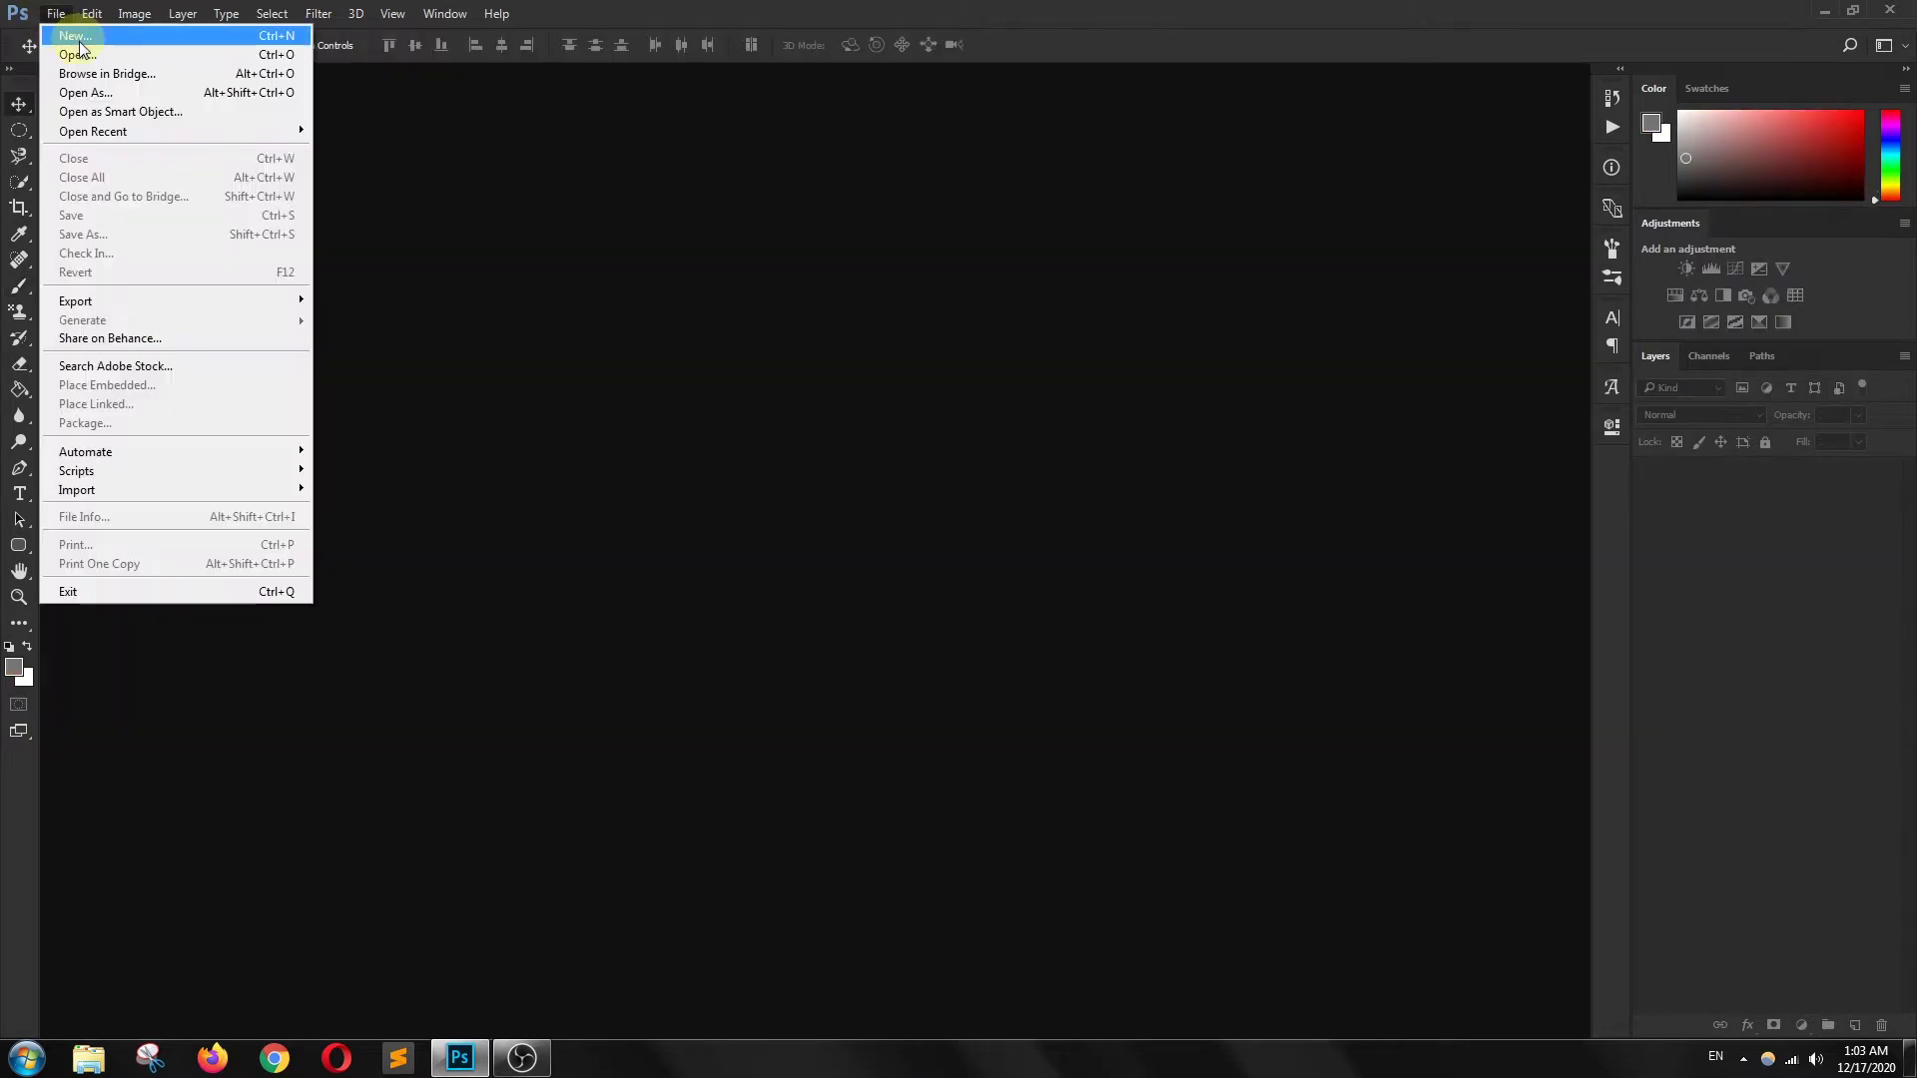
Step: Create a new 1280 x 720 pixel RGB document with a white background and a resolution of 100 pixels/inch
click(78, 38)
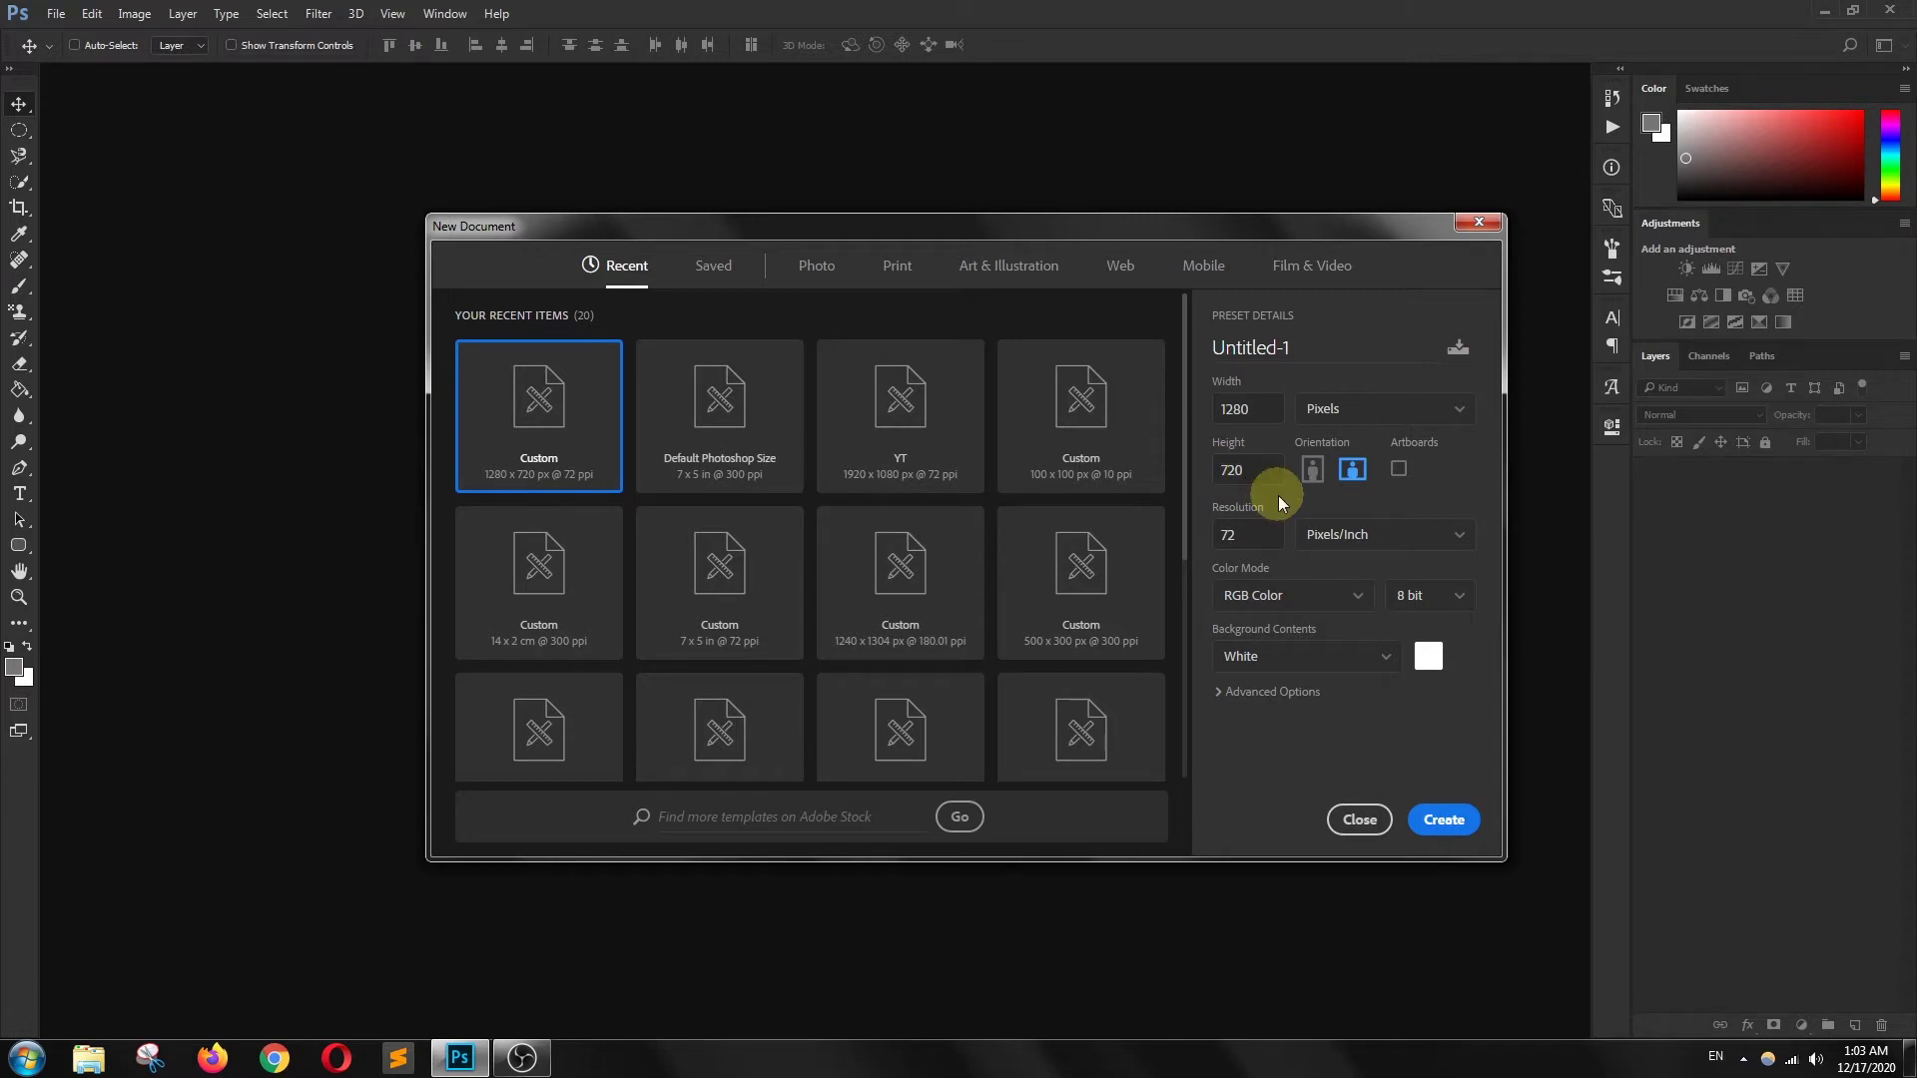
click(1240, 529)
text(100)
click(1450, 786)
click(1449, 820)
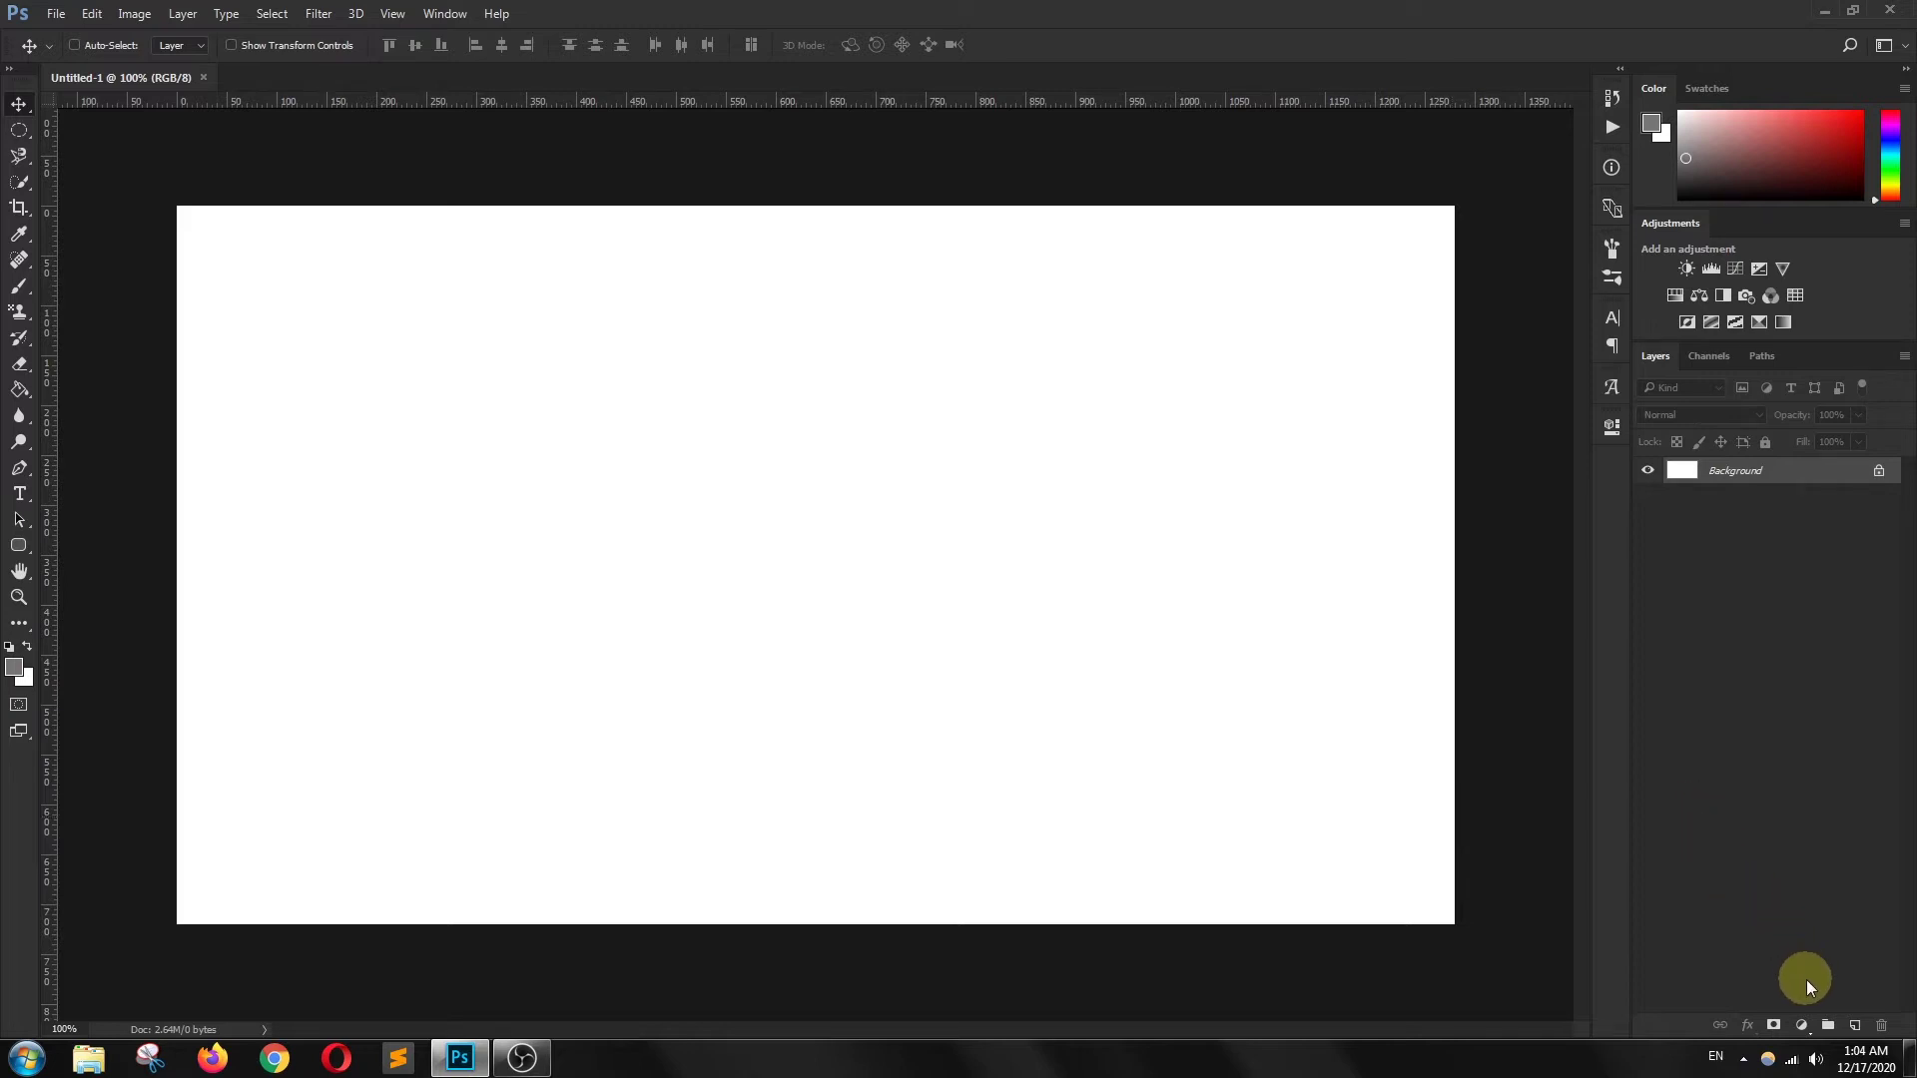
Step: Add a Gradient fill layer above the background and base its gradient on the Black, White preset
click(1803, 1027)
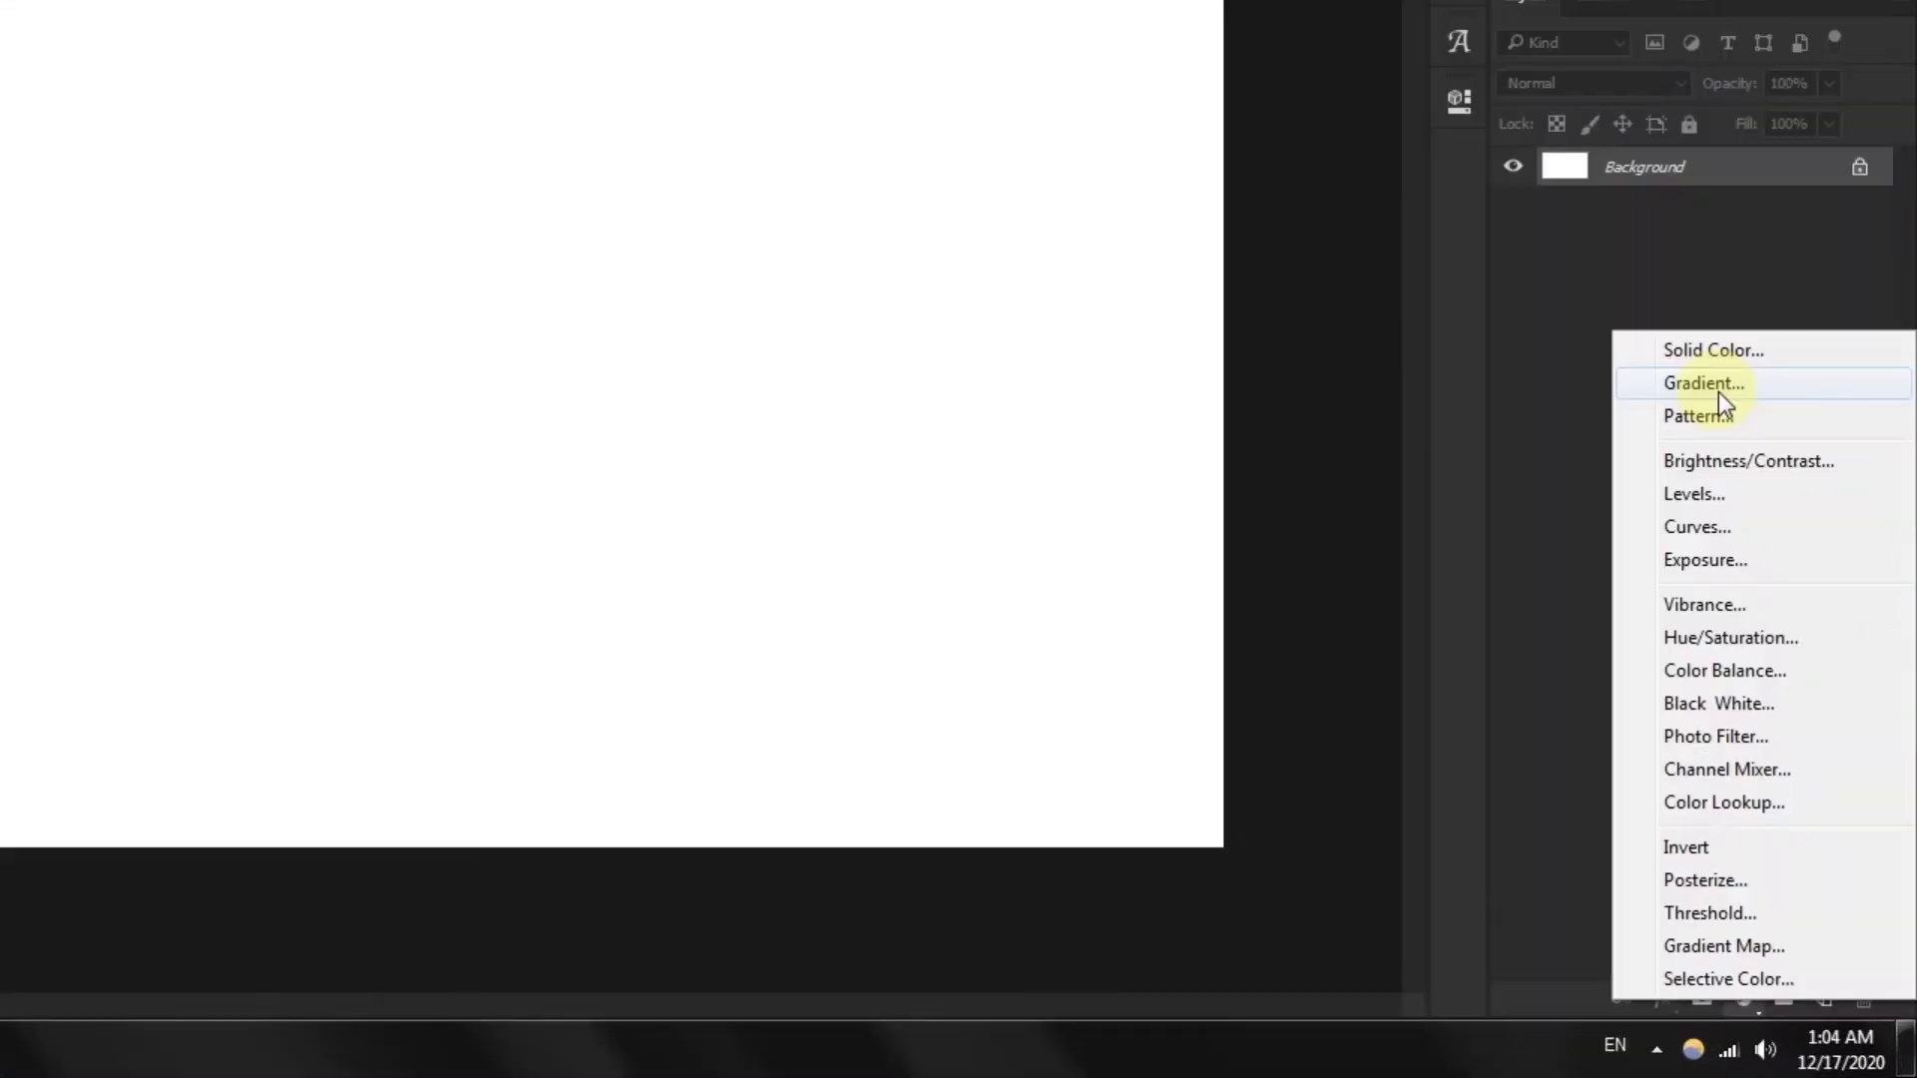
click(1707, 385)
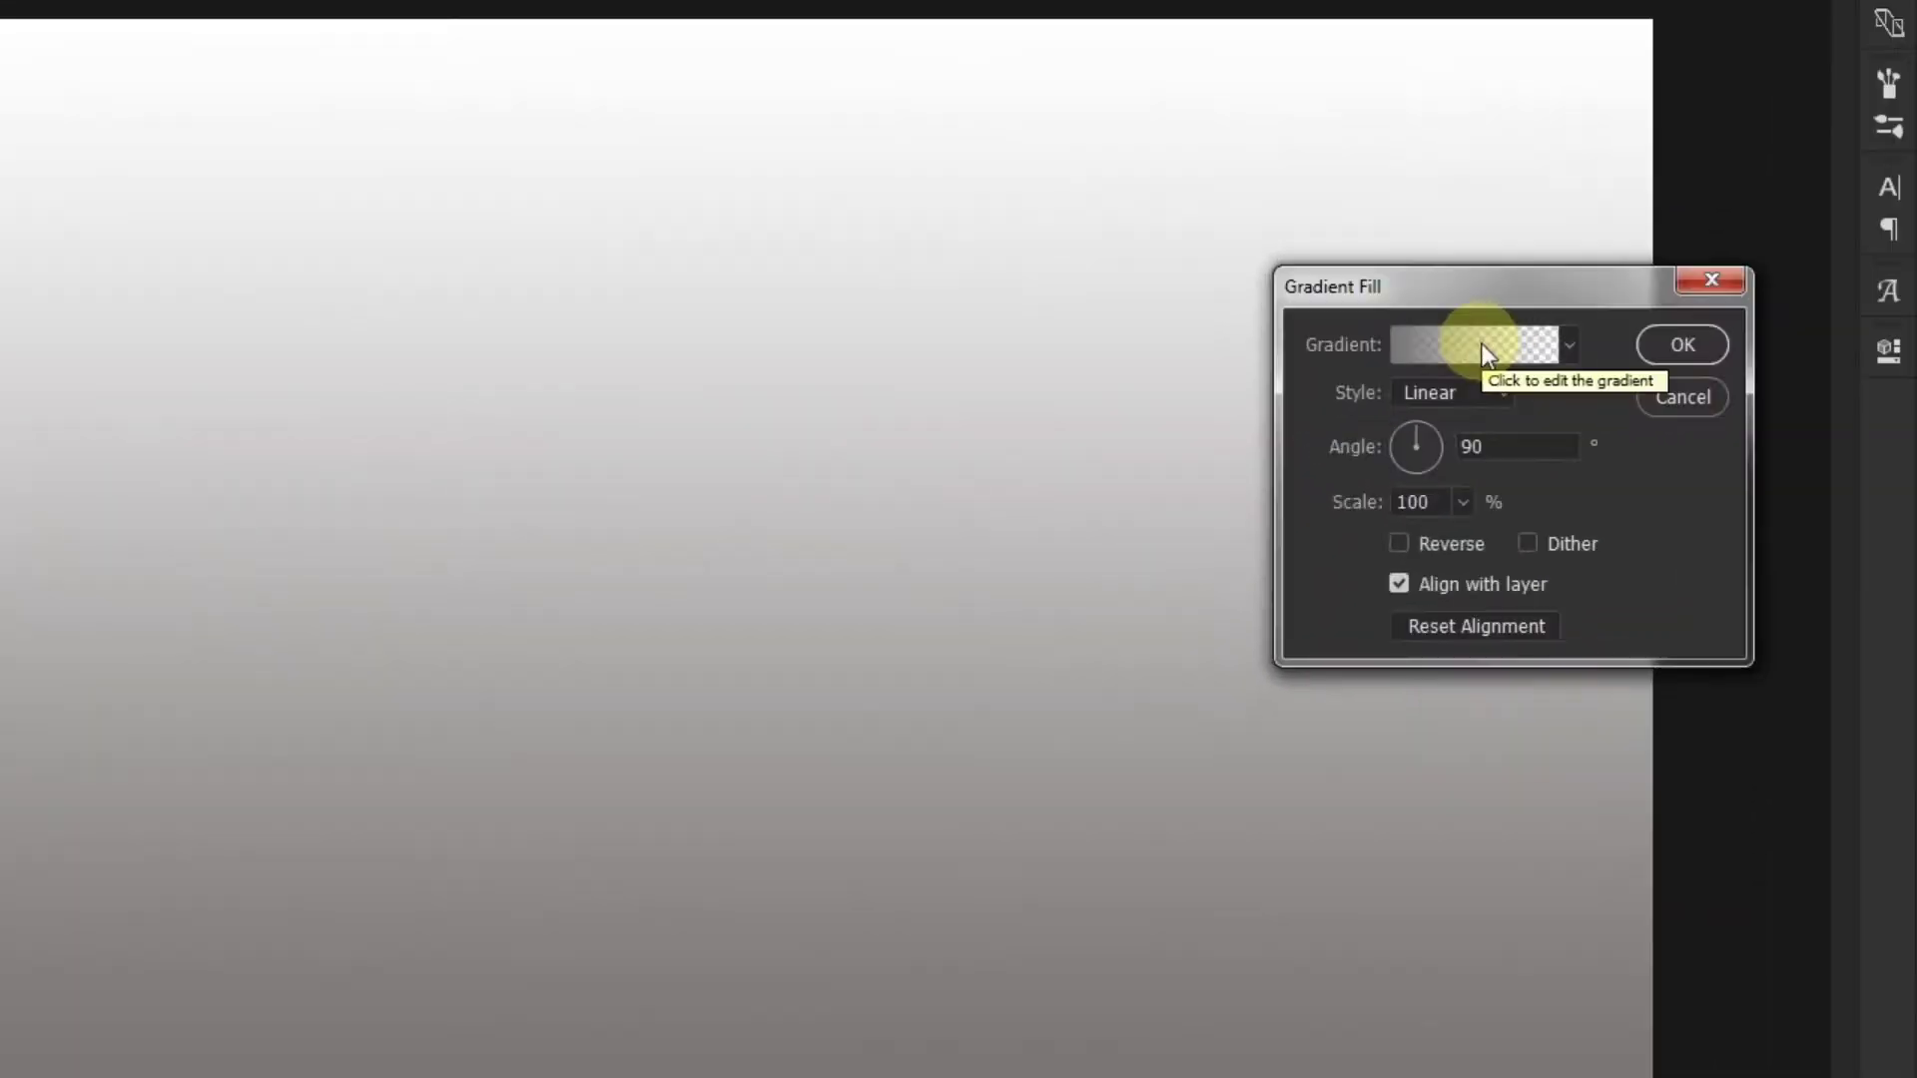
click(1052, 95)
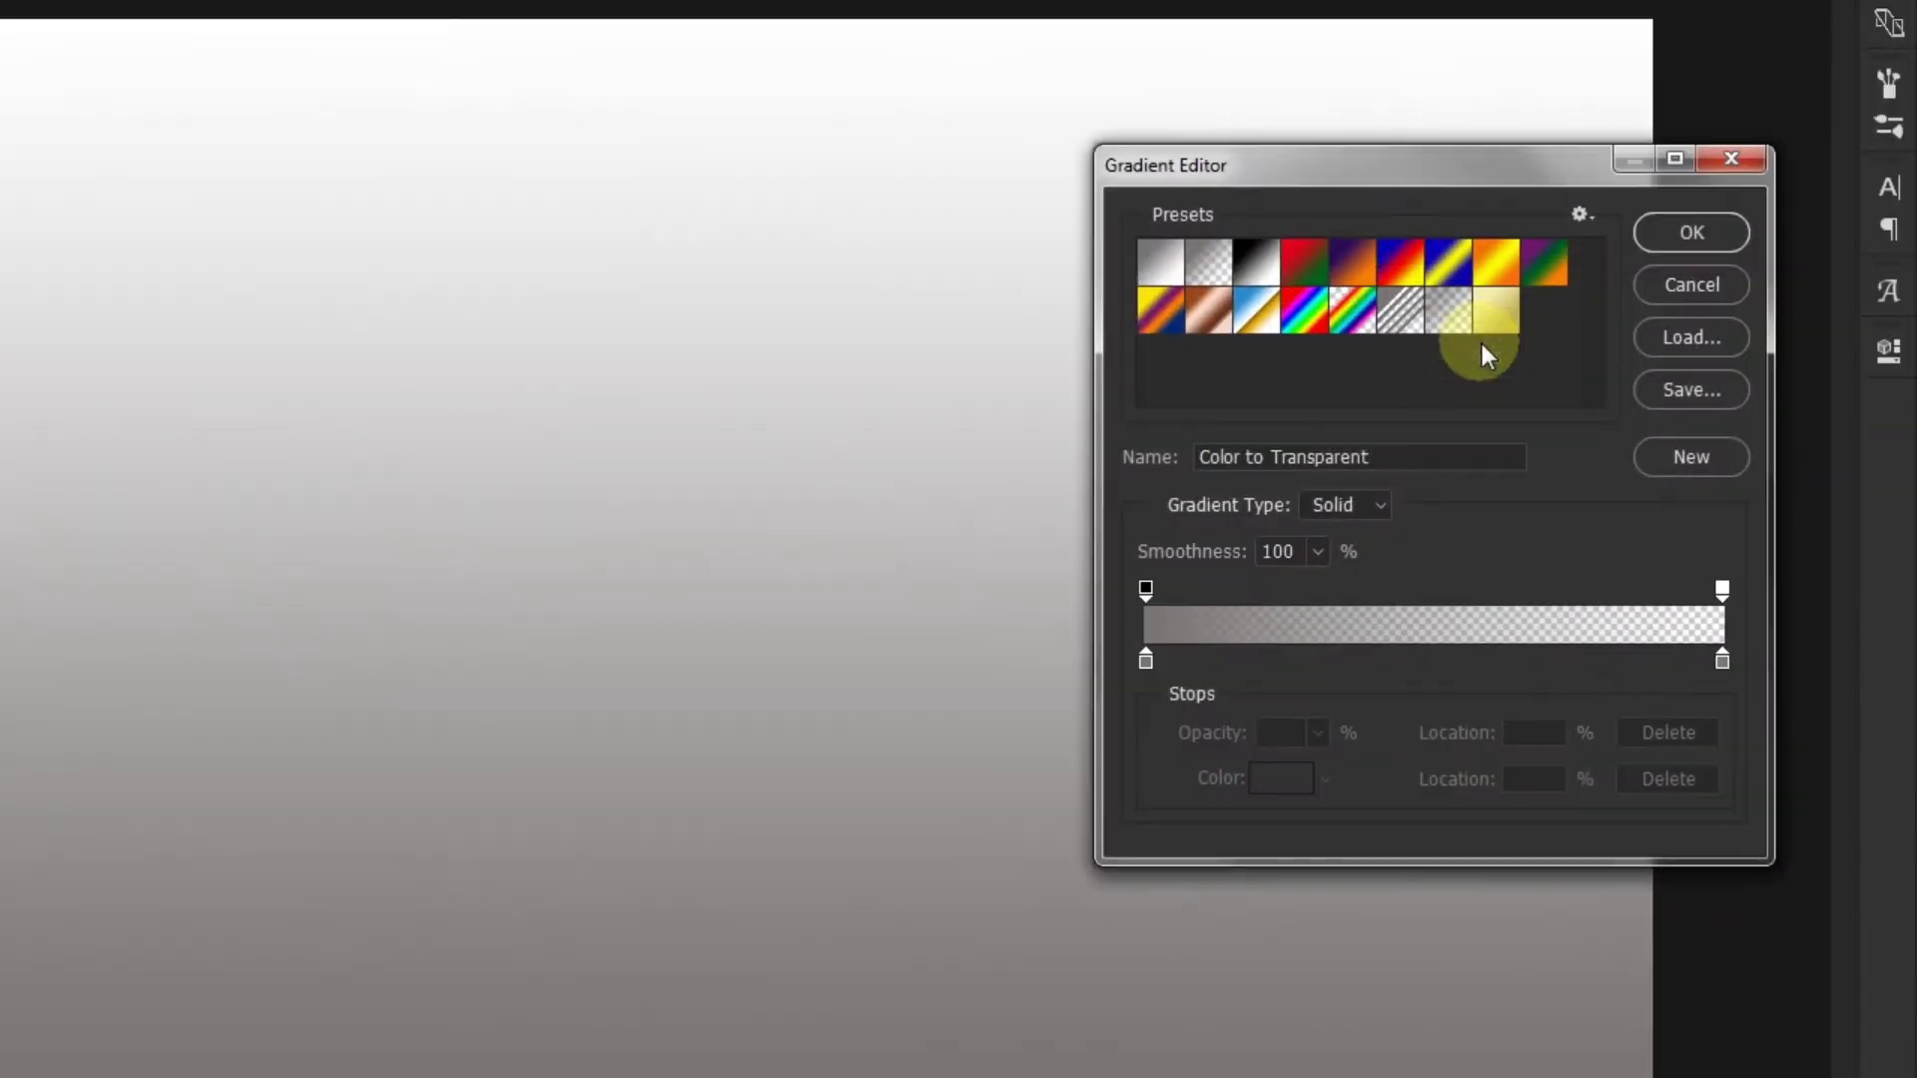
click(1256, 269)
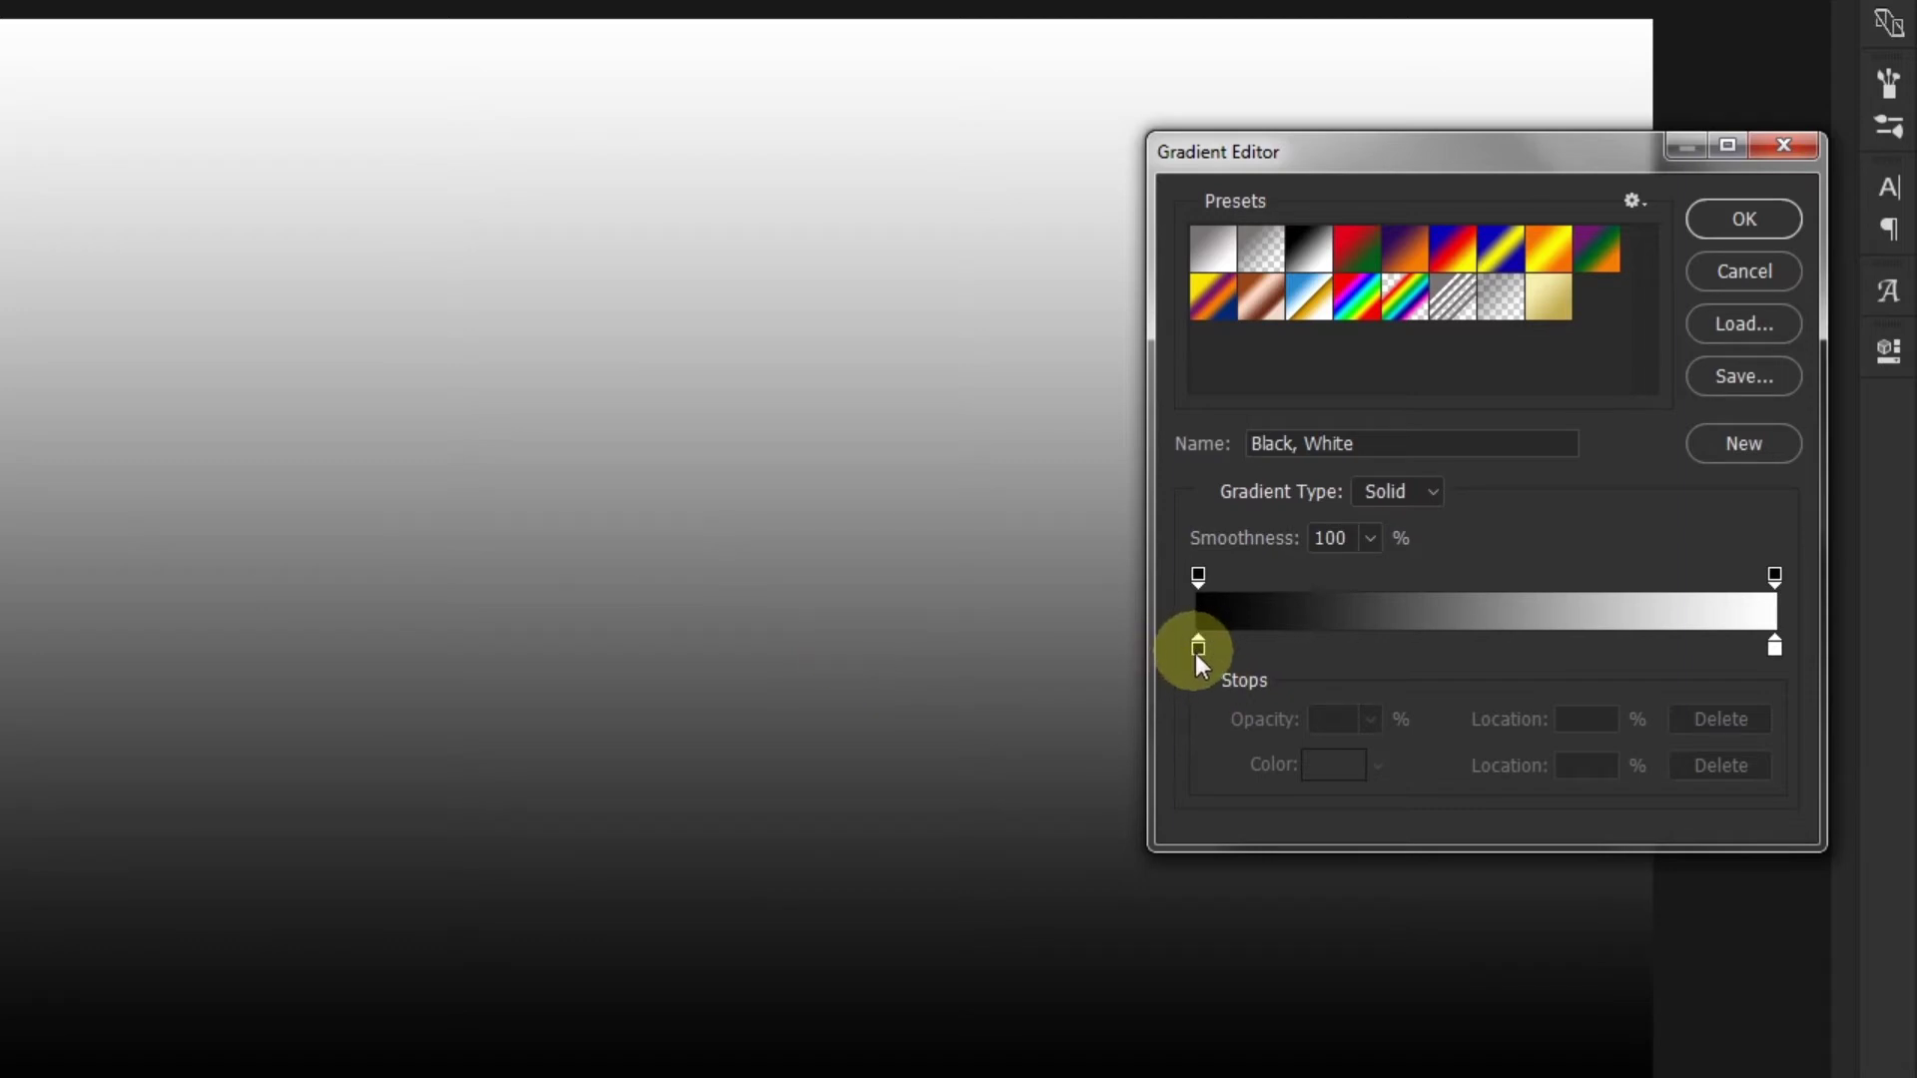
Step: Set the gradient's starting color stop to black, #000000
double_click(1198, 646)
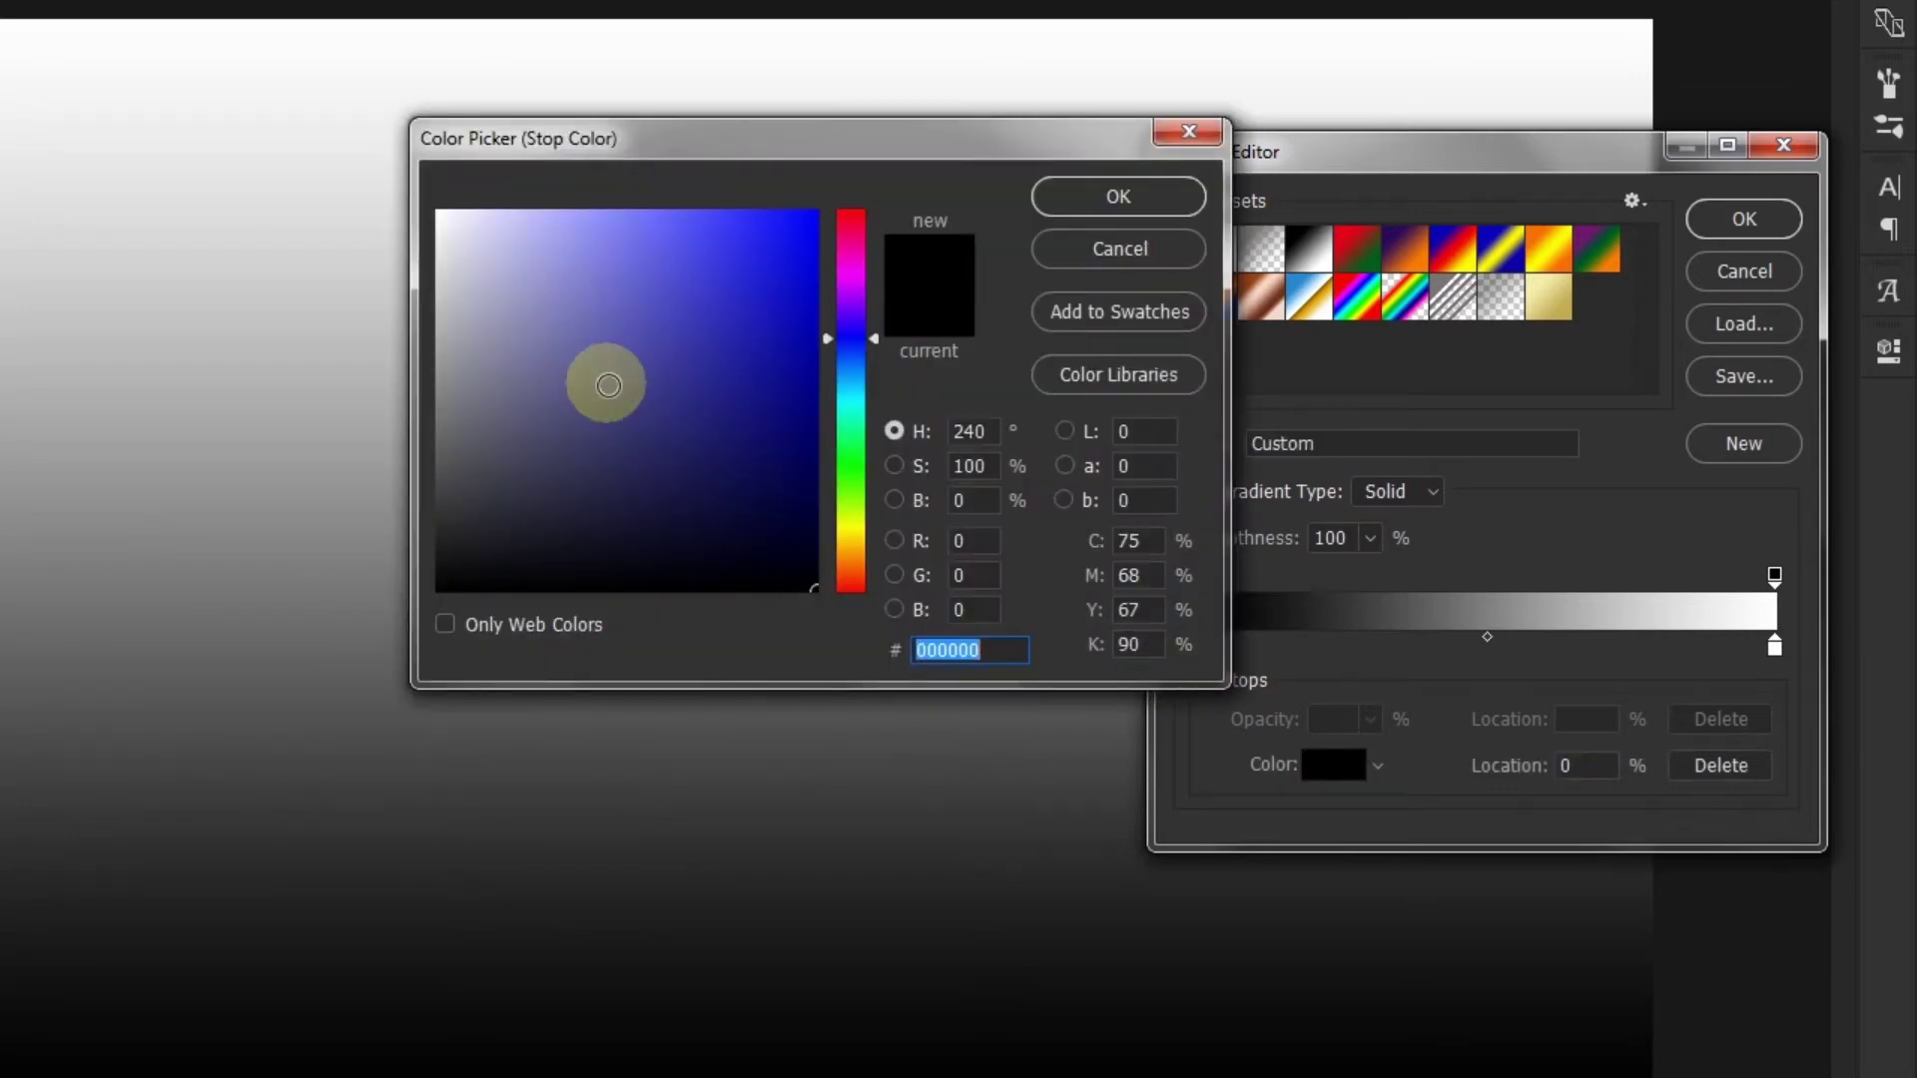
drag(608, 385, 383, 622)
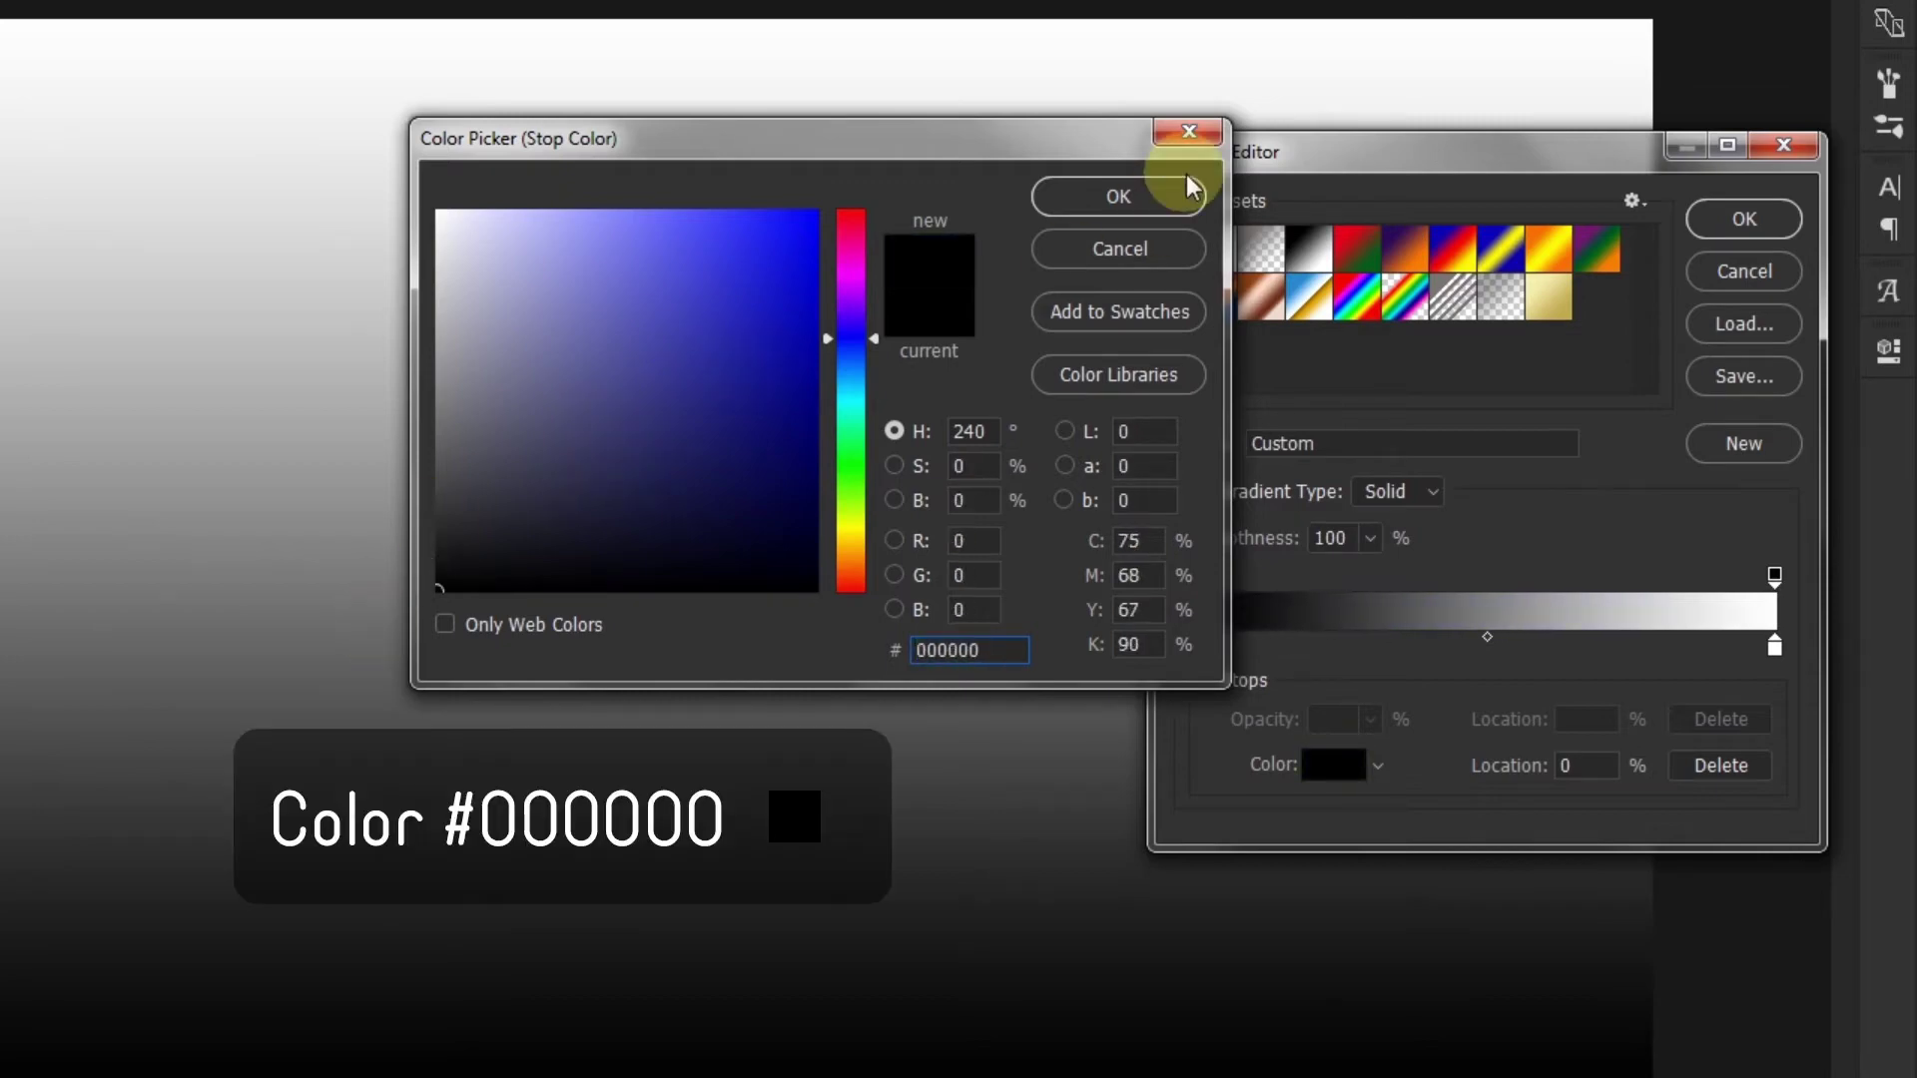
click(1153, 198)
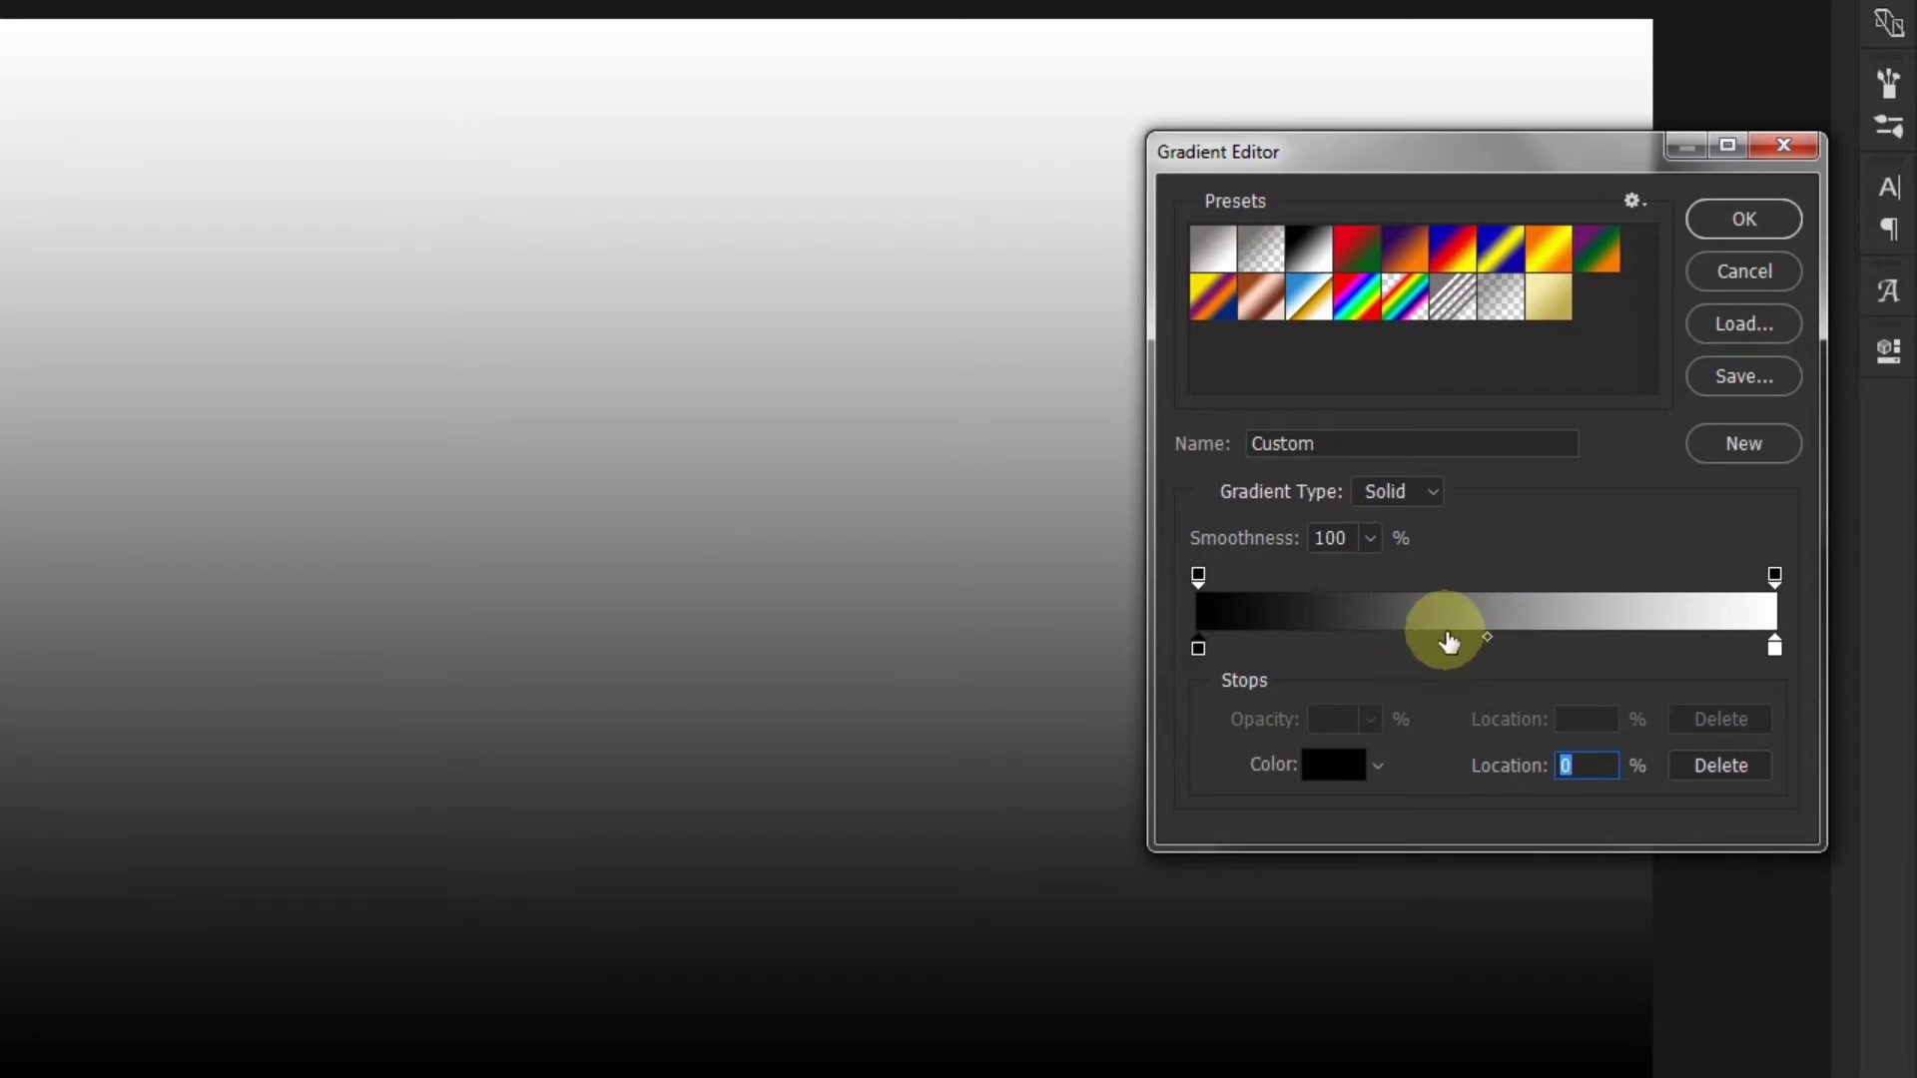
Step: Add a color stop at about 43% along the gradient and set its color to #4f1001
click(1446, 645)
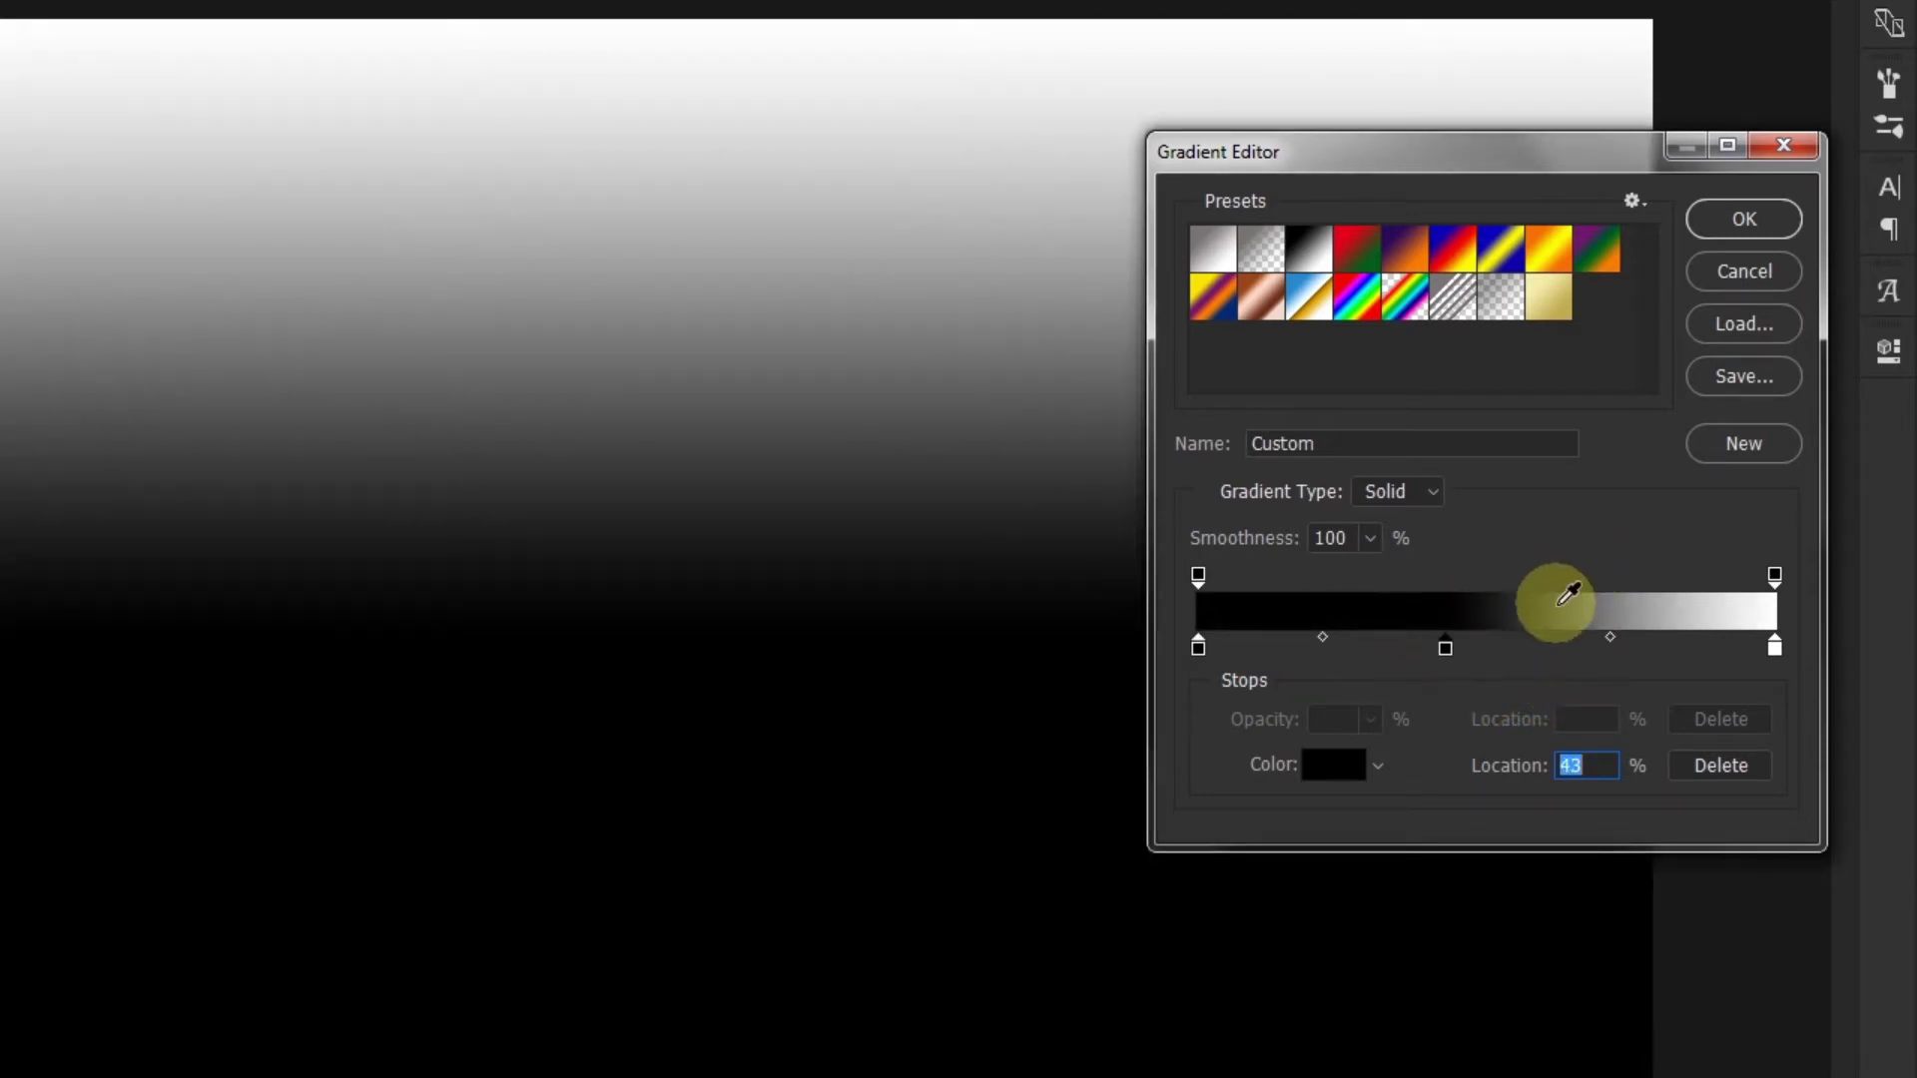
double_click(1445, 650)
click(1002, 647)
drag(1001, 647, 850, 656)
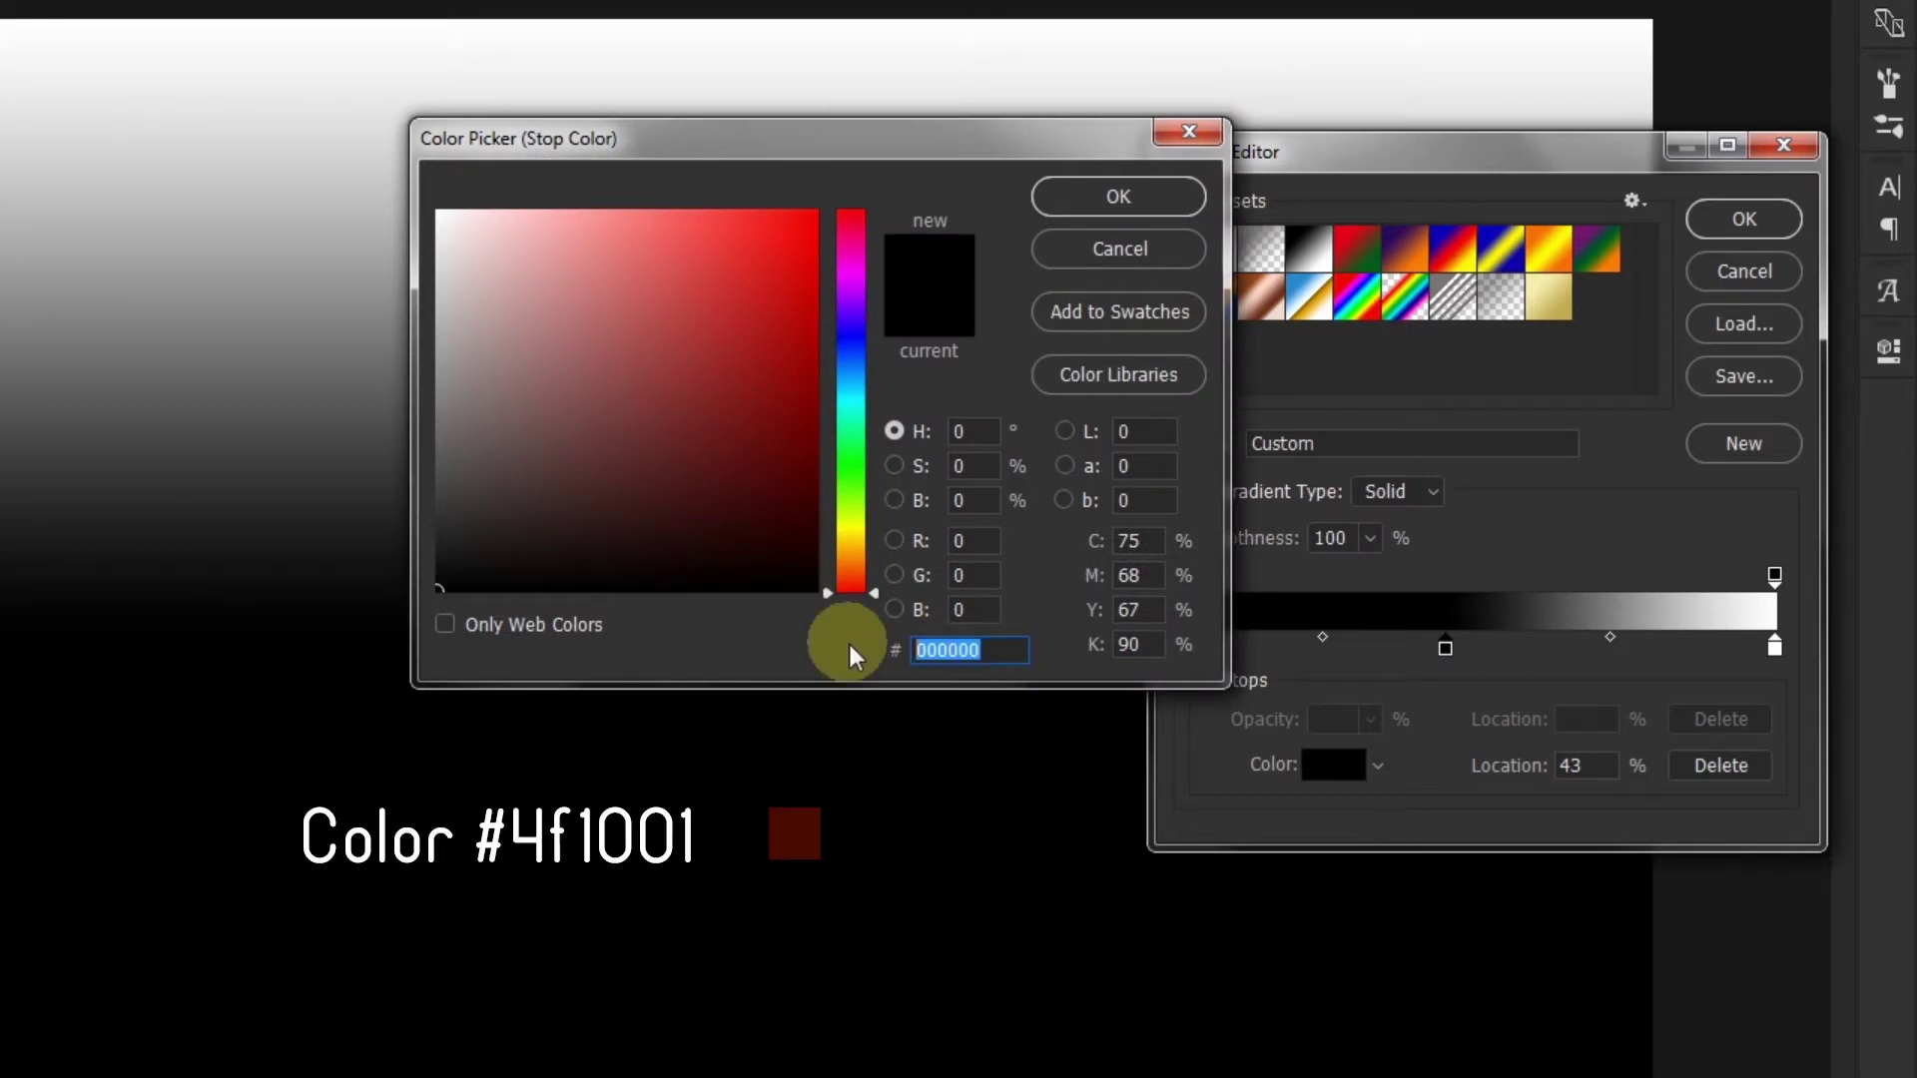
text(4f1001)
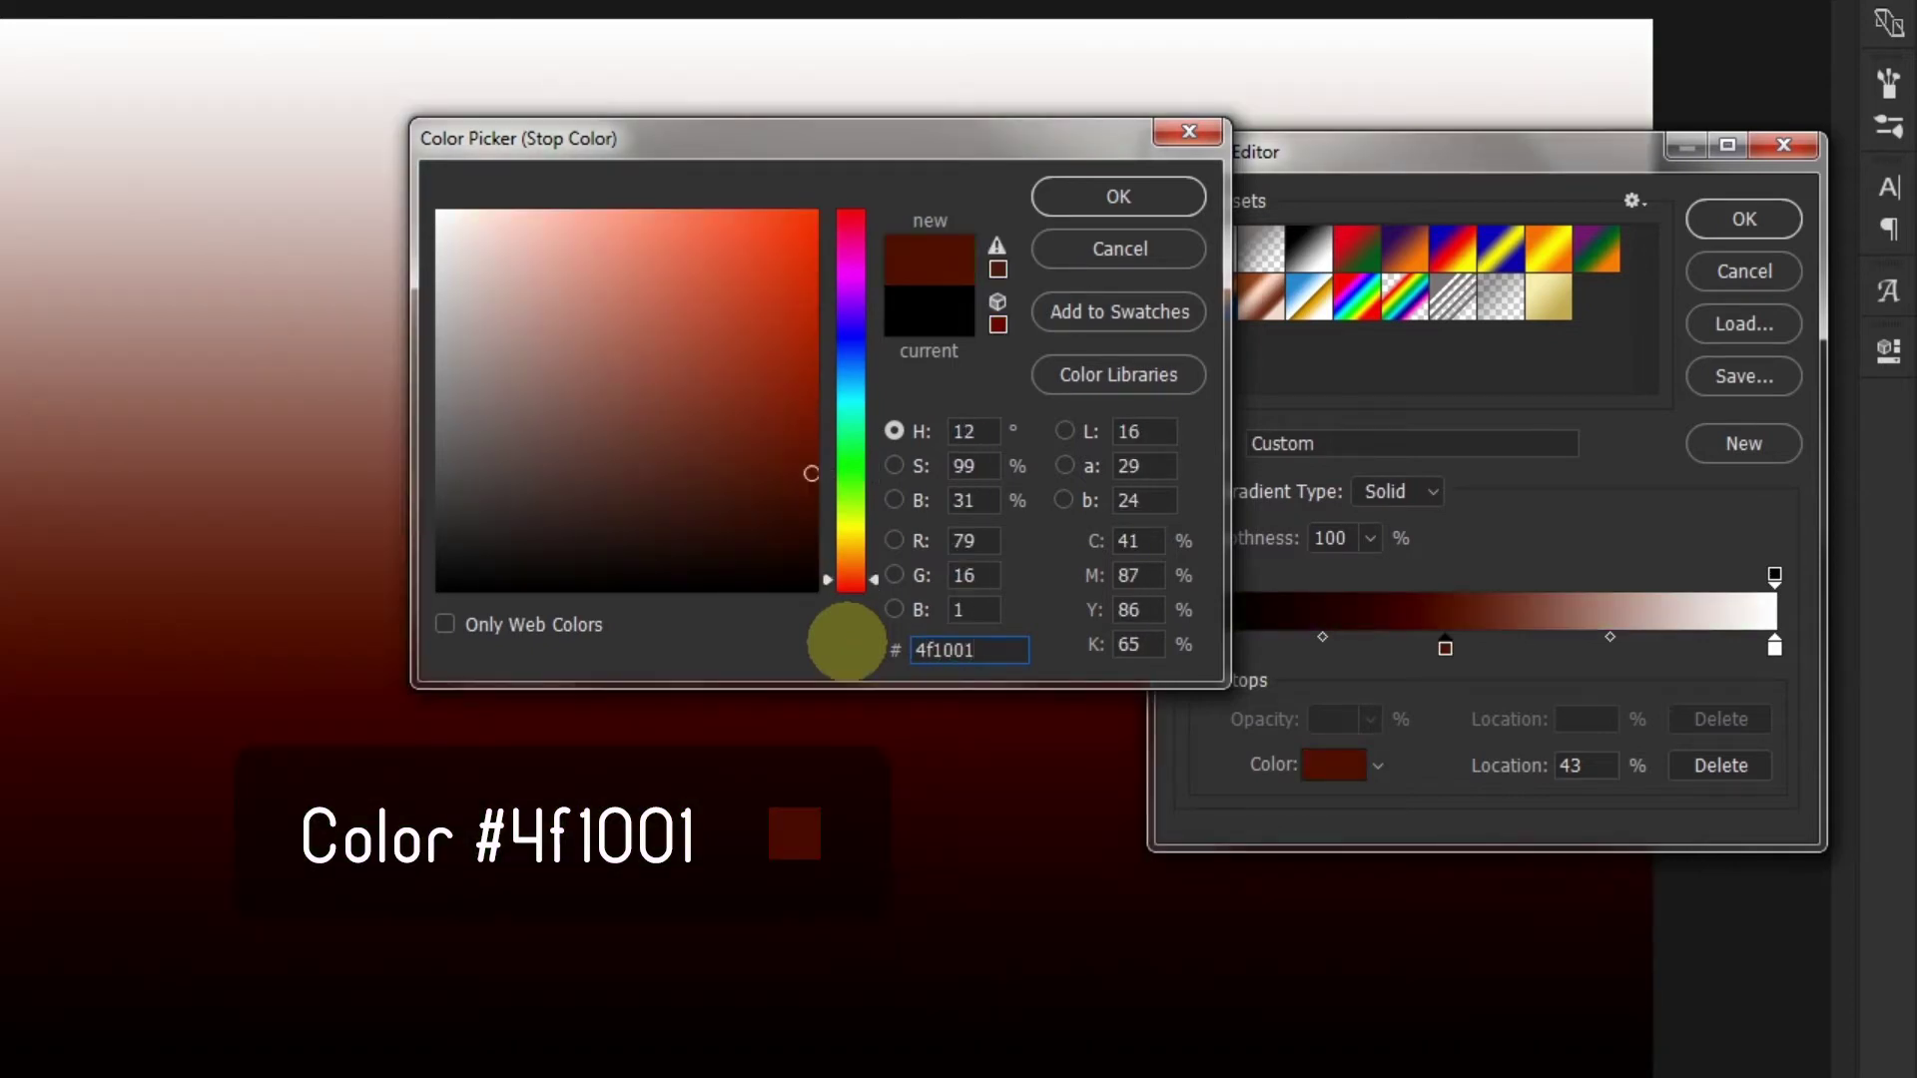
click(1118, 196)
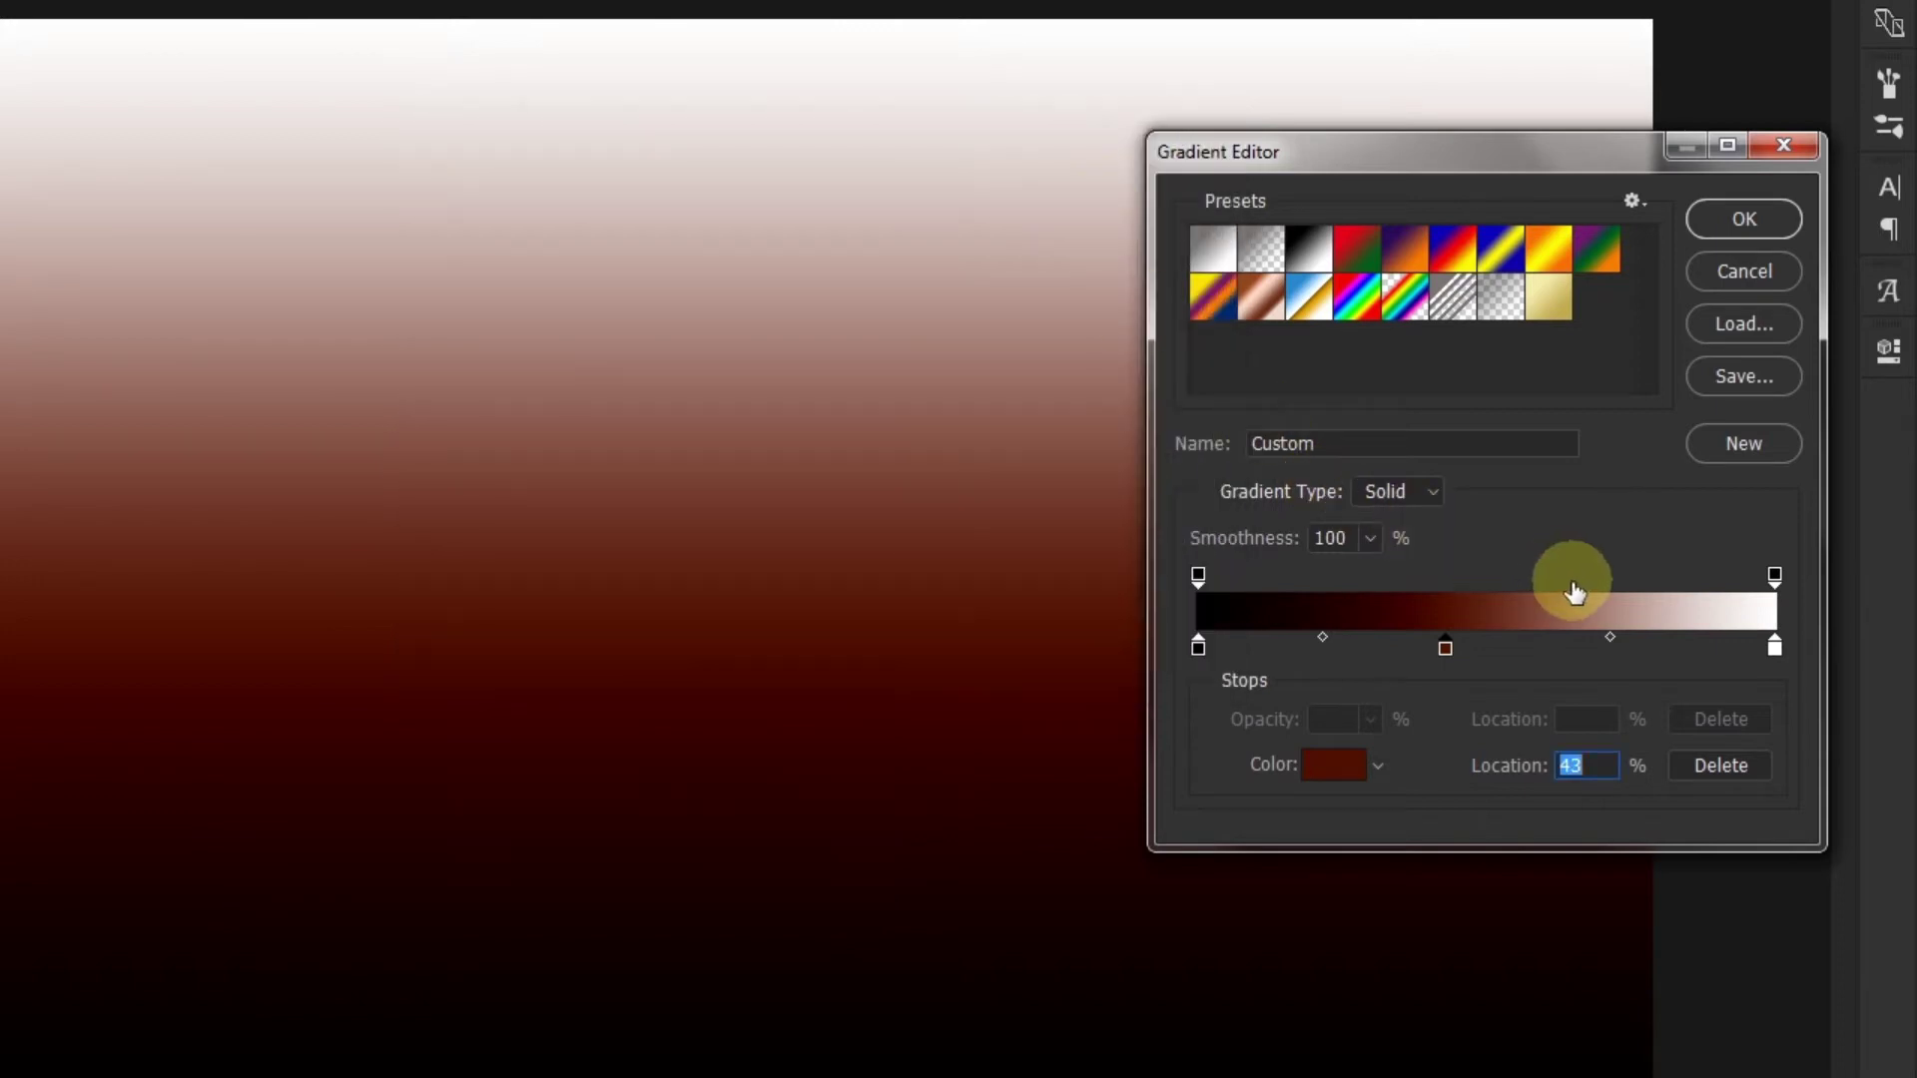
Step: Set the gradient's end color stop at 100% to #a92202 and accept the edited gradient
click(1773, 647)
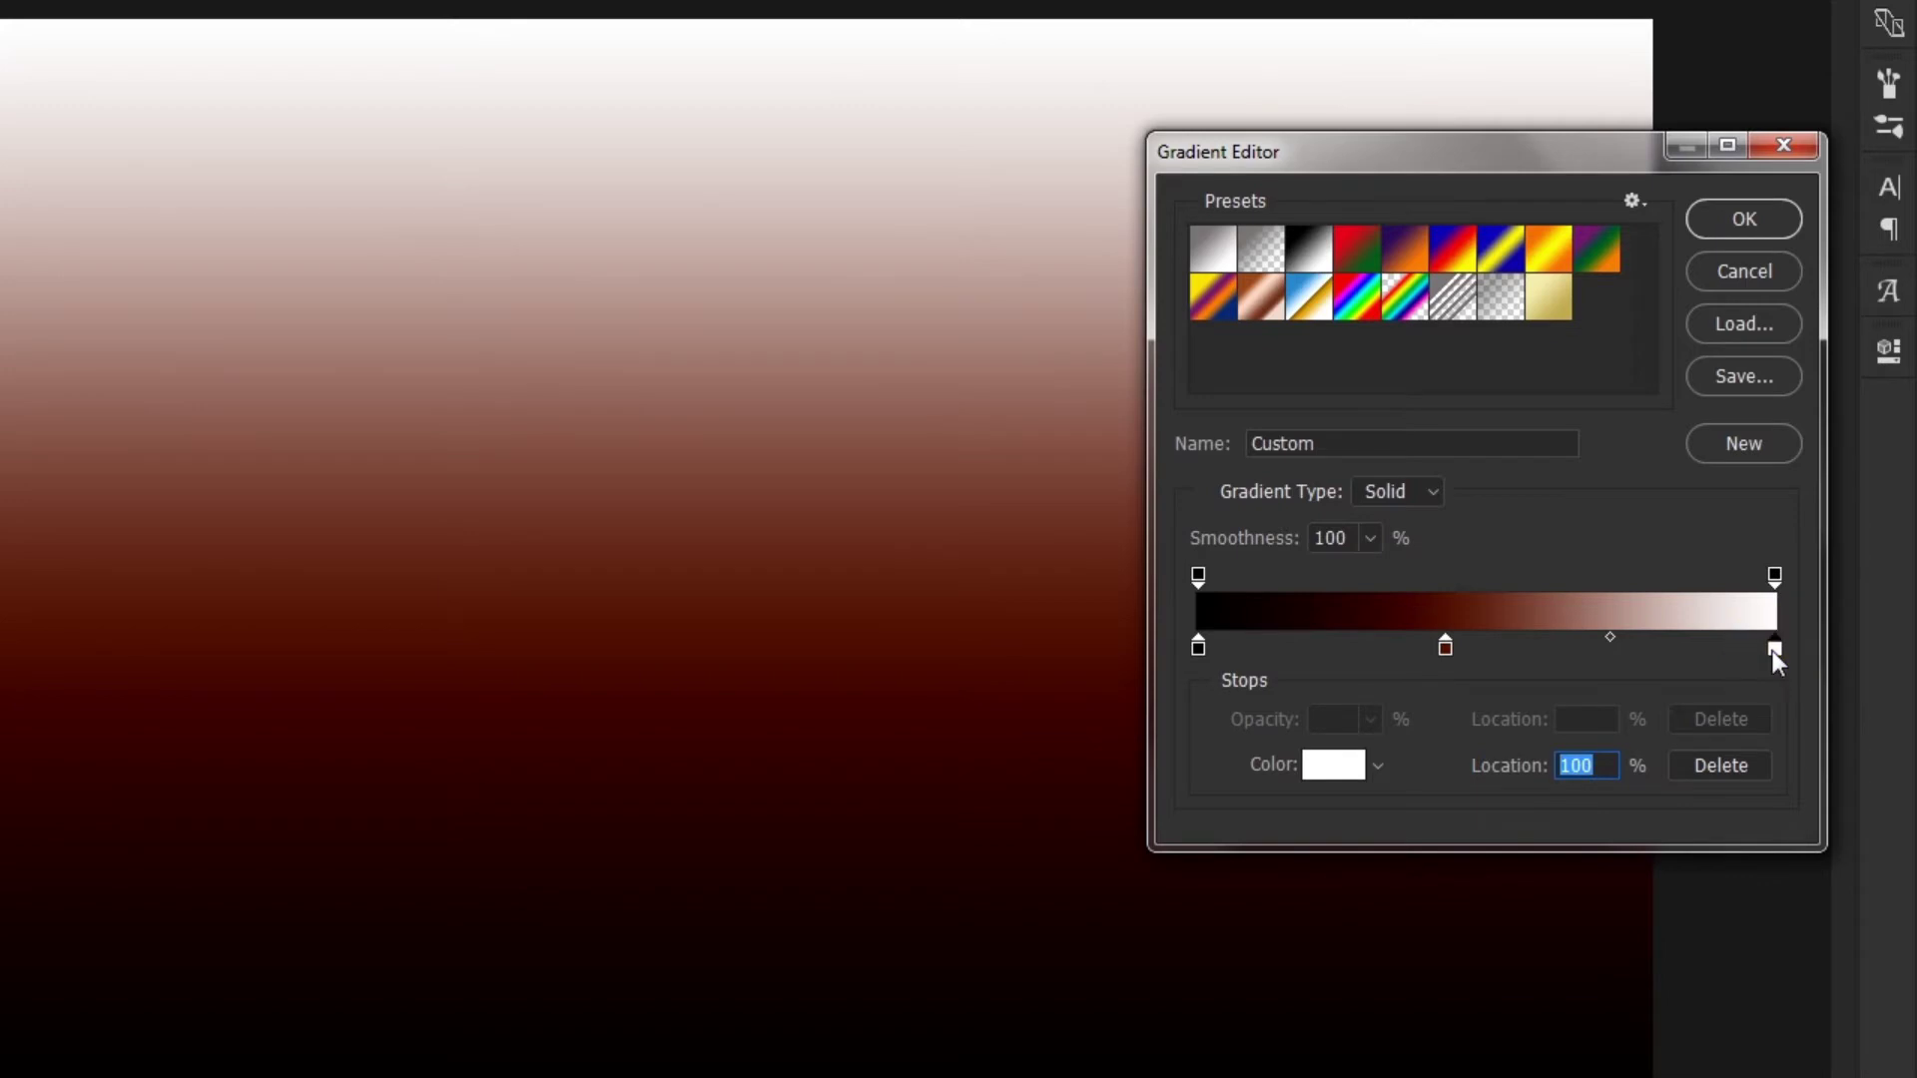
double_click(1773, 648)
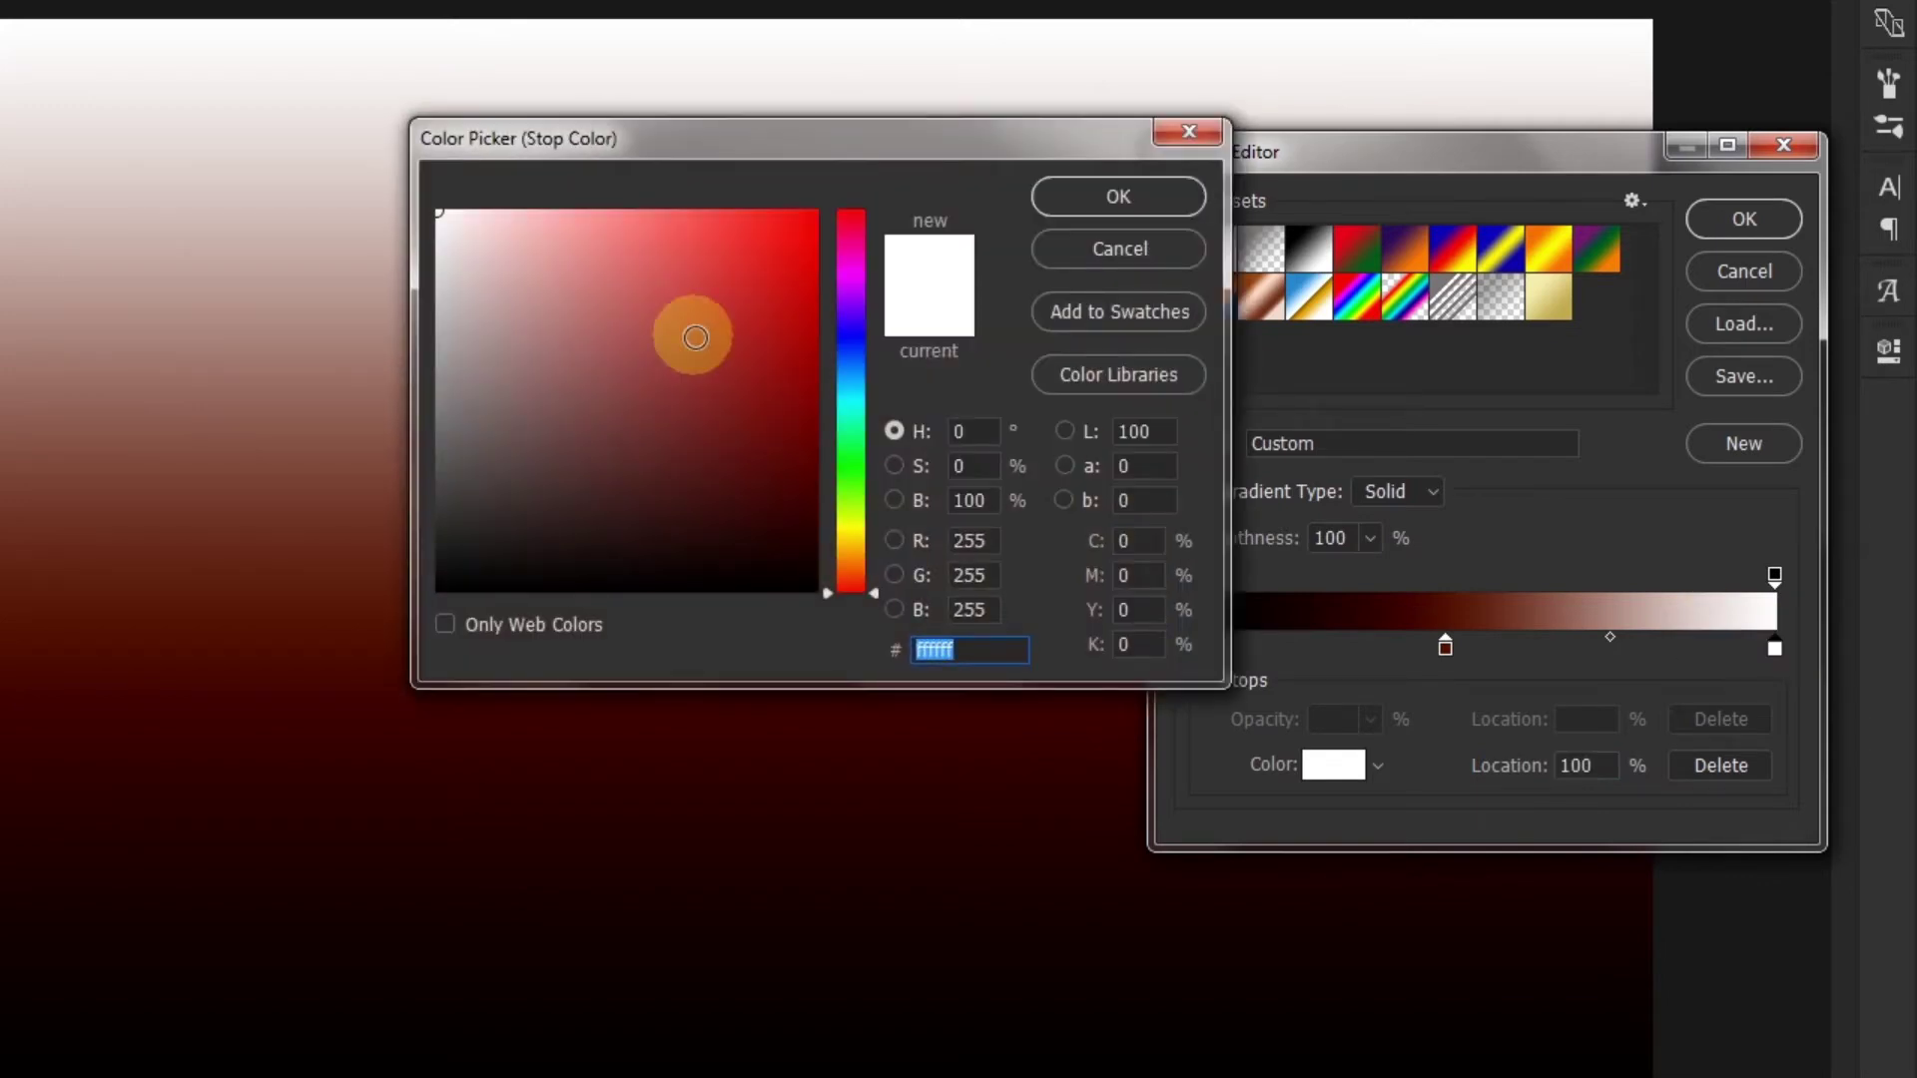
text(a)
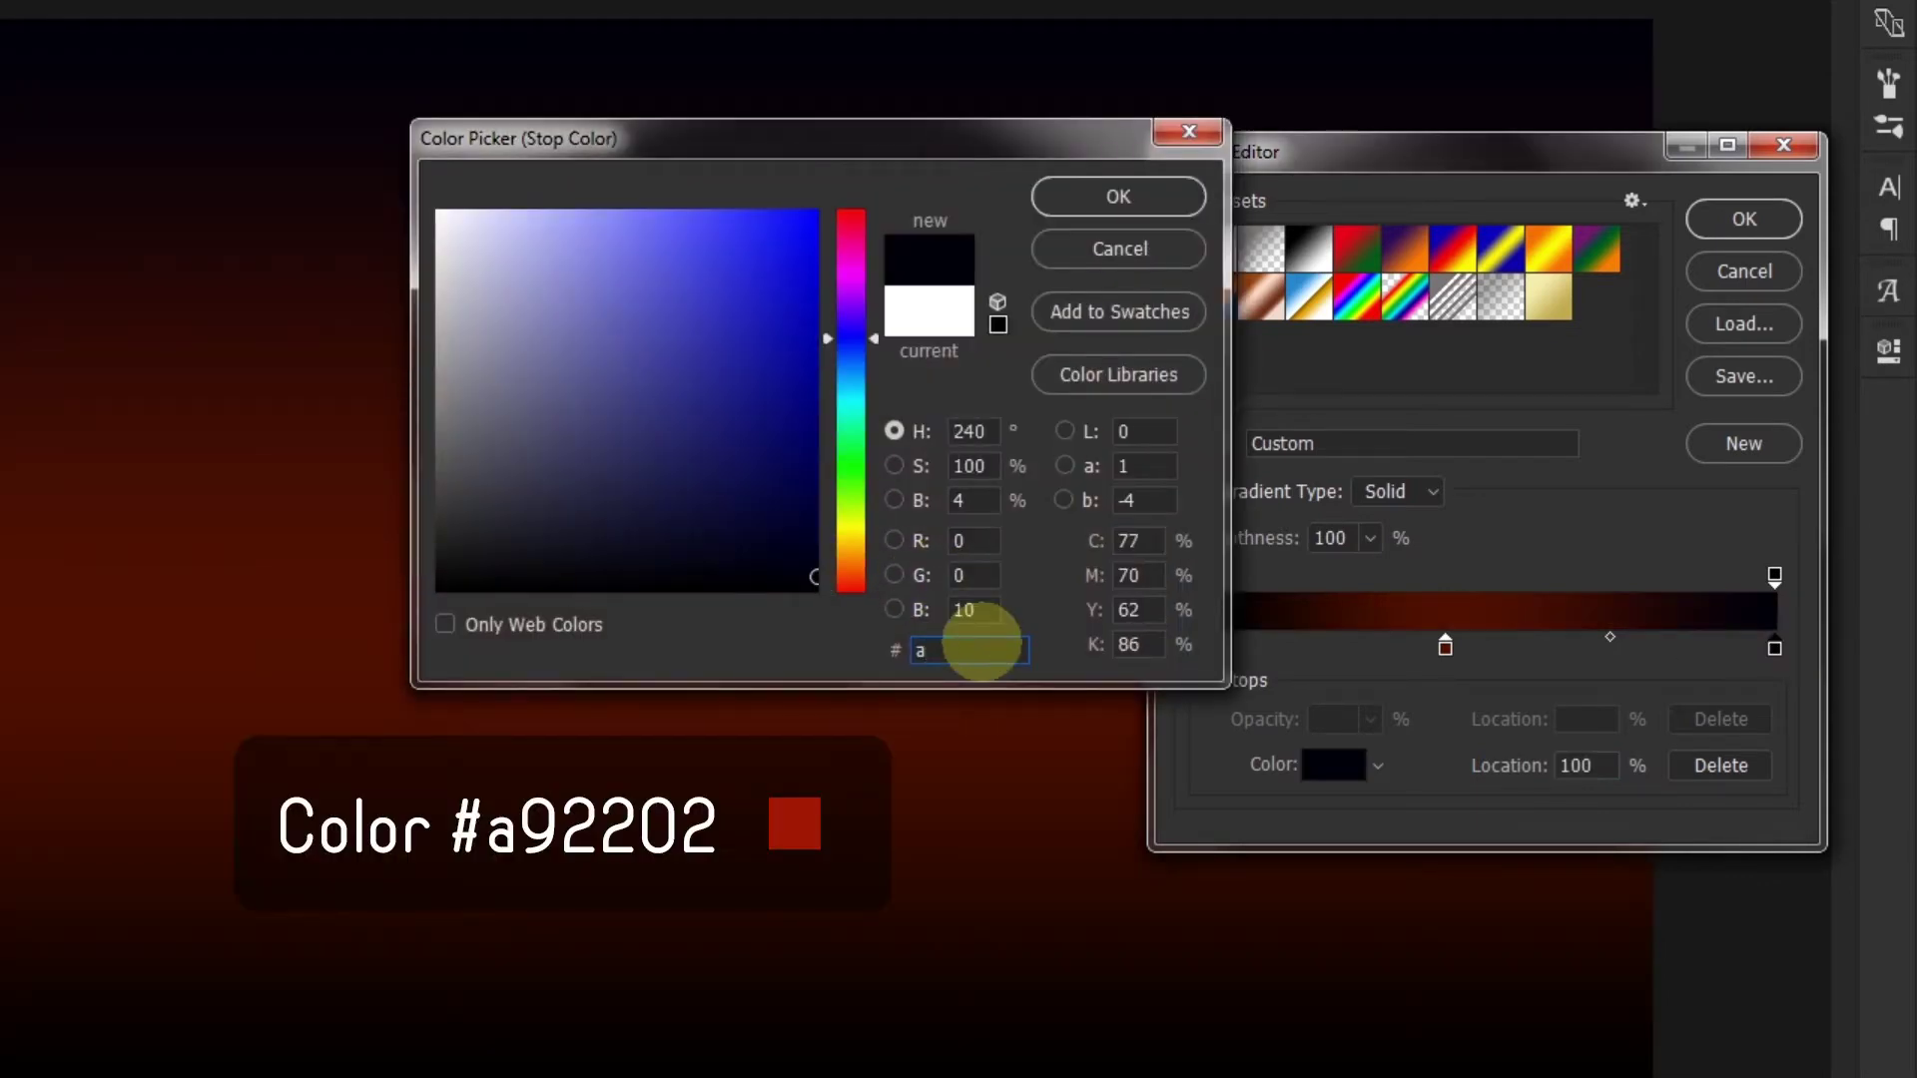
text(9)
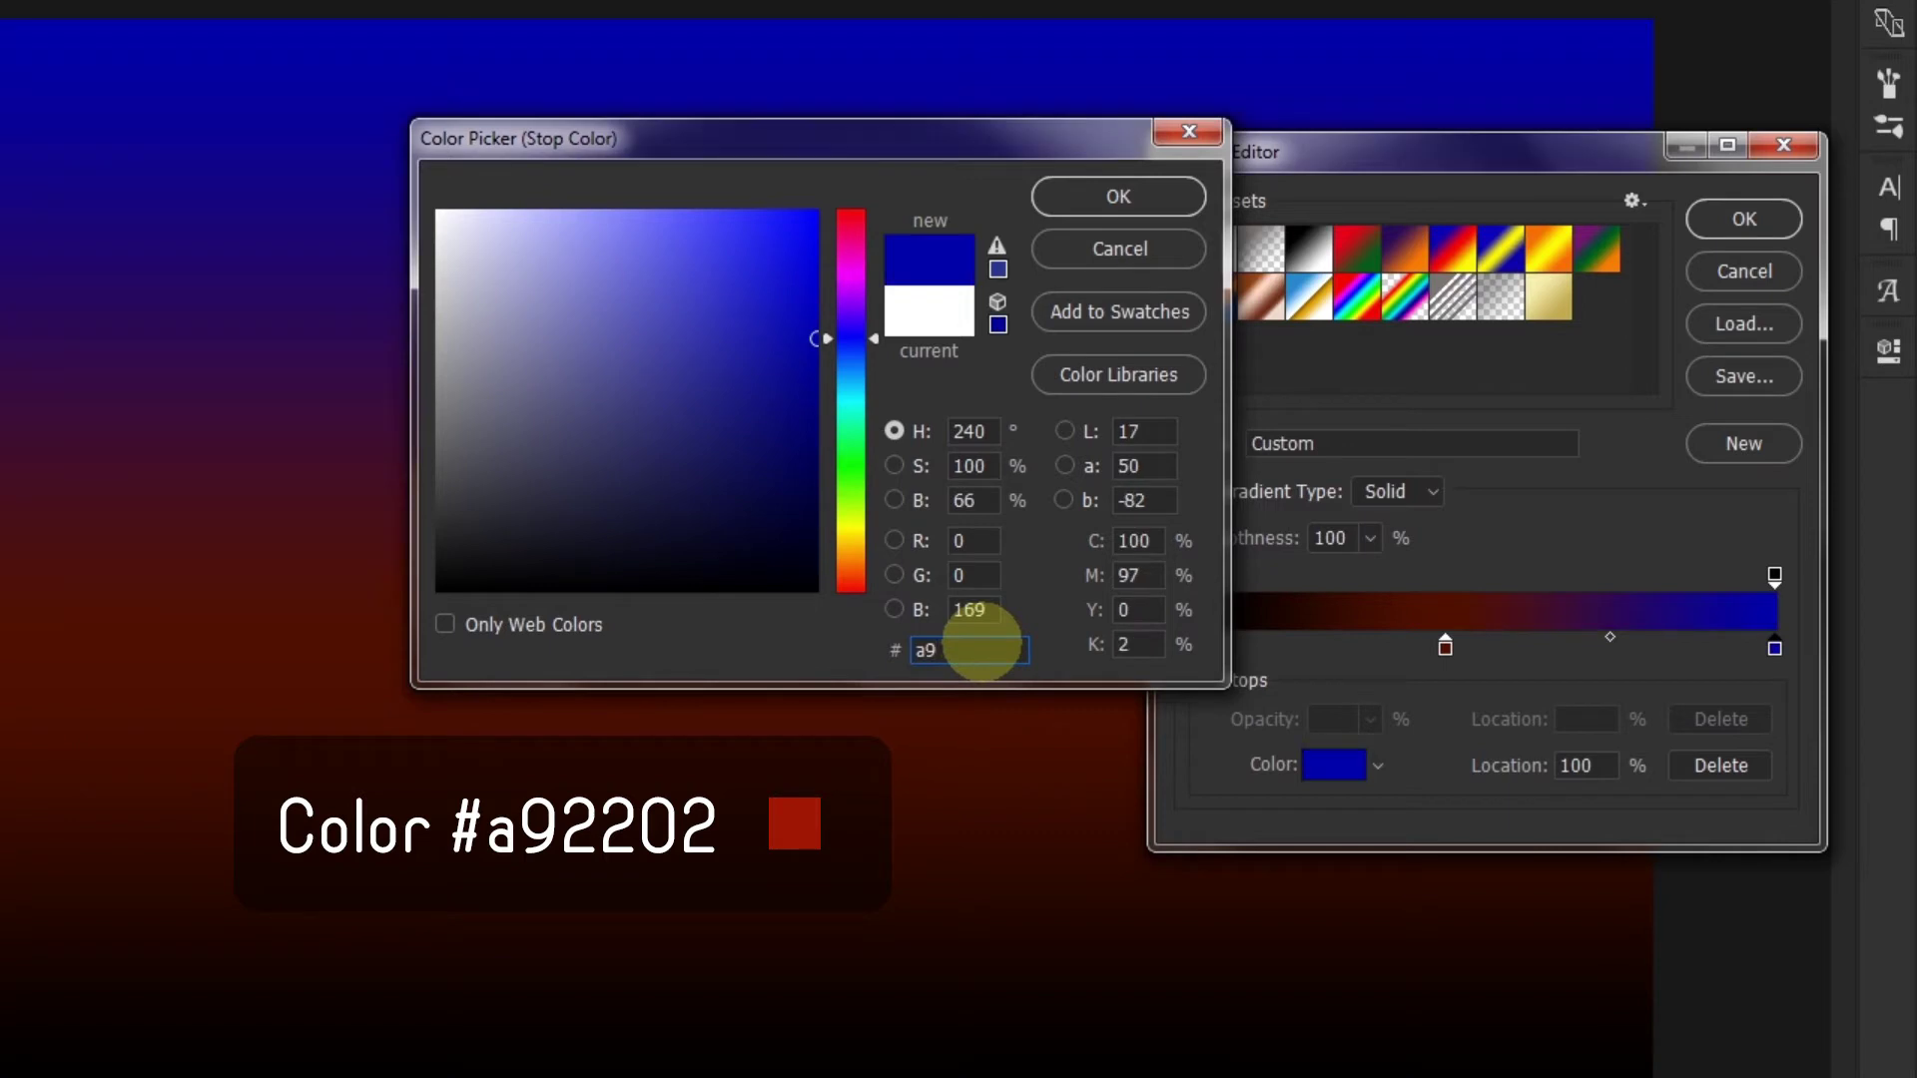
text(2202)
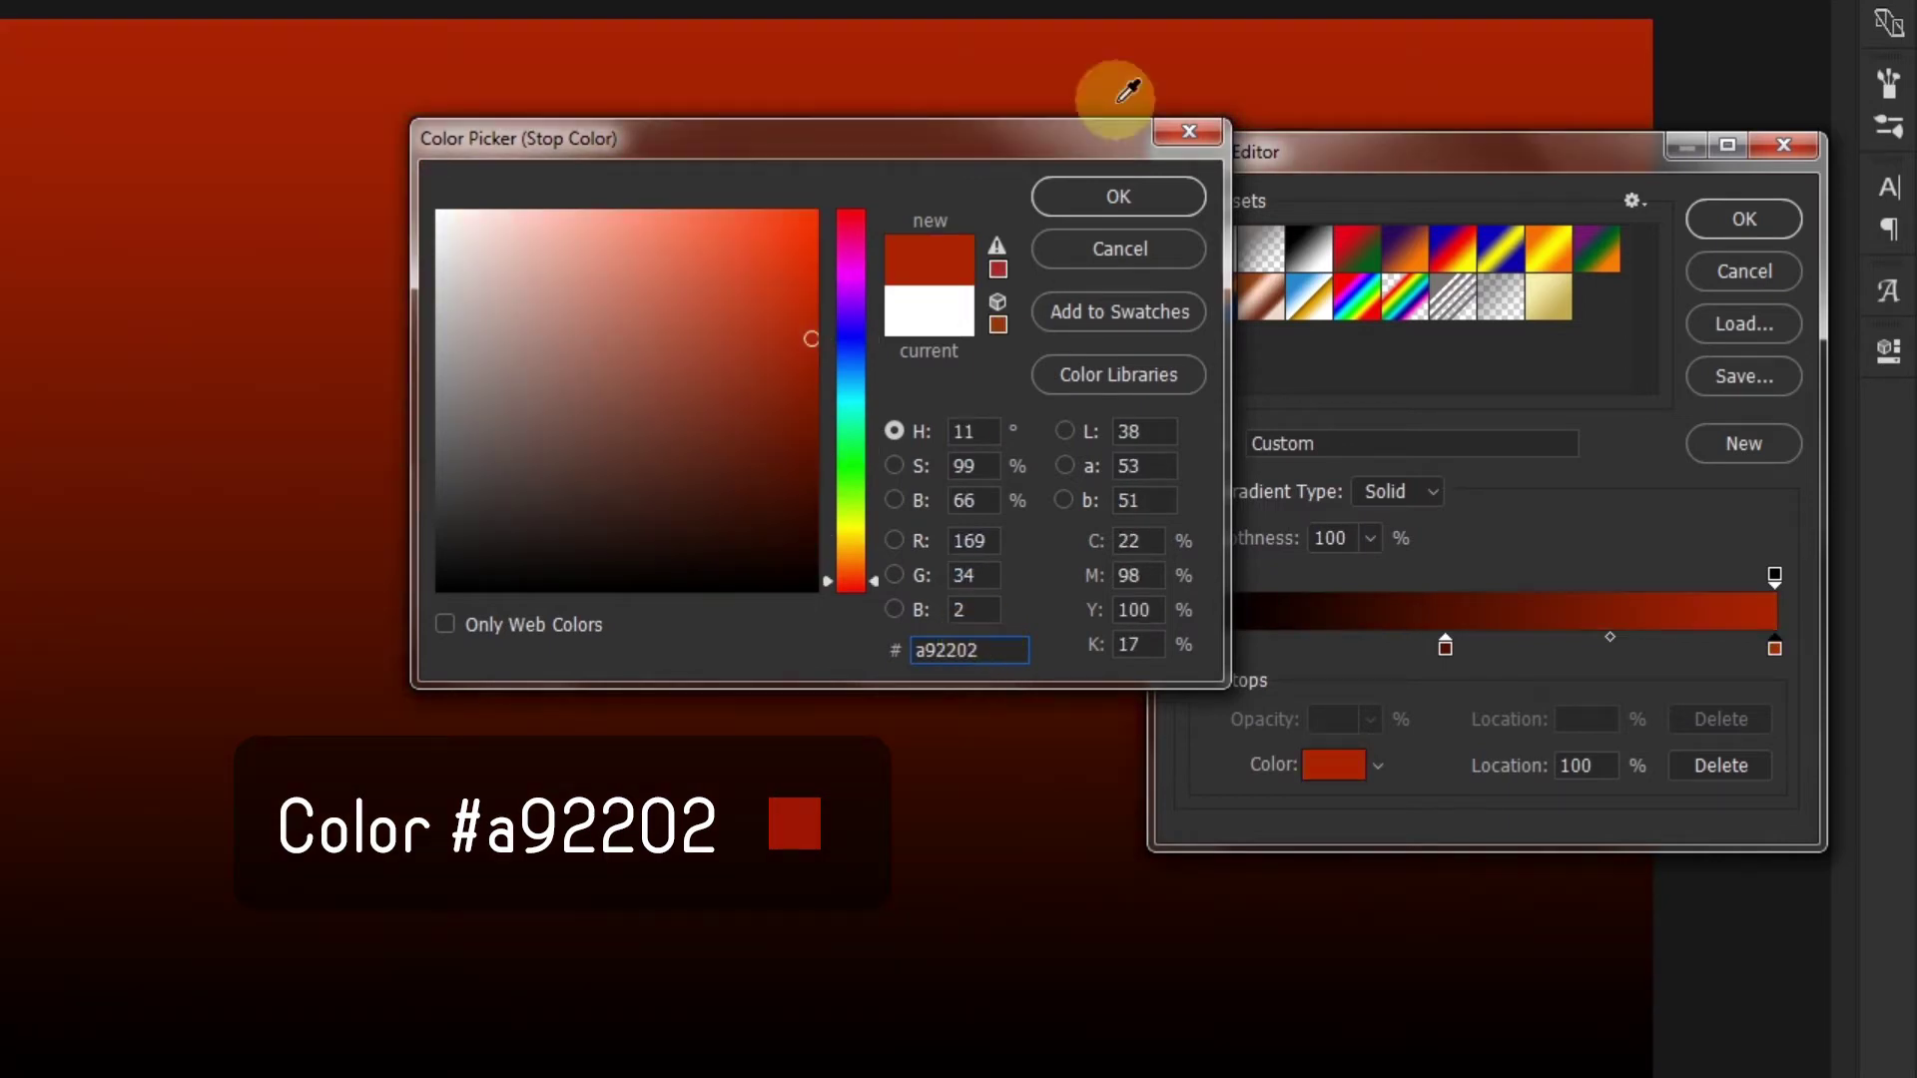
click(1117, 198)
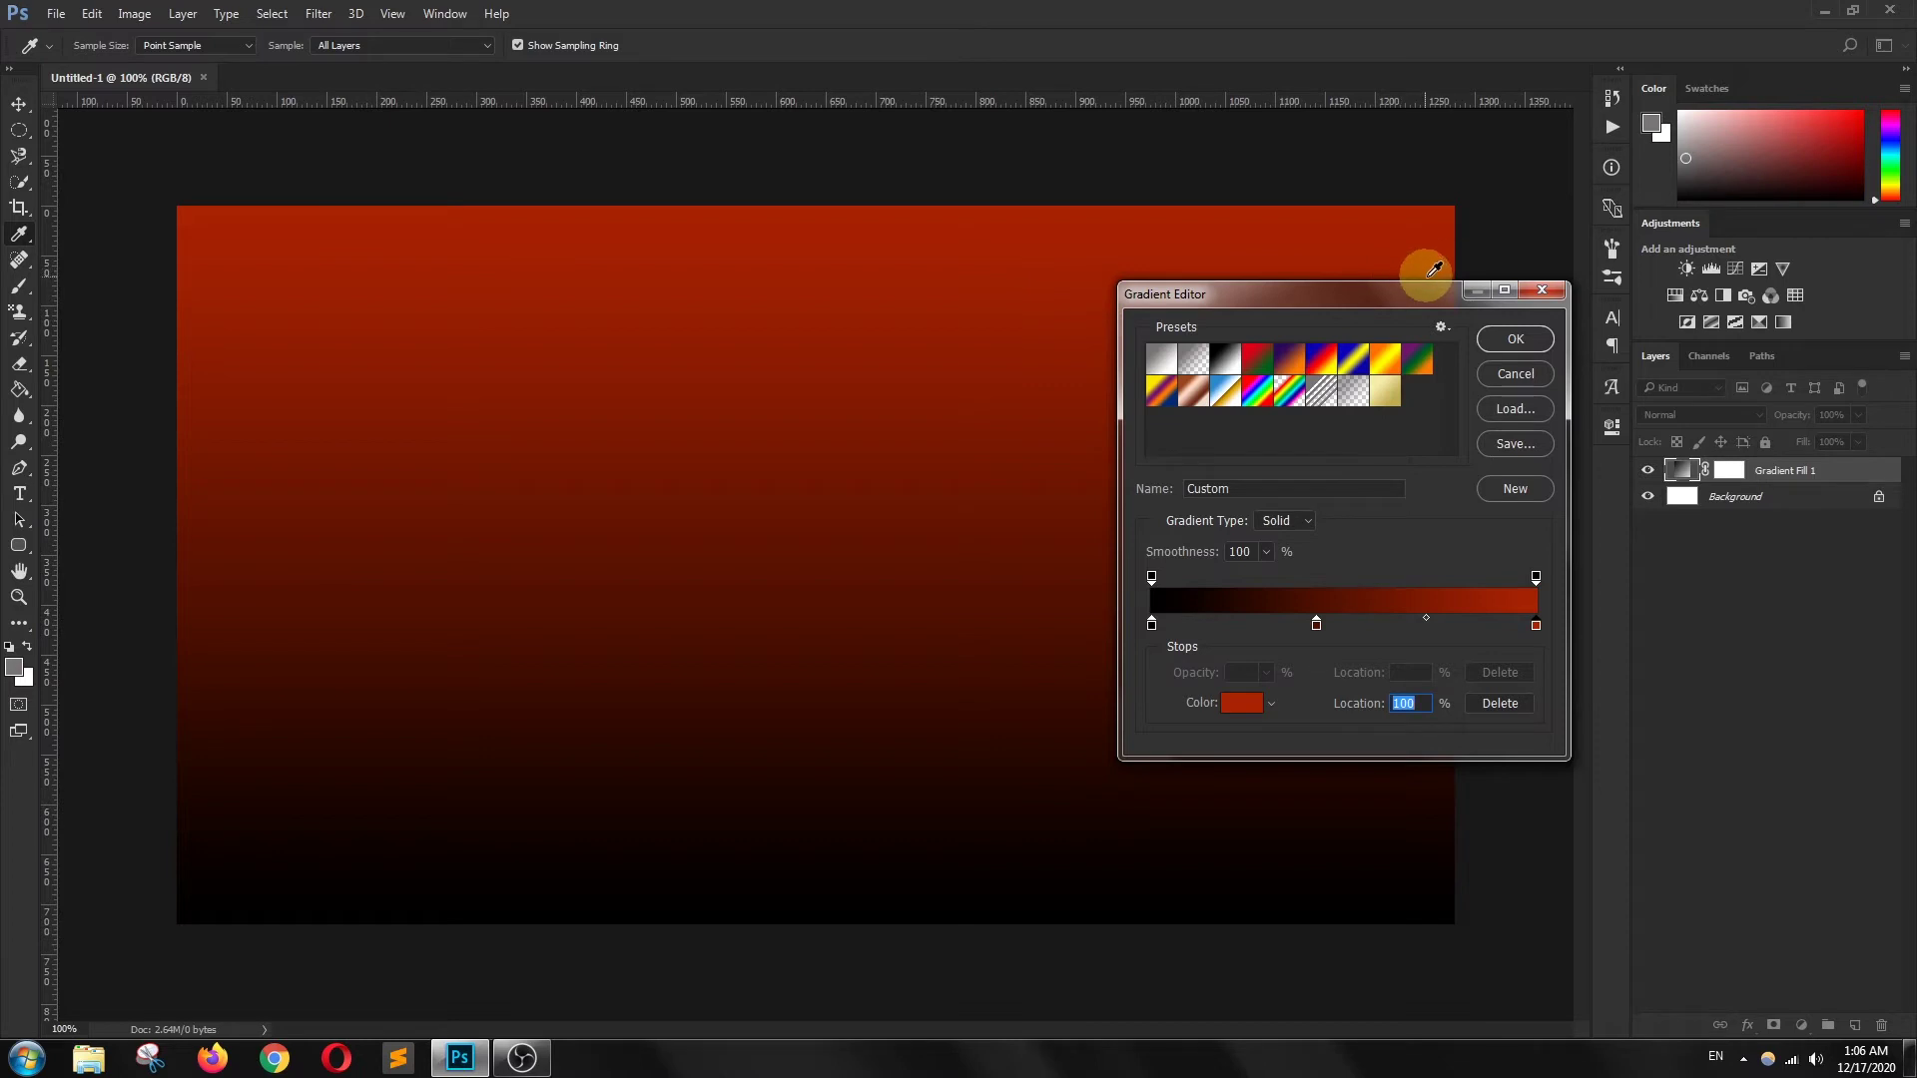
click(1513, 340)
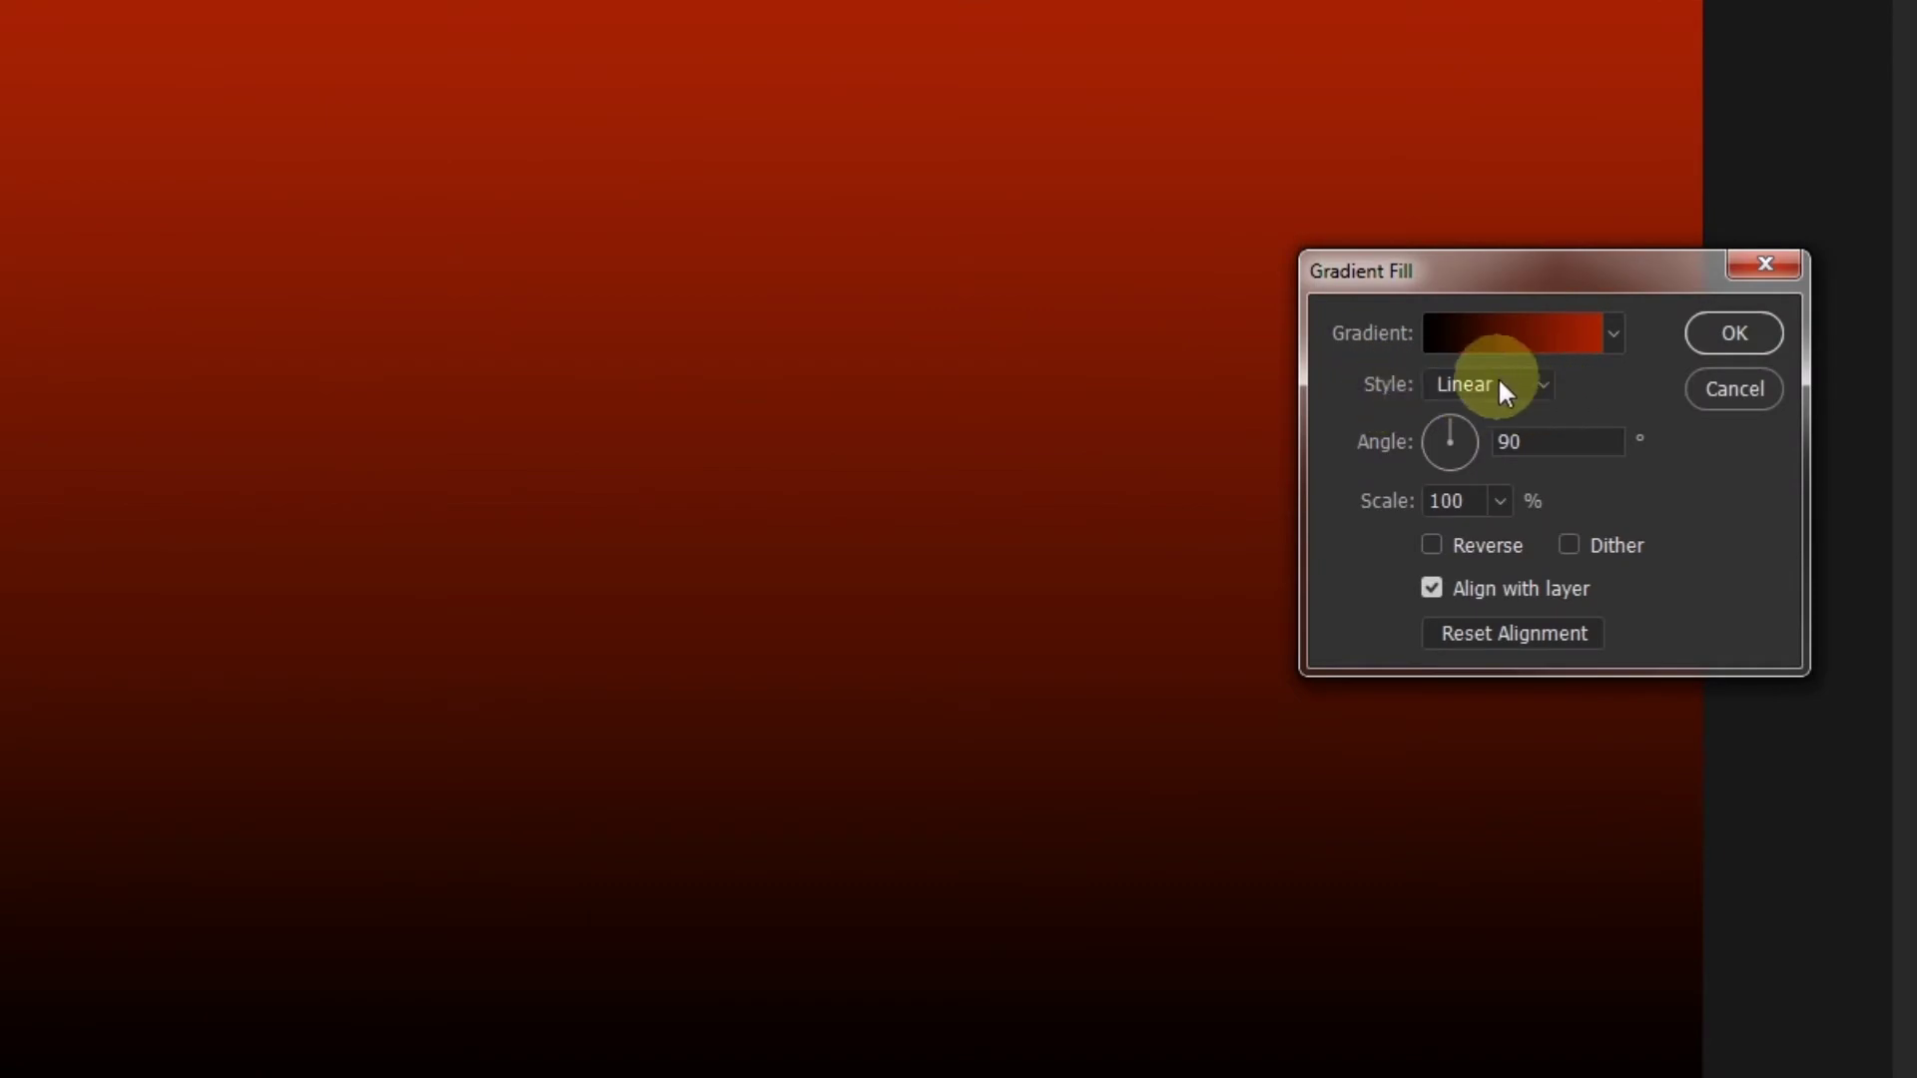
Step: Make the gradient fill Radial and reversed with an angle of 3.8°, and apply it
click(1537, 385)
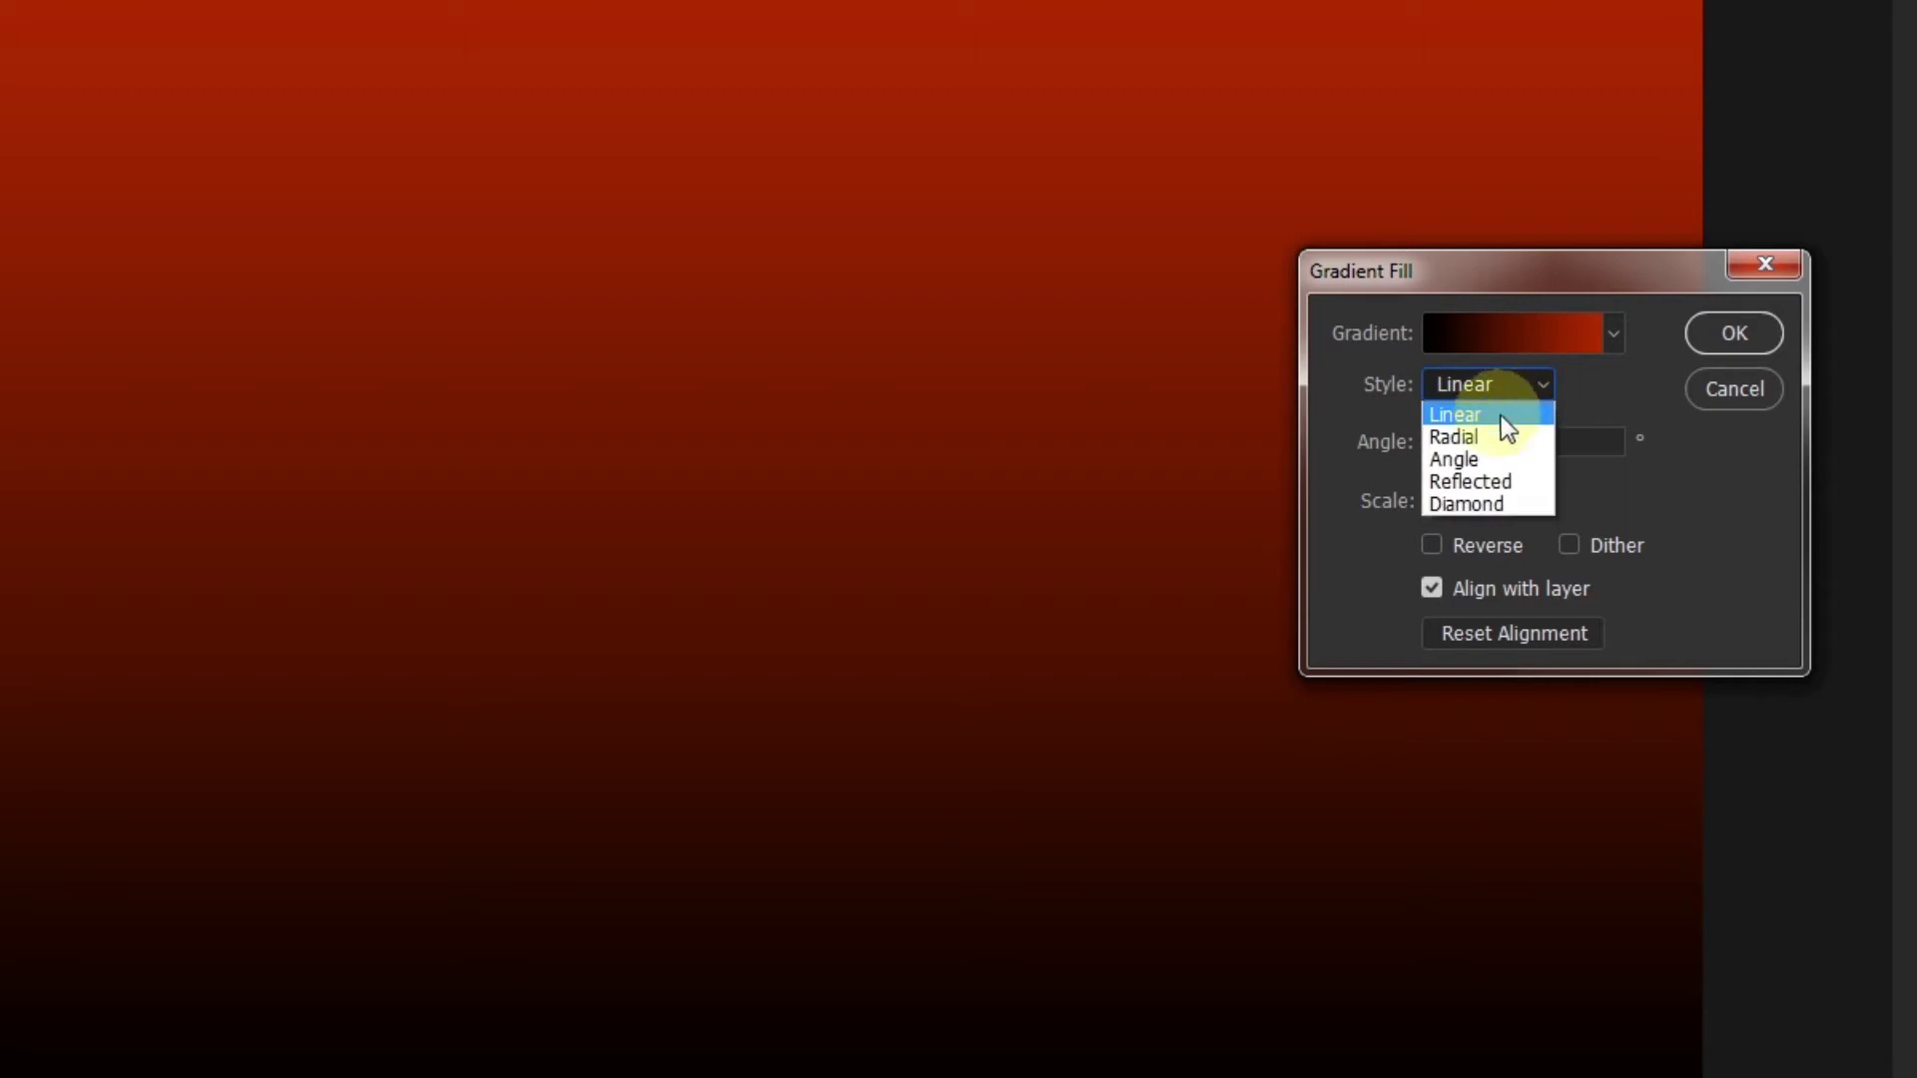
click(1487, 435)
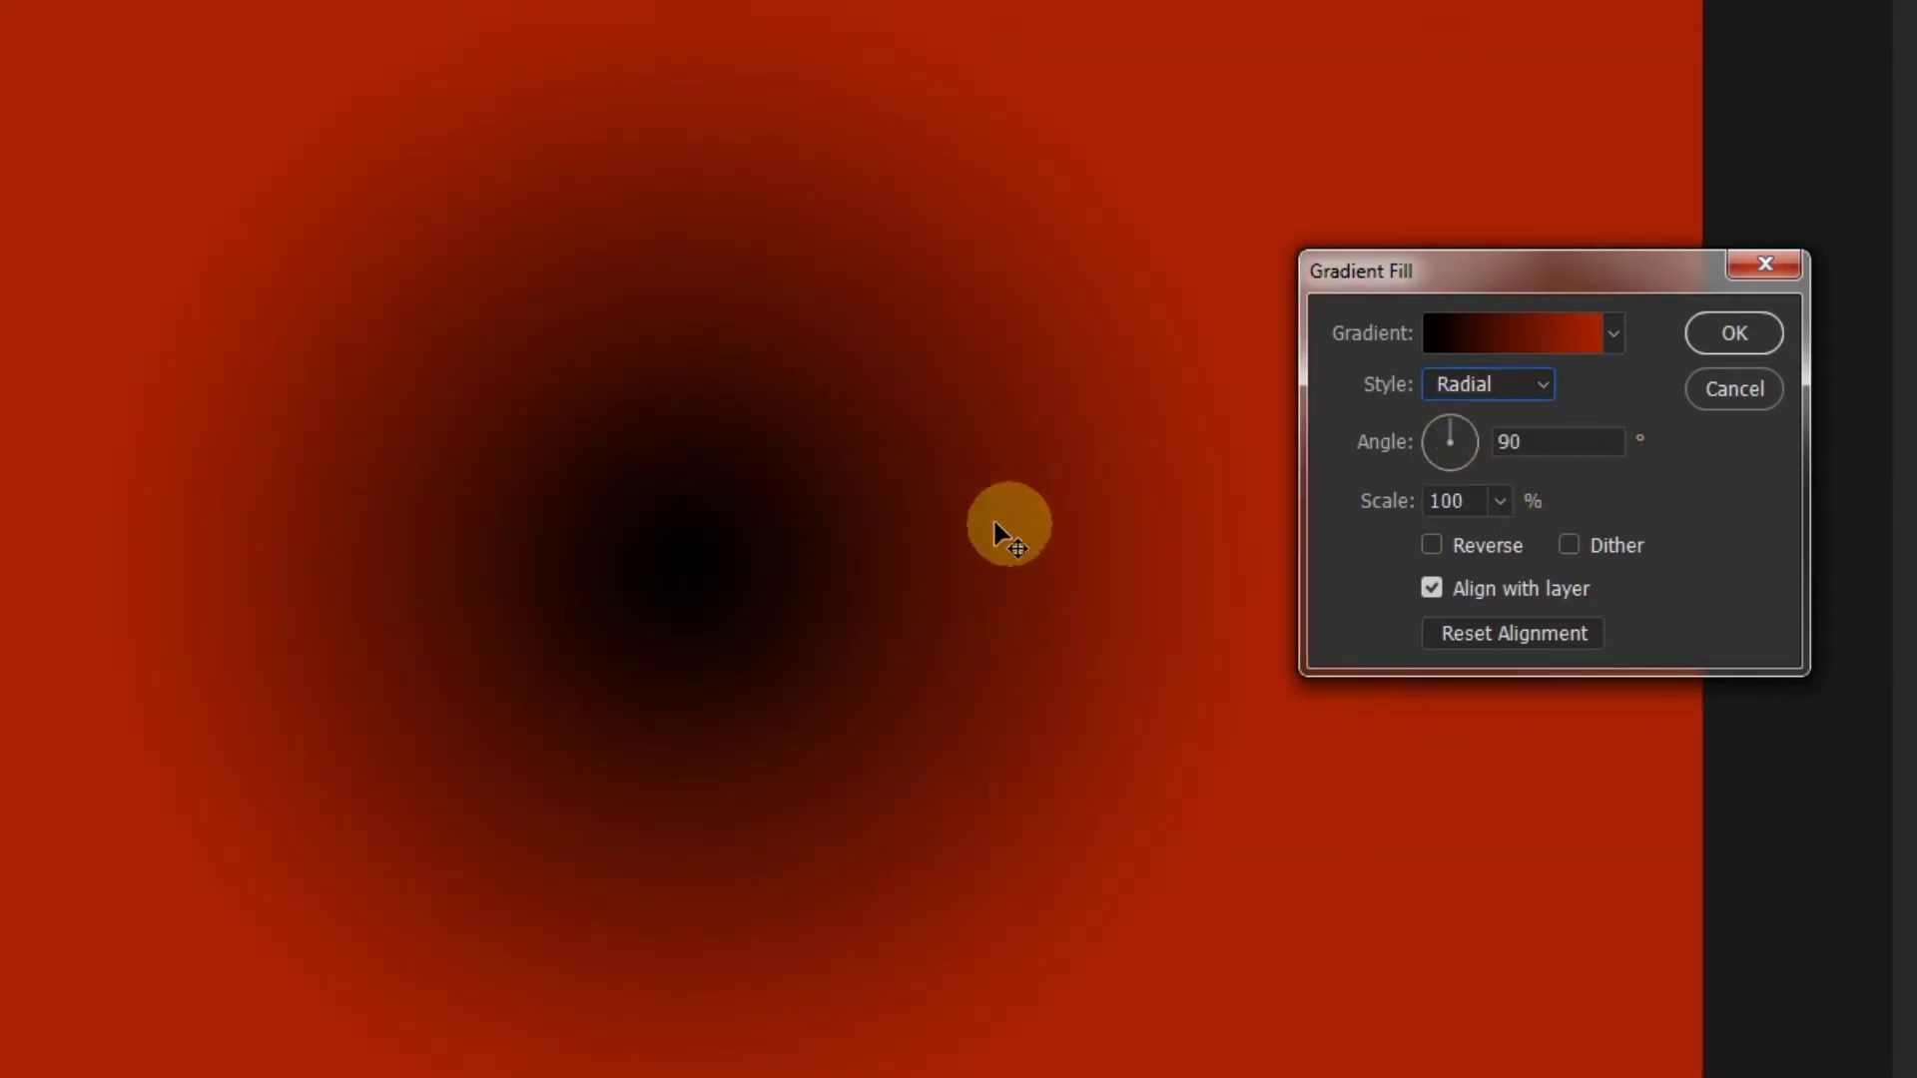
click(1430, 545)
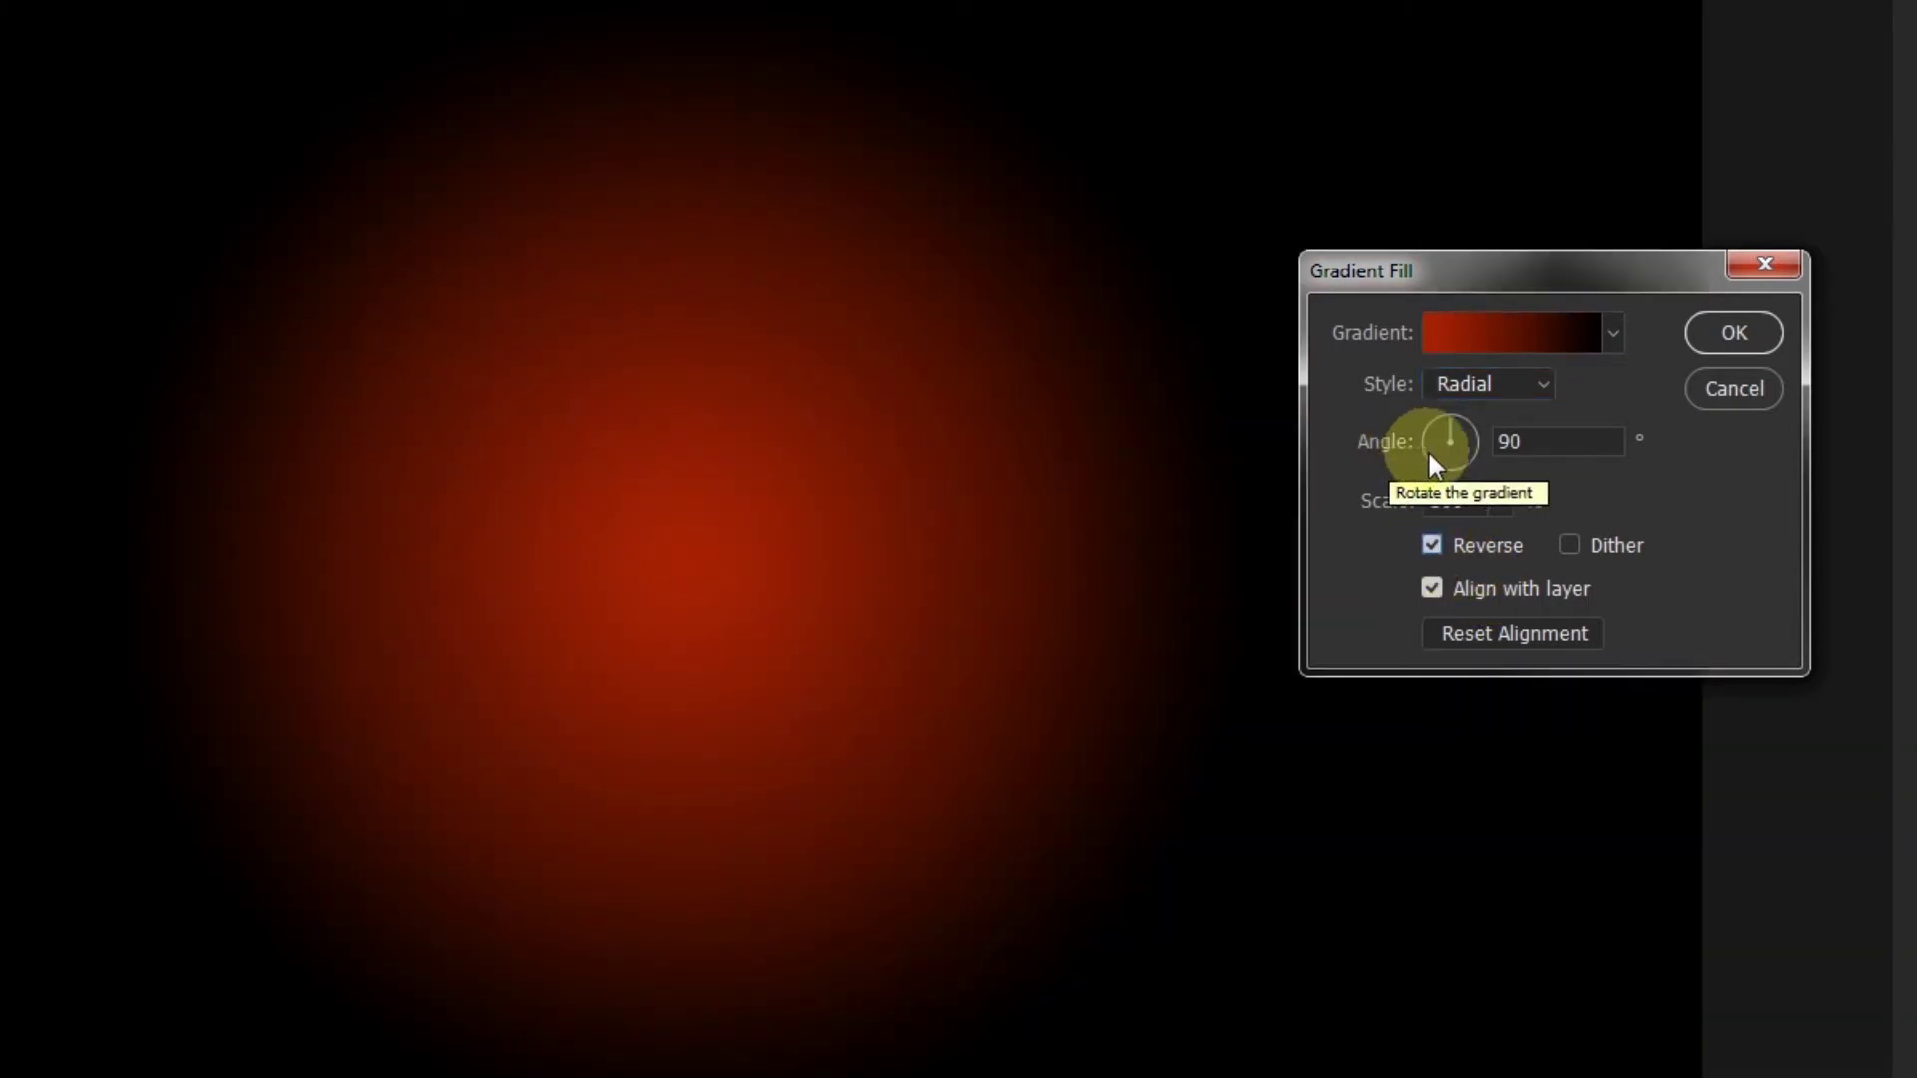
click(1543, 446)
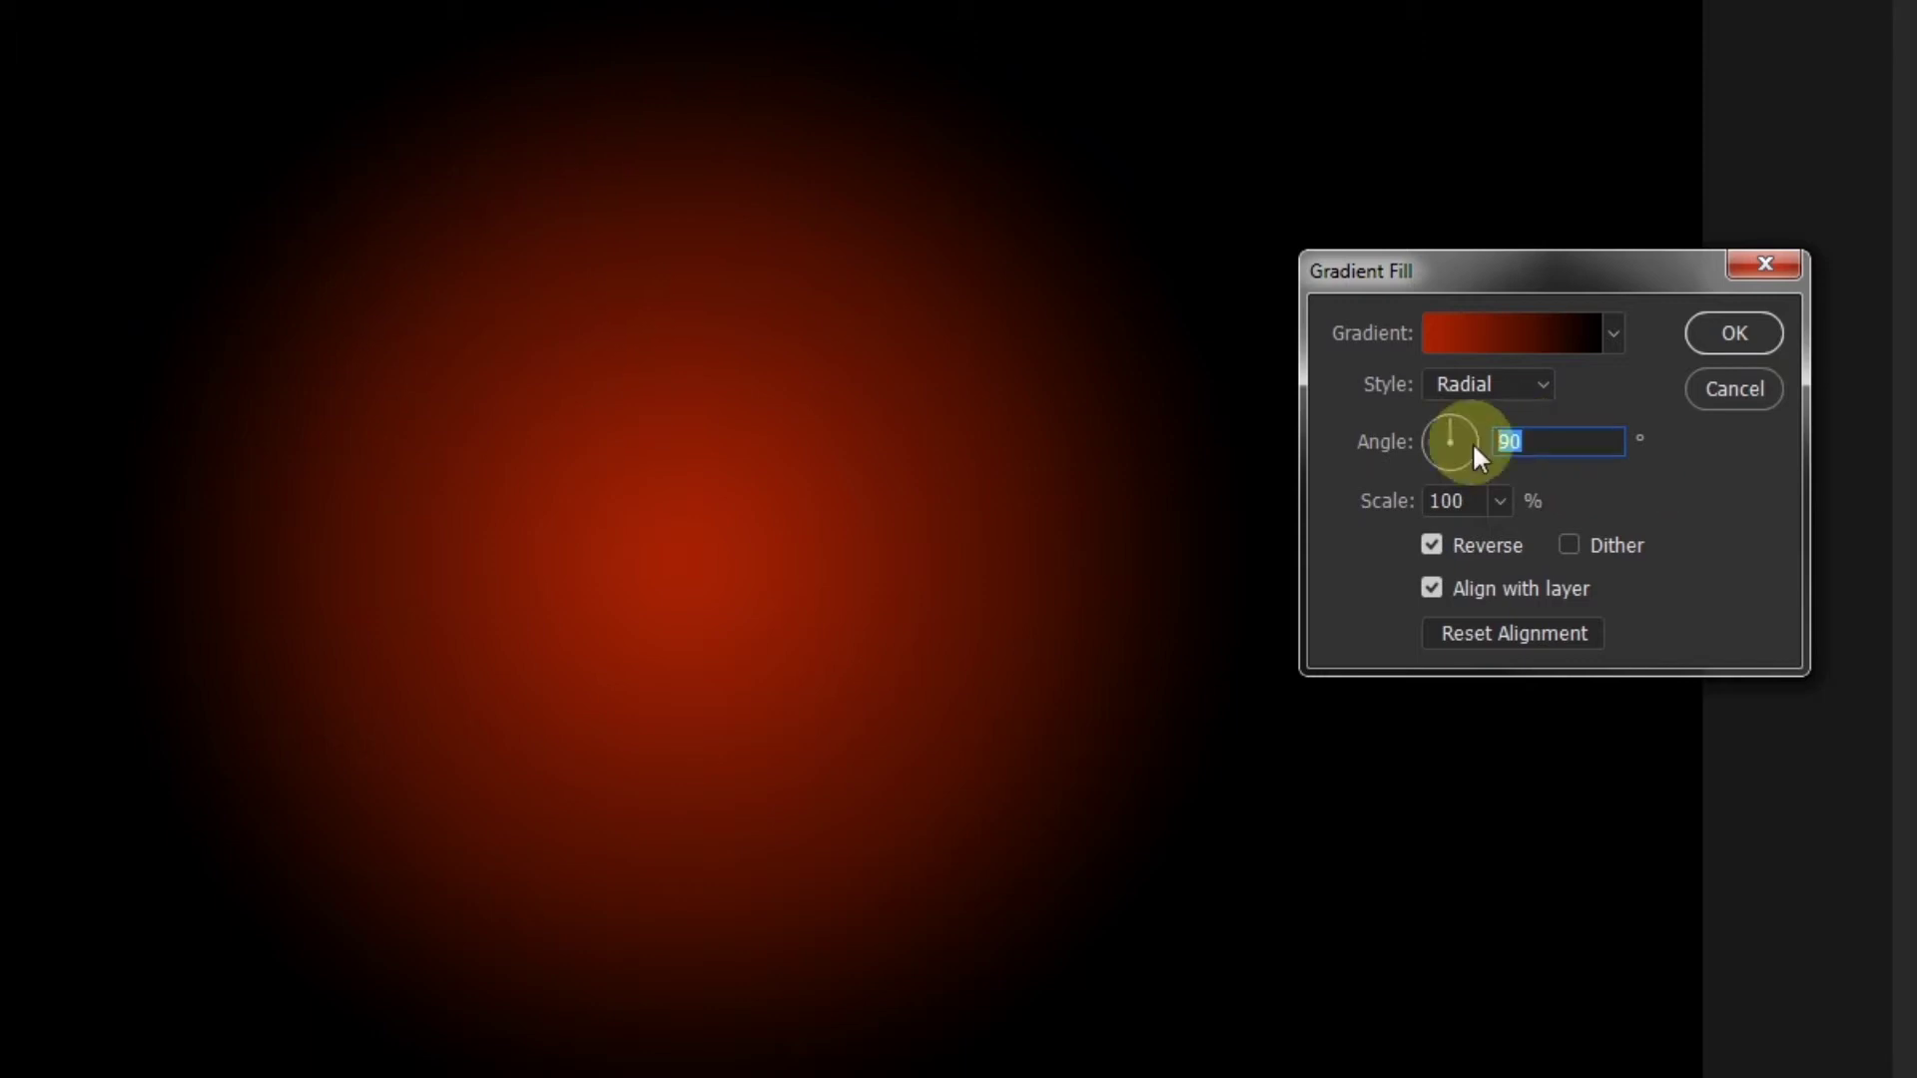
text(3)
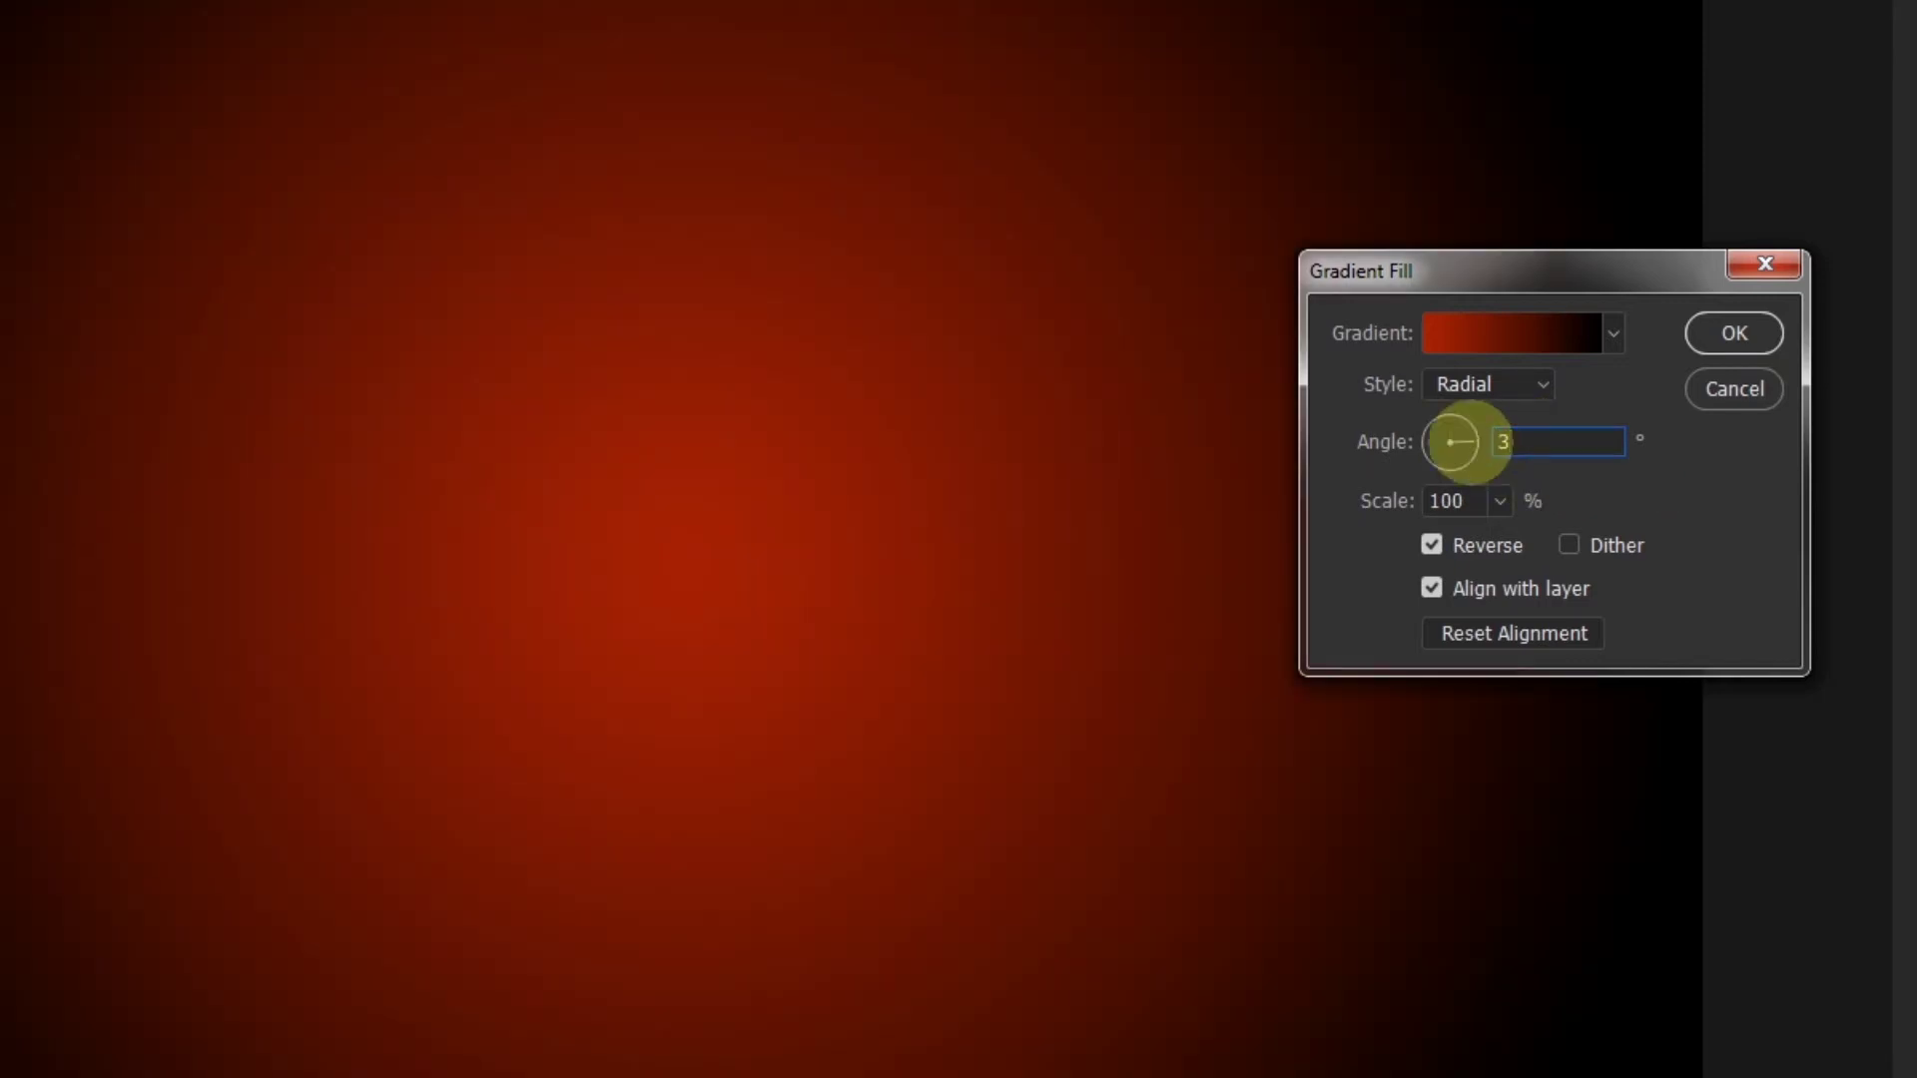
text(.8)
key(Tab)
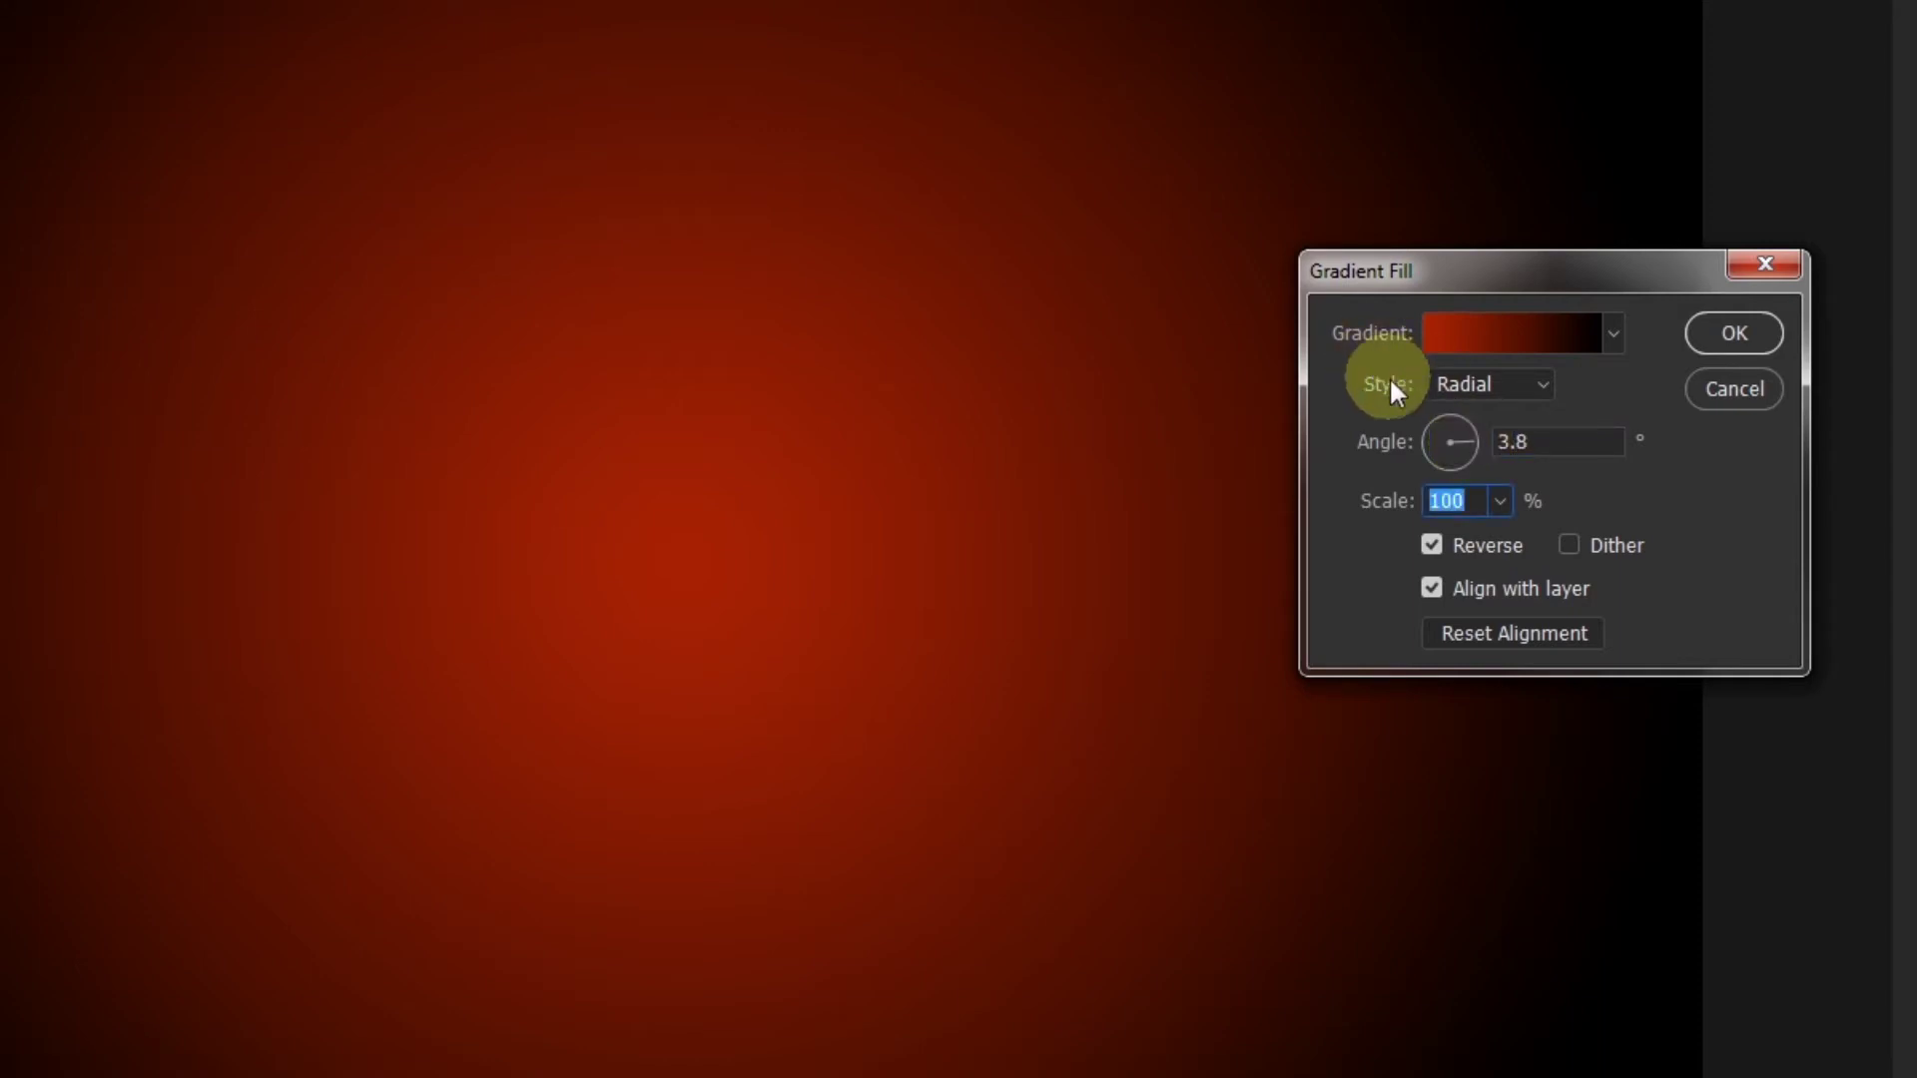
click(1734, 337)
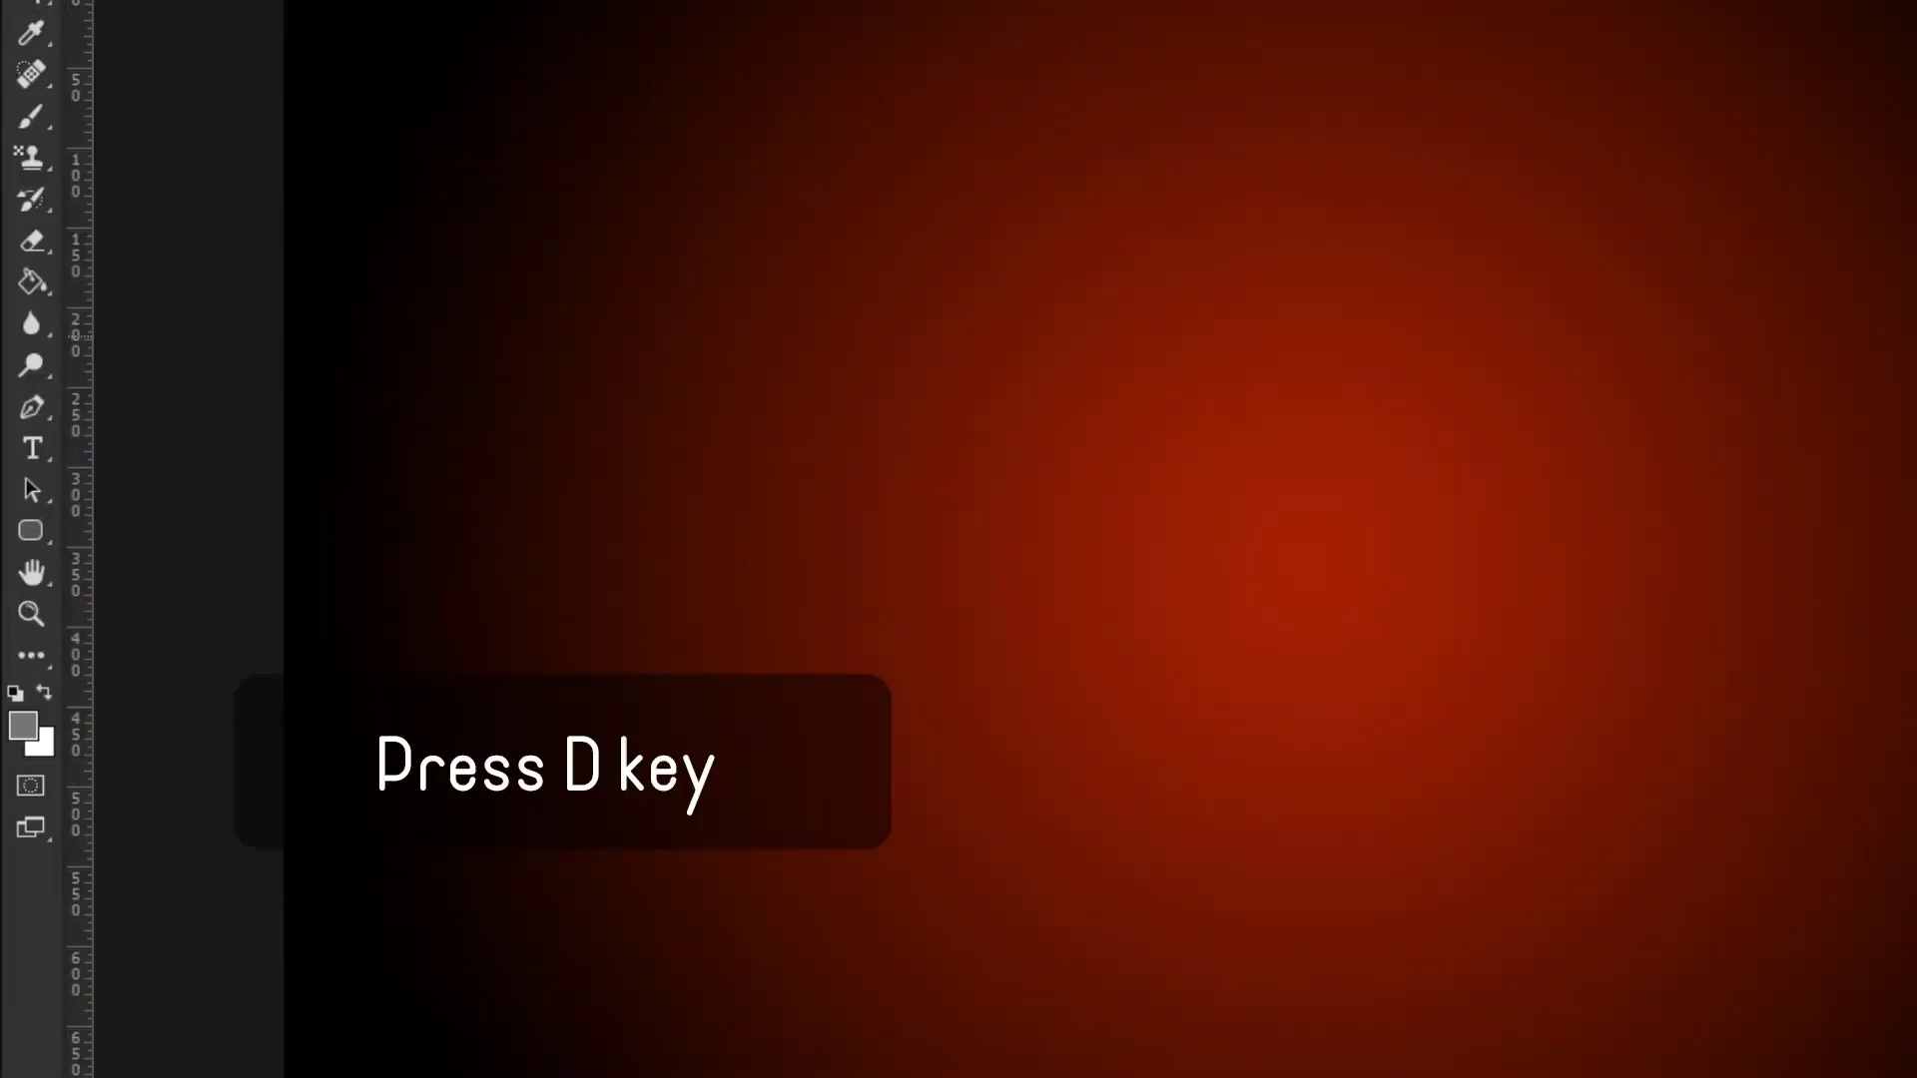
Step: Render Clouds in the default black and white on a new layer above the gradient fill and set its blend mode to Overlay
key(d)
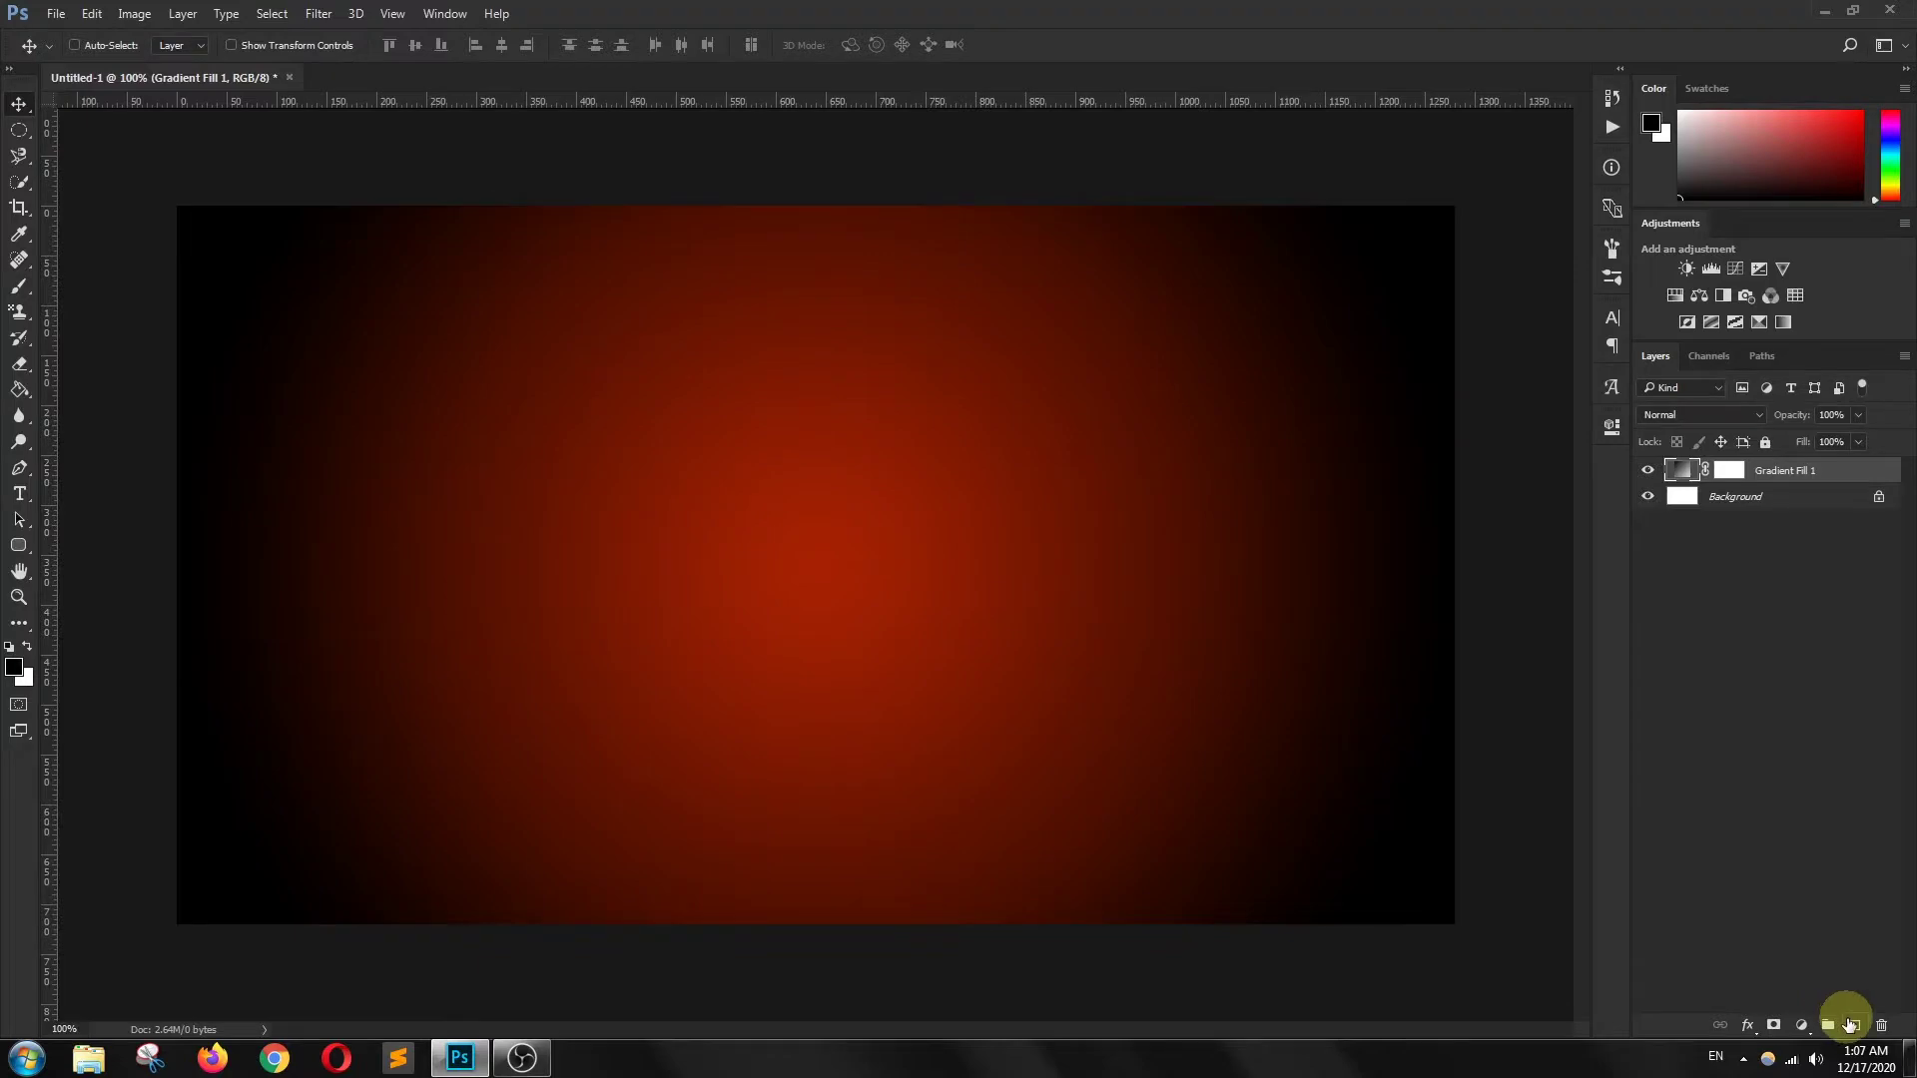
click(1852, 1025)
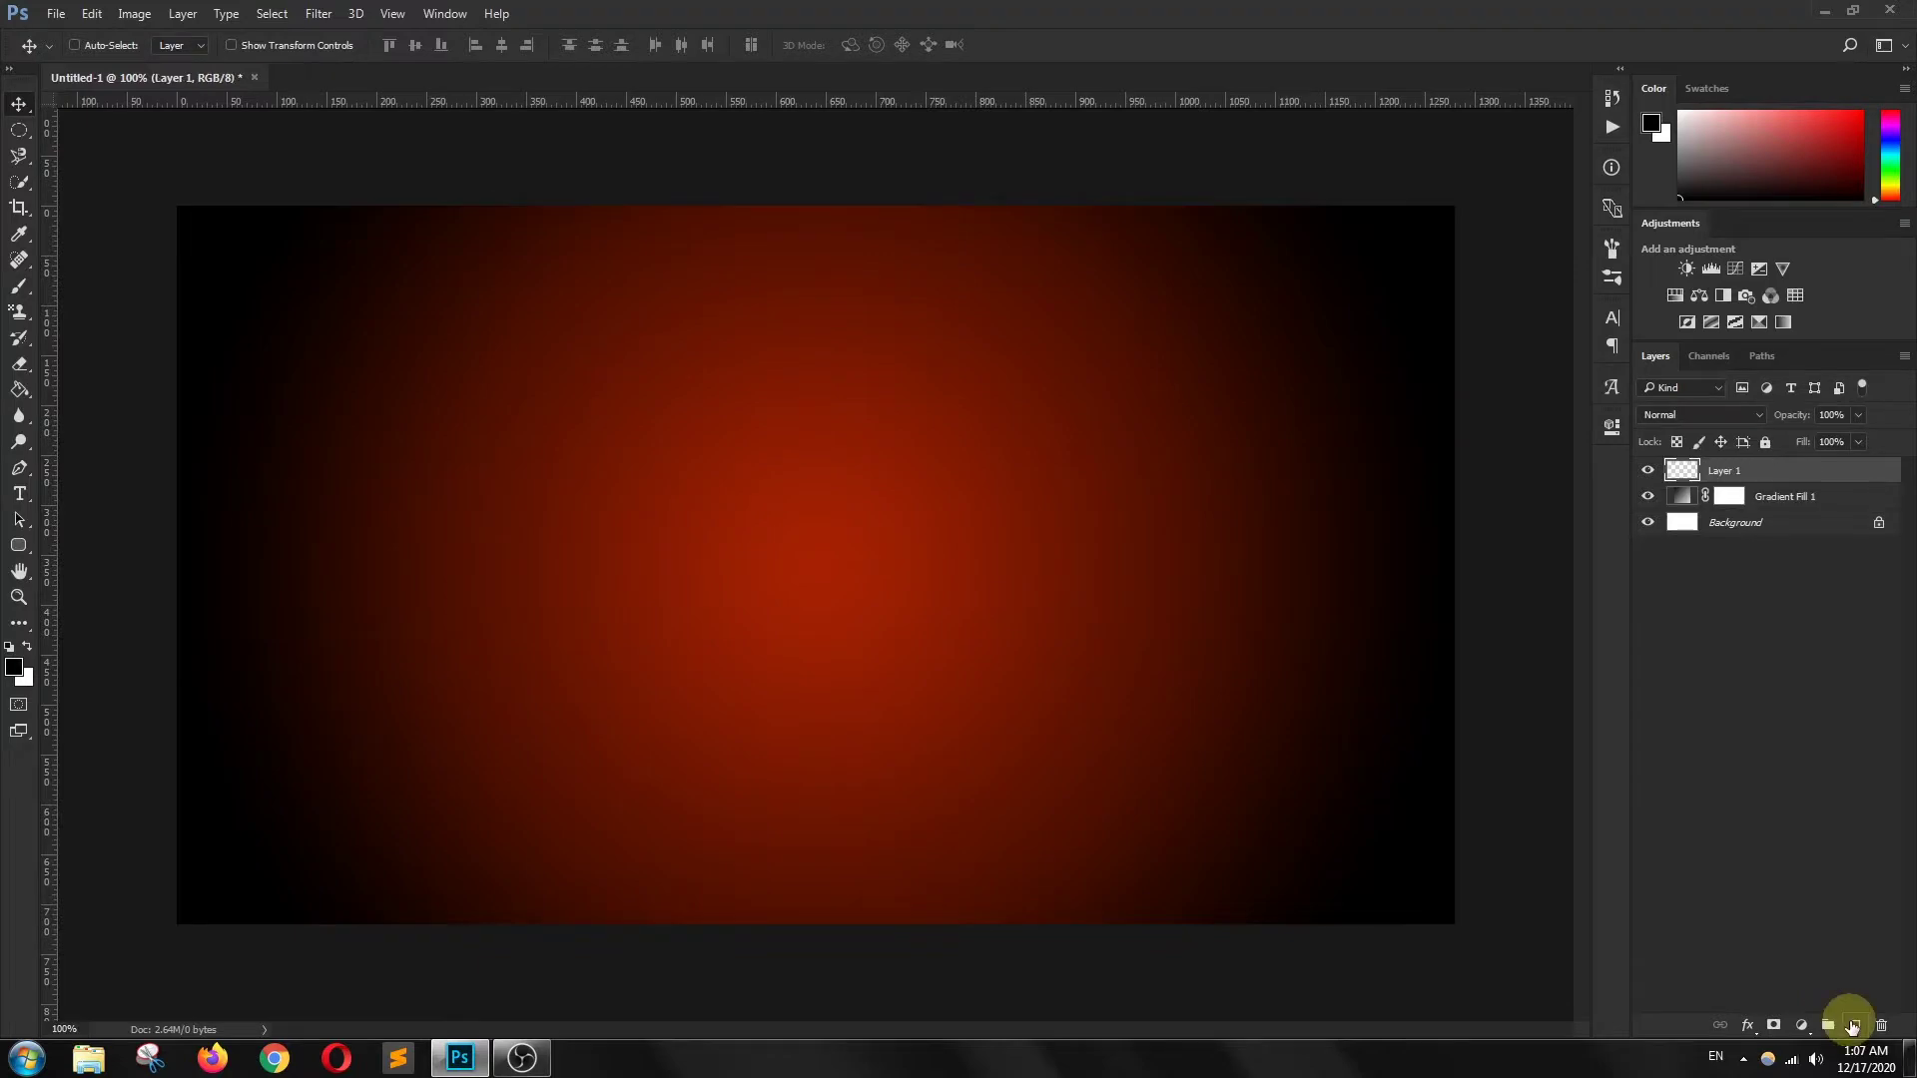
click(319, 14)
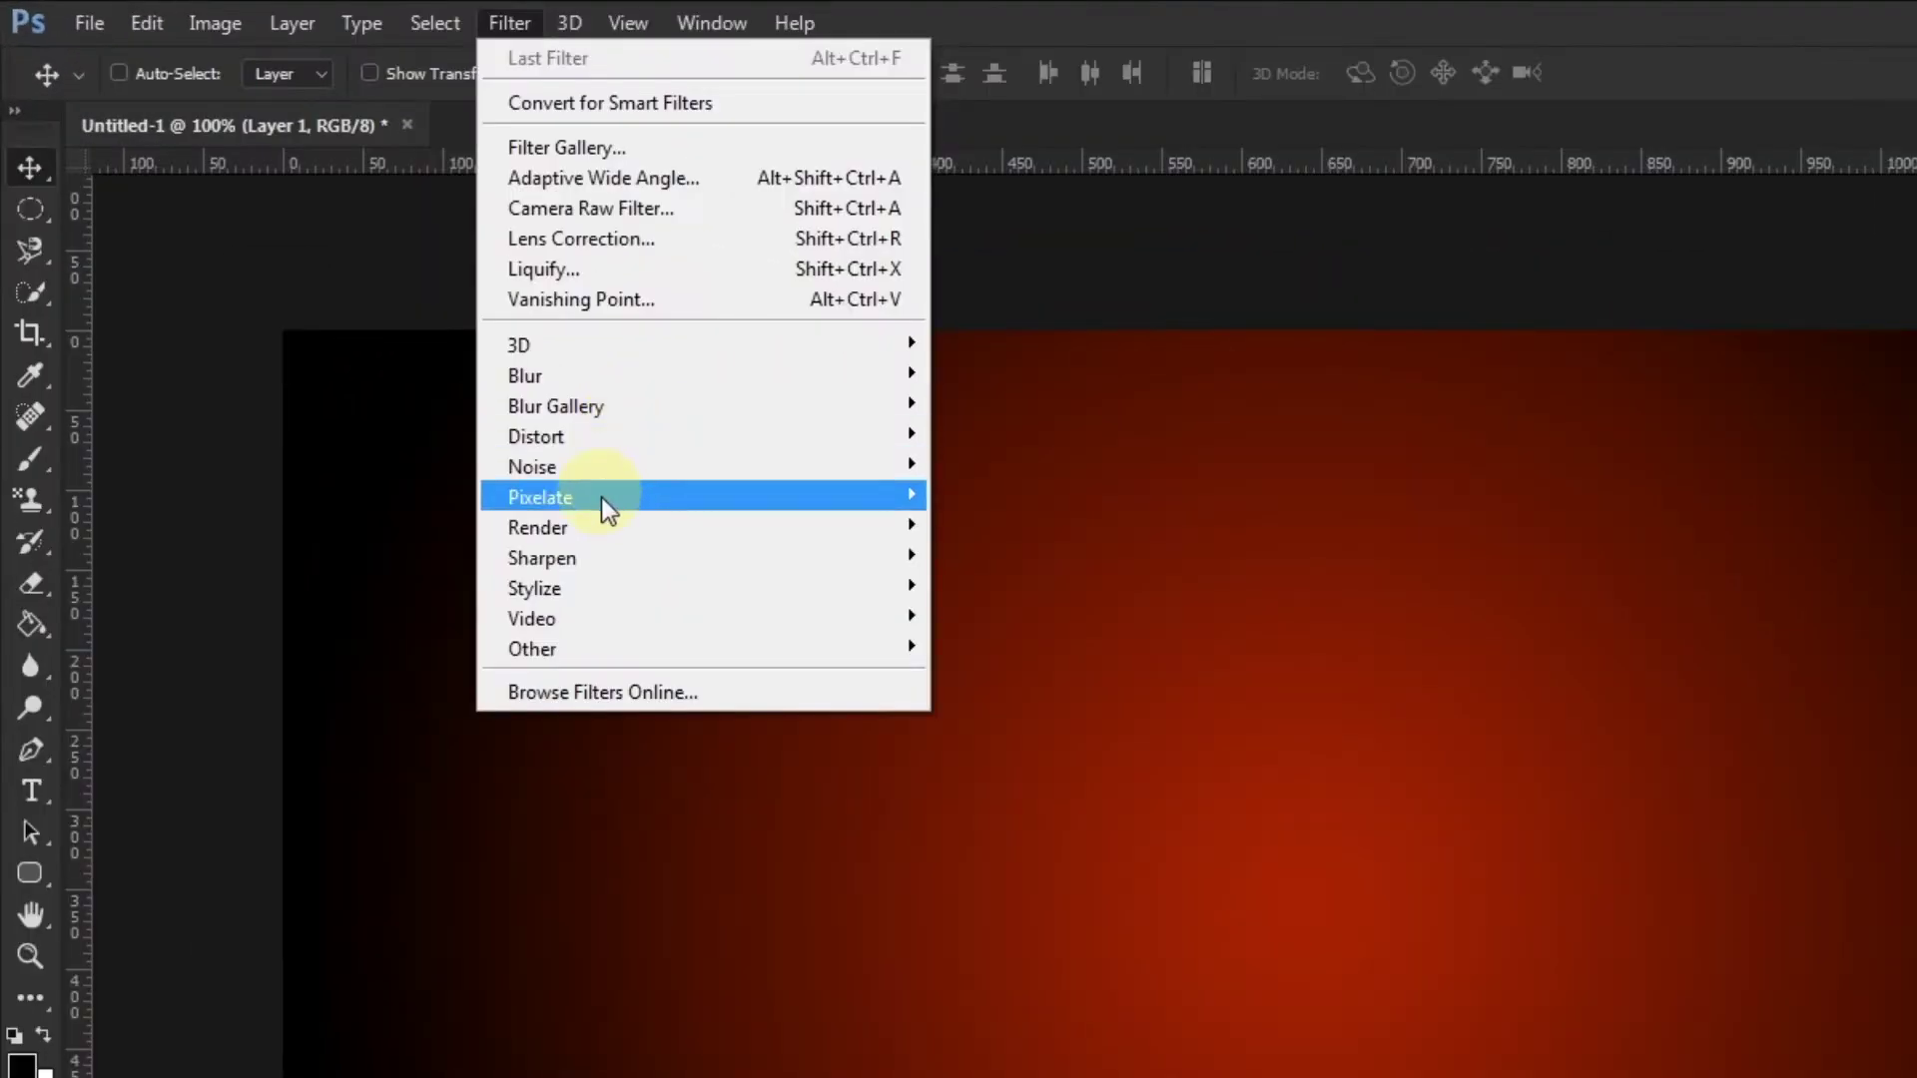
mouse_move(583, 525)
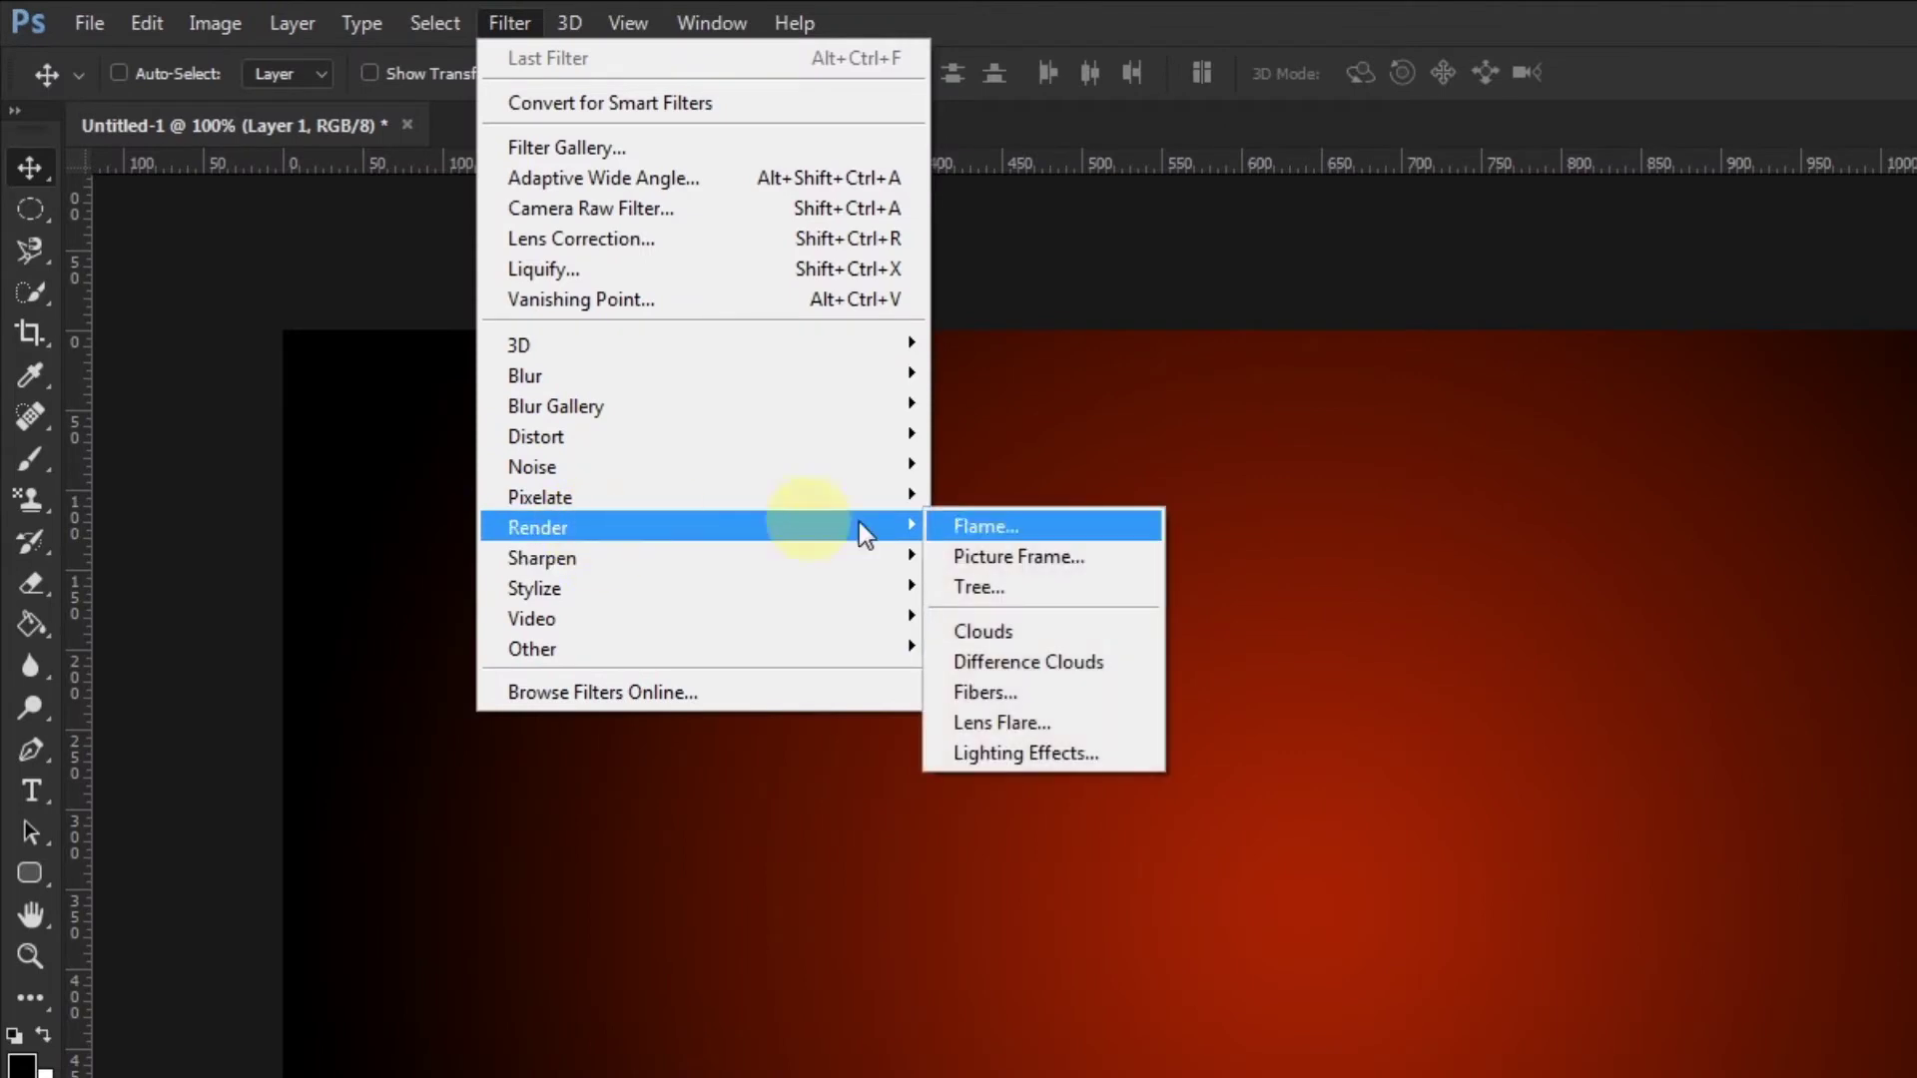
click(1004, 635)
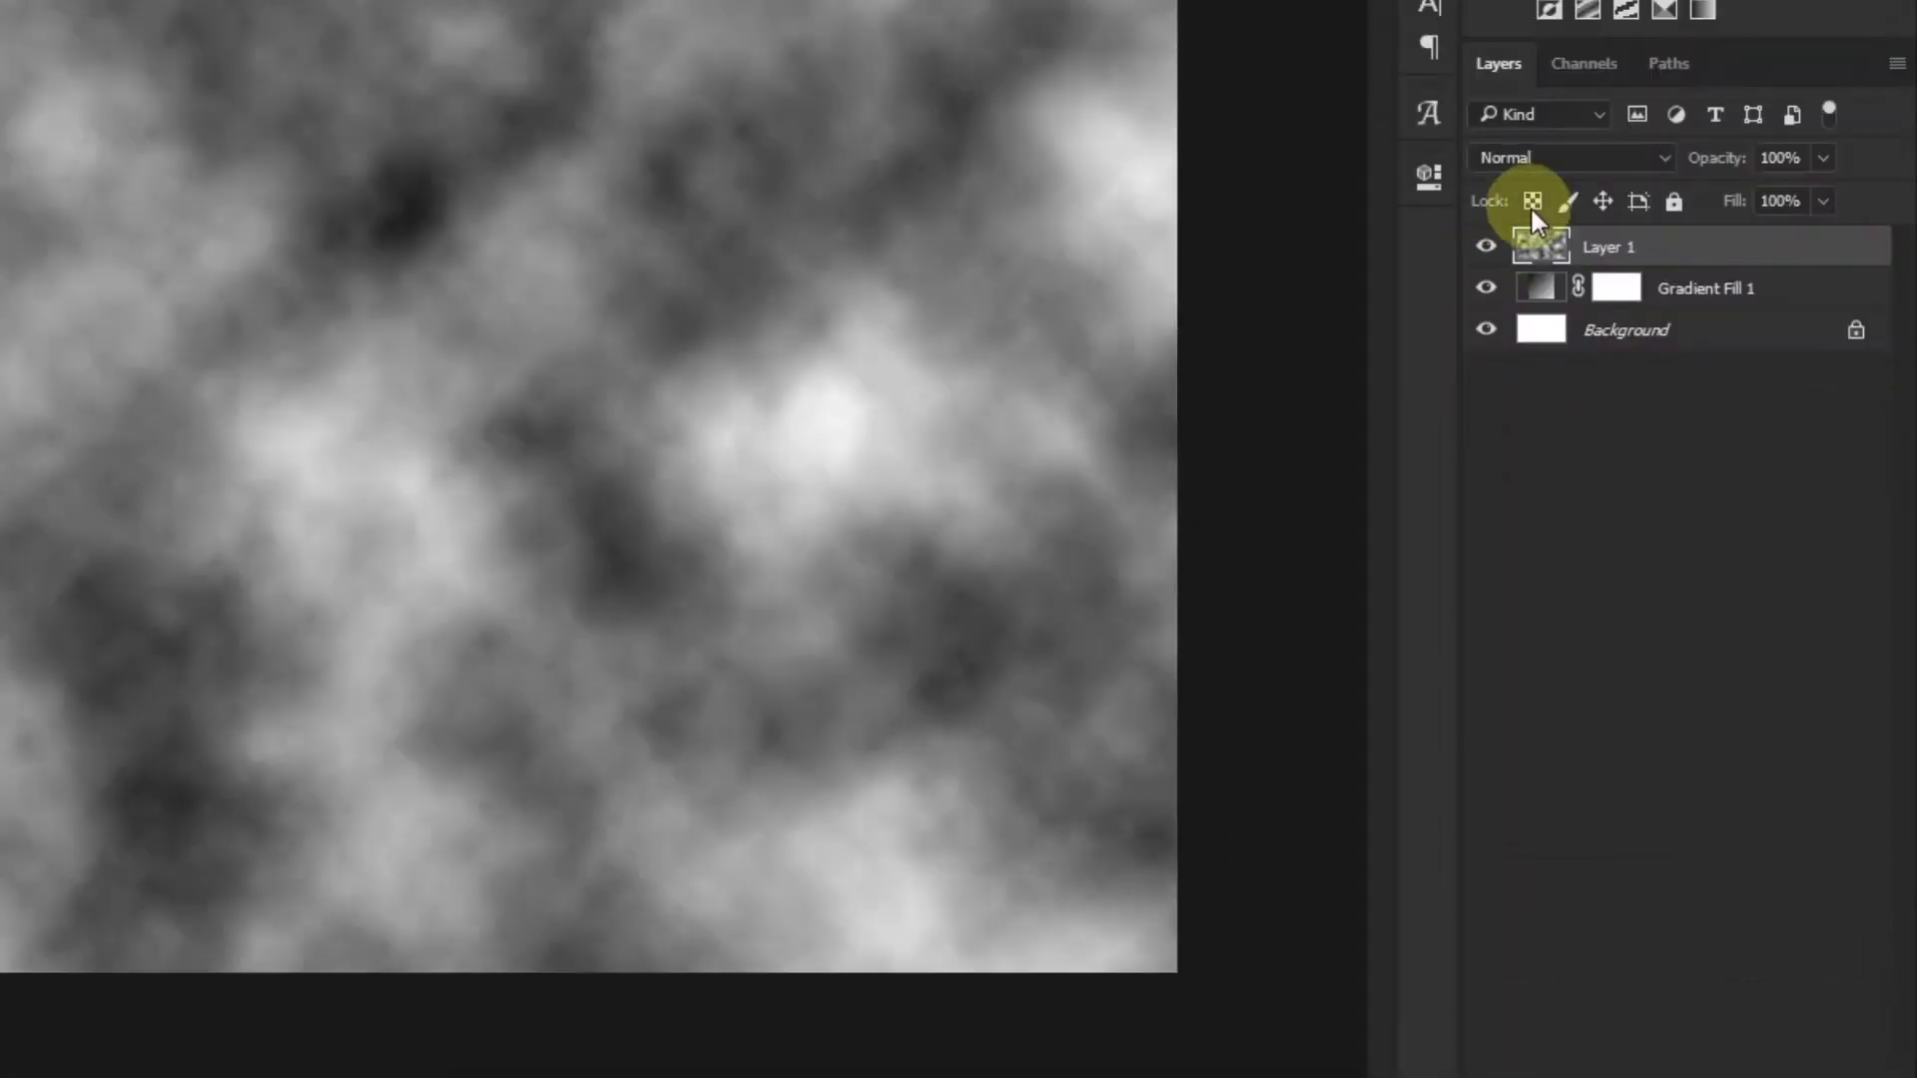
click(1642, 157)
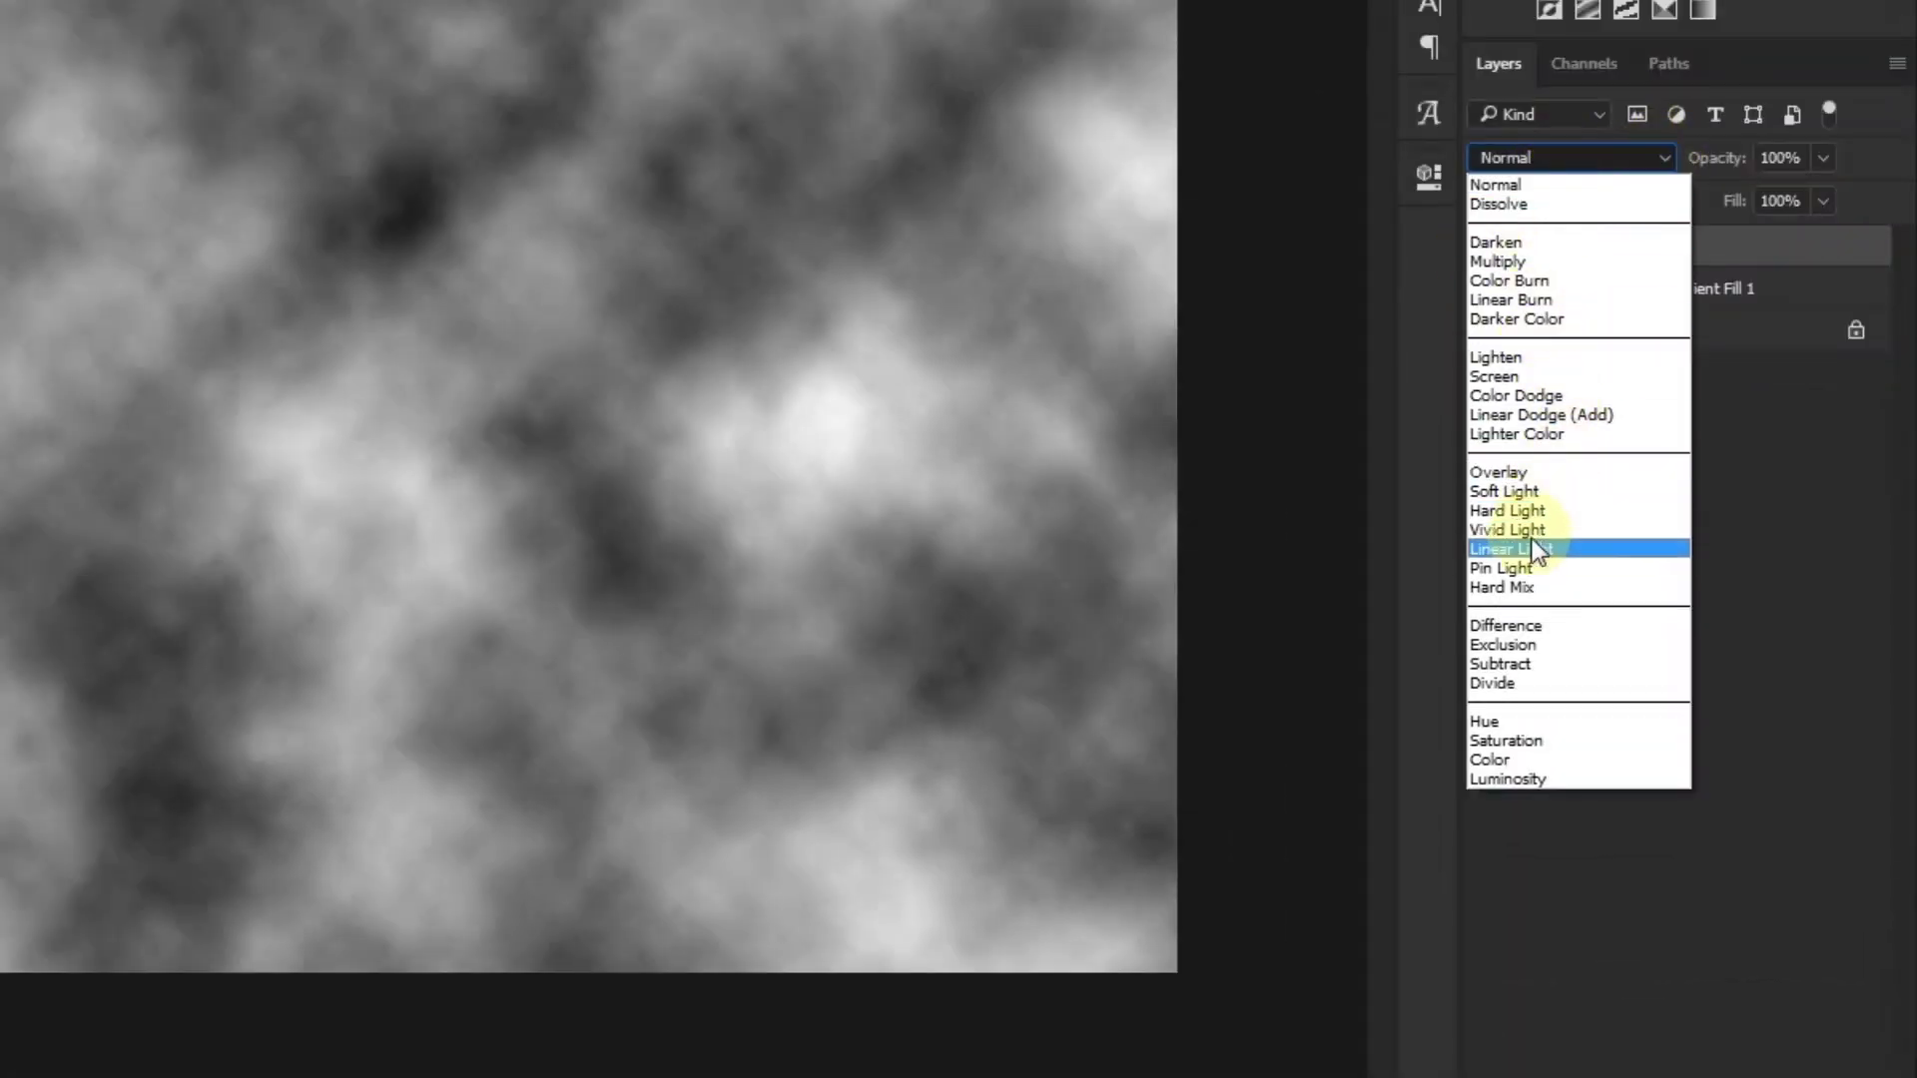
click(1510, 473)
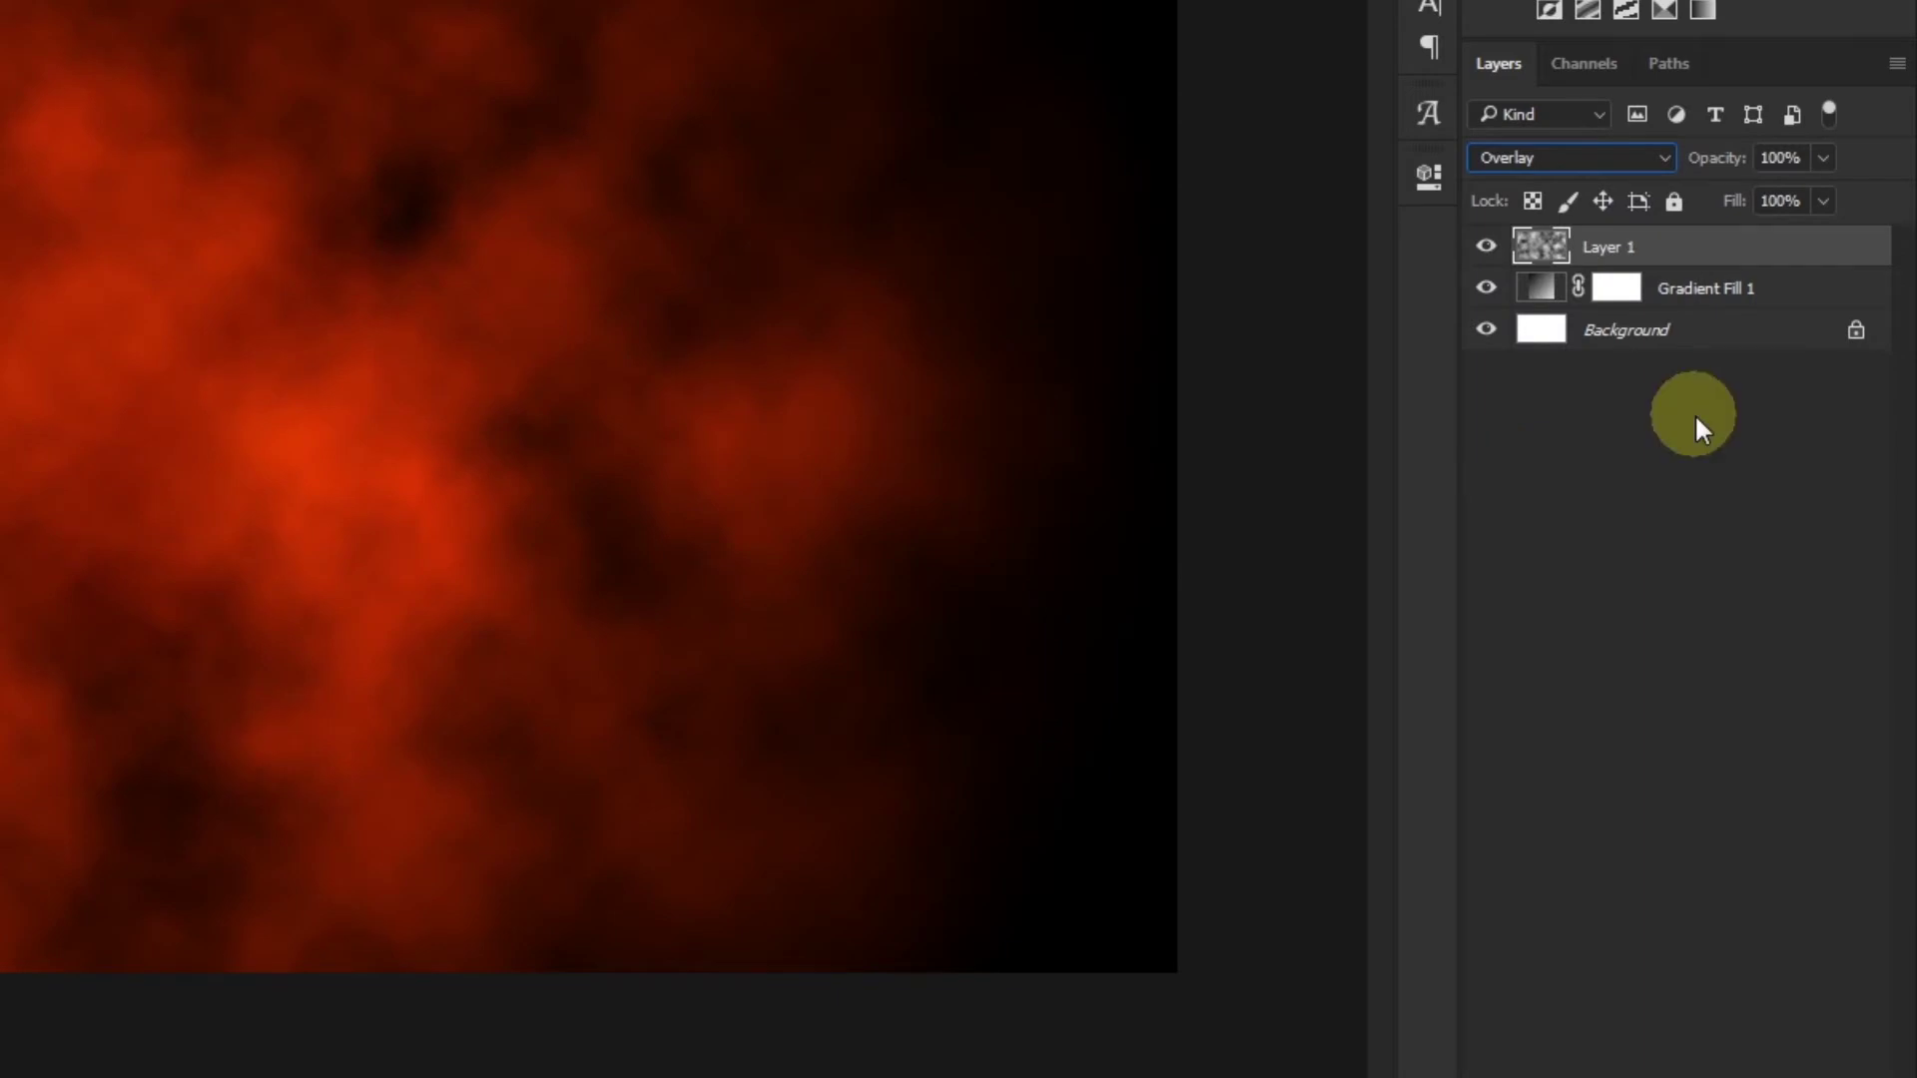
Step: Rename the clouds-textured Layer 1 as "clouds" and convert it to a smart object
double_click(1617, 249)
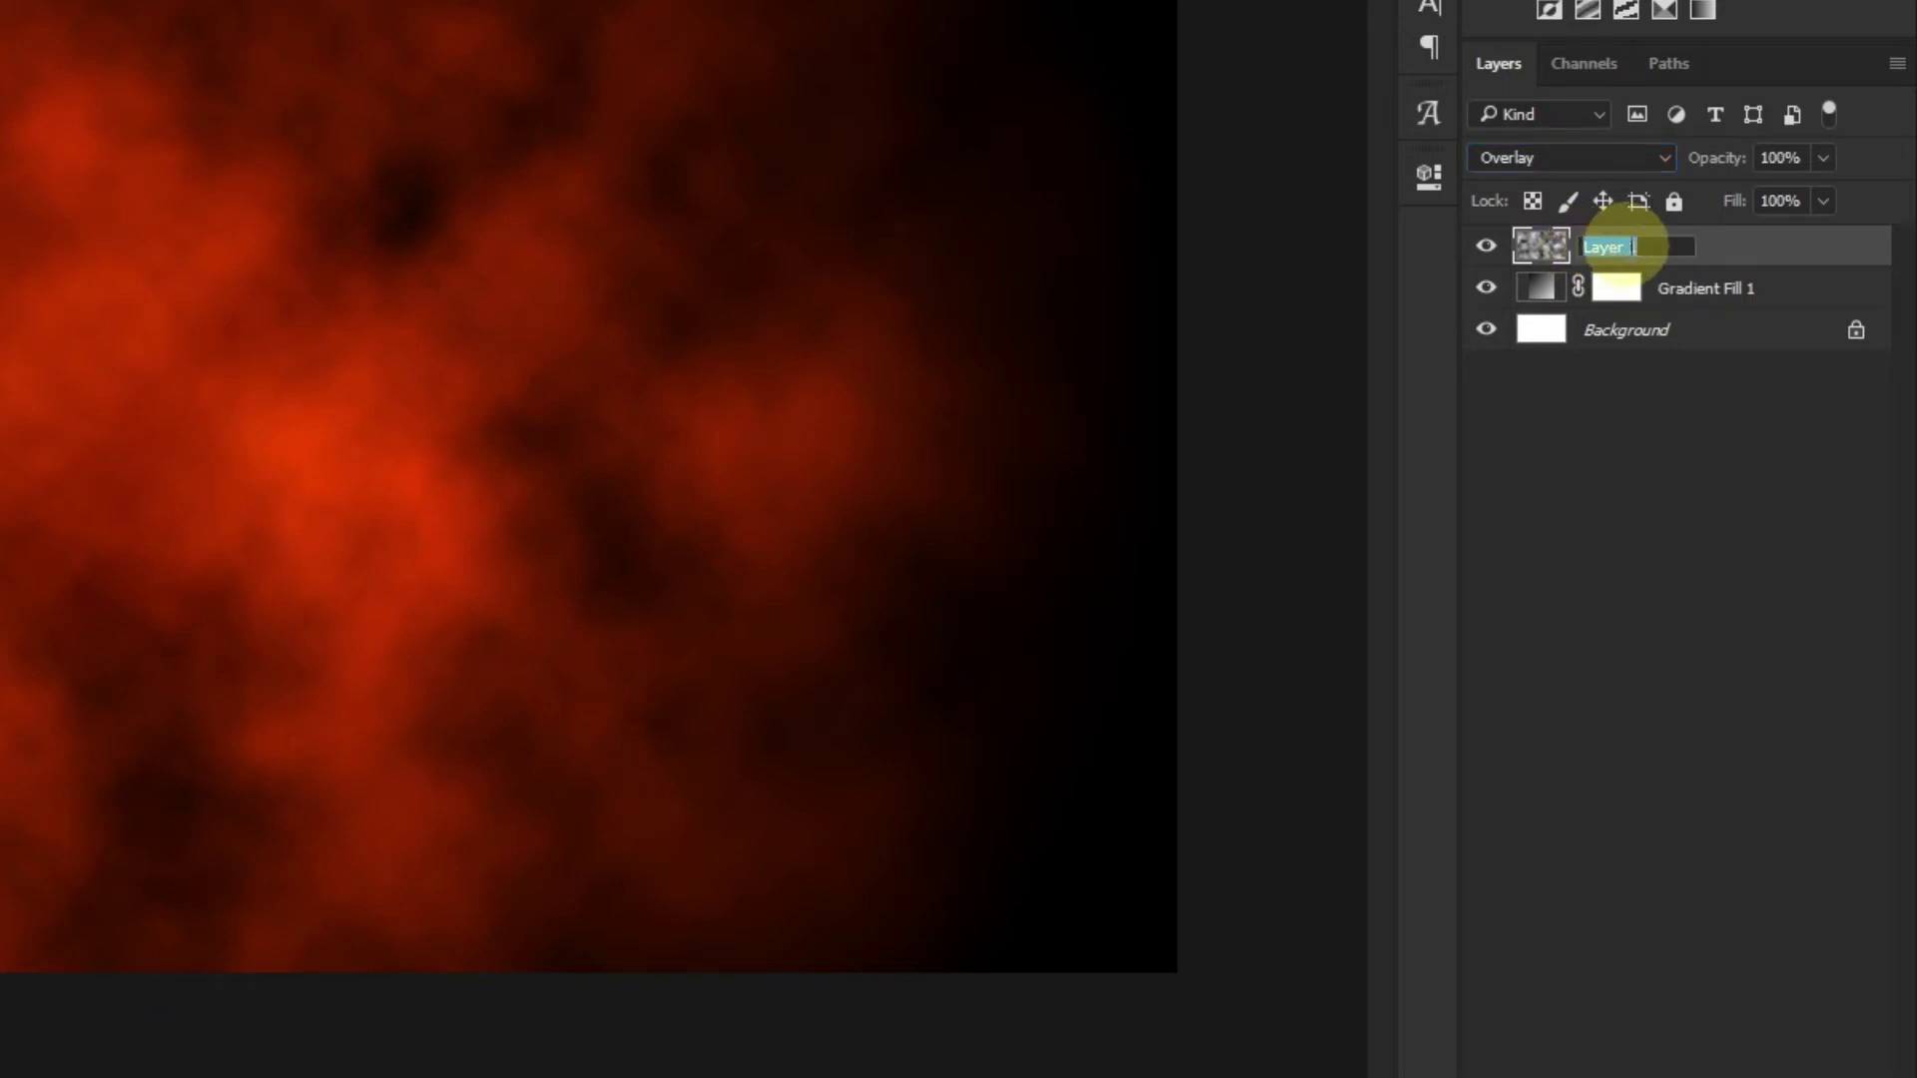
text(clouds)
key(Return)
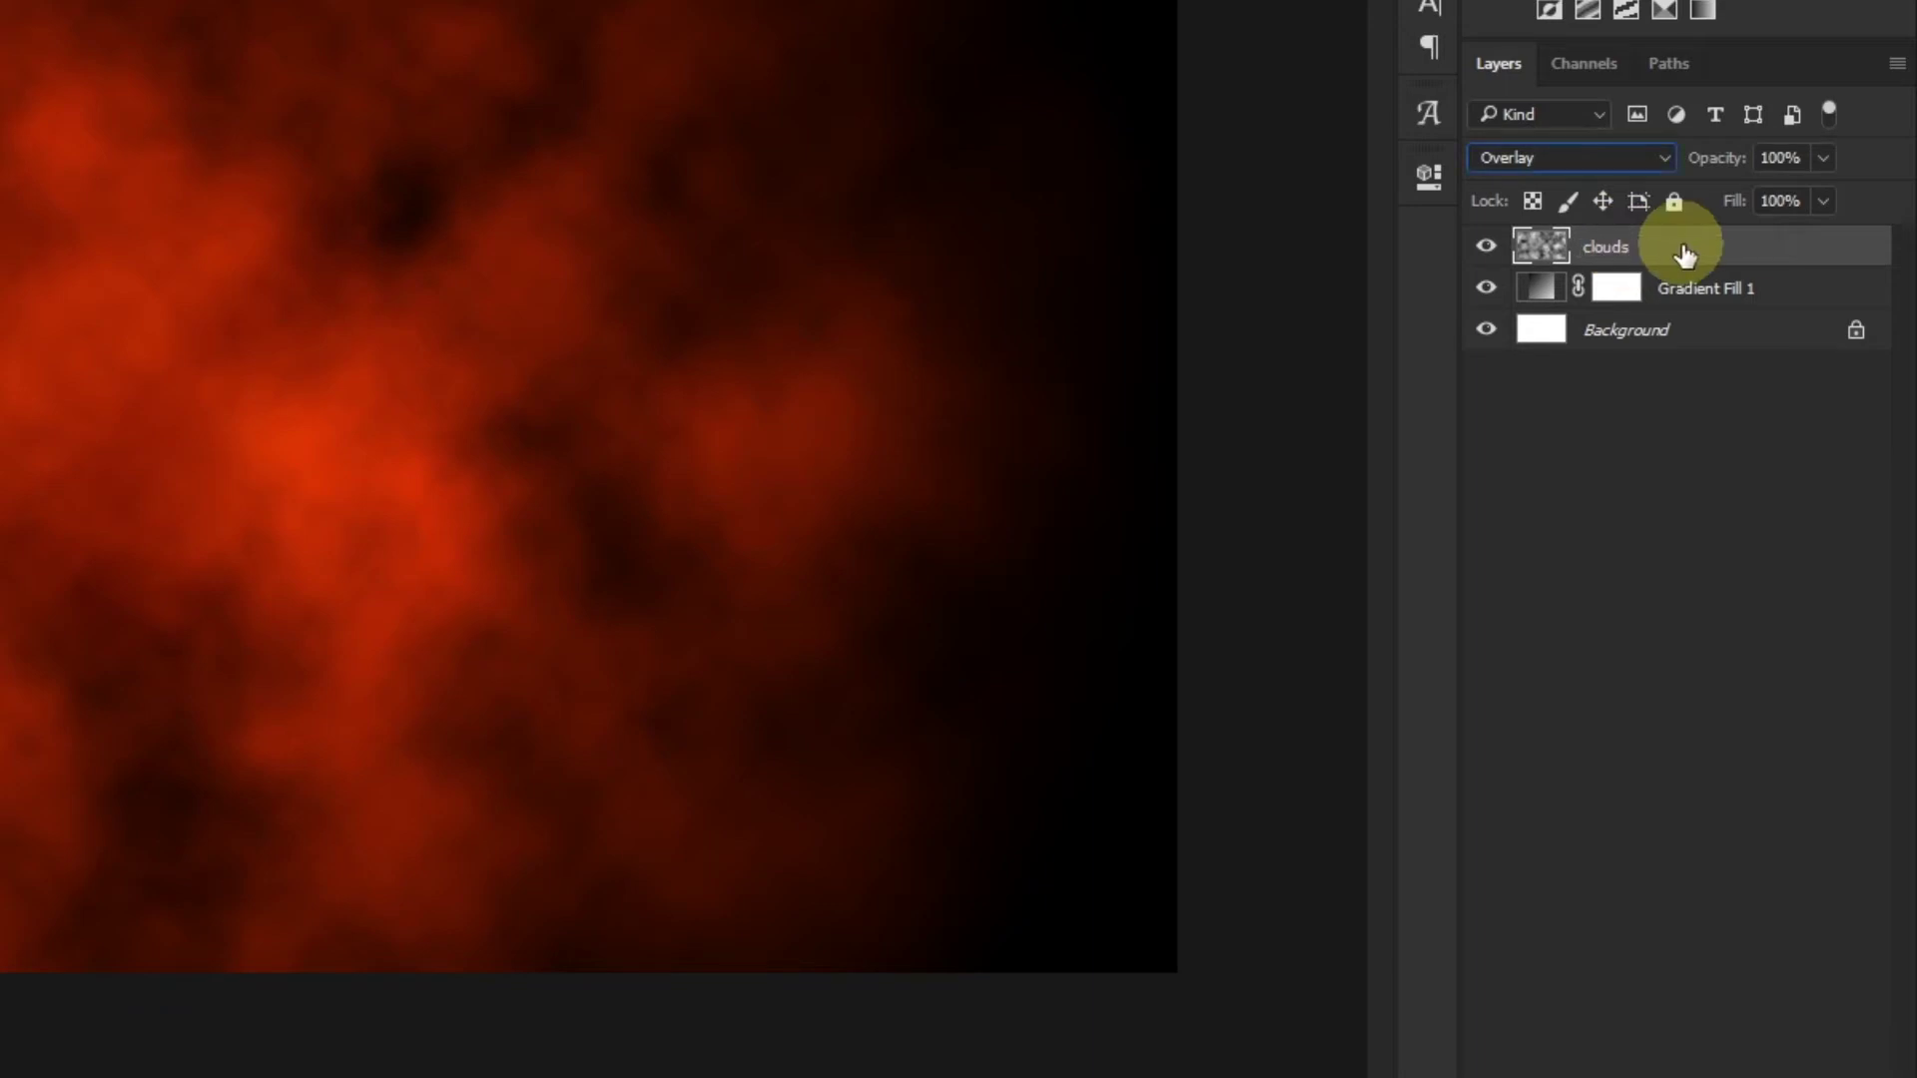
right_click(1683, 252)
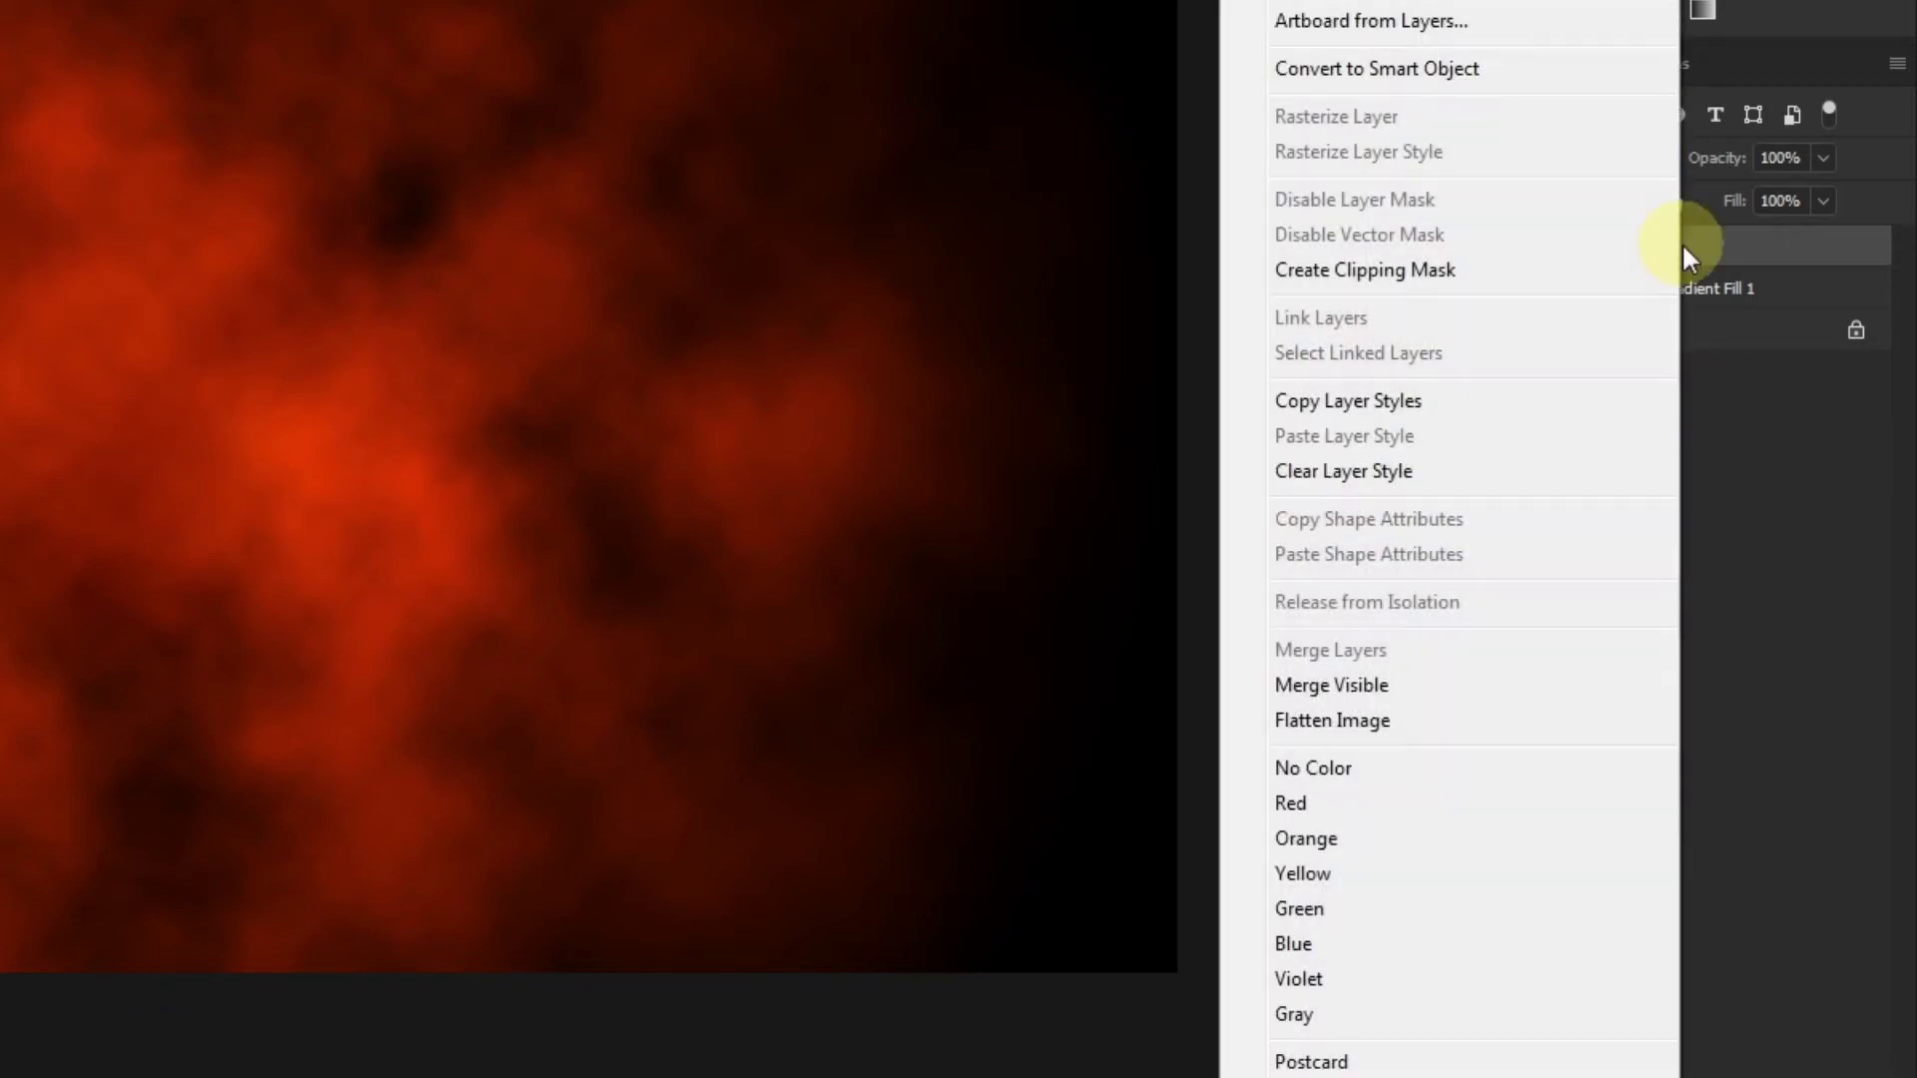
click(1382, 70)
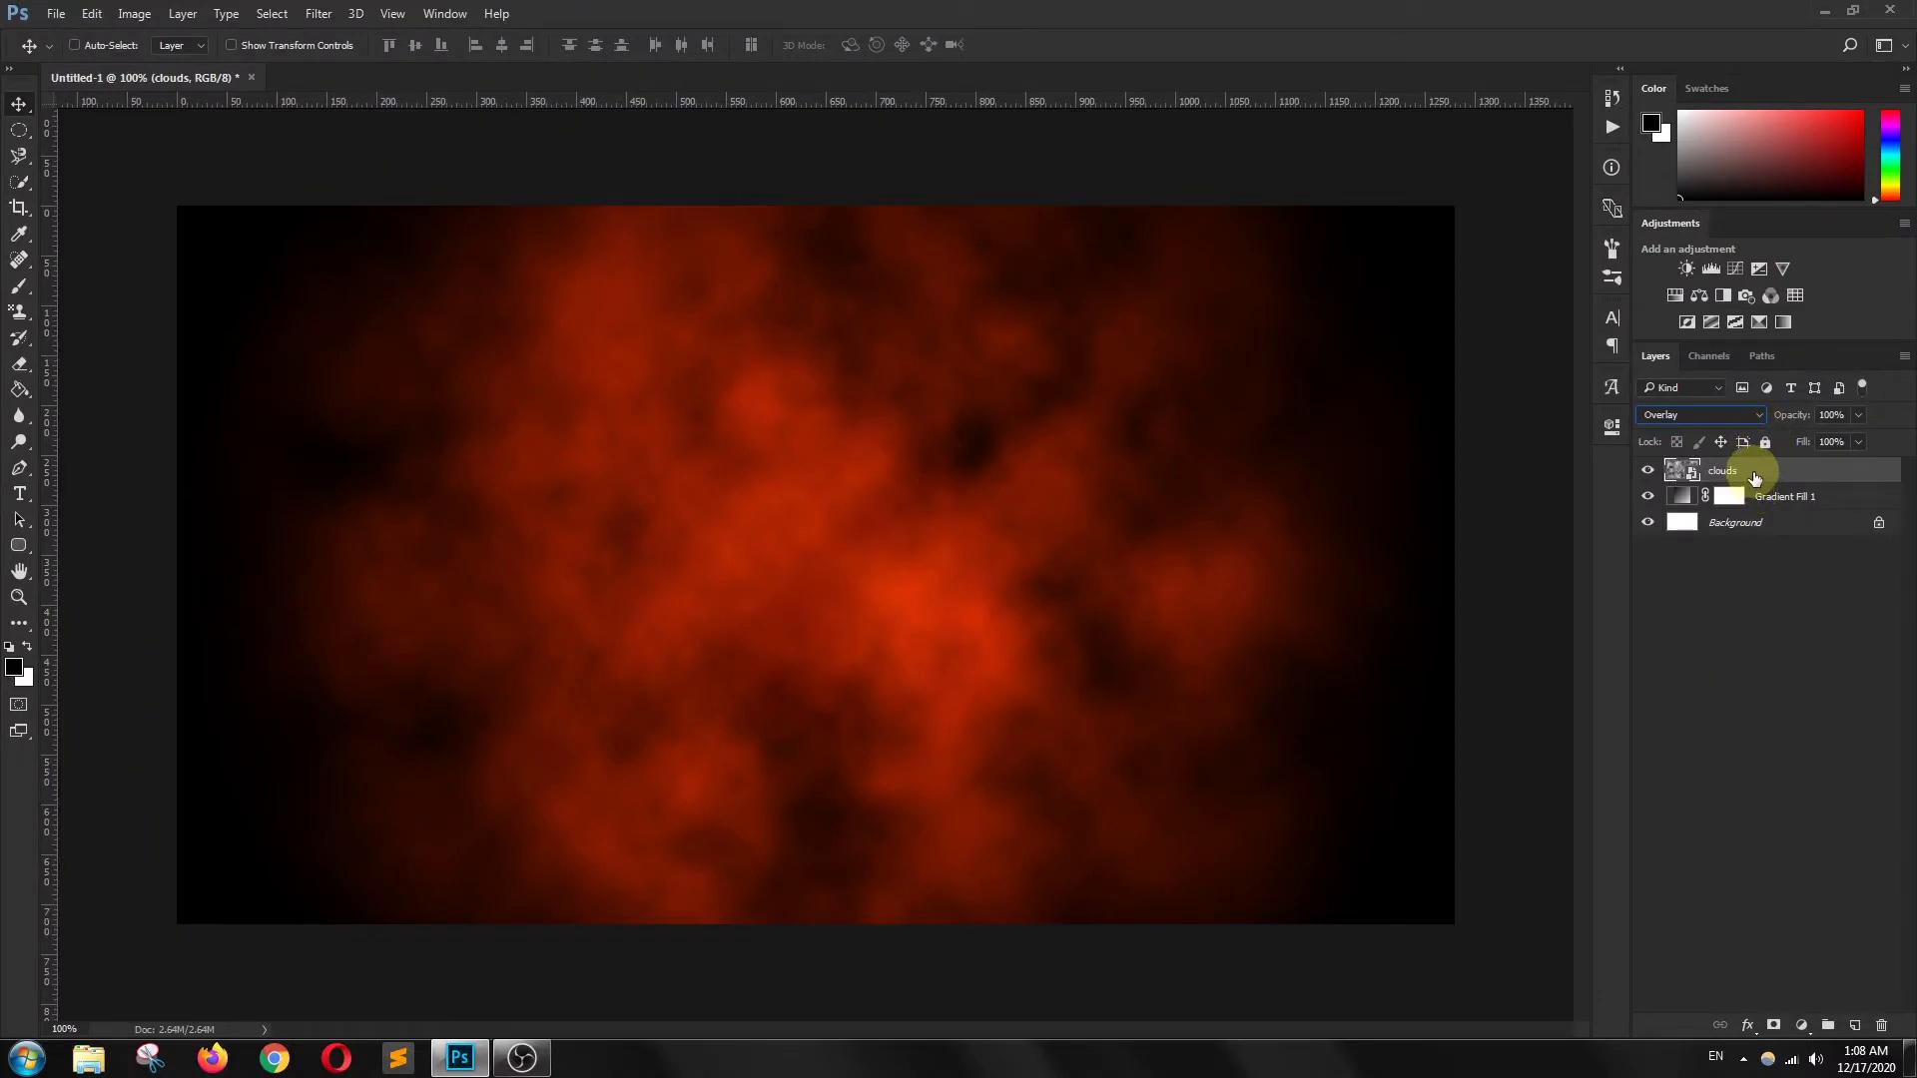
Step: Apply a Gaussian Blur with a radius of 3.0 pixels to the clouds layer
click(319, 15)
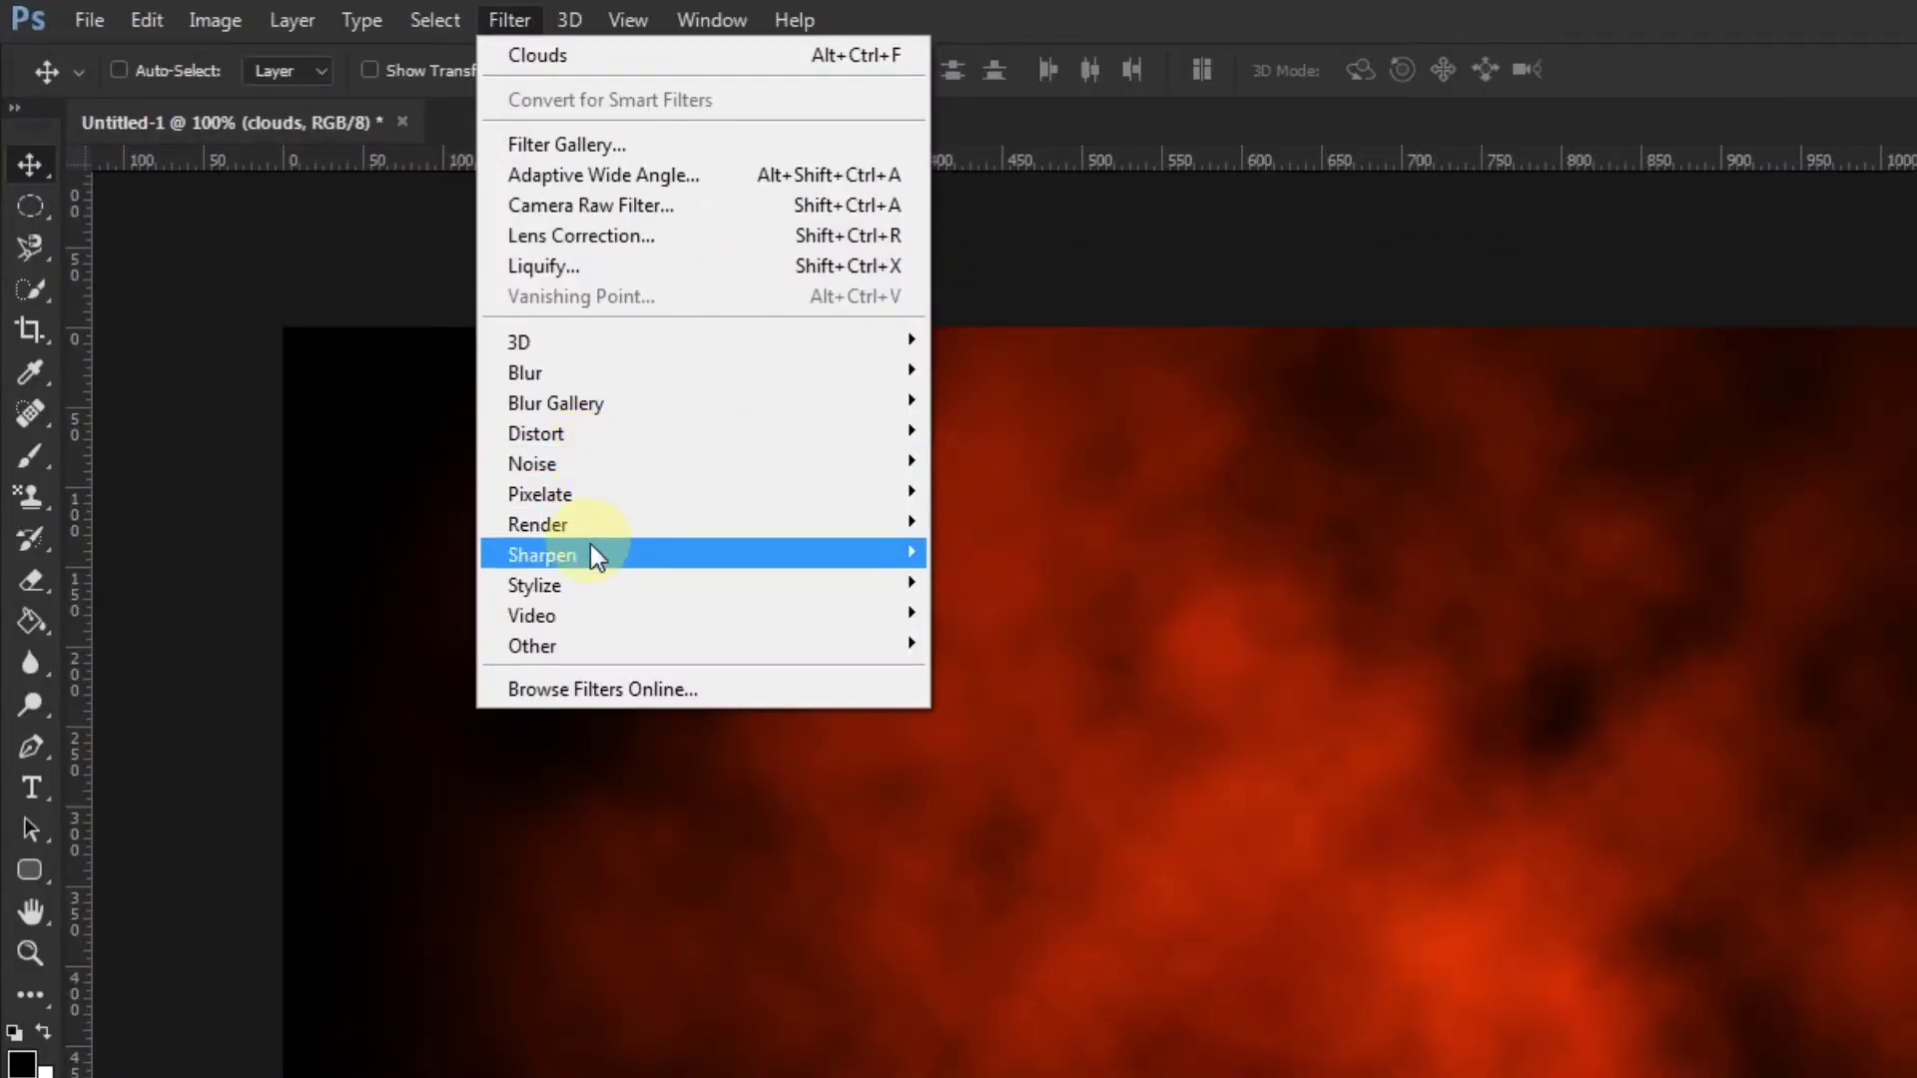
mouse_move(563, 383)
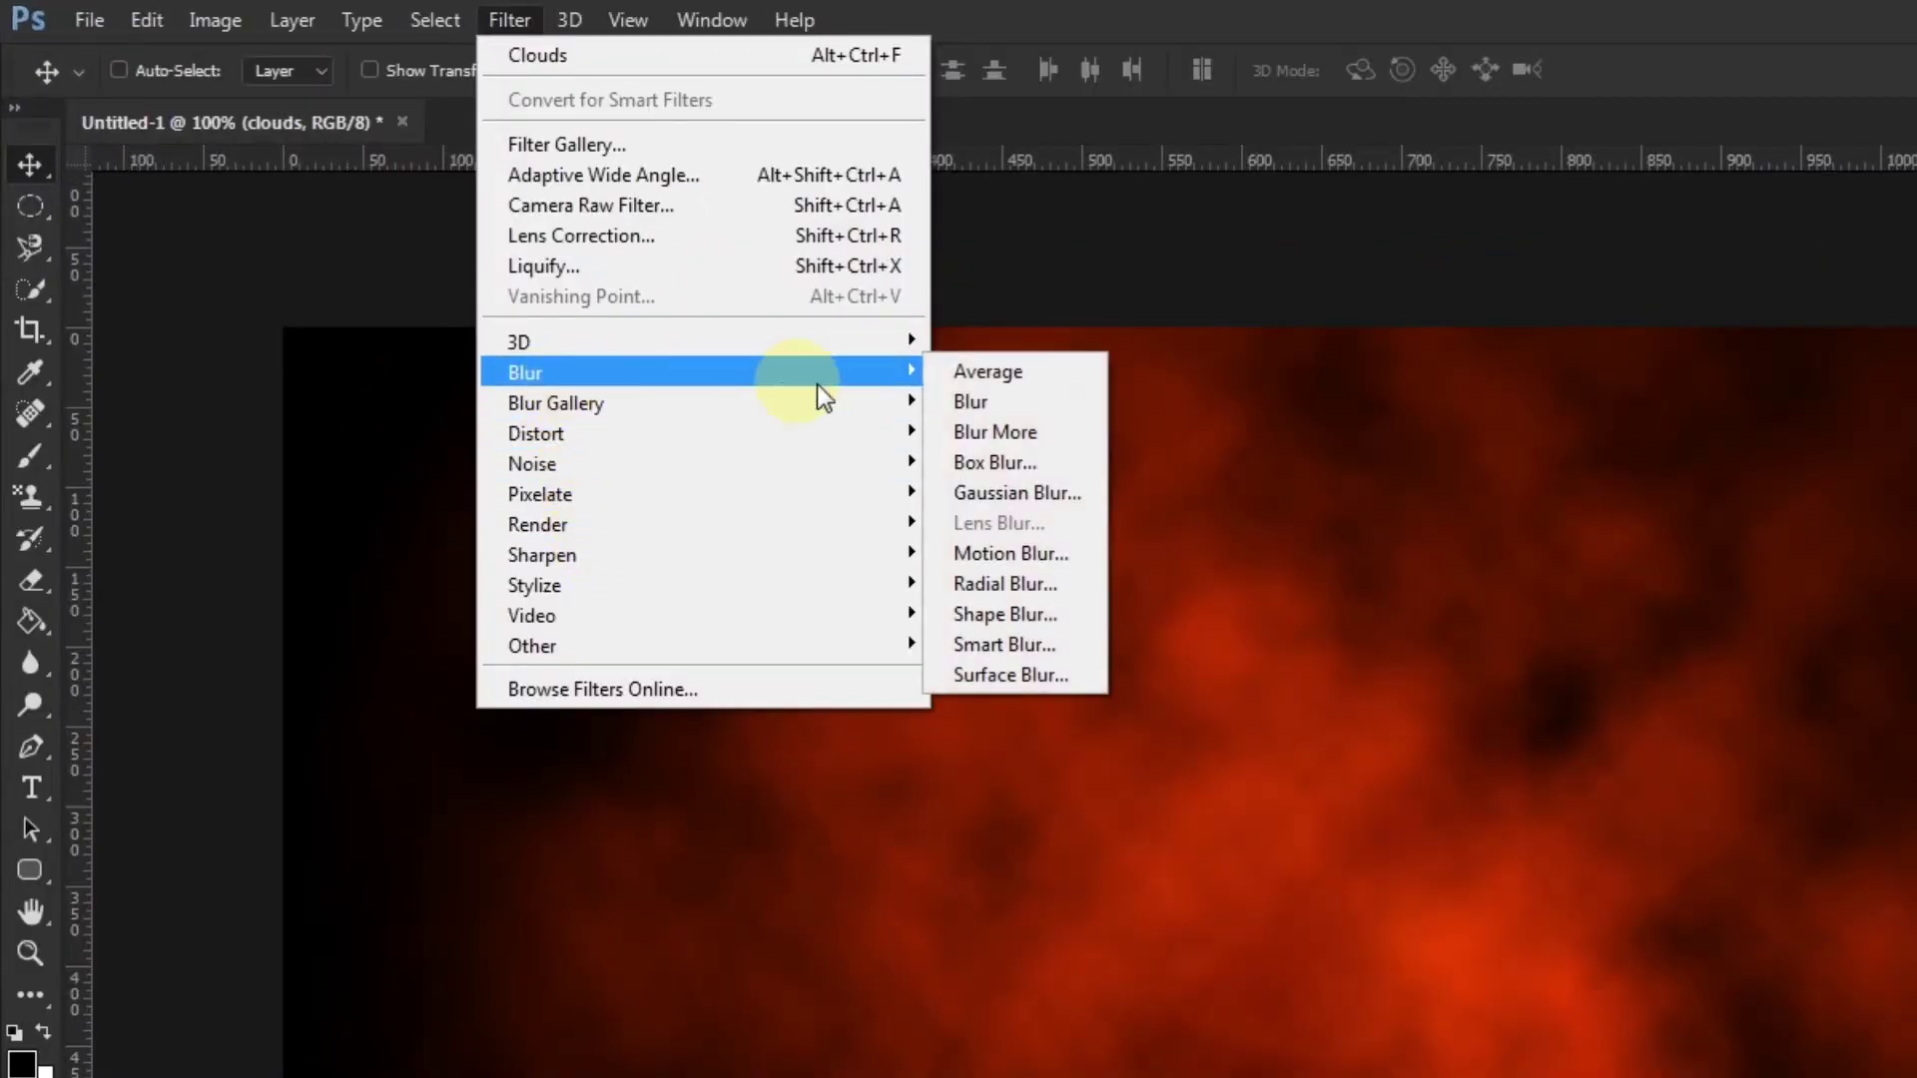
click(984, 496)
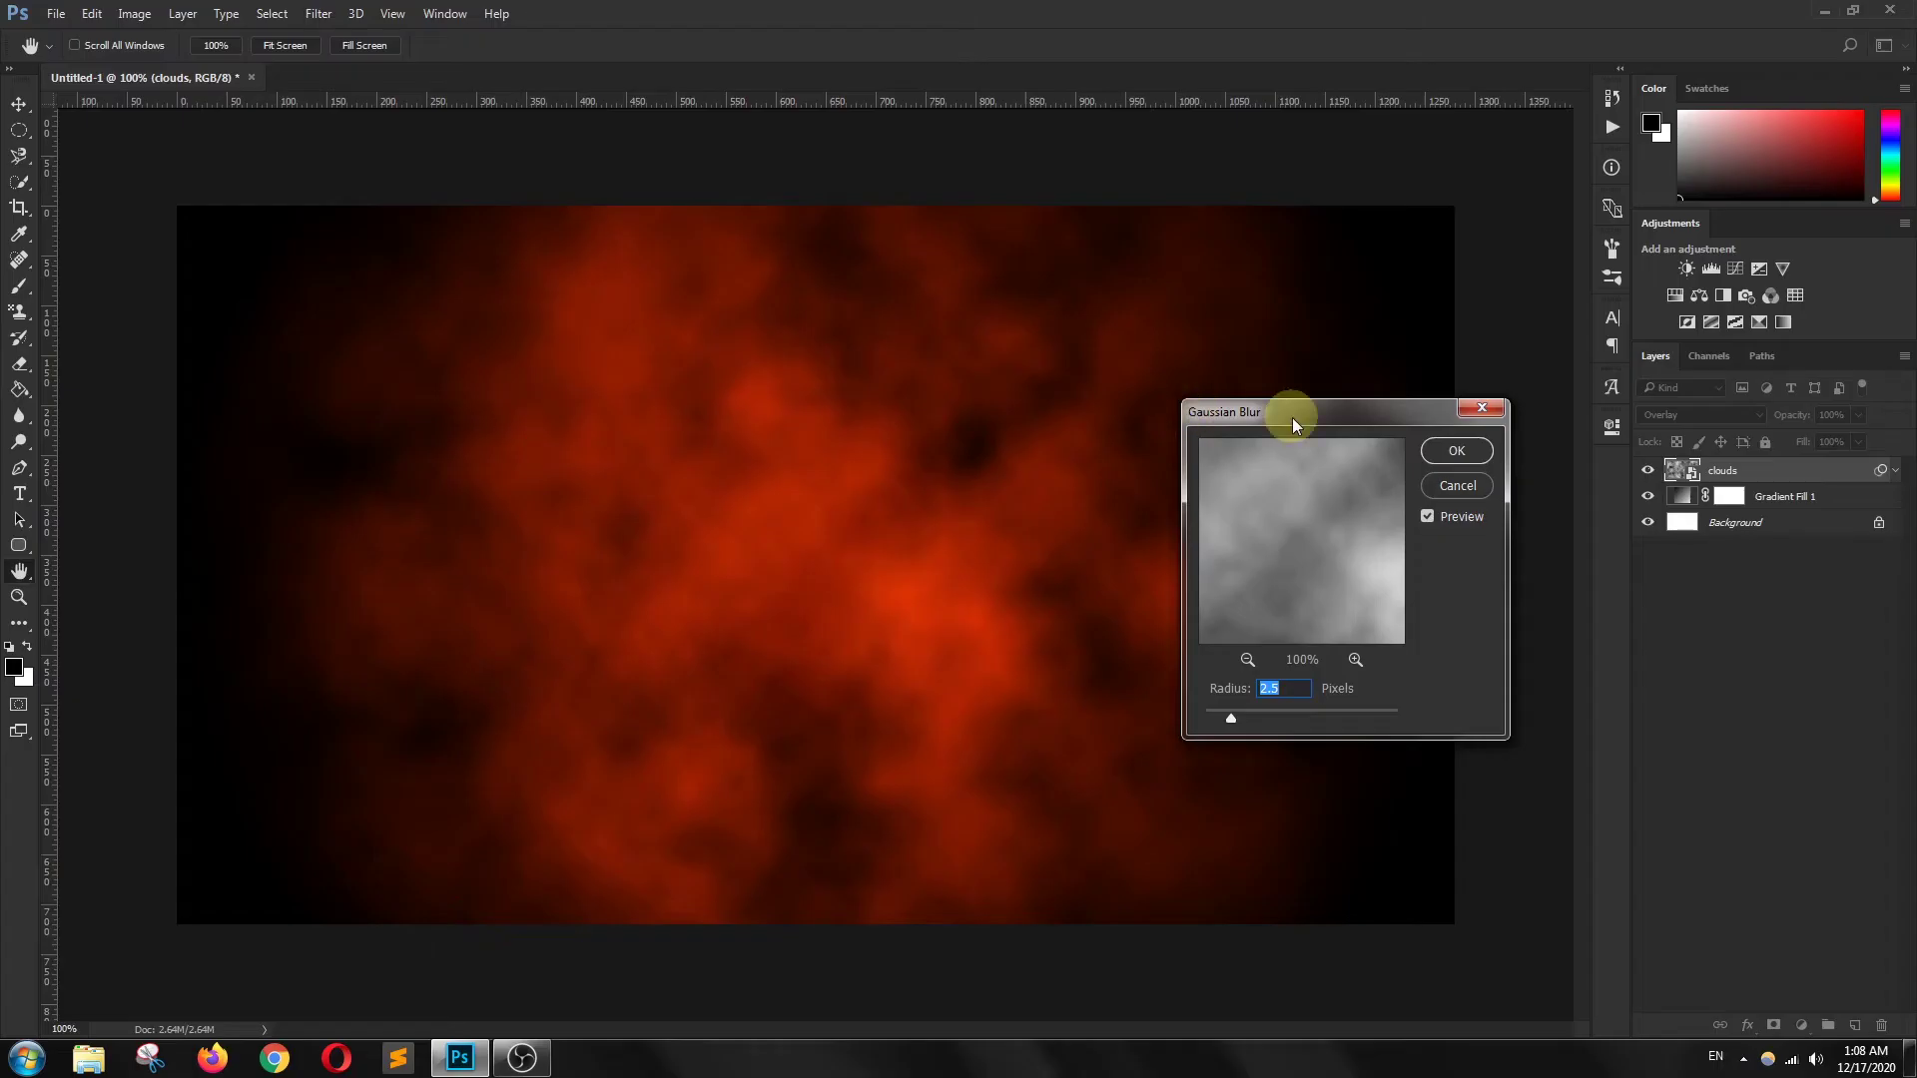
drag(1291, 419, 1386, 377)
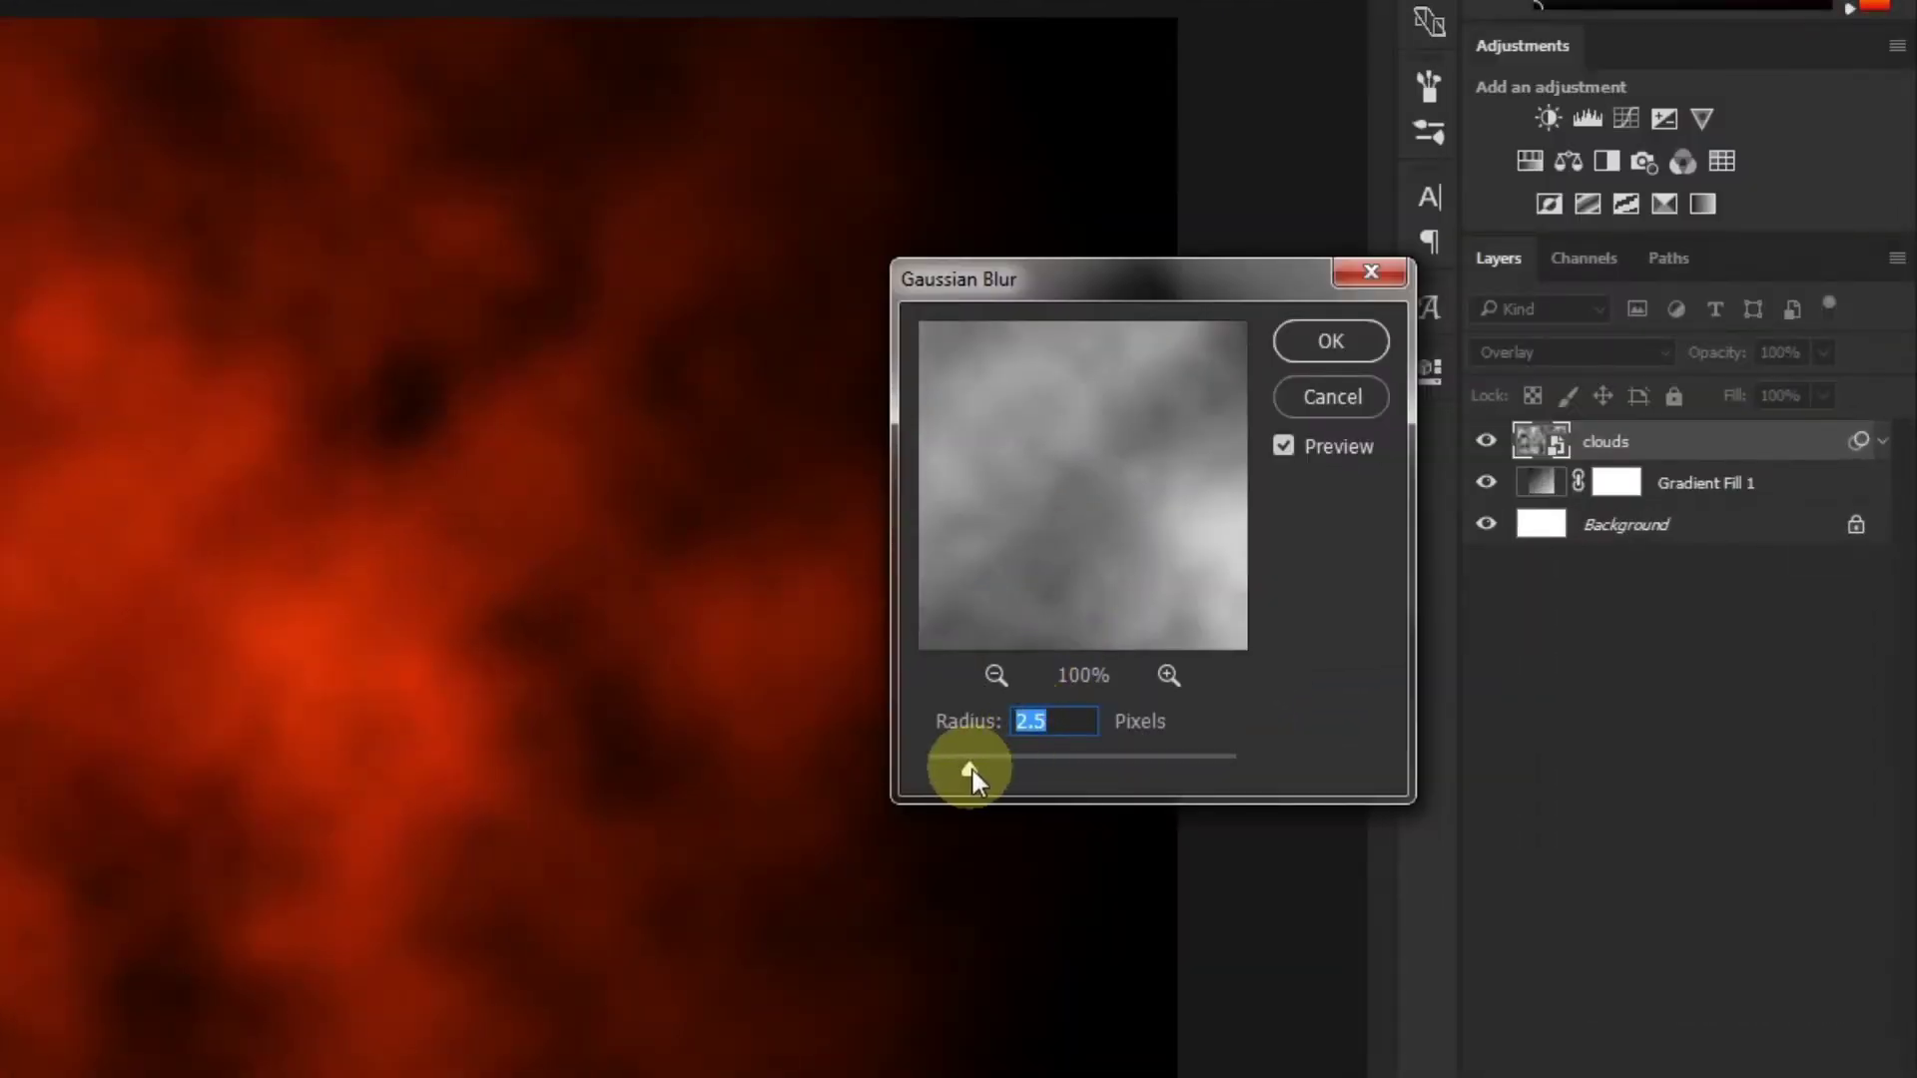
drag(1327, 677, 1323, 677)
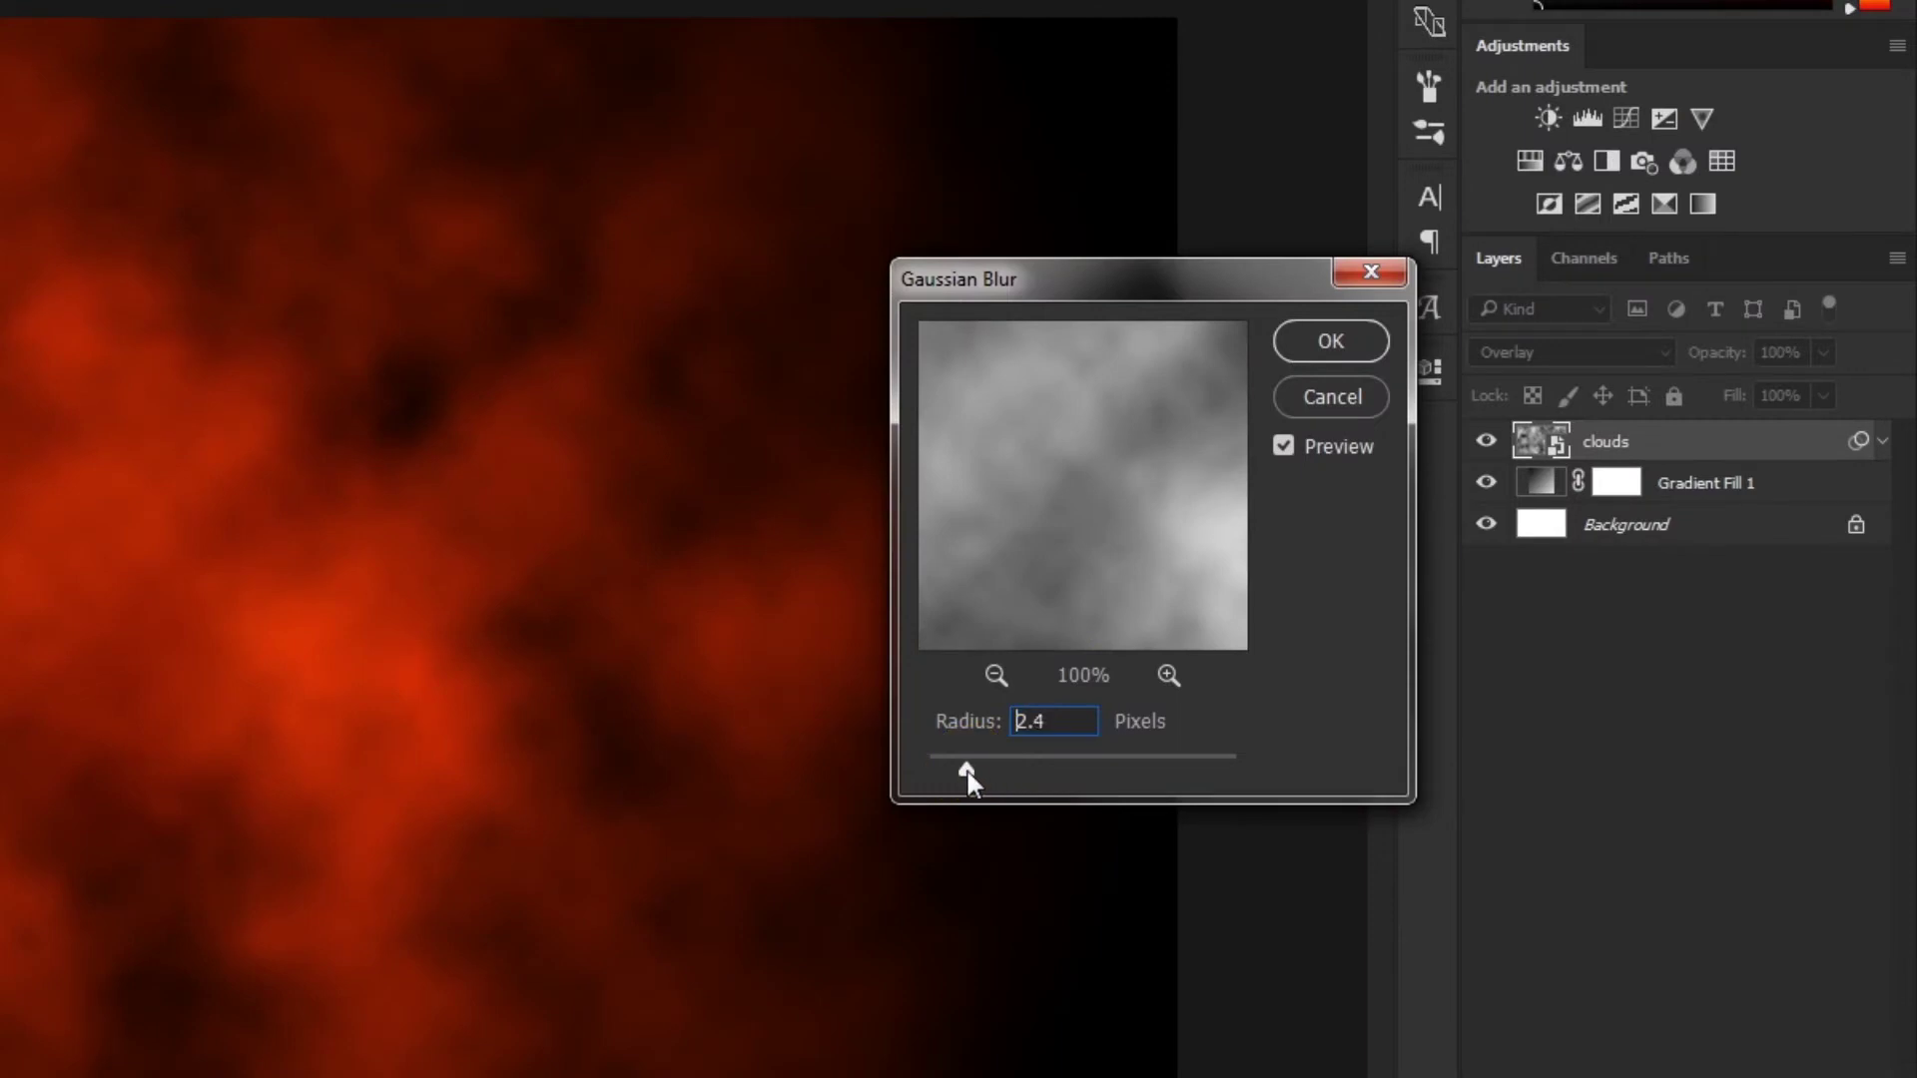
drag(967, 770, 978, 774)
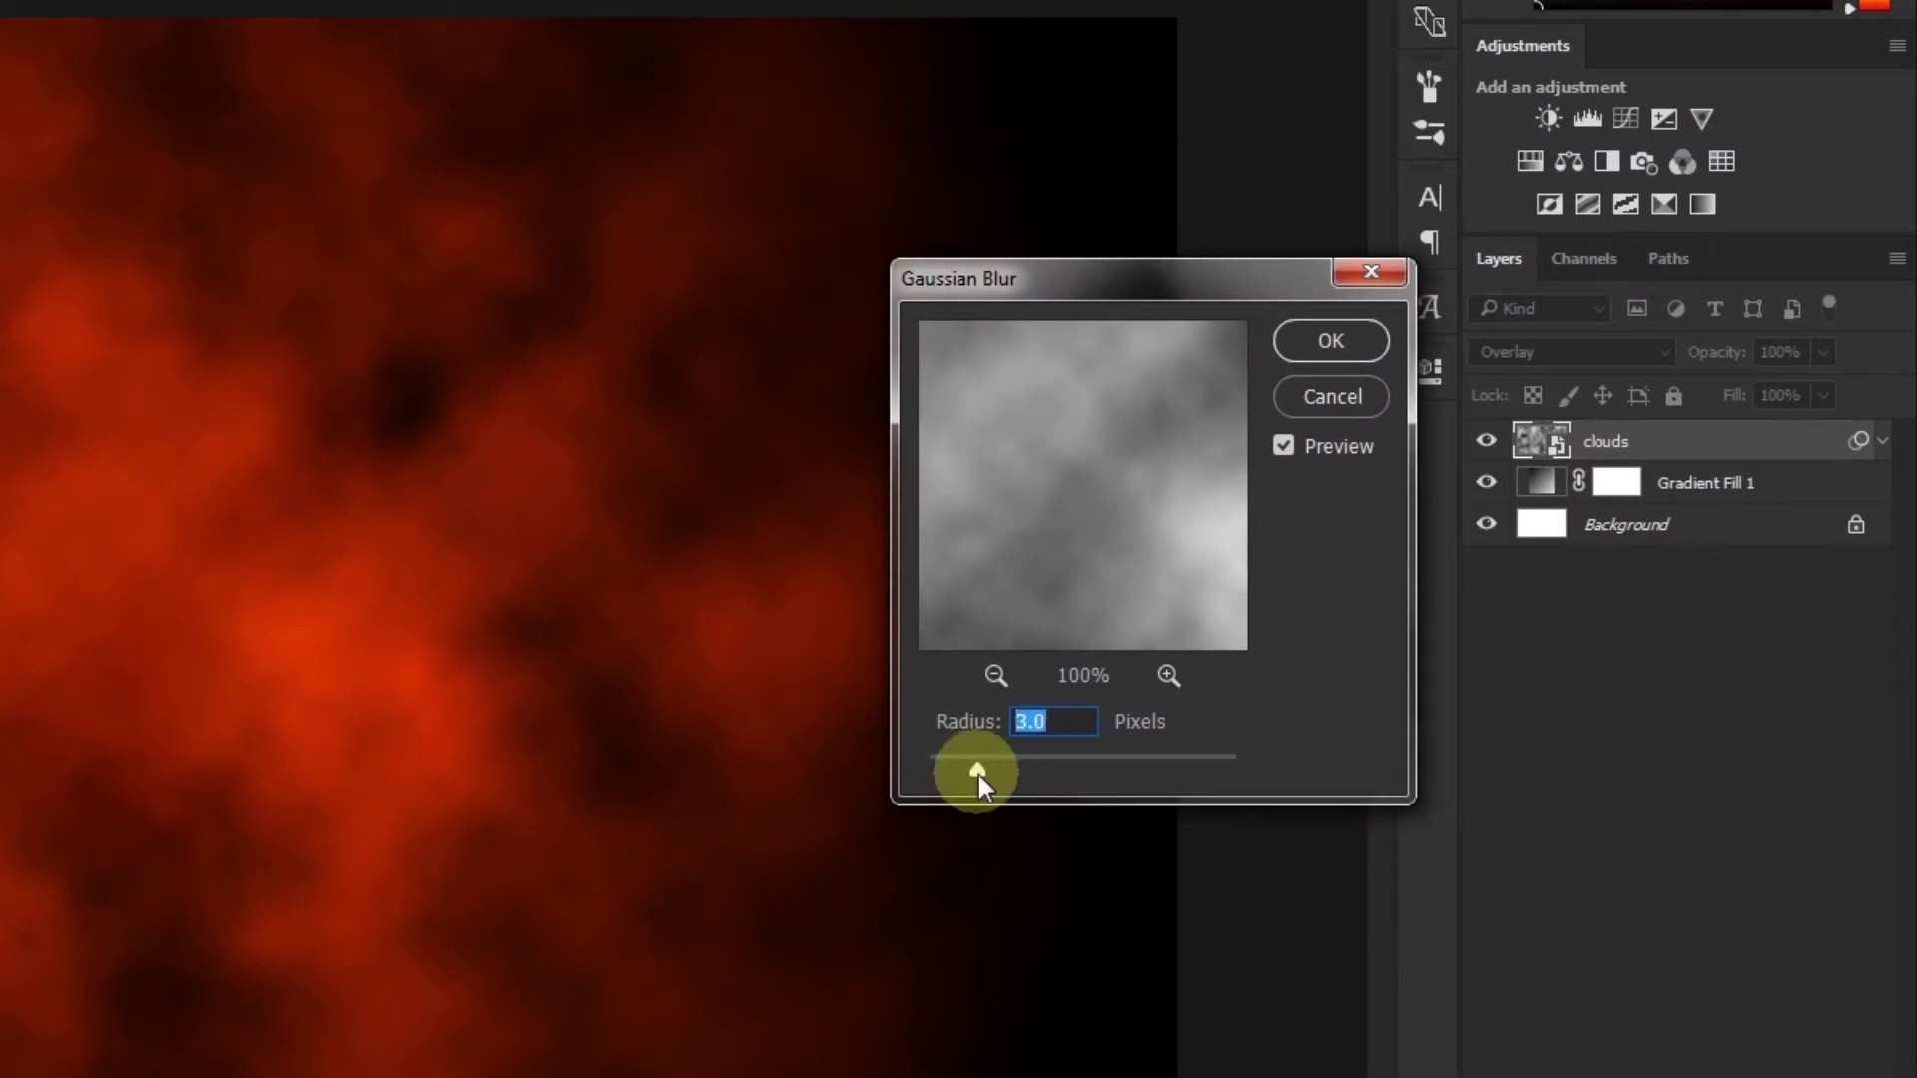
click(1328, 342)
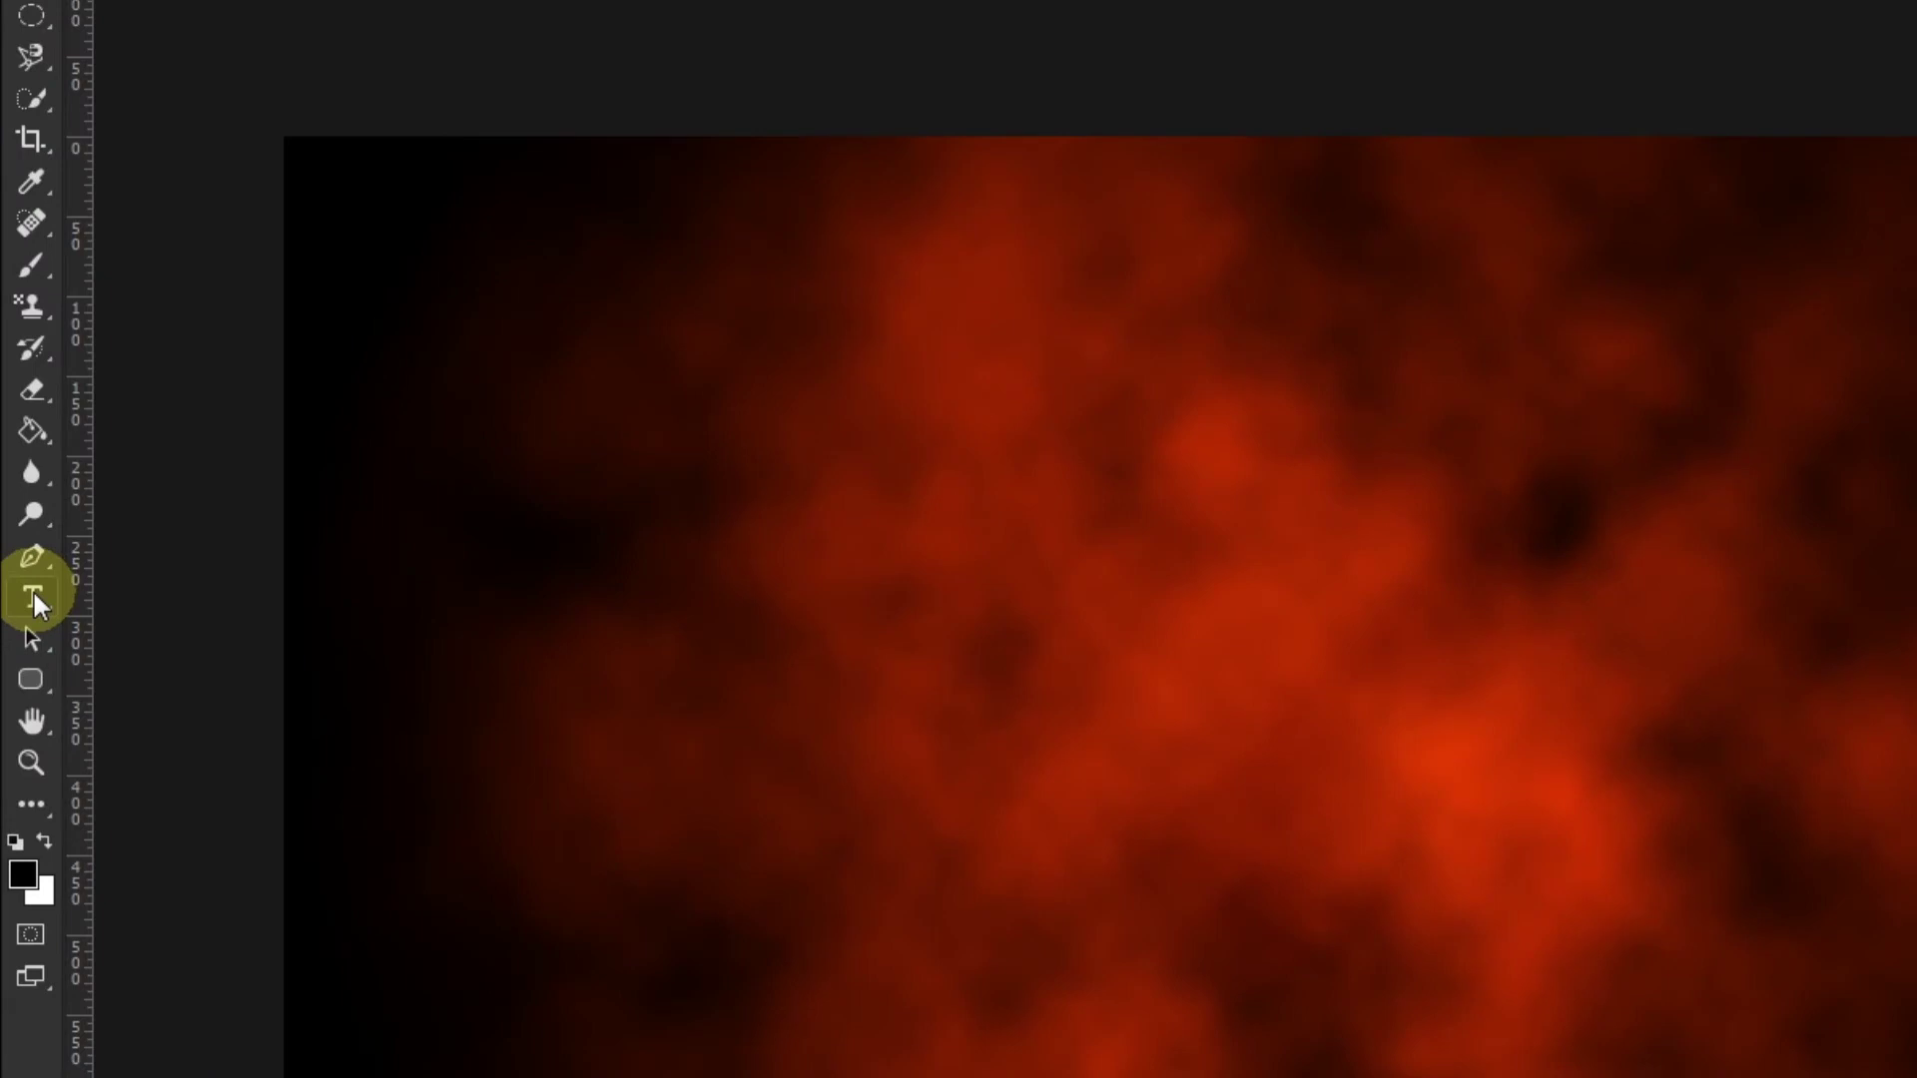
Step: Start a text layer on the canvas with the Type tool and set its font to Bebas Regular at 300 pt
click(20, 495)
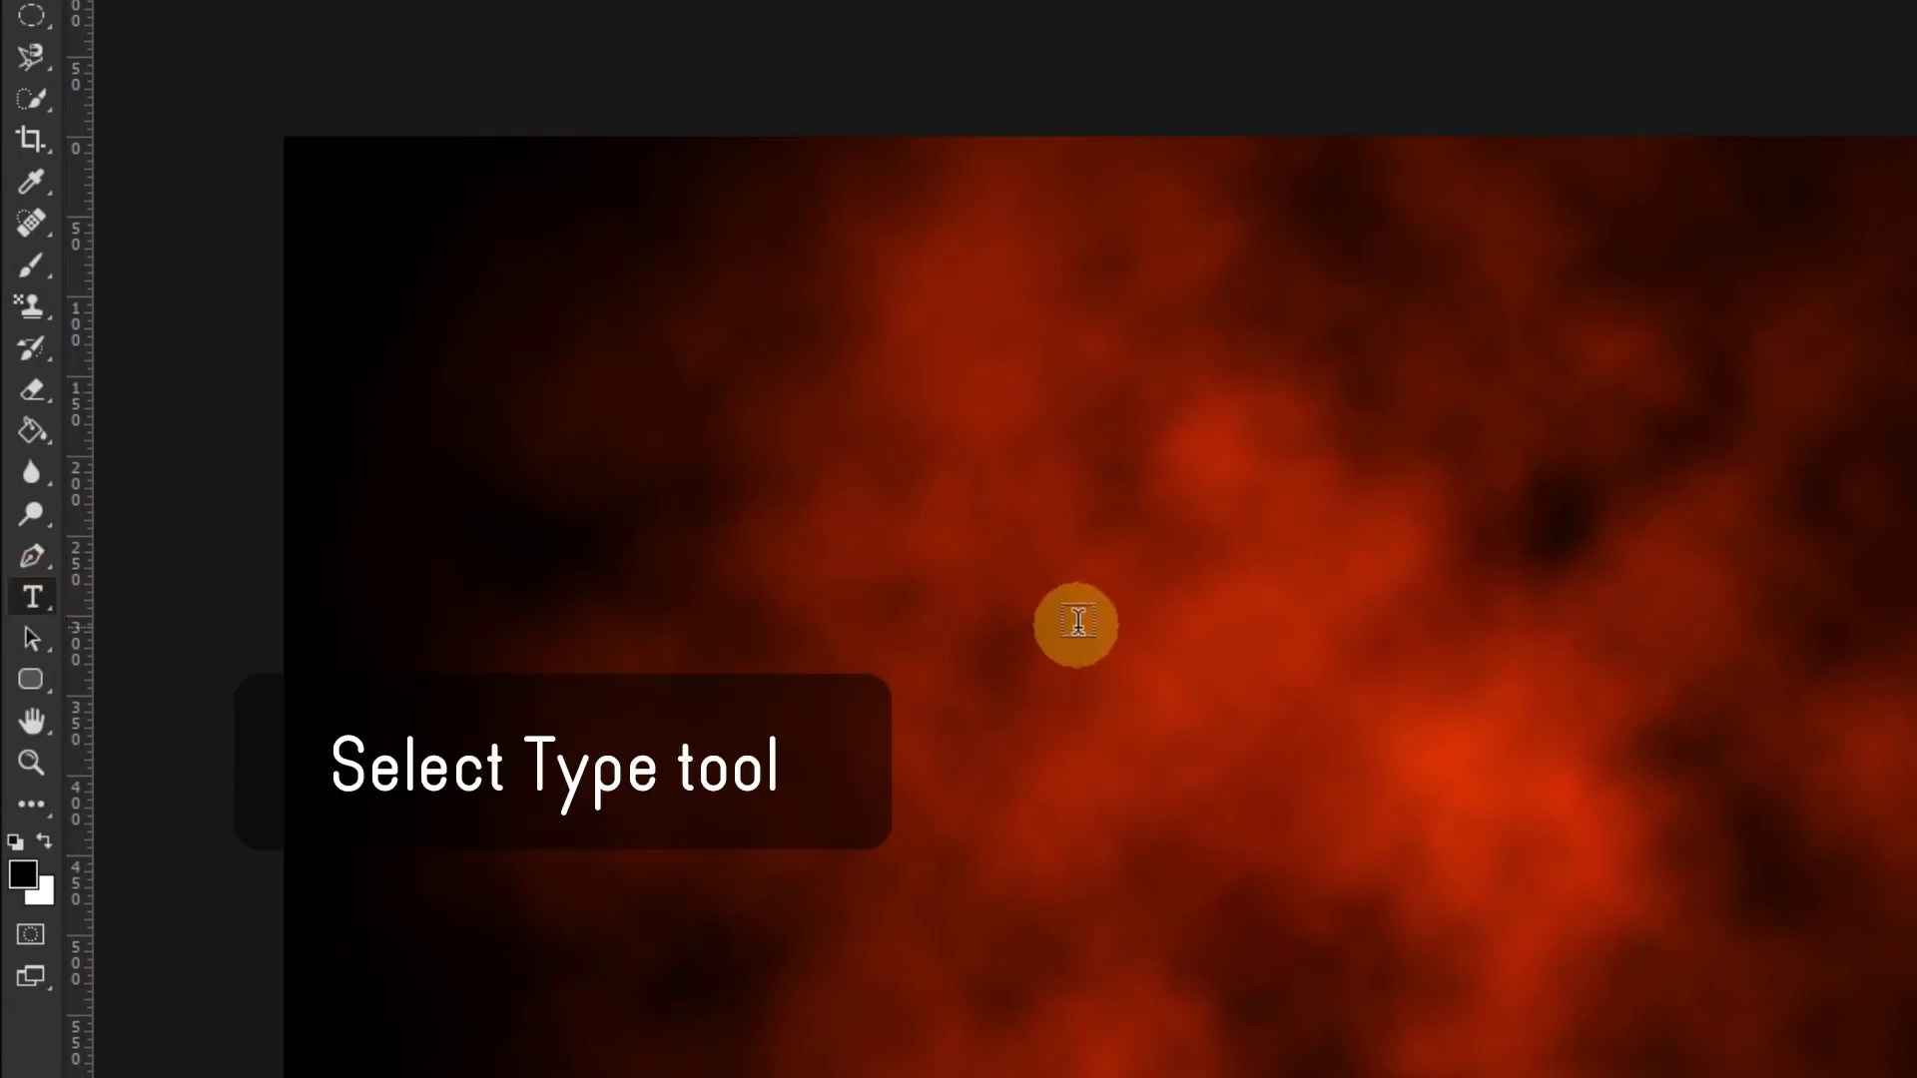
click(983, 624)
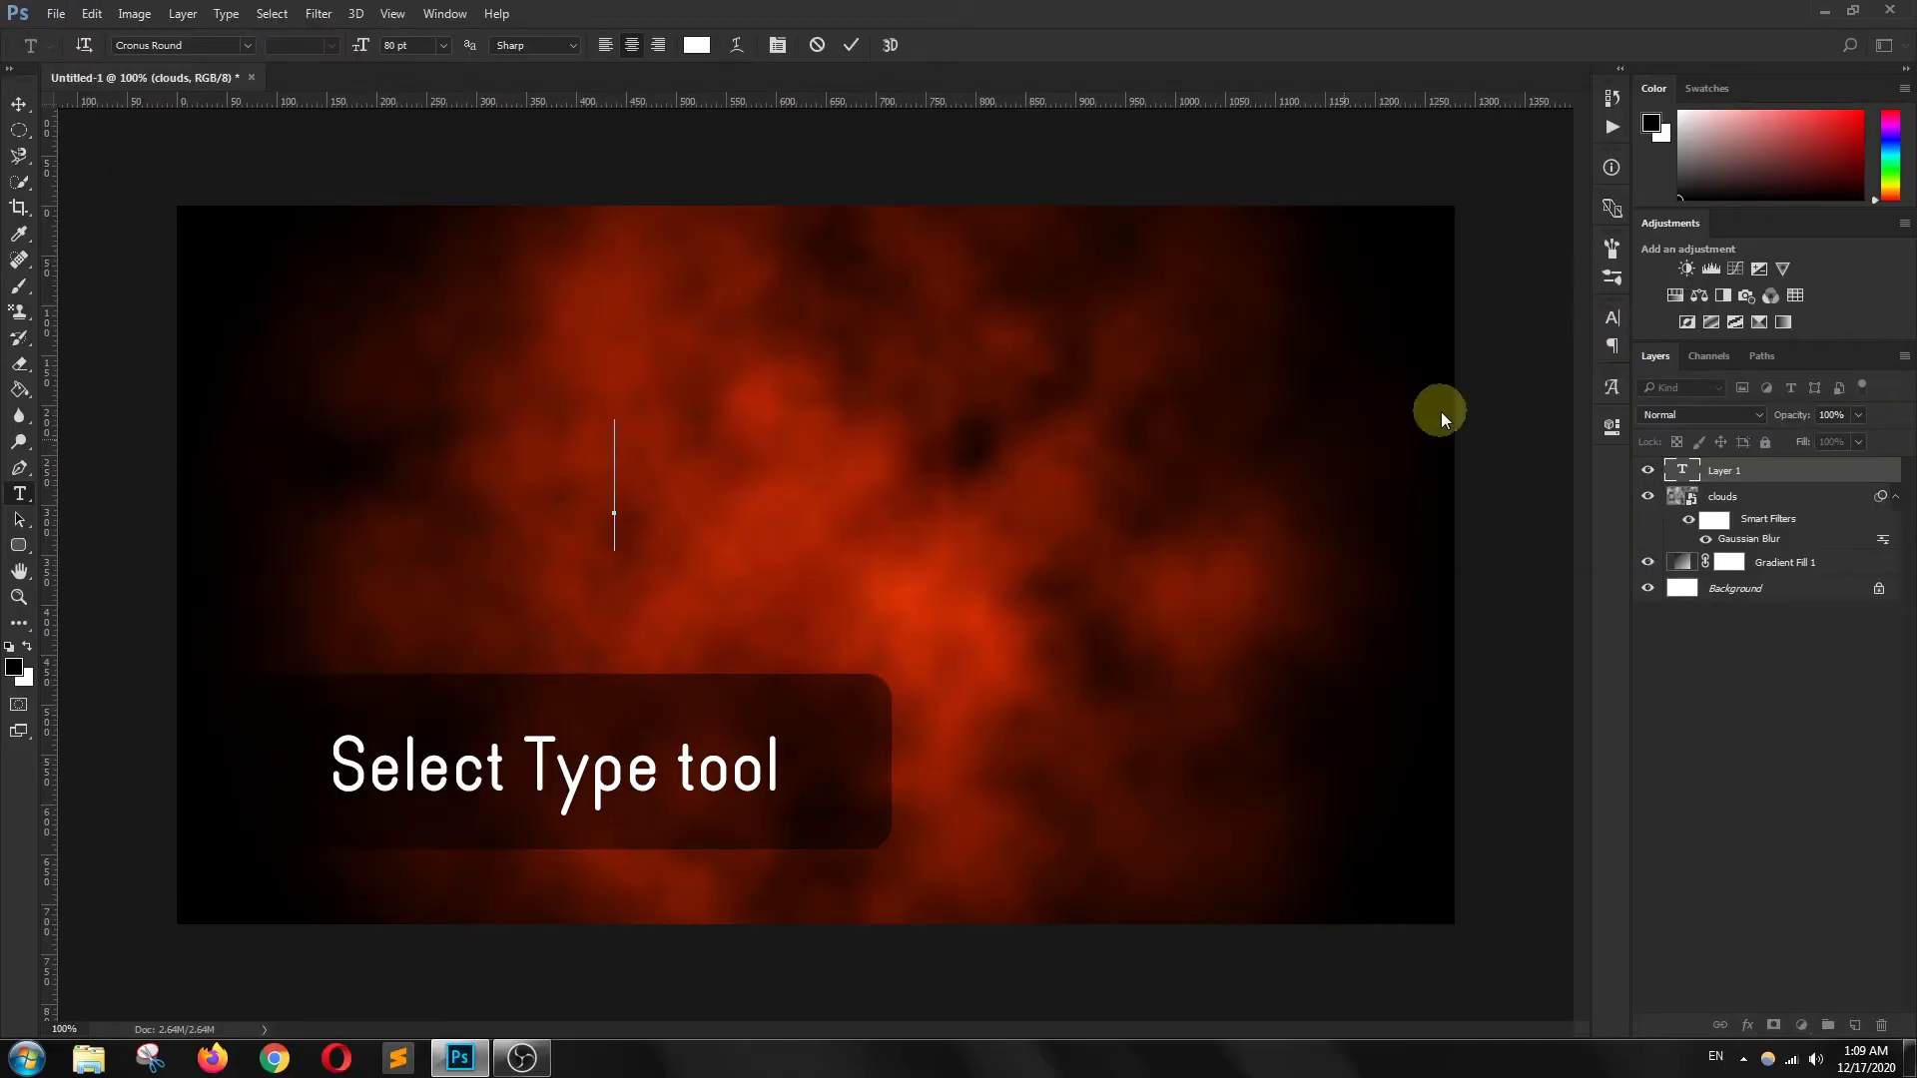
click(1613, 318)
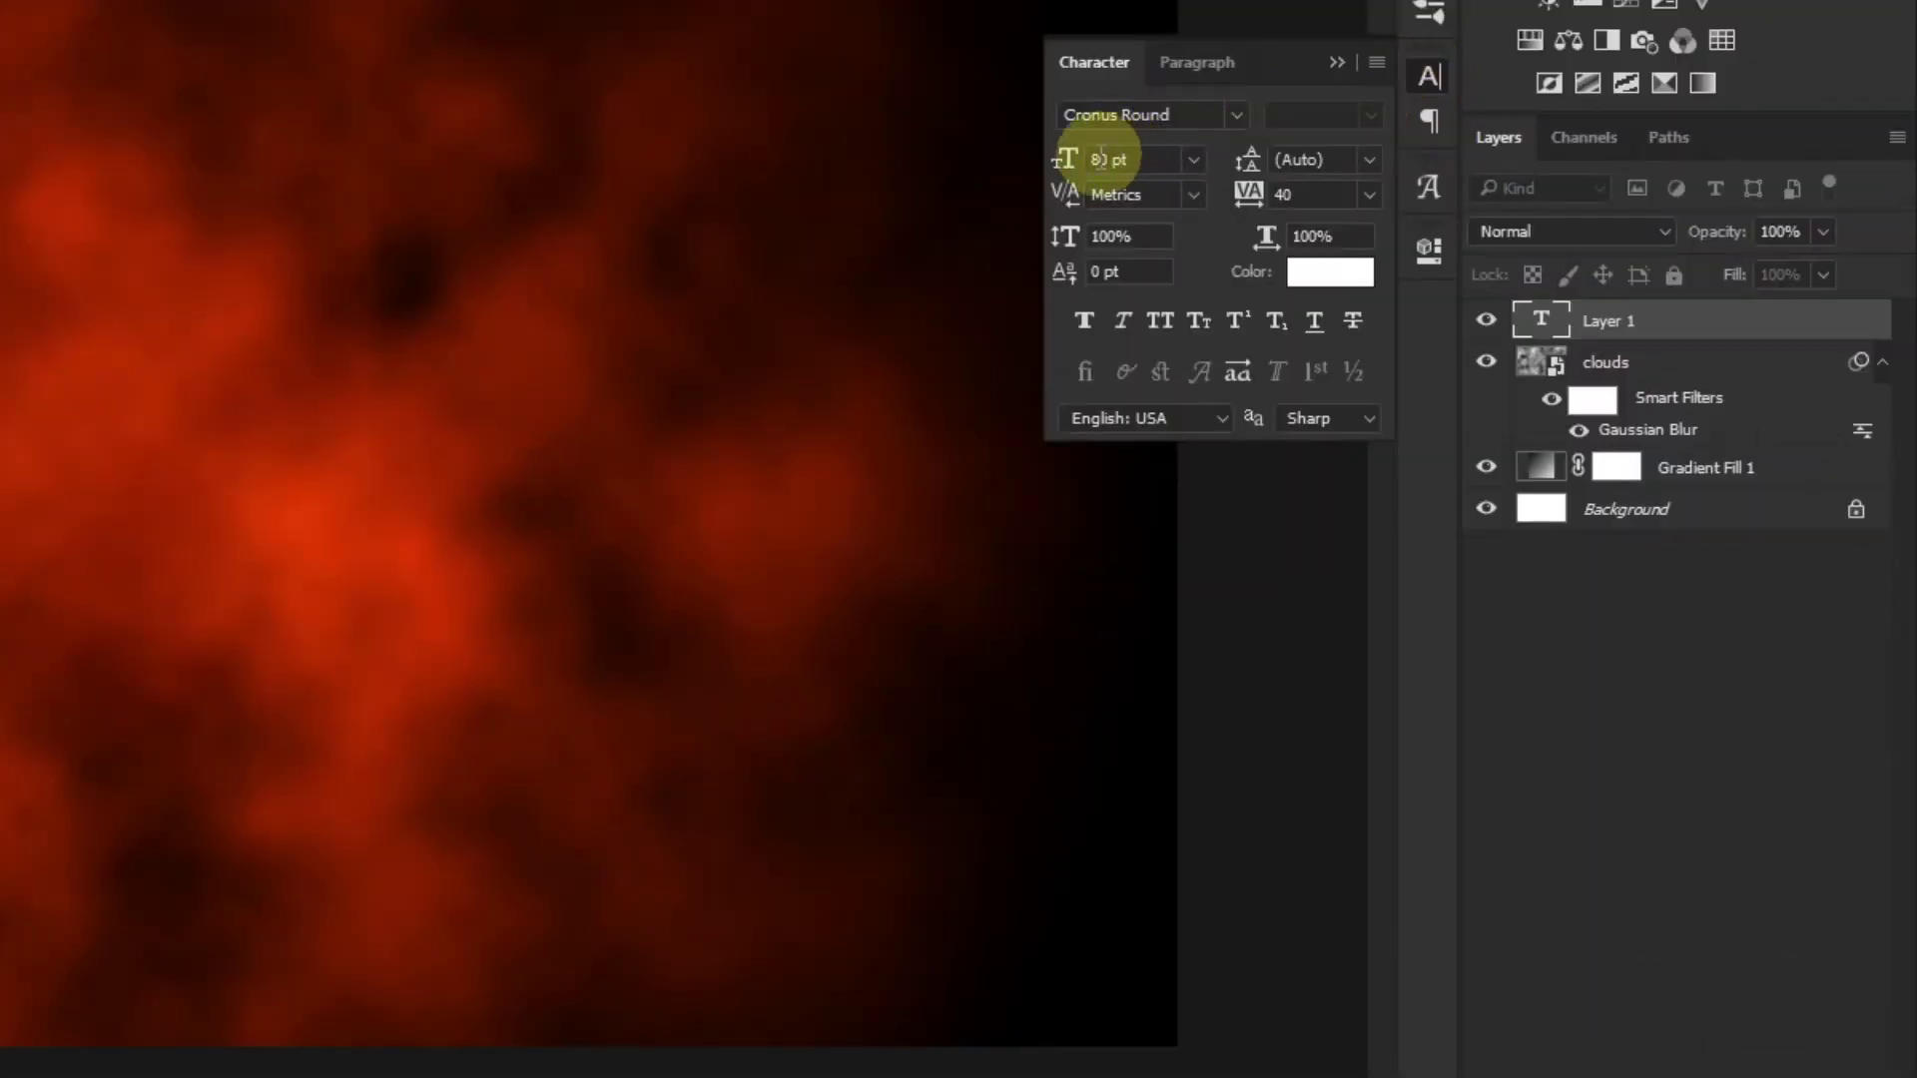
double_click(1204, 120)
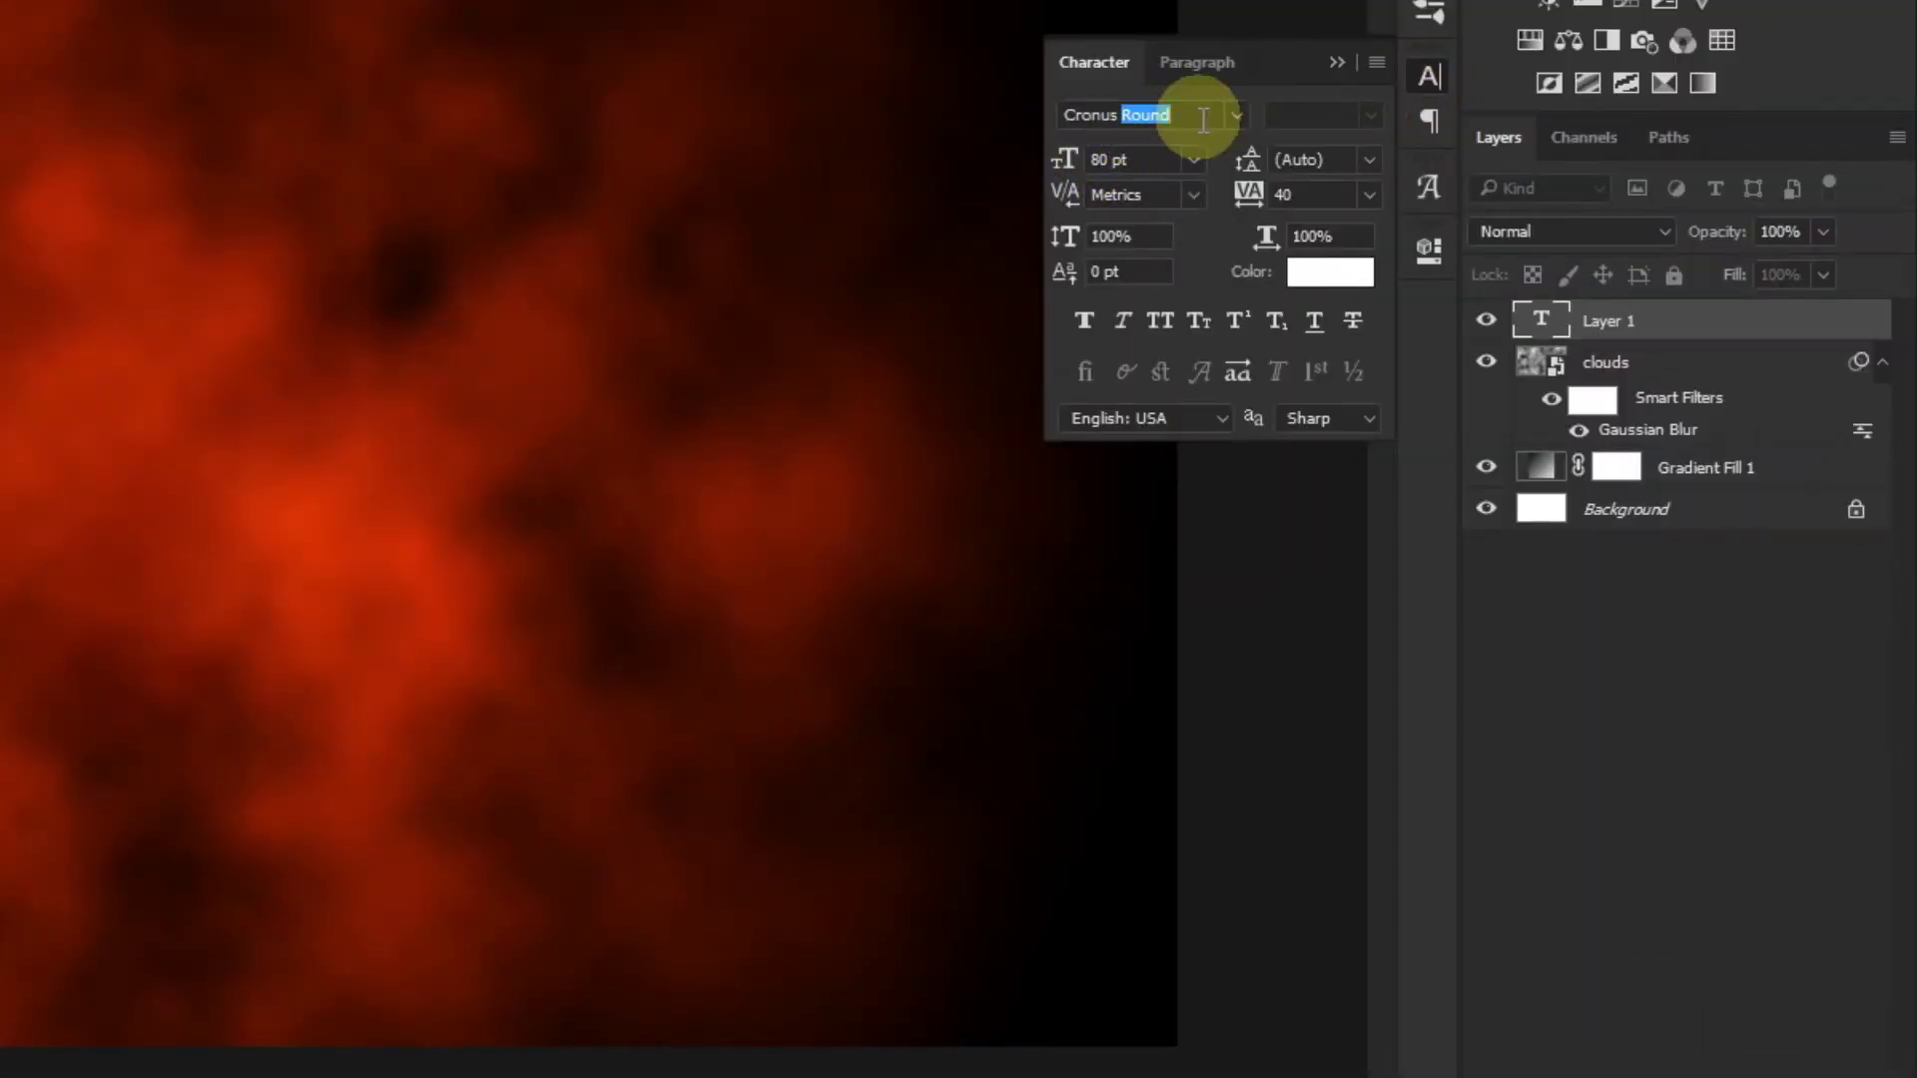
click(1204, 120)
key(BackSpace)
key(BackSpace)
key(BackSpace)
key(BackSpace)
key(BackSpace)
key(BackSpace)
key(BackSpace)
key(BackSpace)
key(BackSpace)
key(BackSpace)
key(BackSpace)
key(BackSpace)
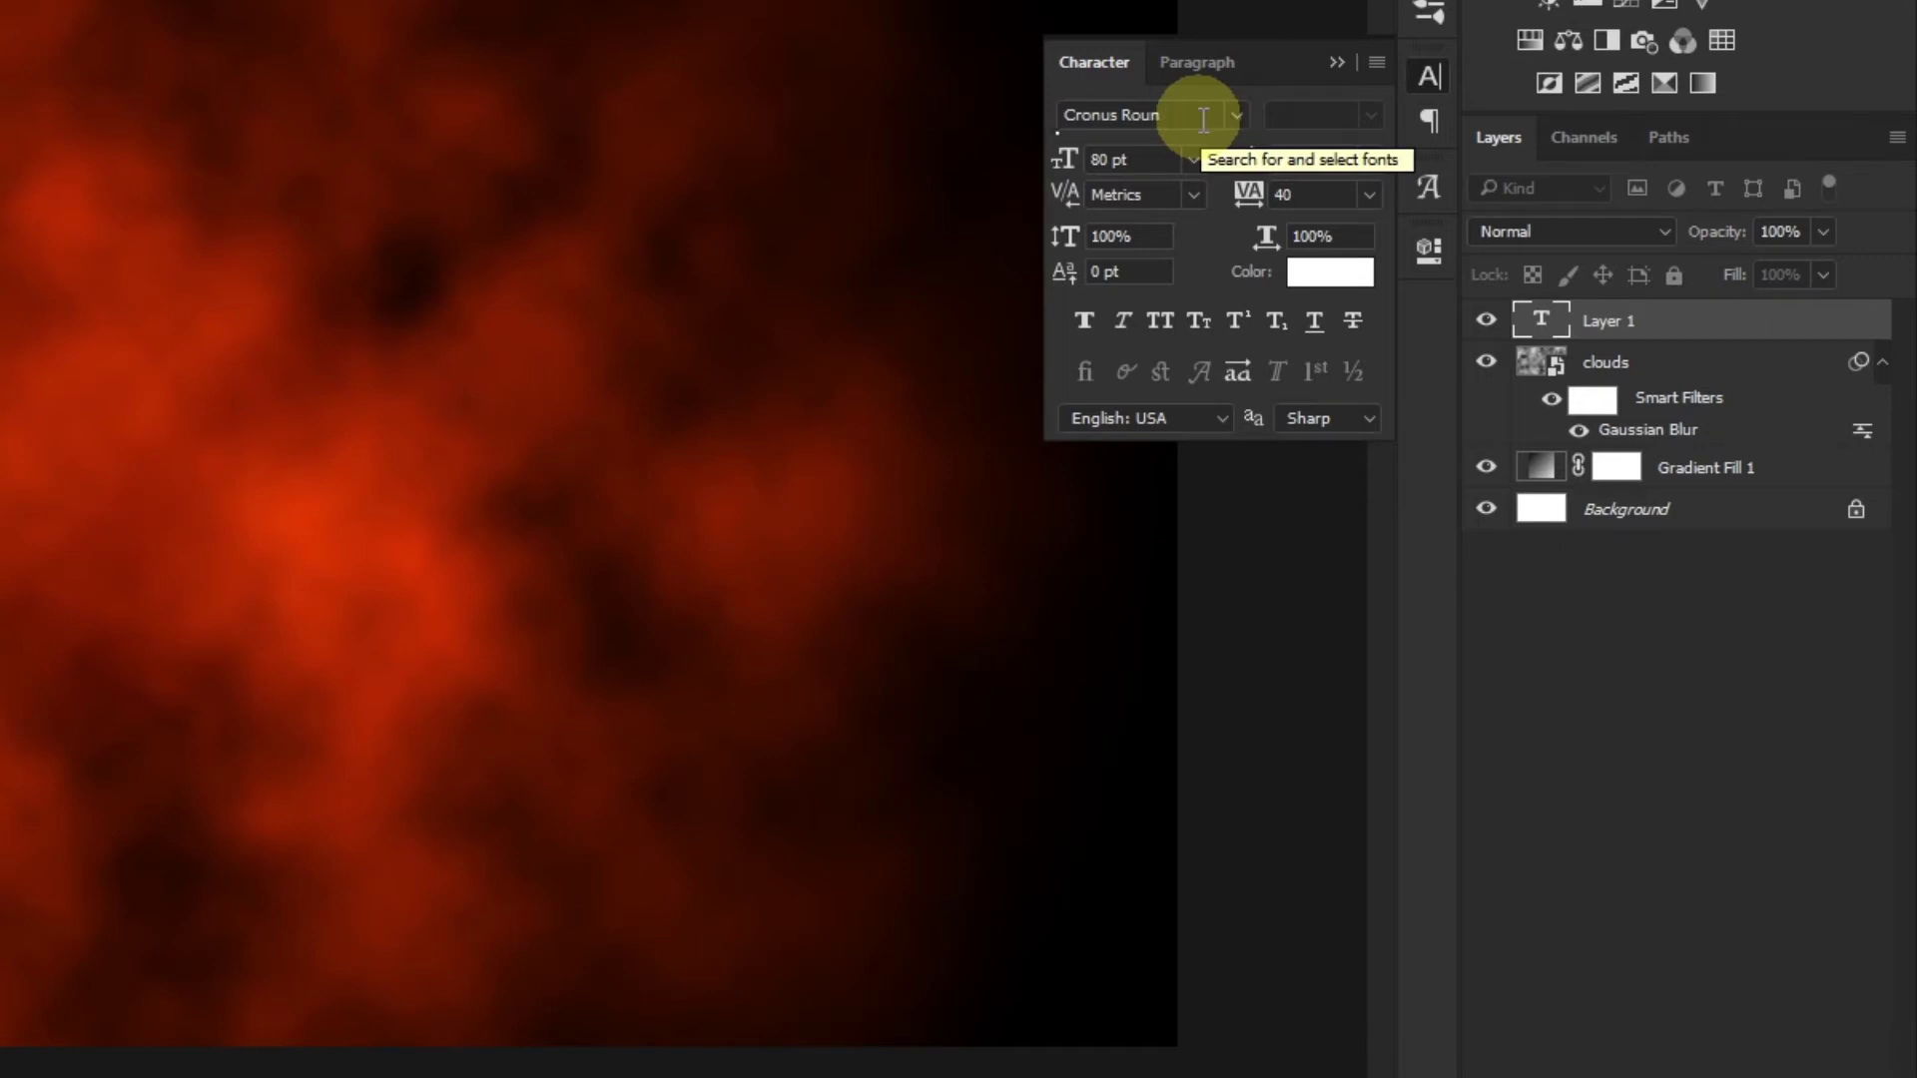
text(bebas)
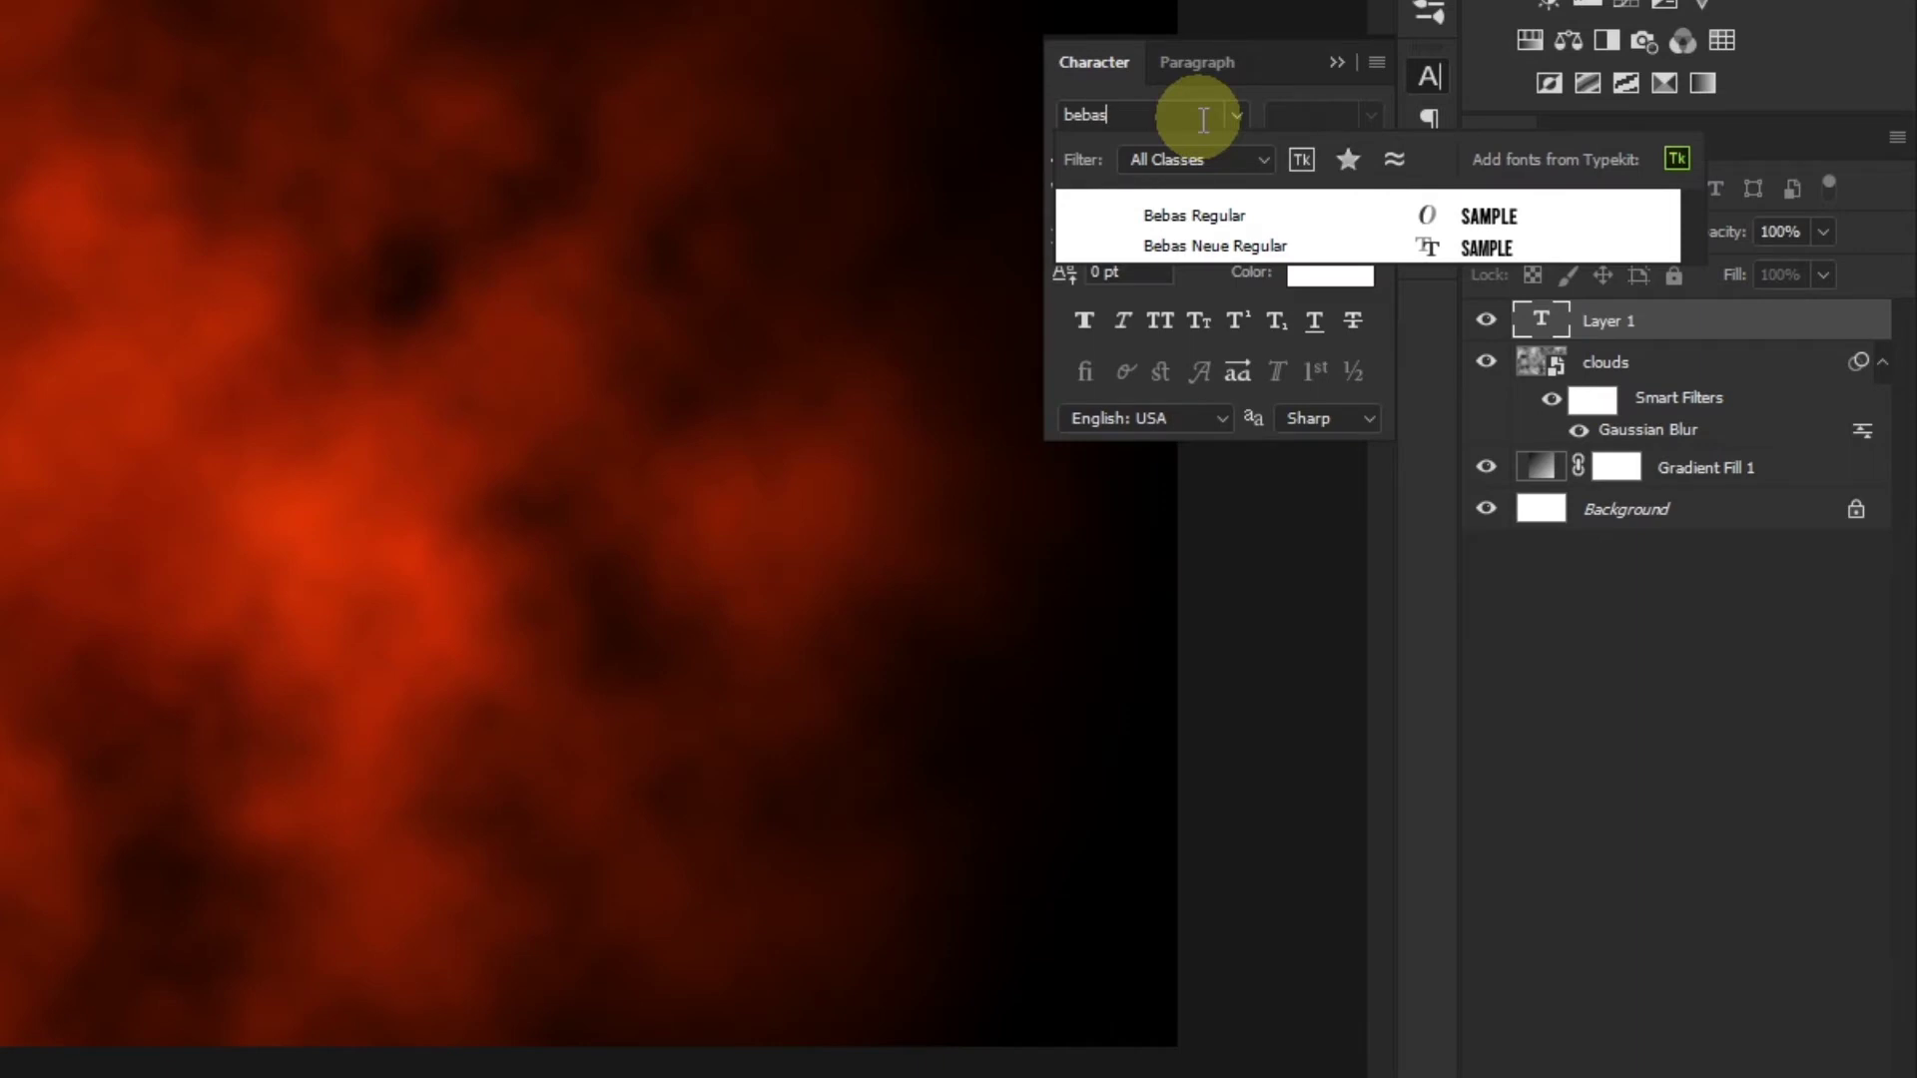
click(1244, 214)
click(1108, 162)
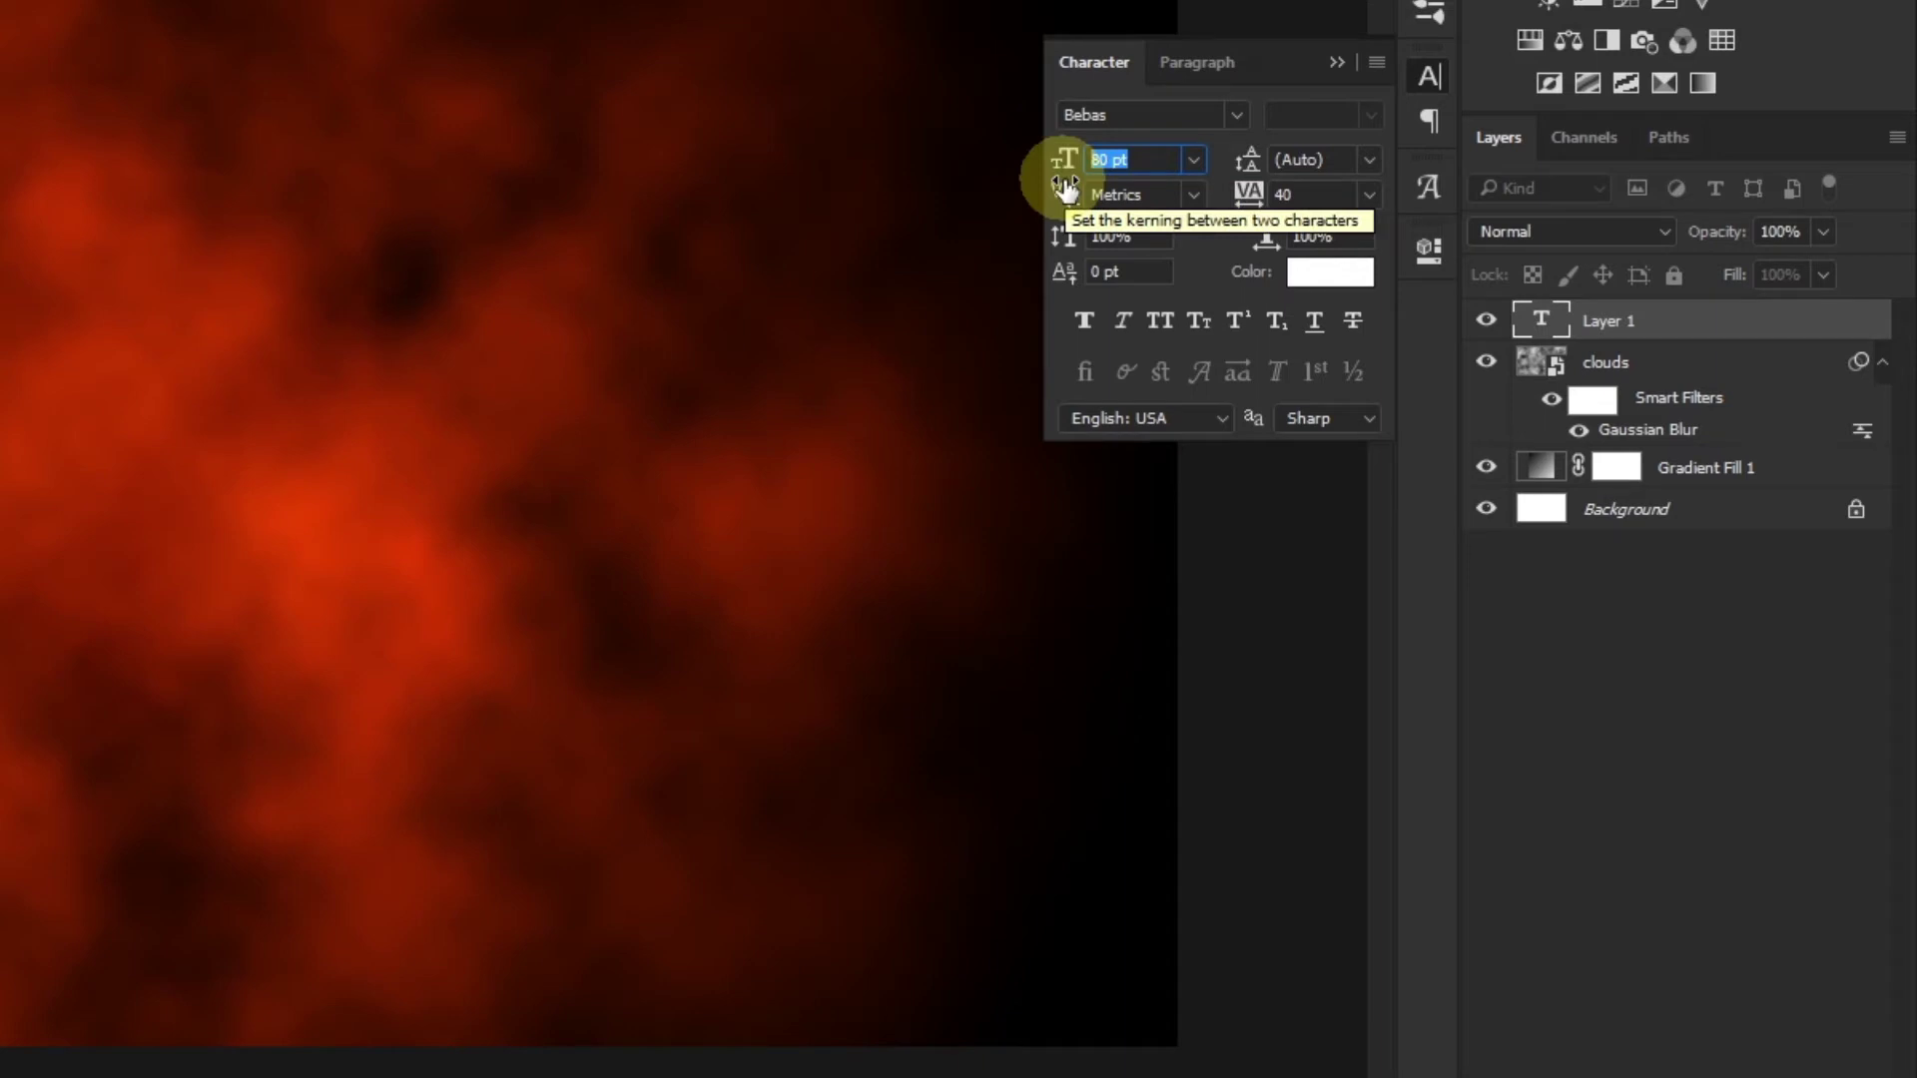
text(300)
key(Return)
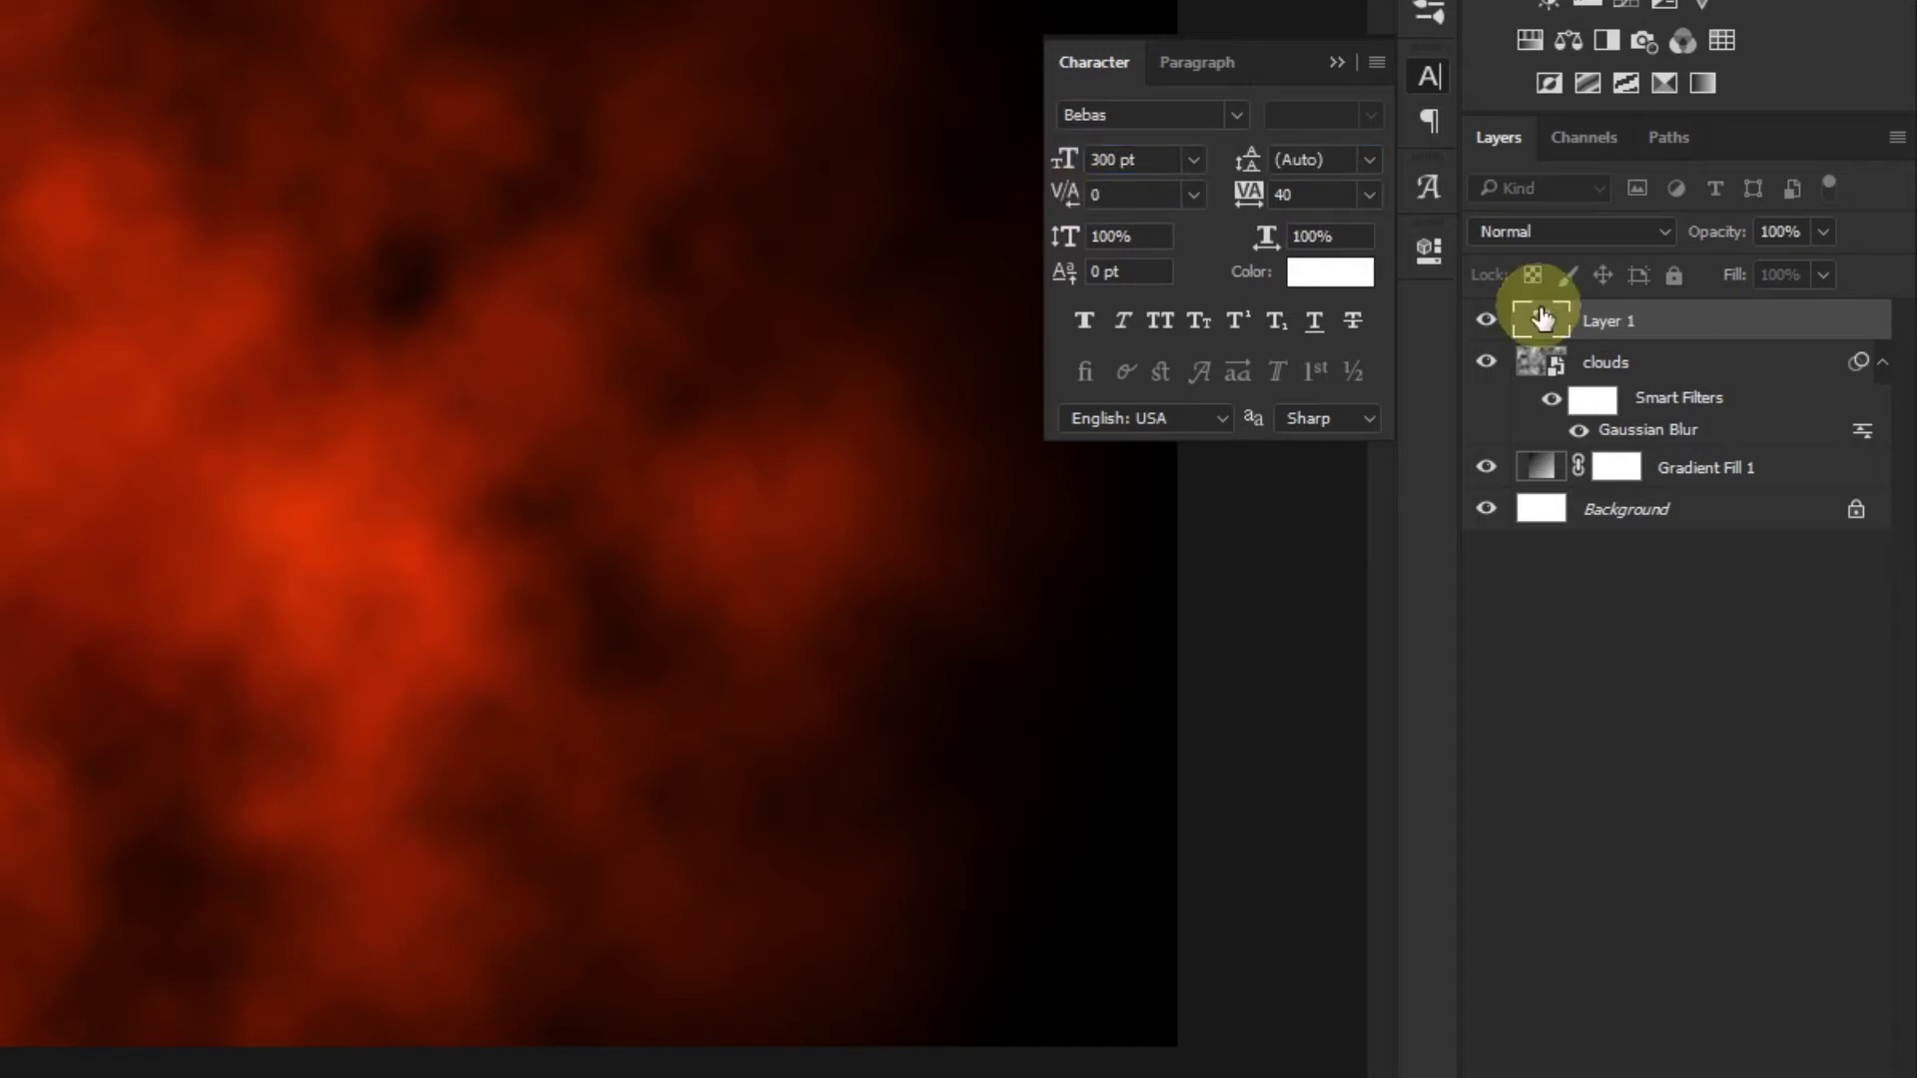
Step: Enter the text "GOLD", accept it, and move it about 189 px right and 182 px down
text(GO)
text(LD)
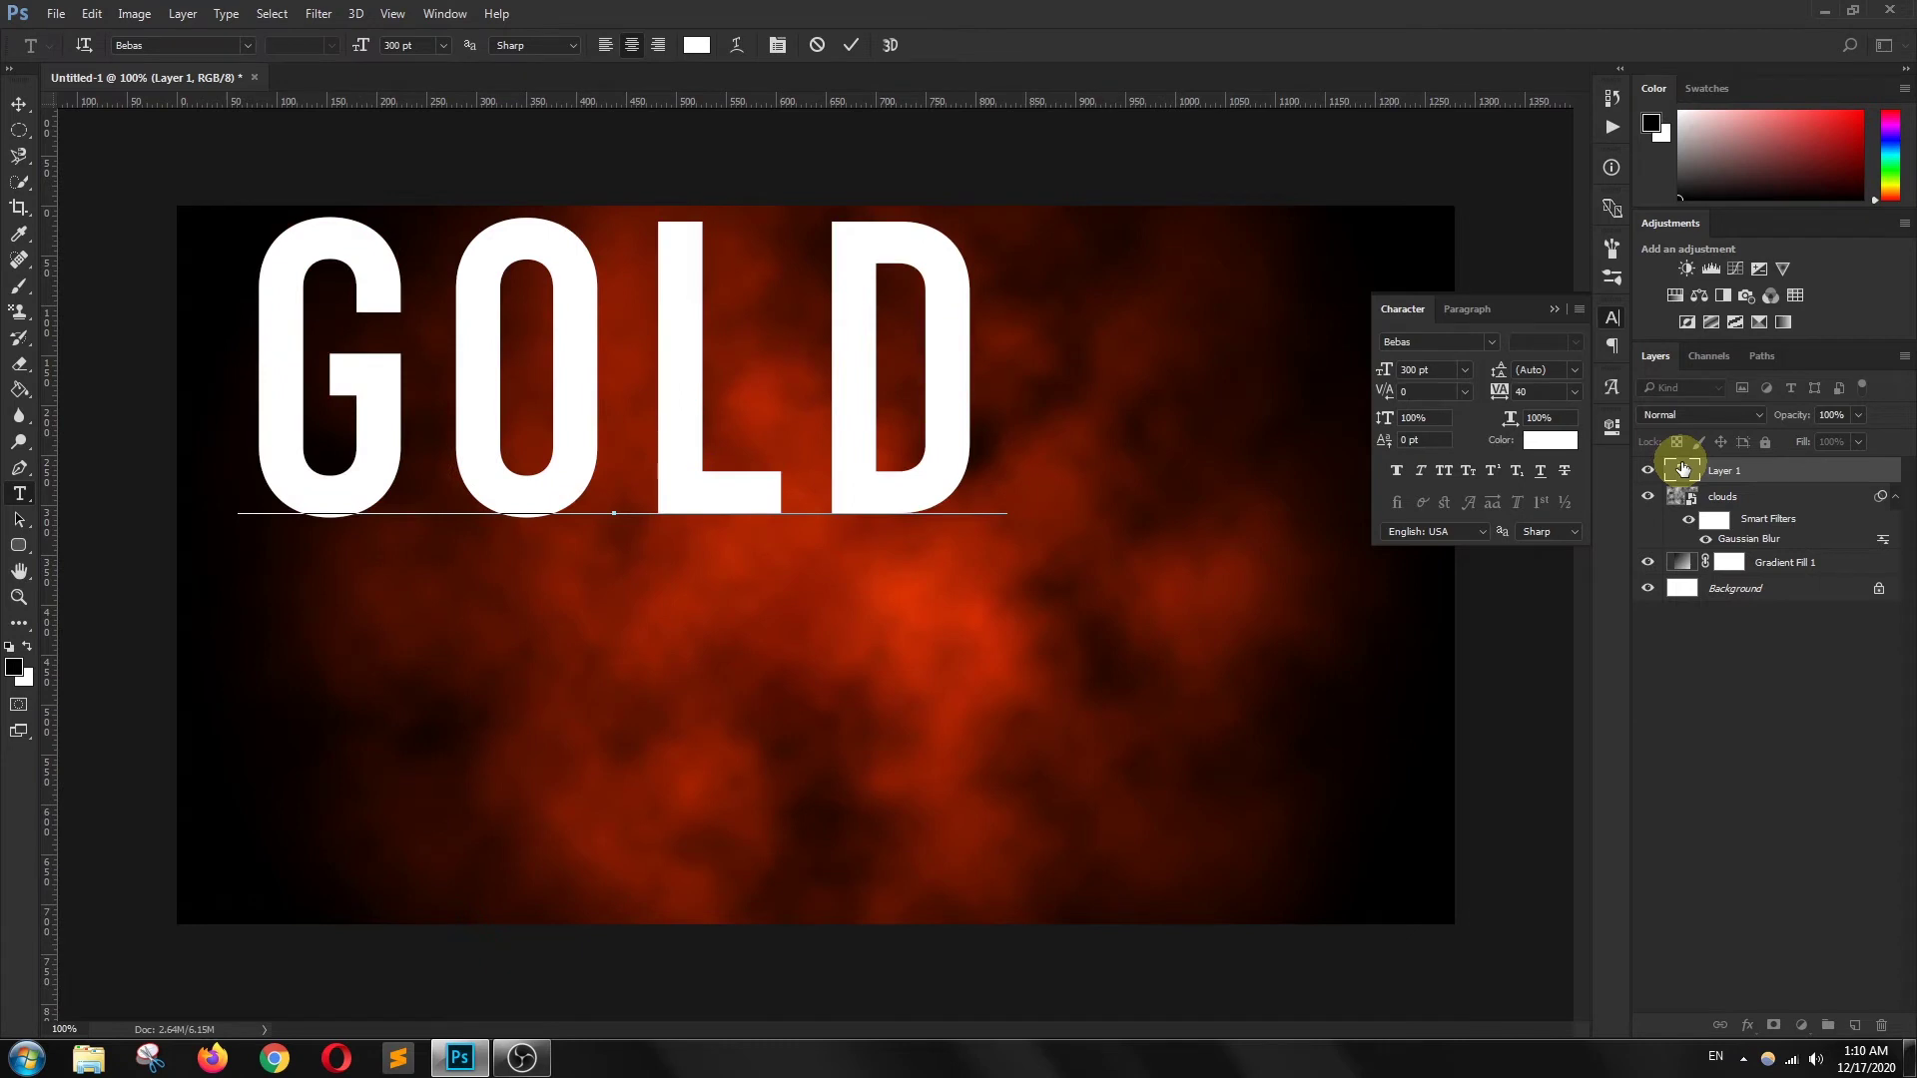
click(844, 46)
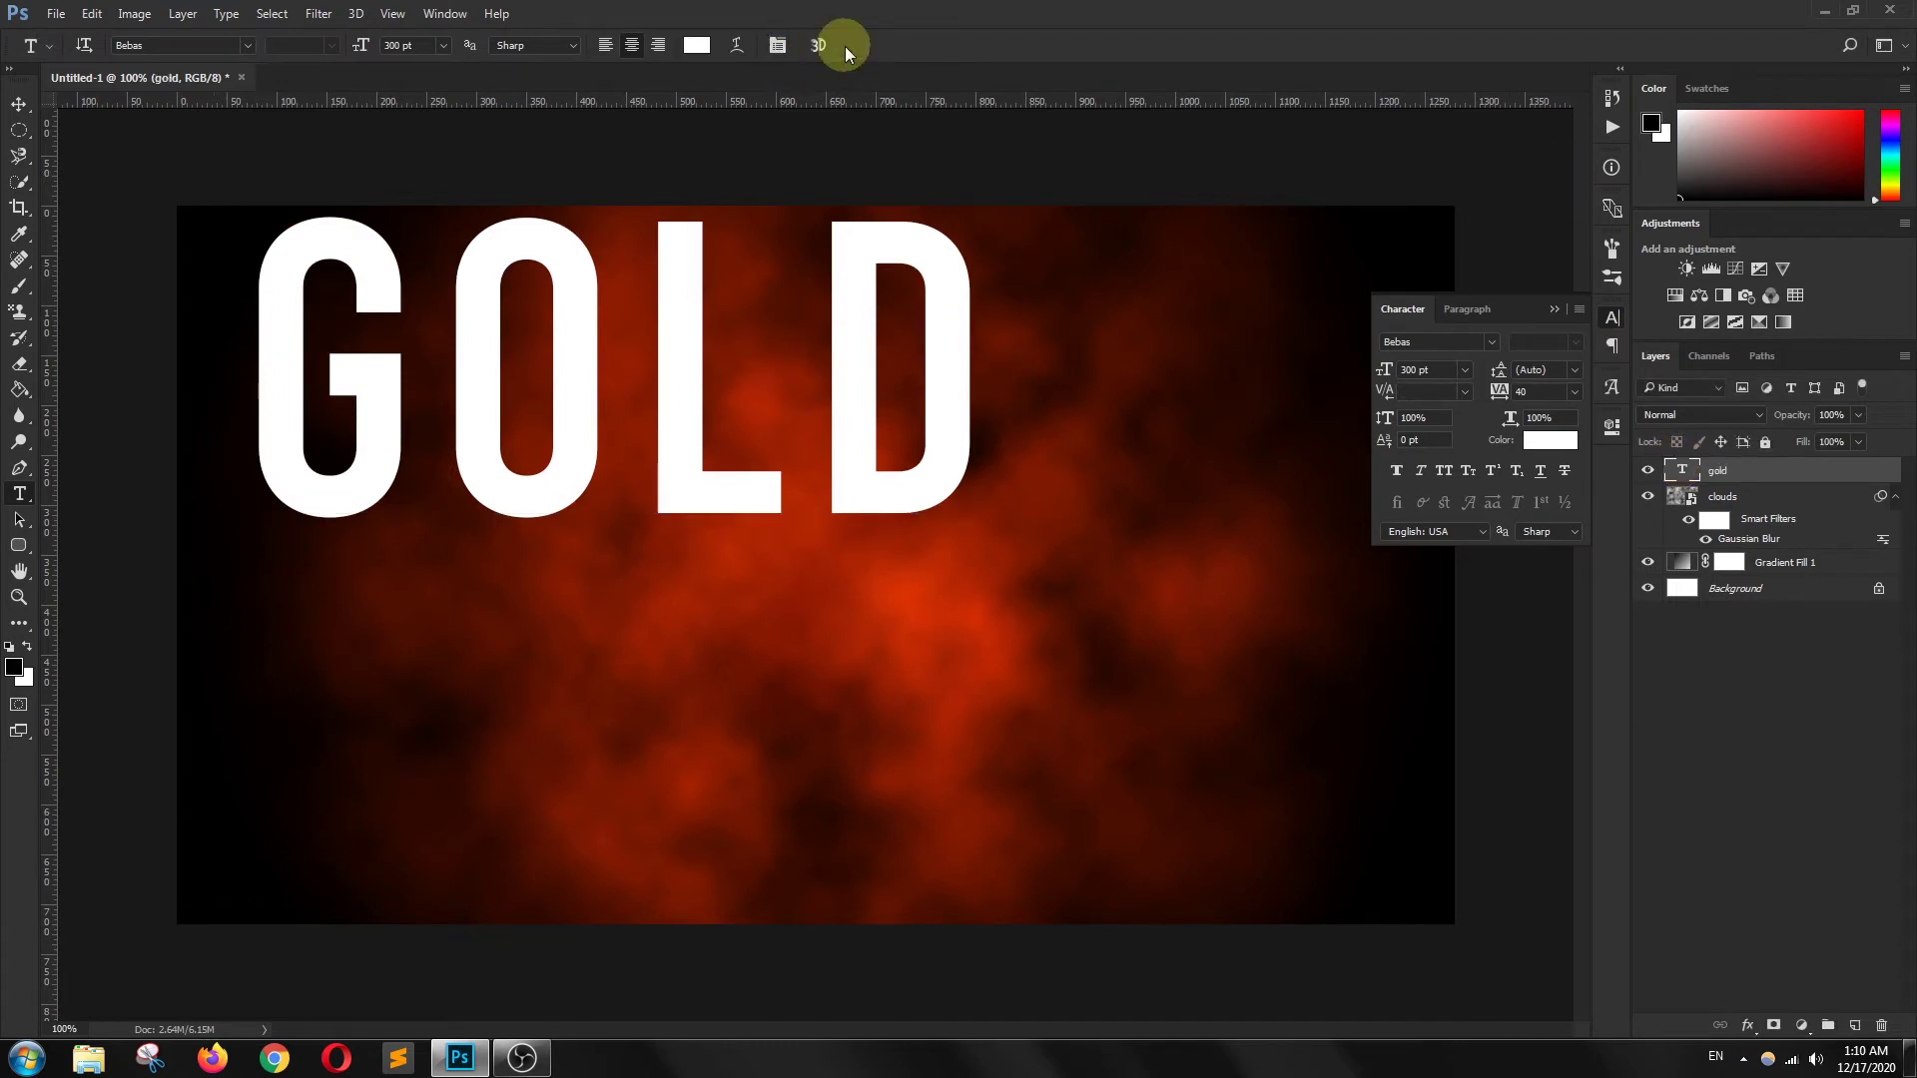
click(19, 104)
drag(549, 377, 766, 572)
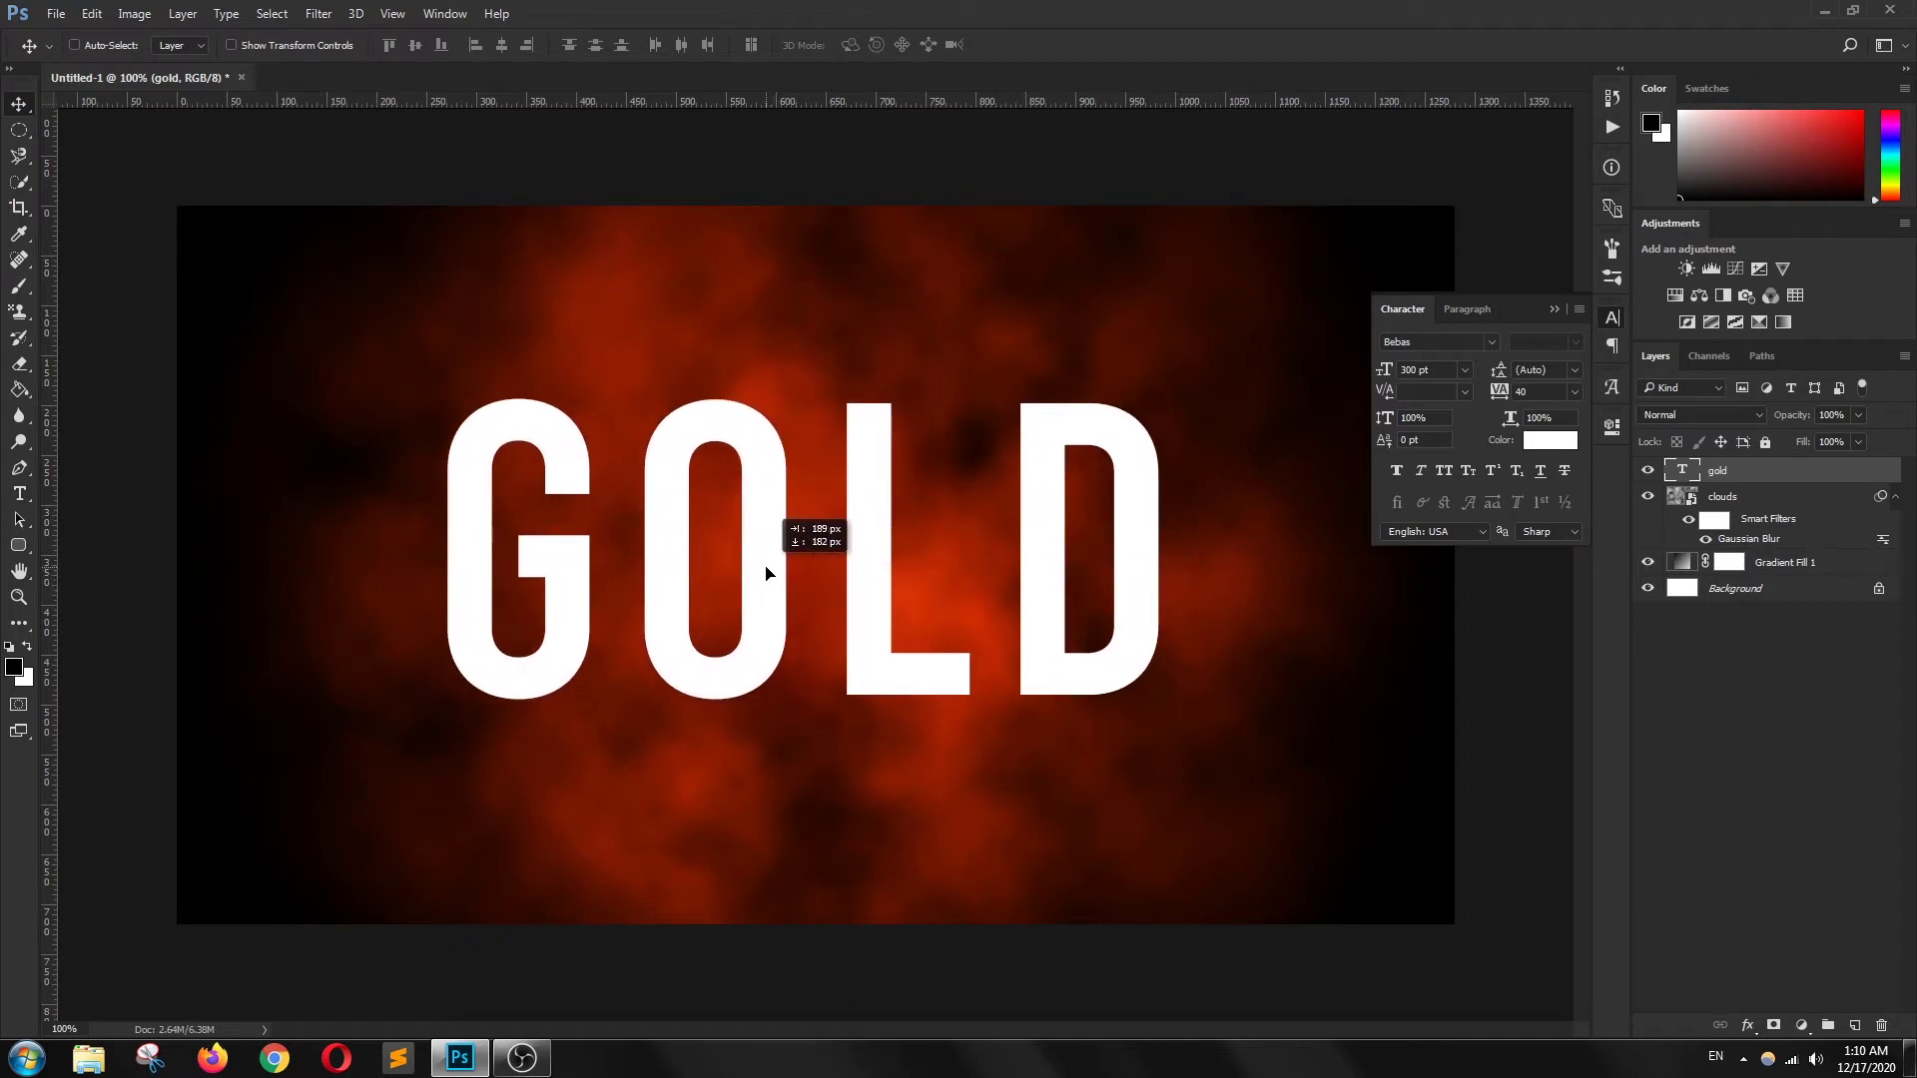
click(1611, 317)
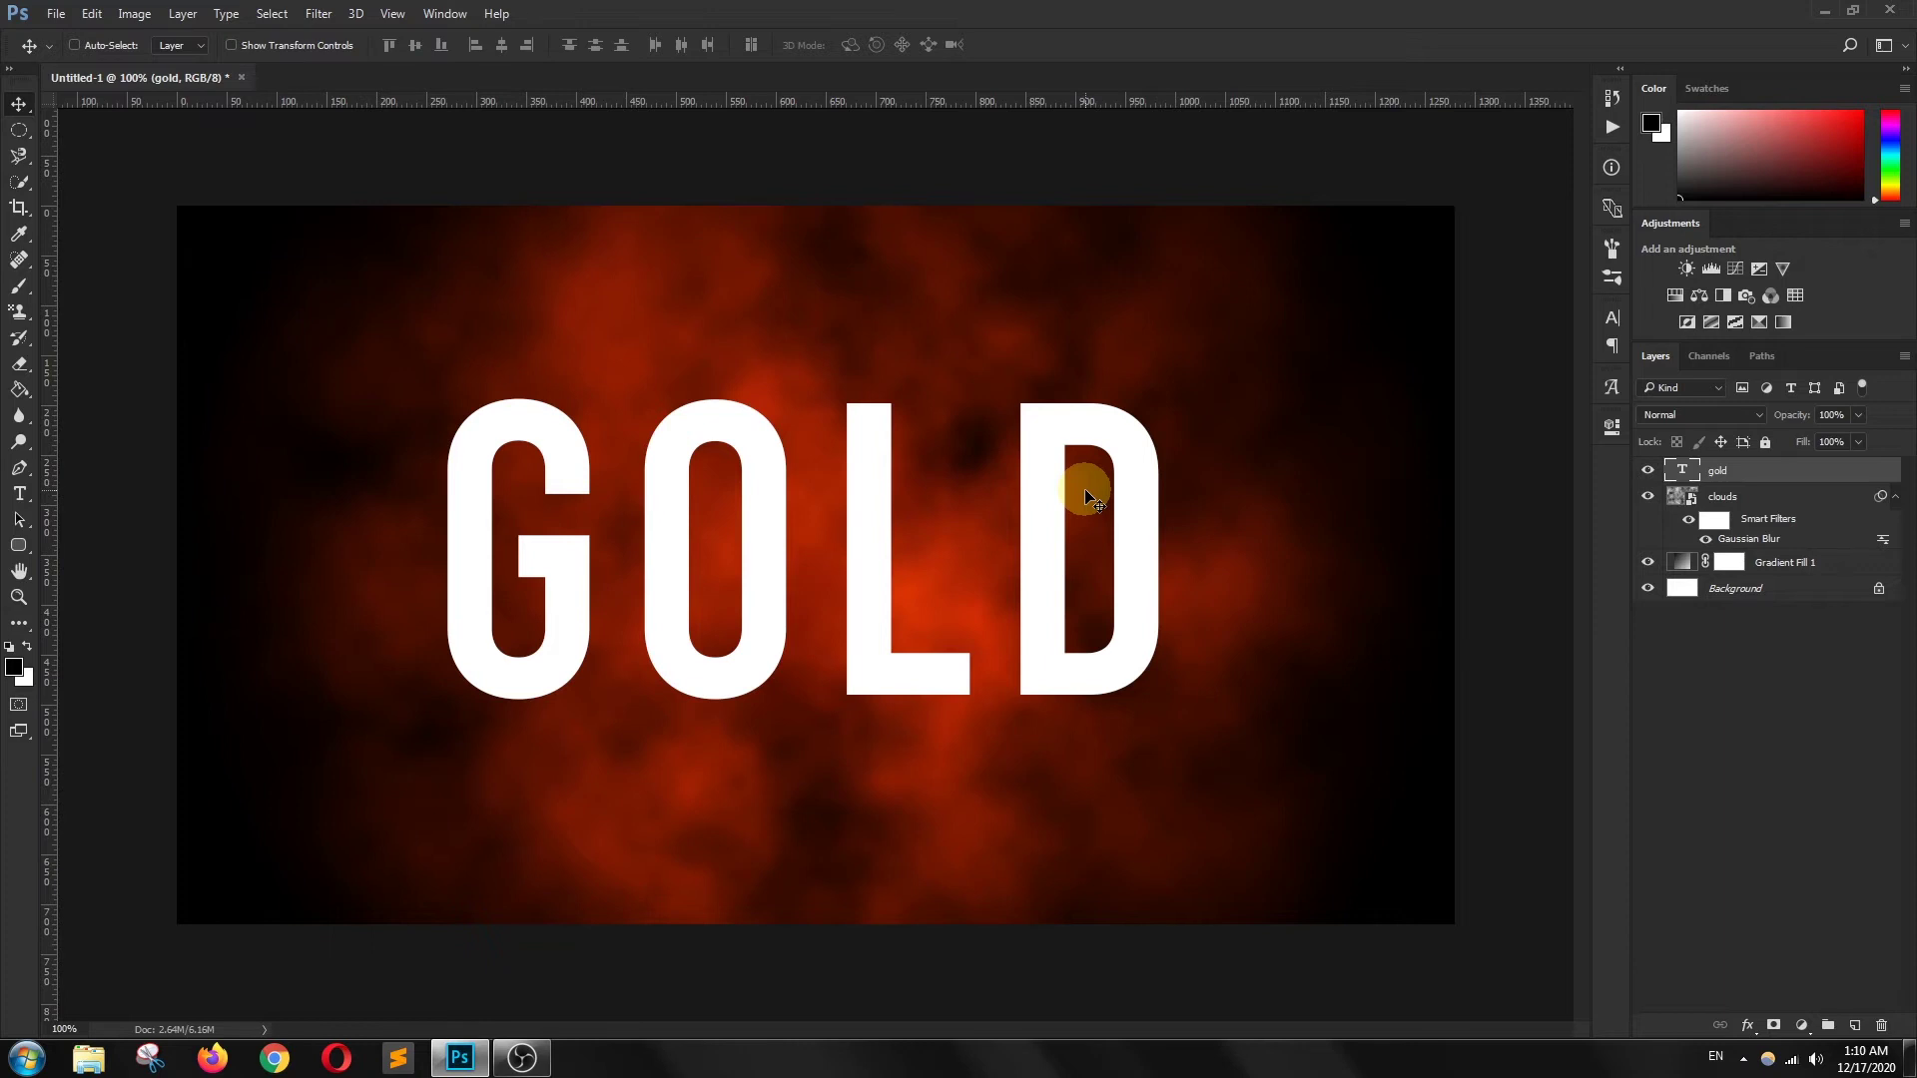
Step: Add a Color Overlay to the GOLD text layer with color #ffc600 at 100% opacity
click(1746, 1025)
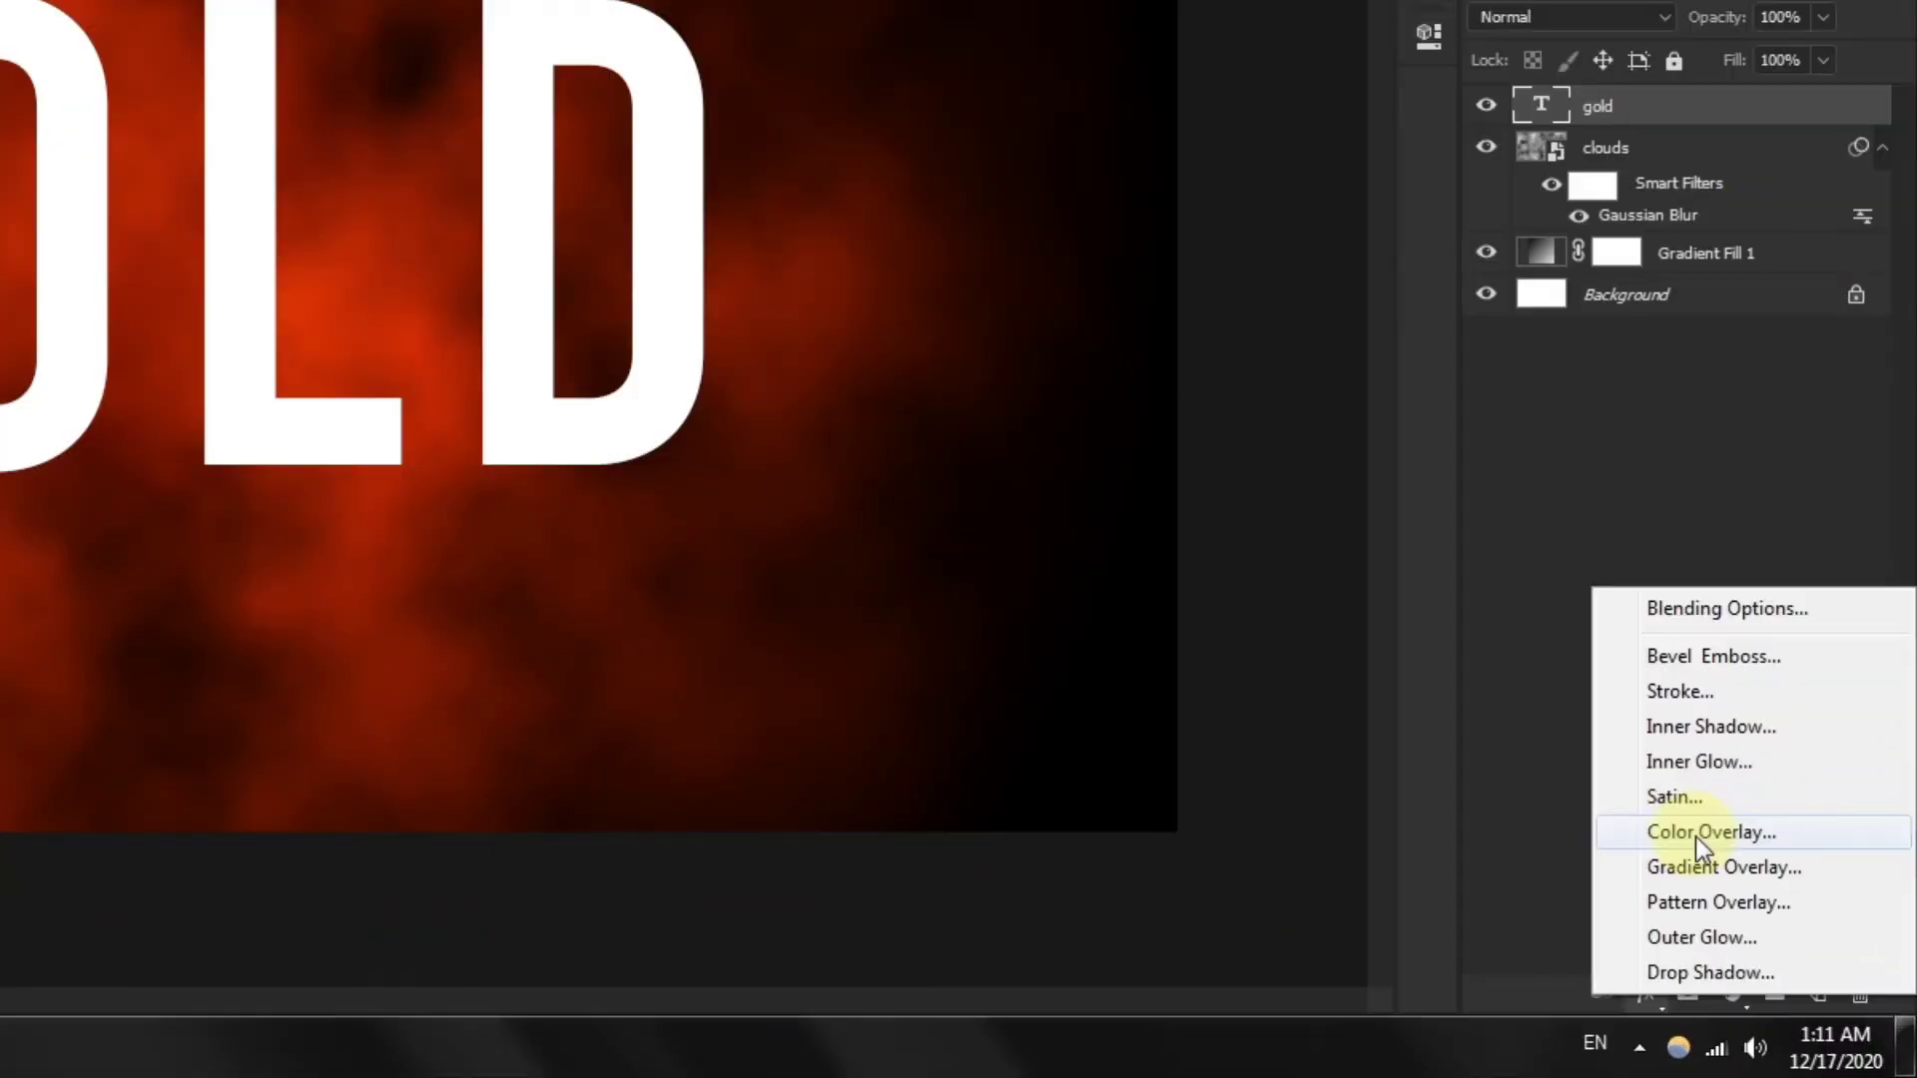
click(1776, 927)
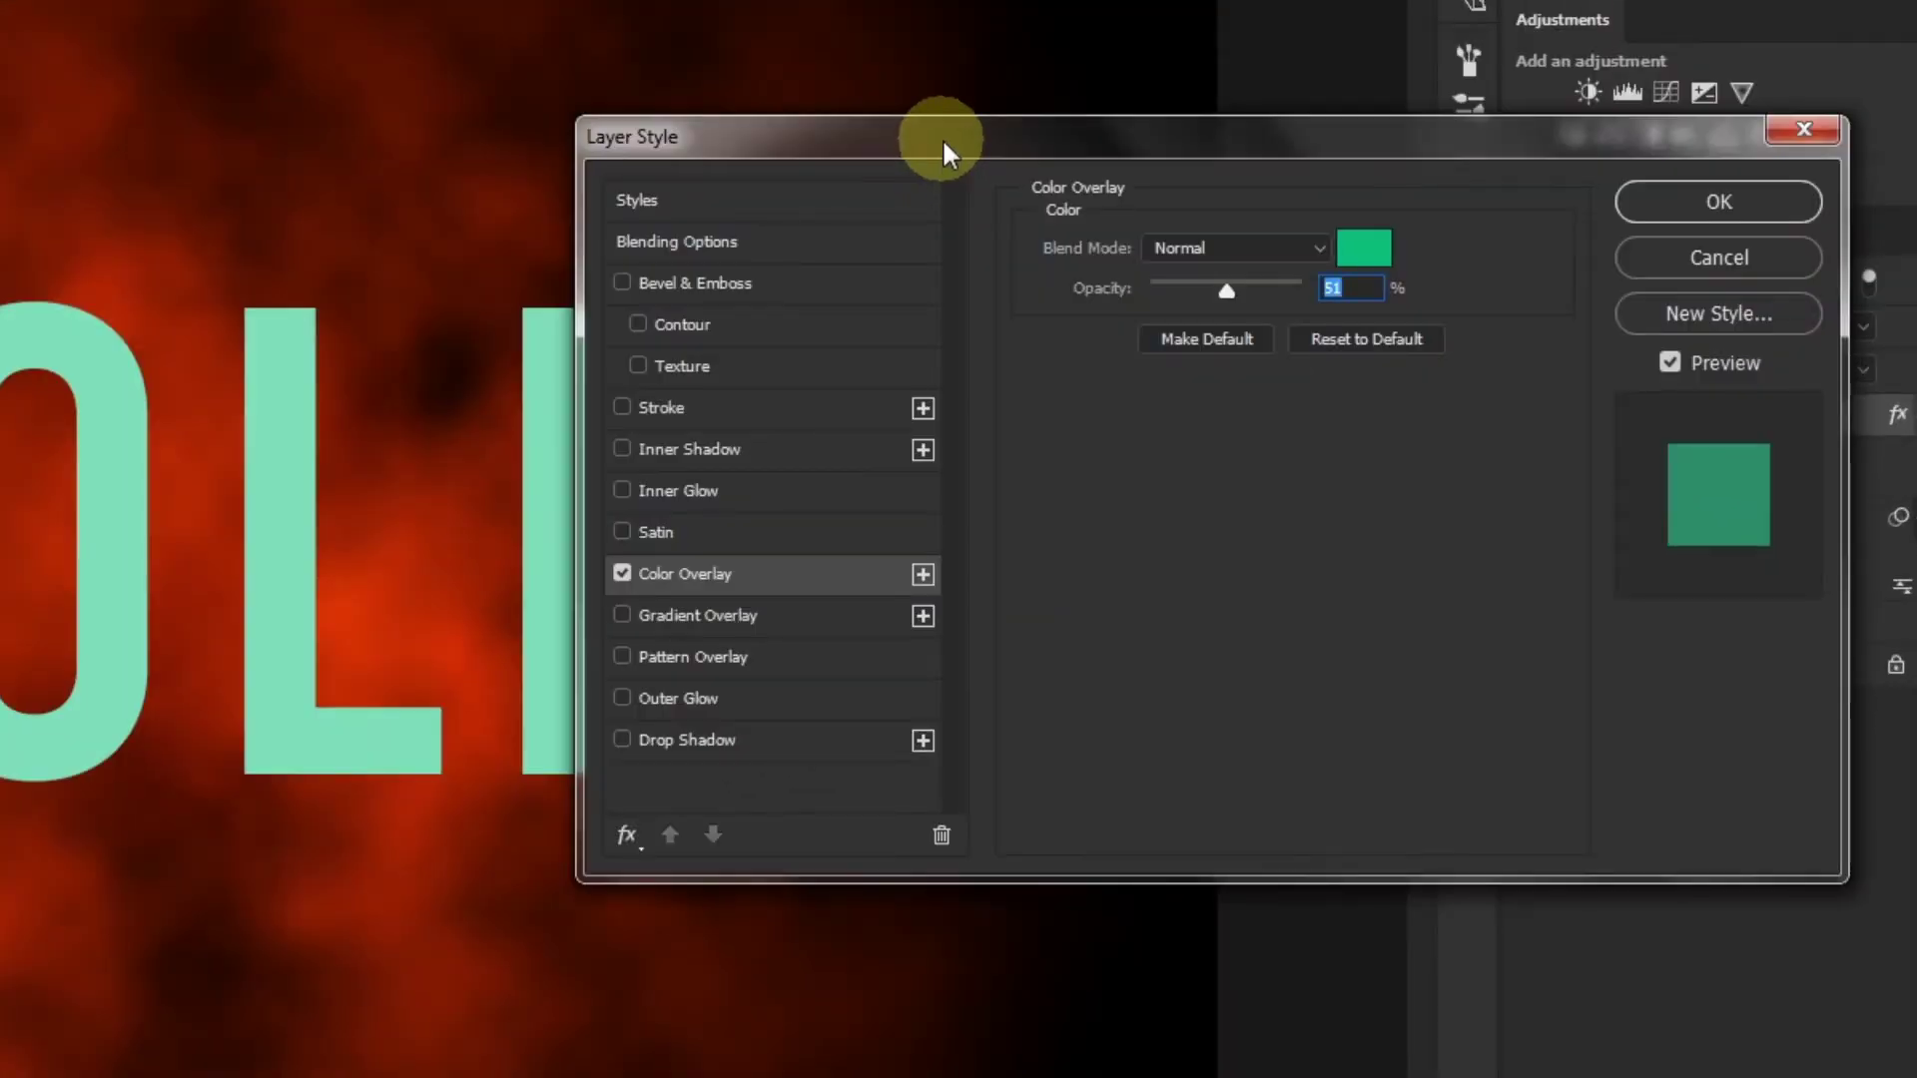
drag(943, 149, 1051, 190)
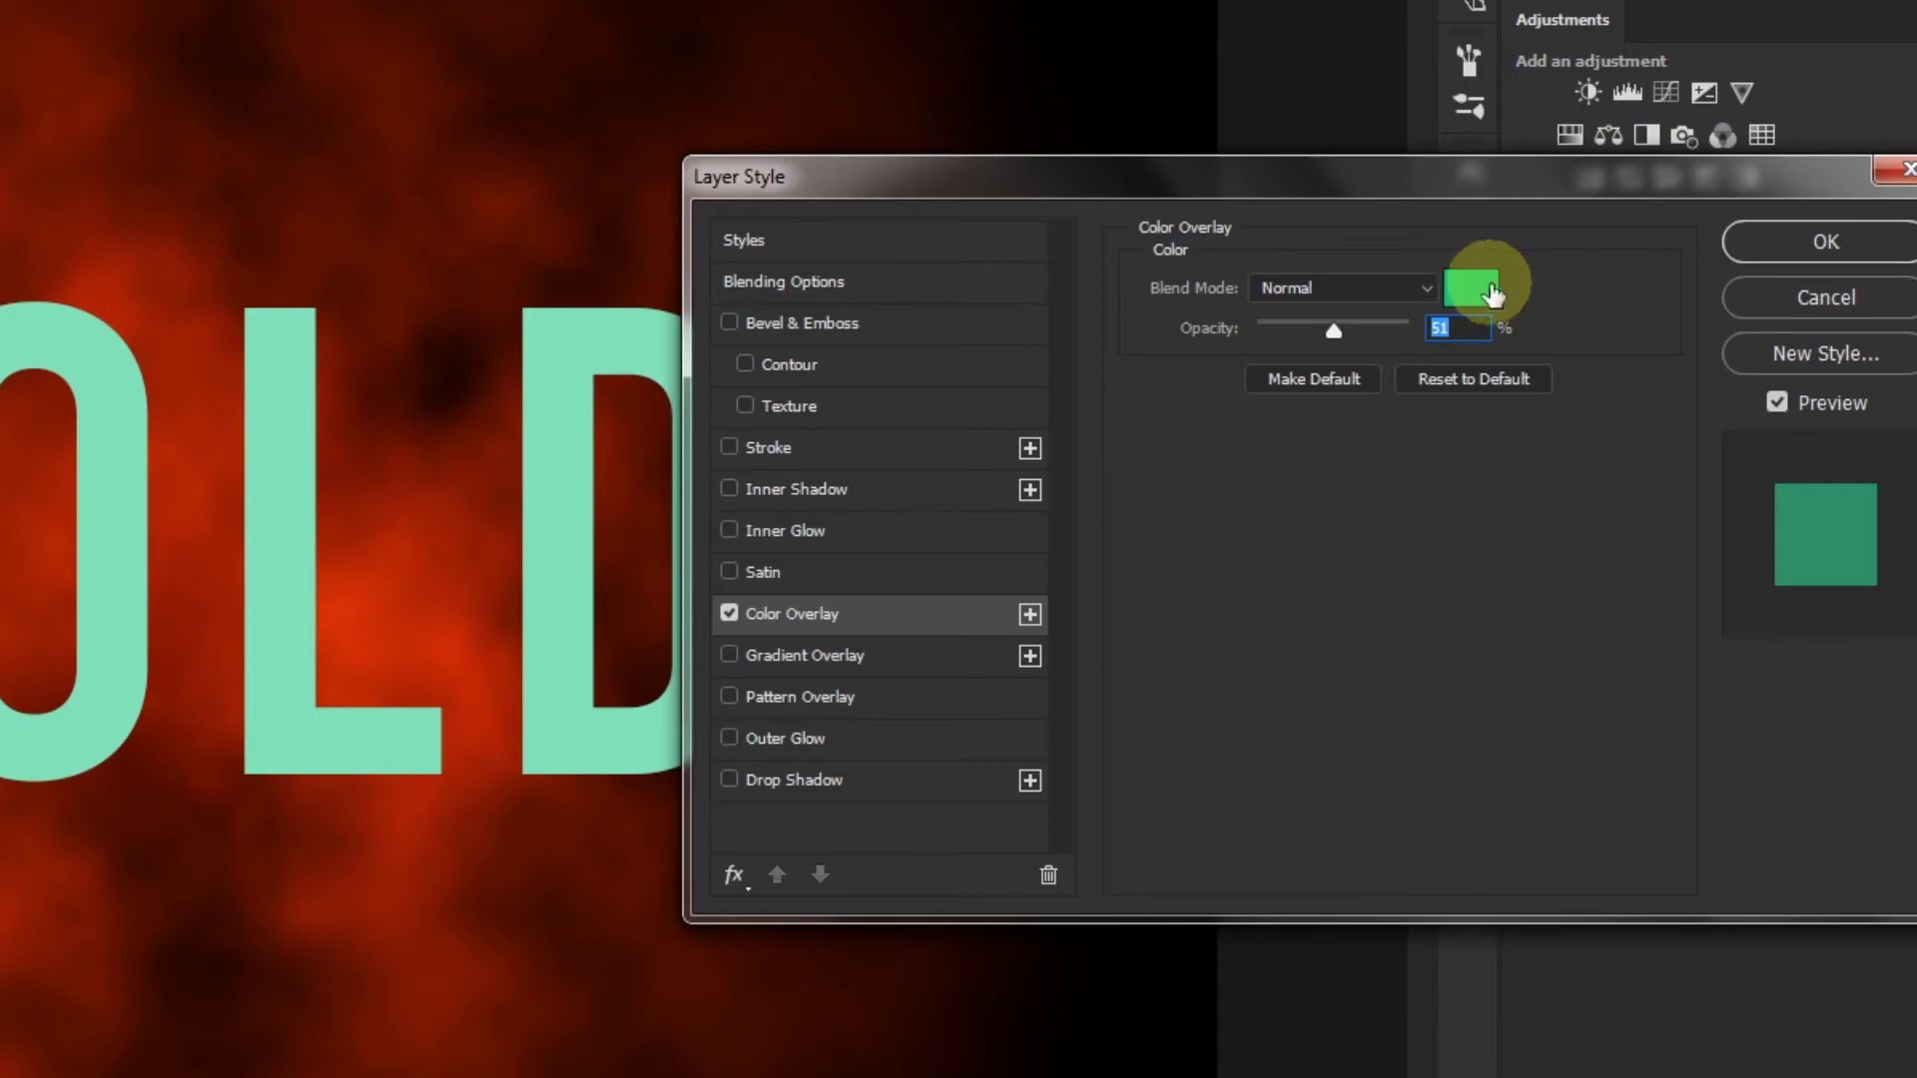
click(1473, 292)
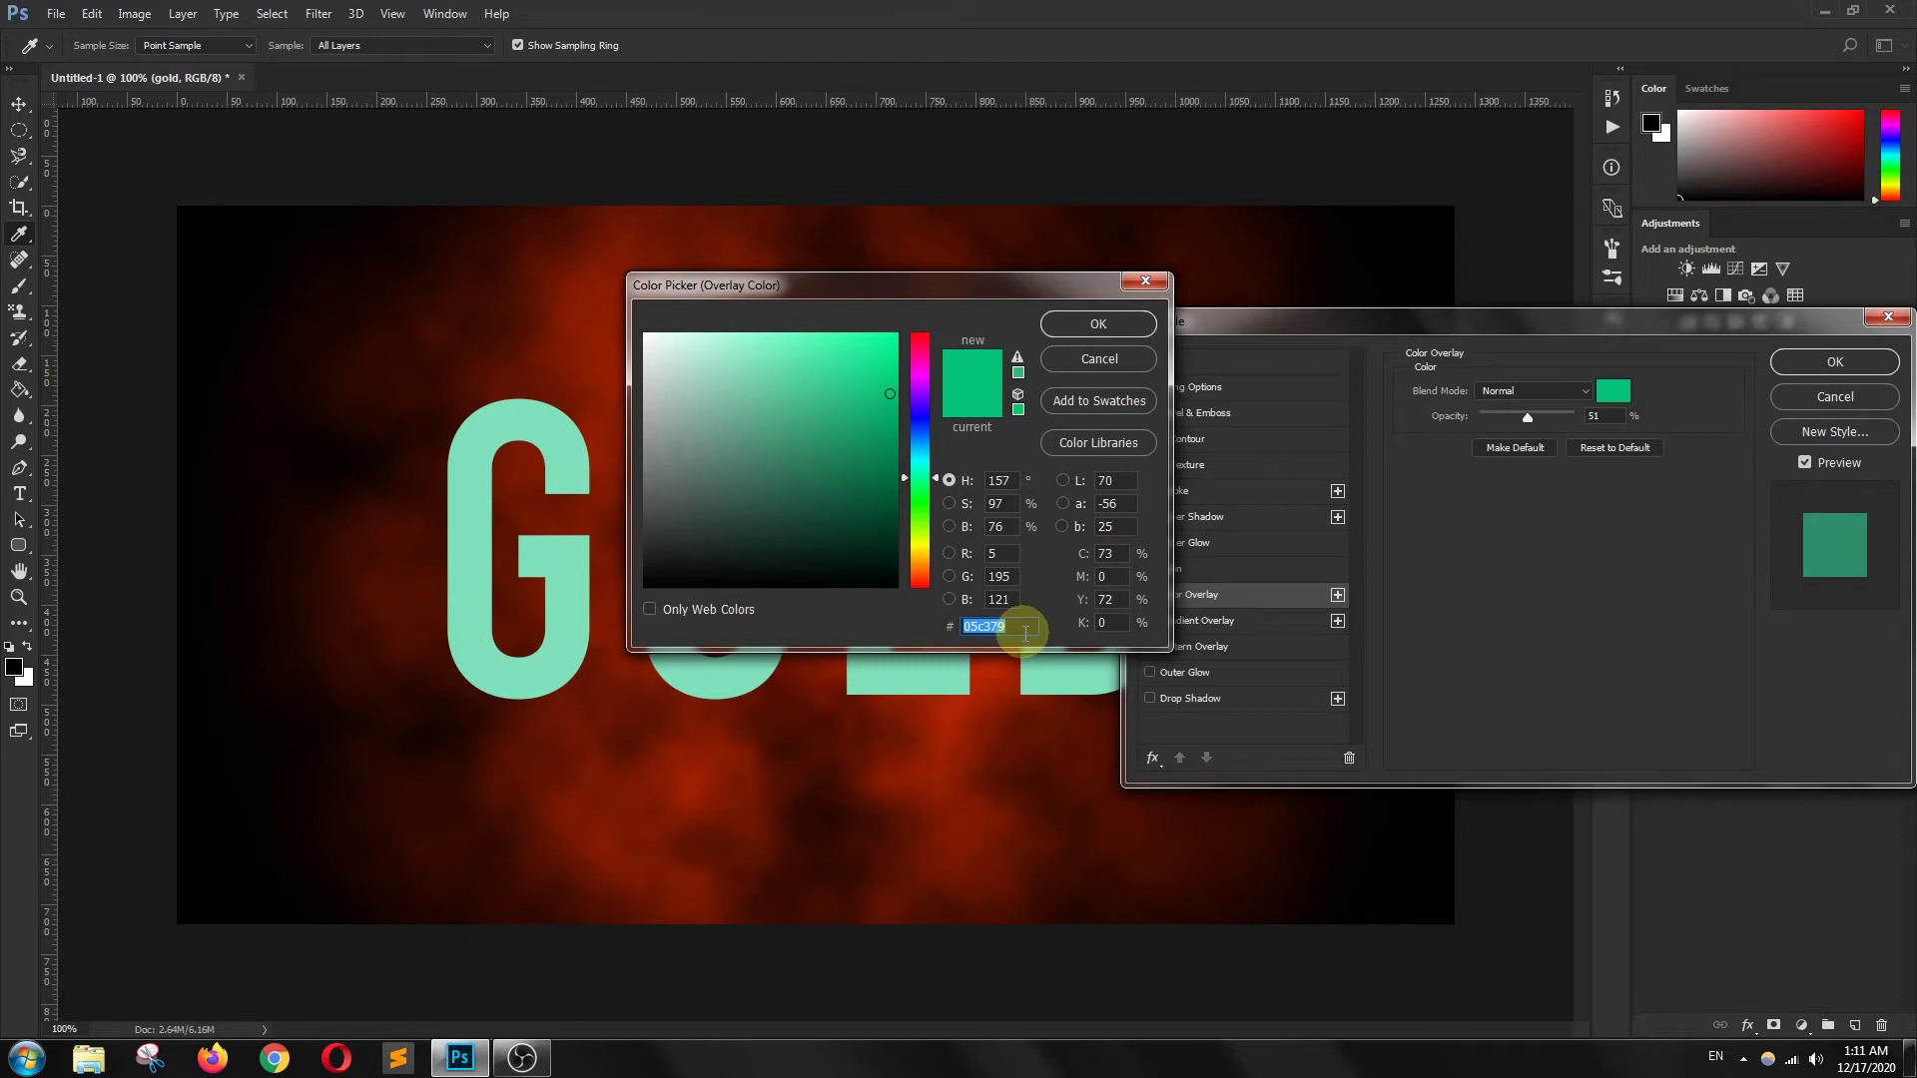
text(ffc)
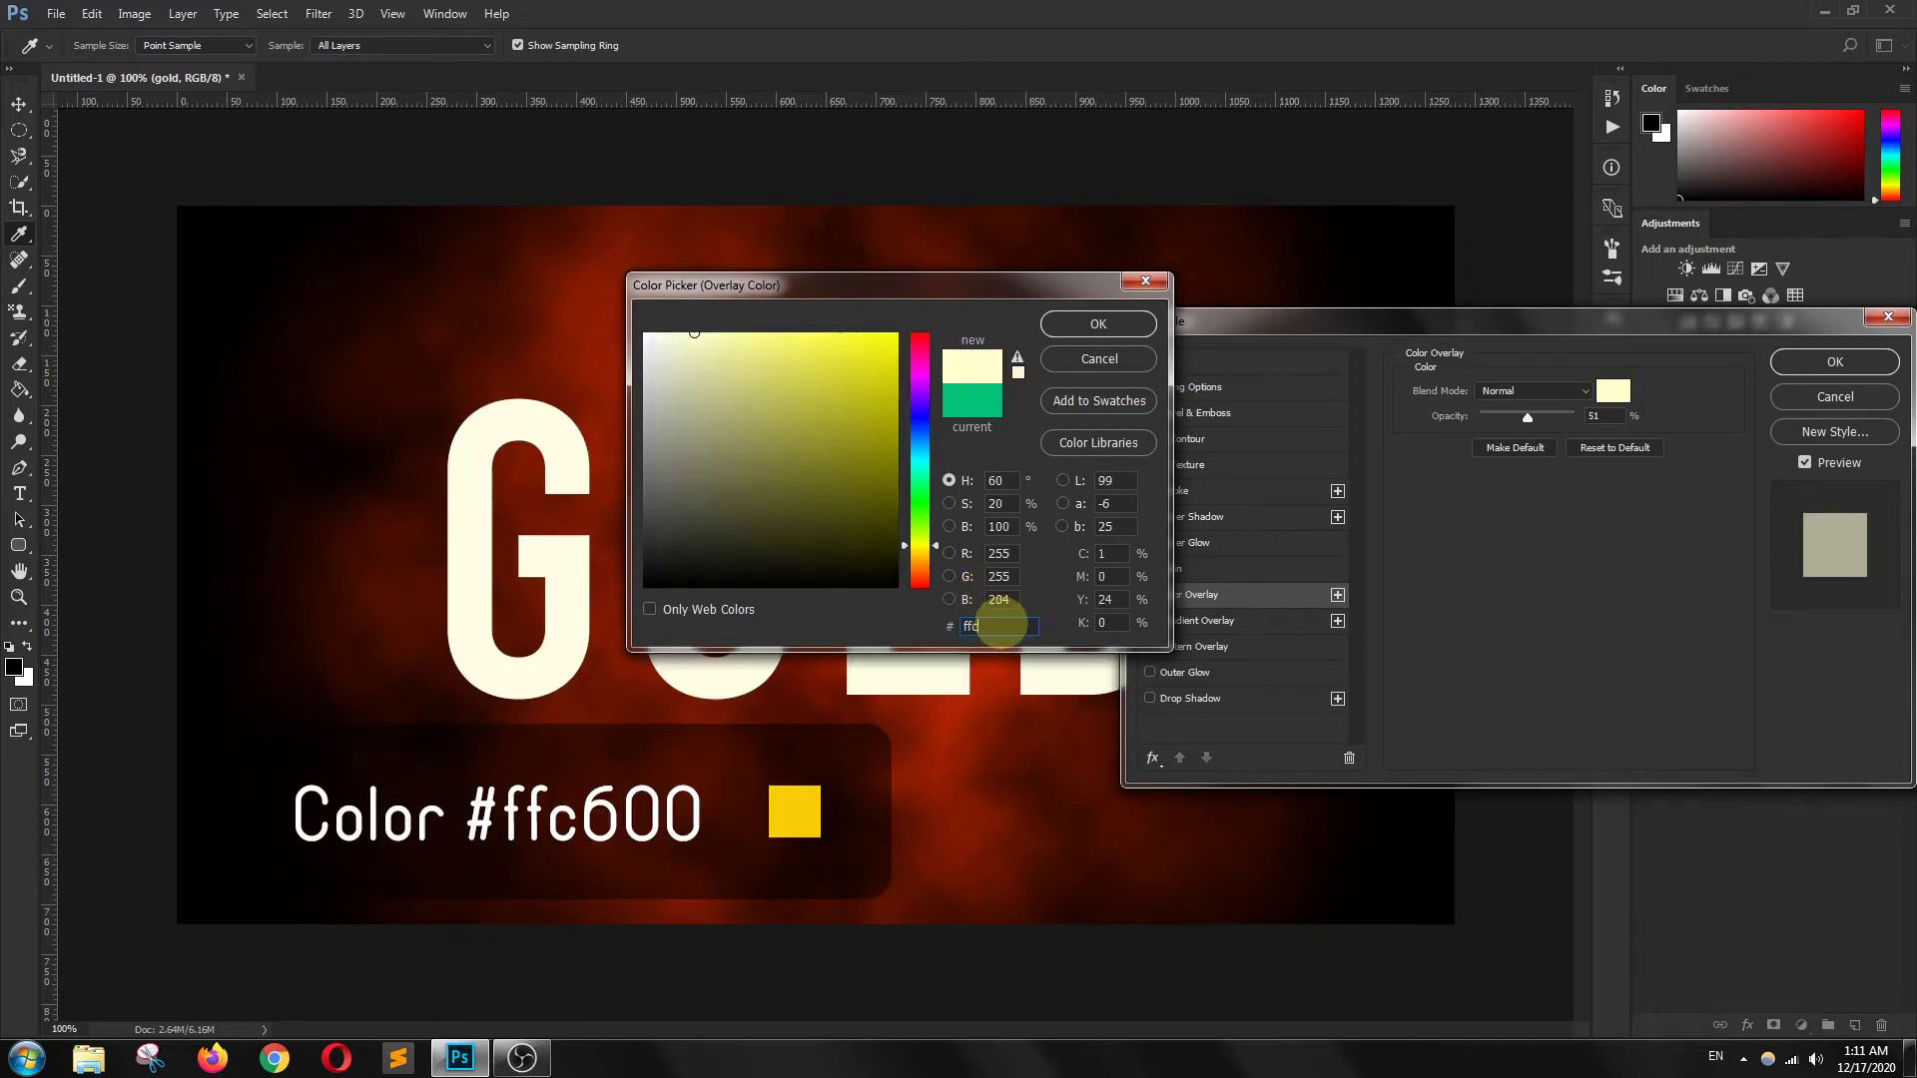
text(600)
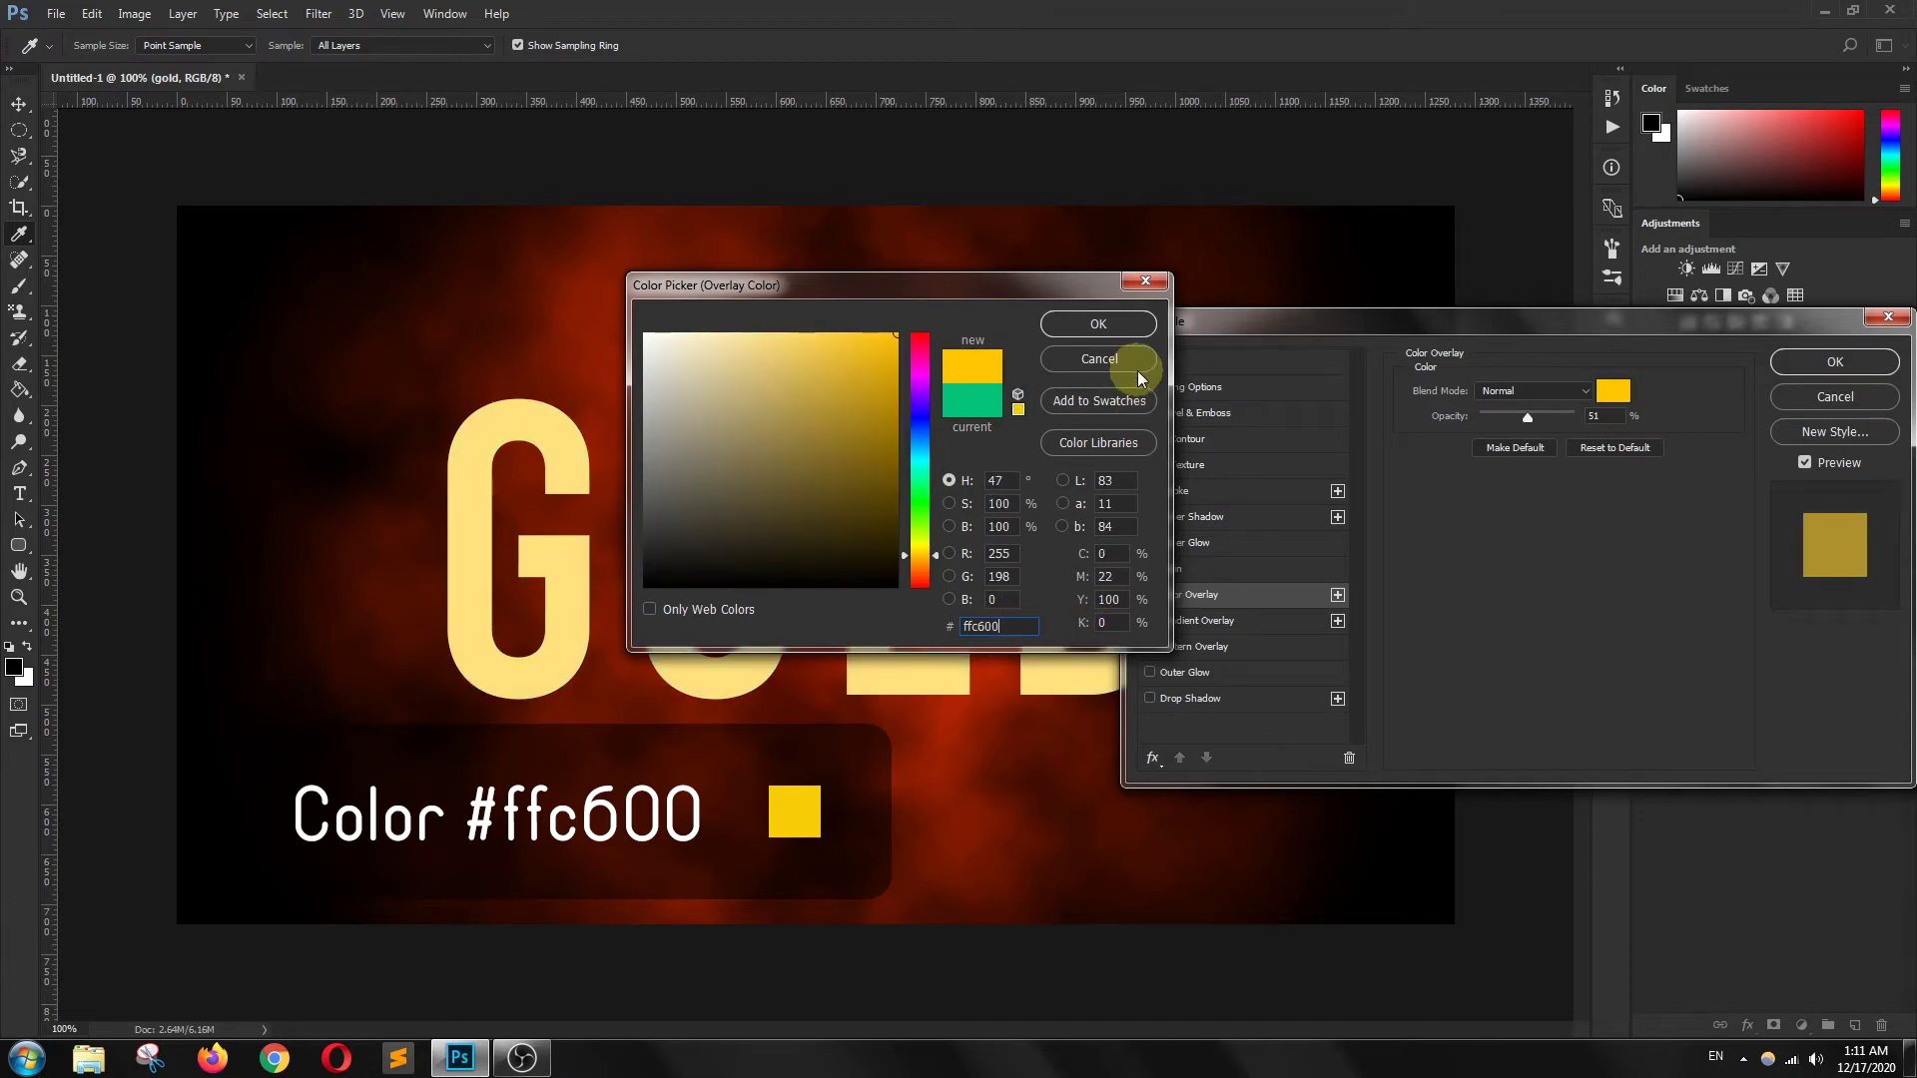
click(1096, 324)
click(1528, 418)
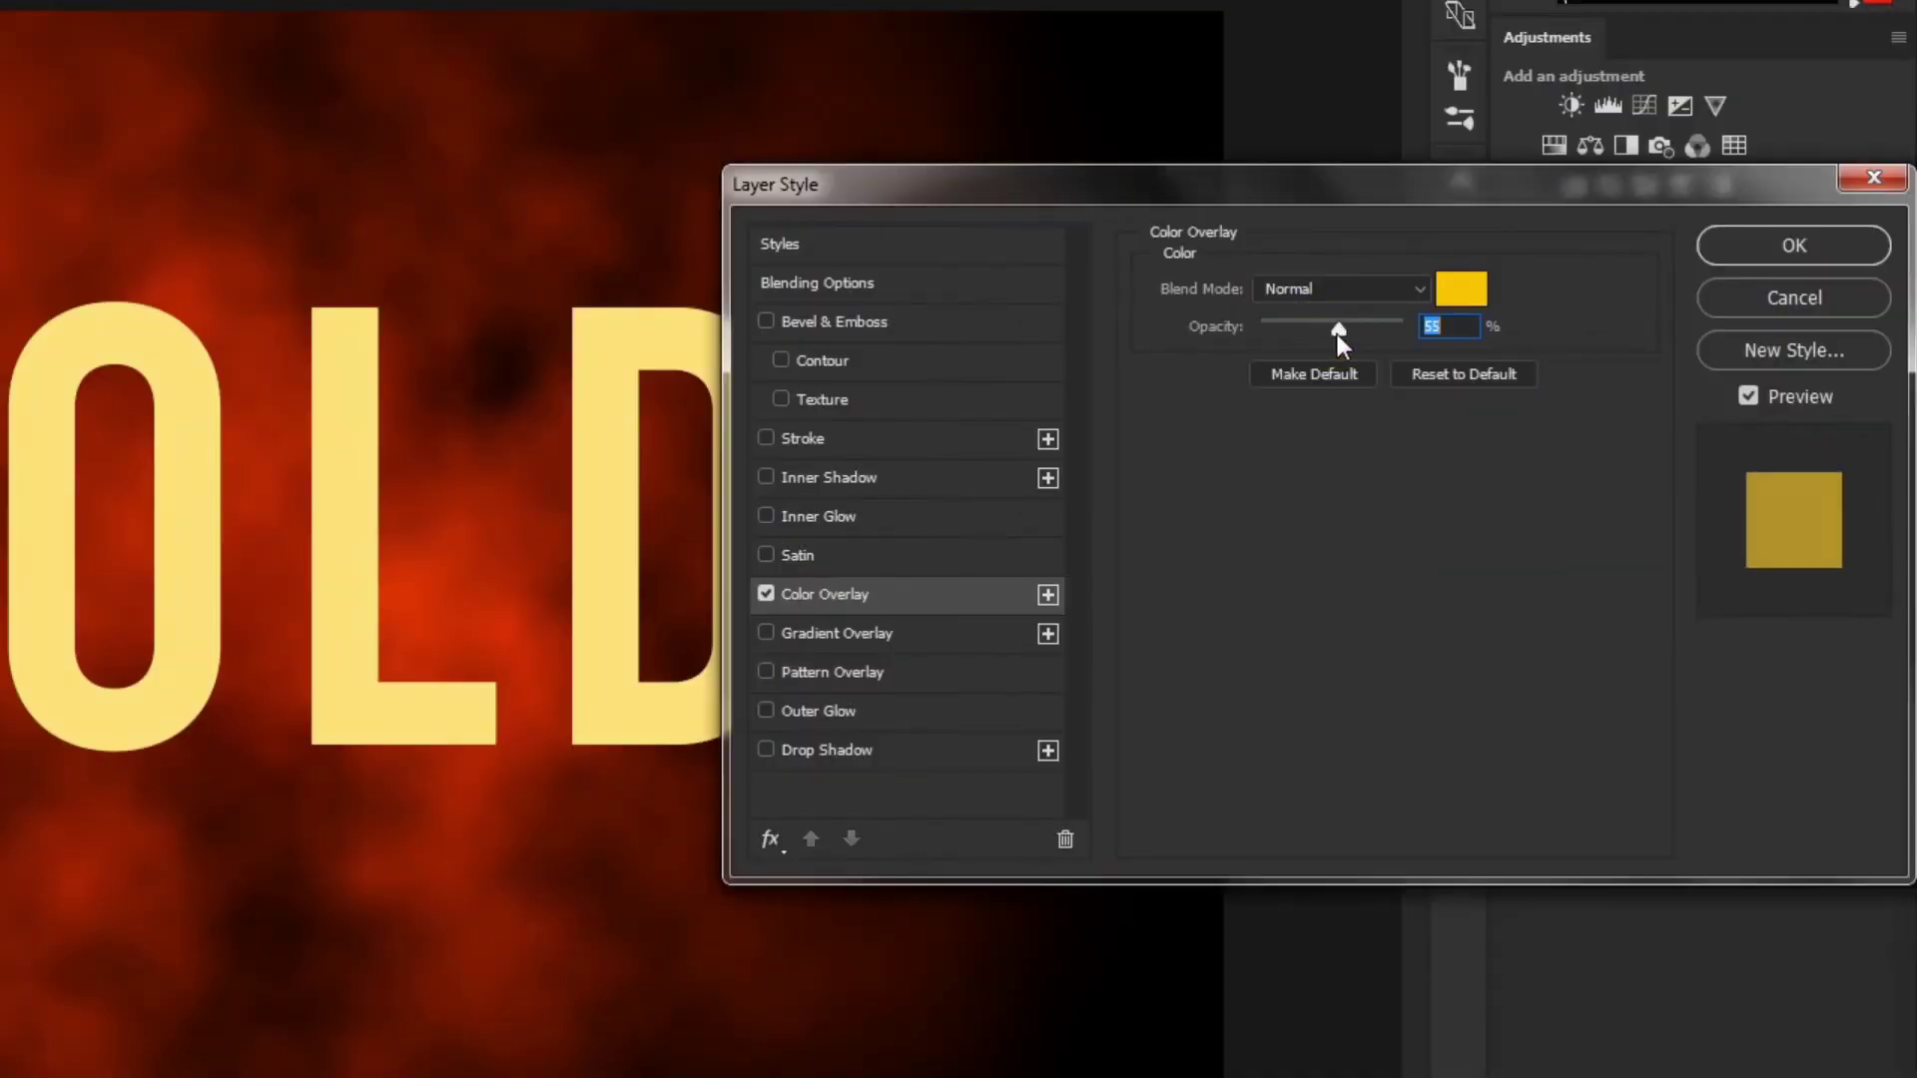
drag(1334, 333, 1426, 337)
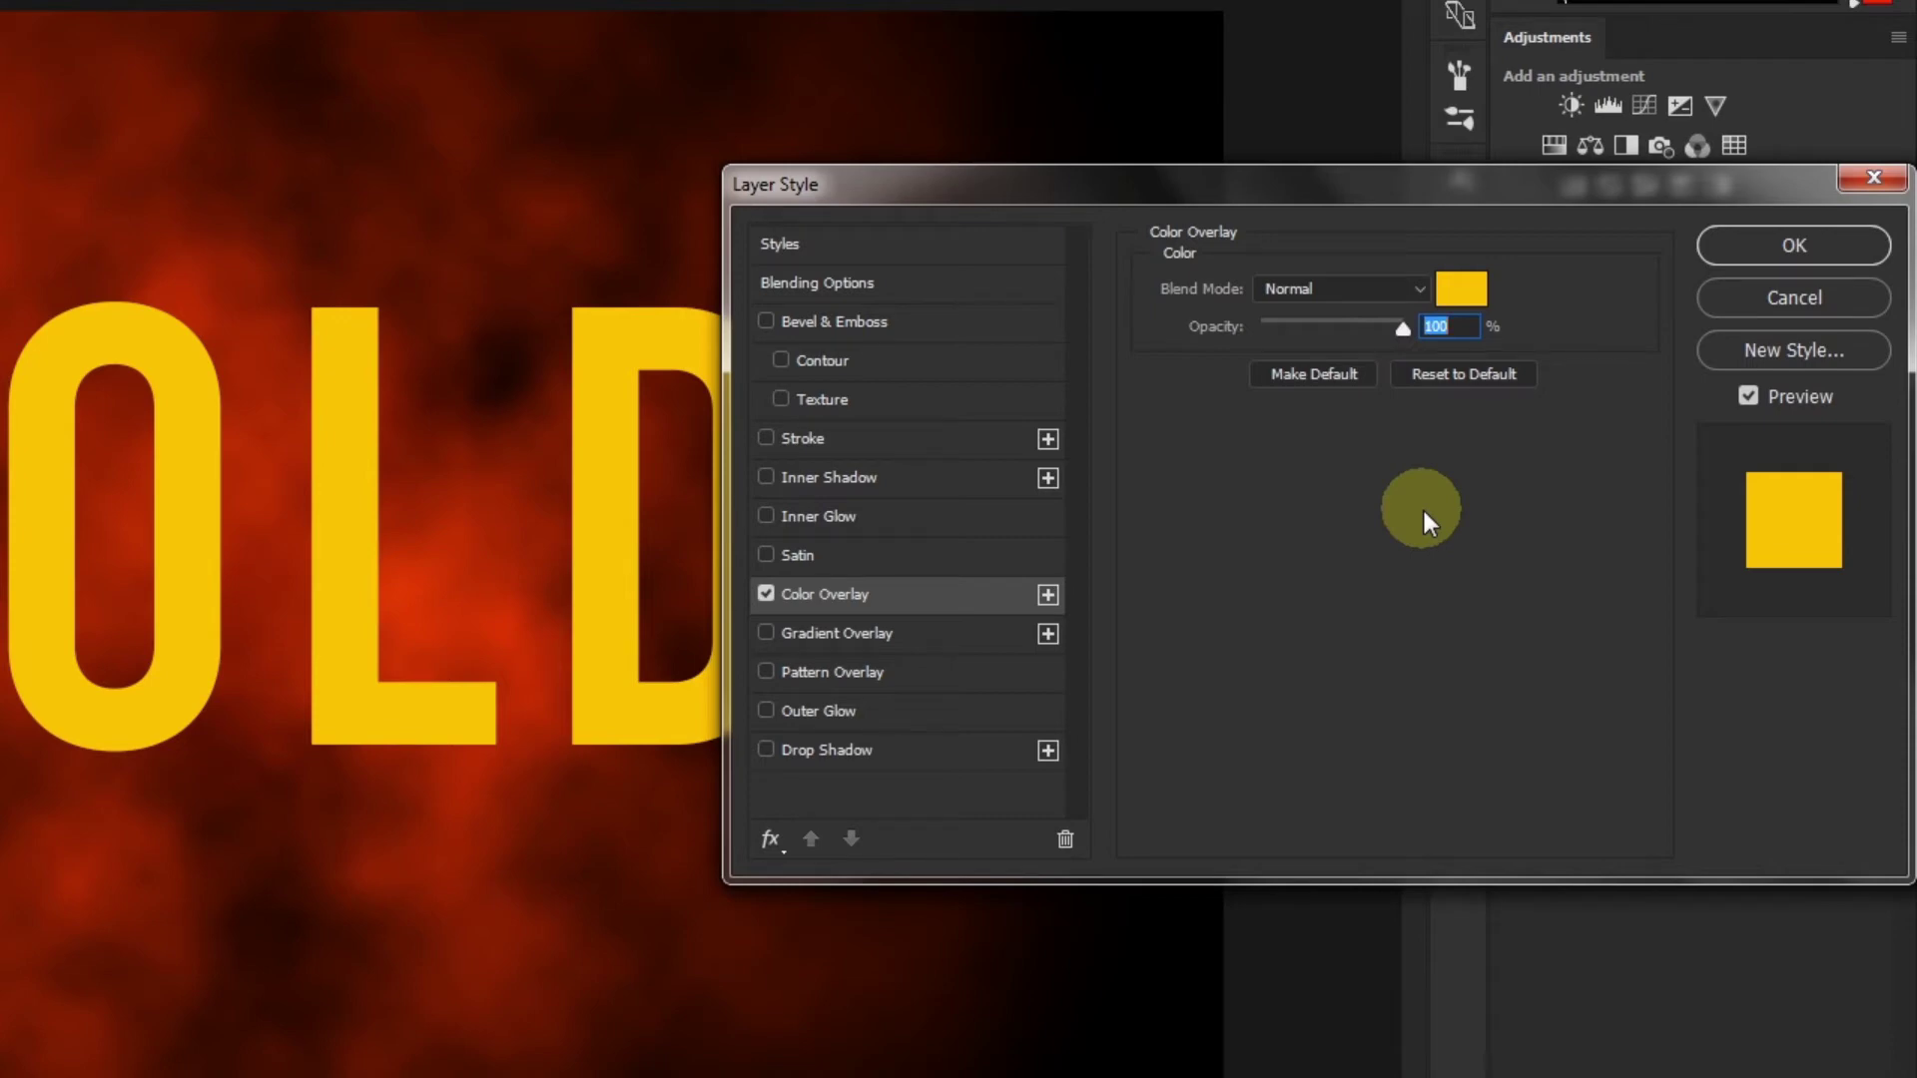
Step: Add a Bevel & Emboss to the GOLD text: Inner Bevel, Chisel Hard technique, depth 1000%, direction Down
click(846, 327)
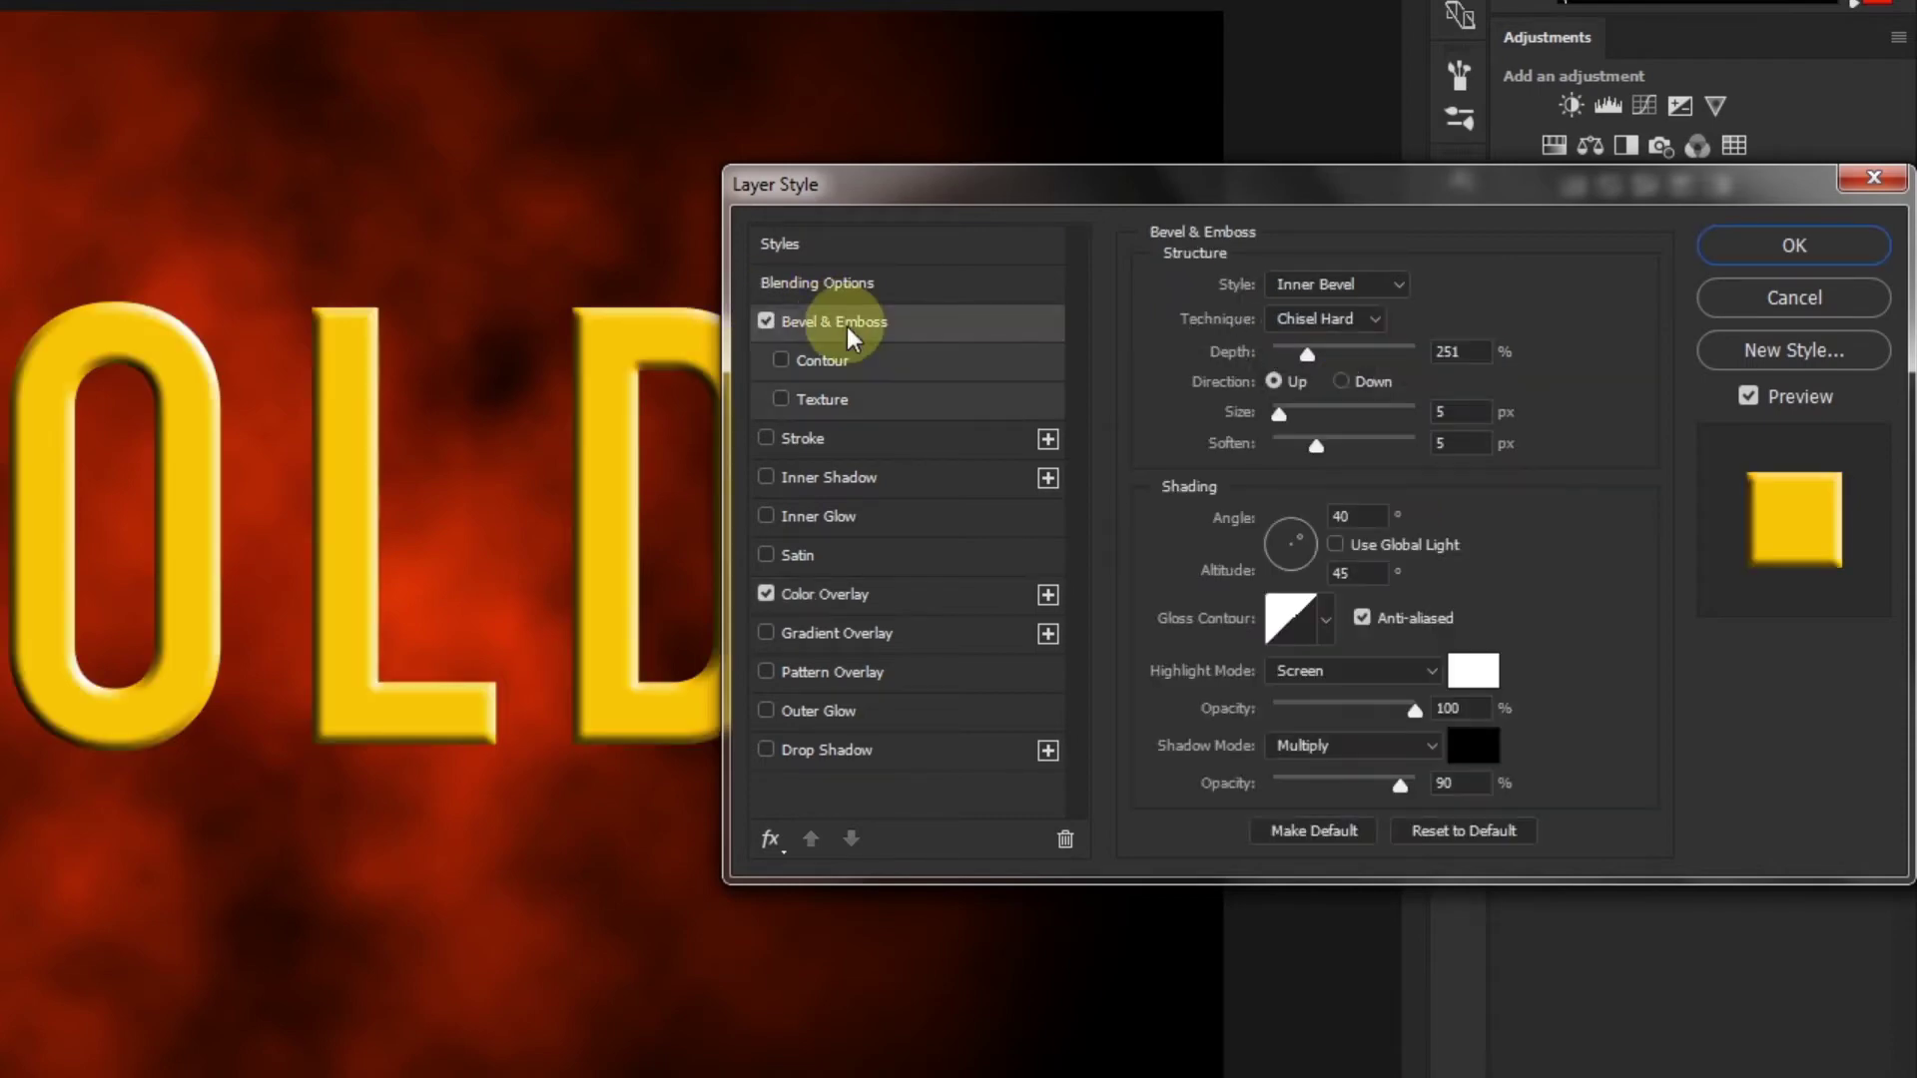
drag(946, 186, 918, 105)
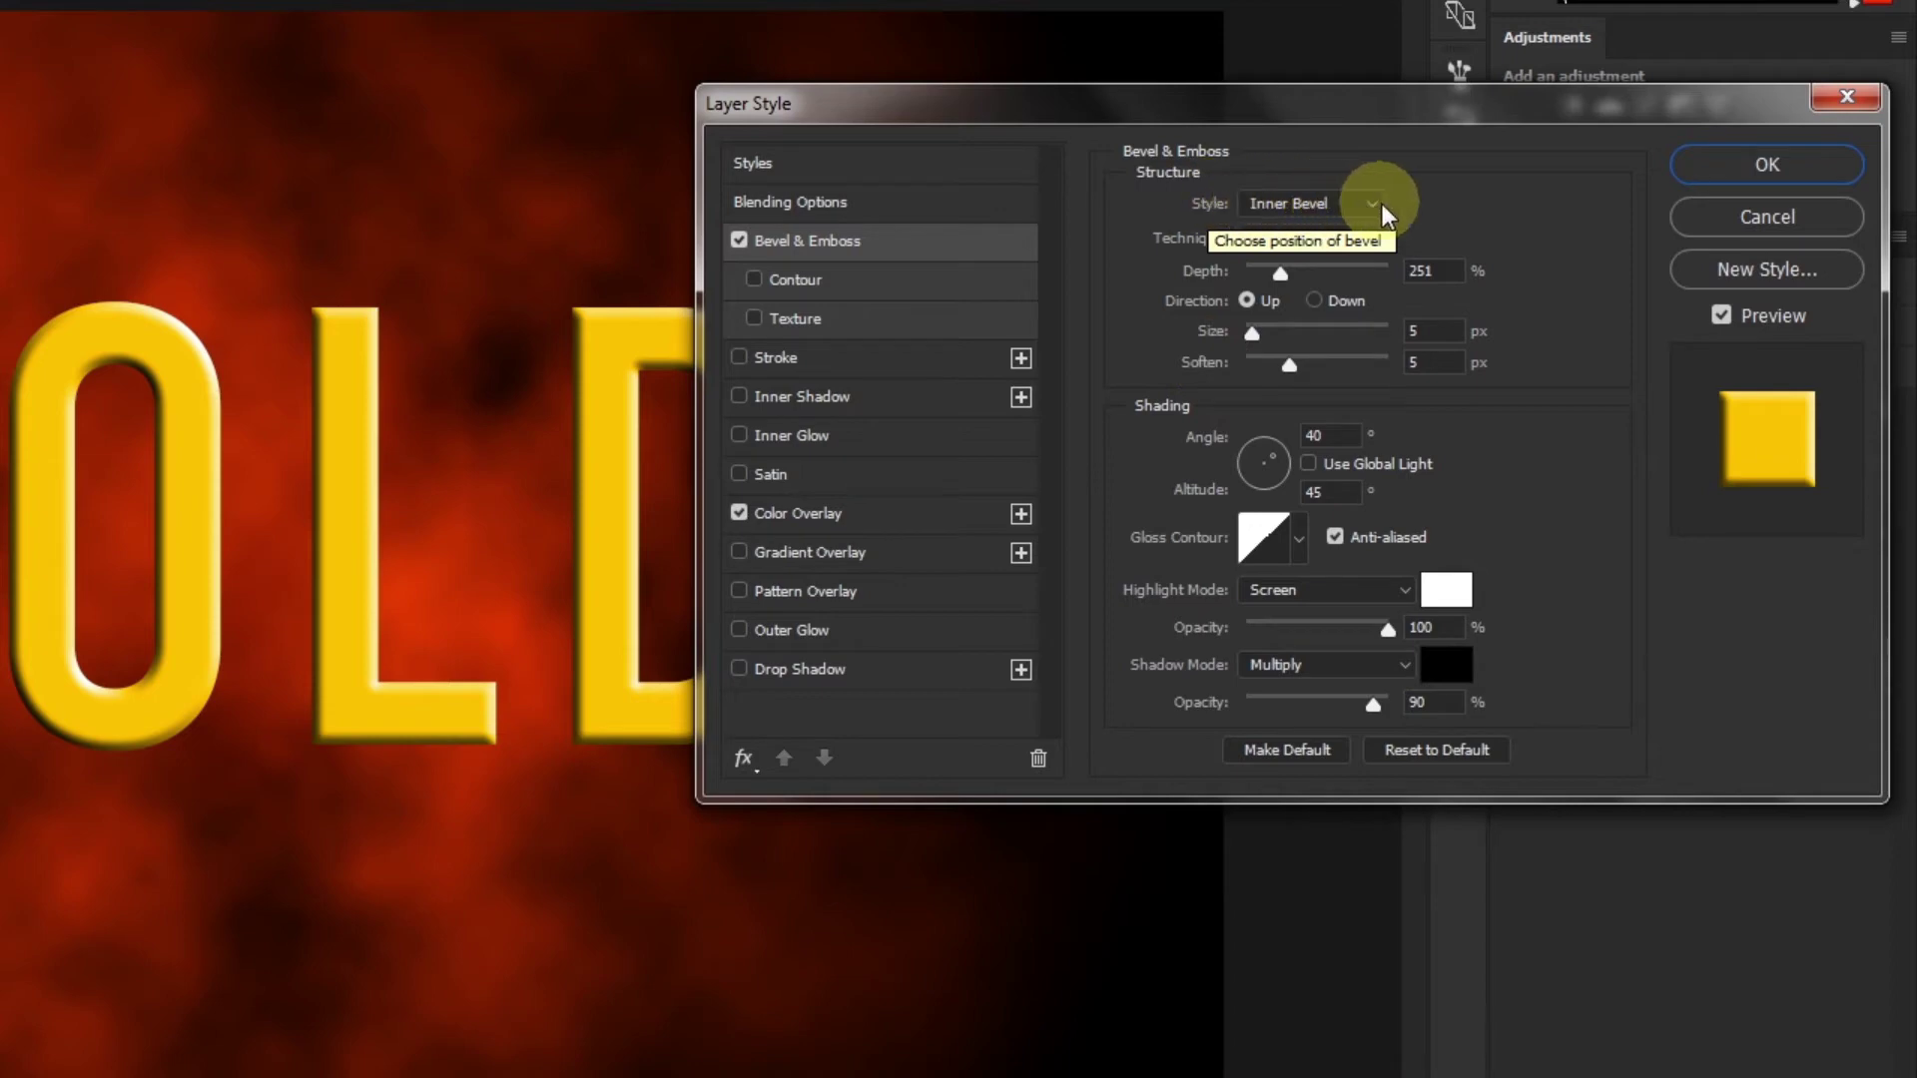
click(1350, 243)
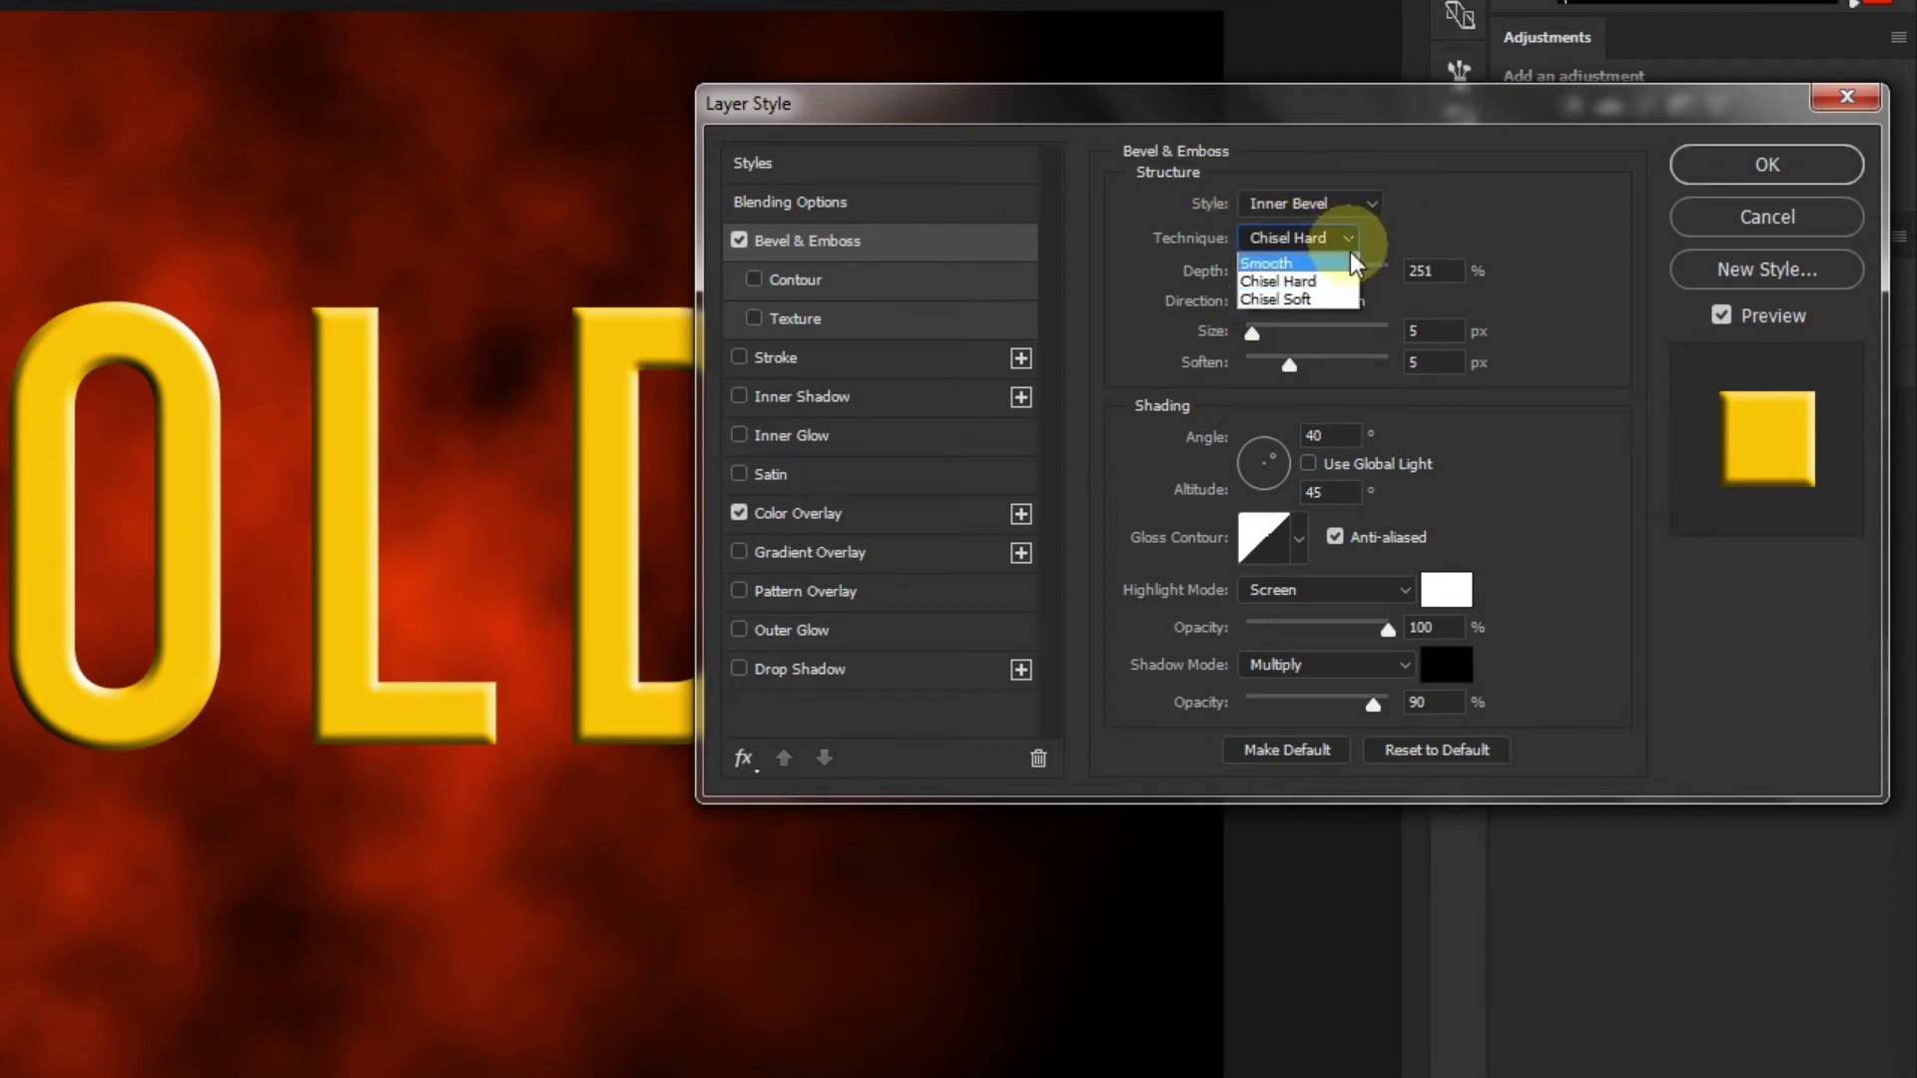
click(1416, 280)
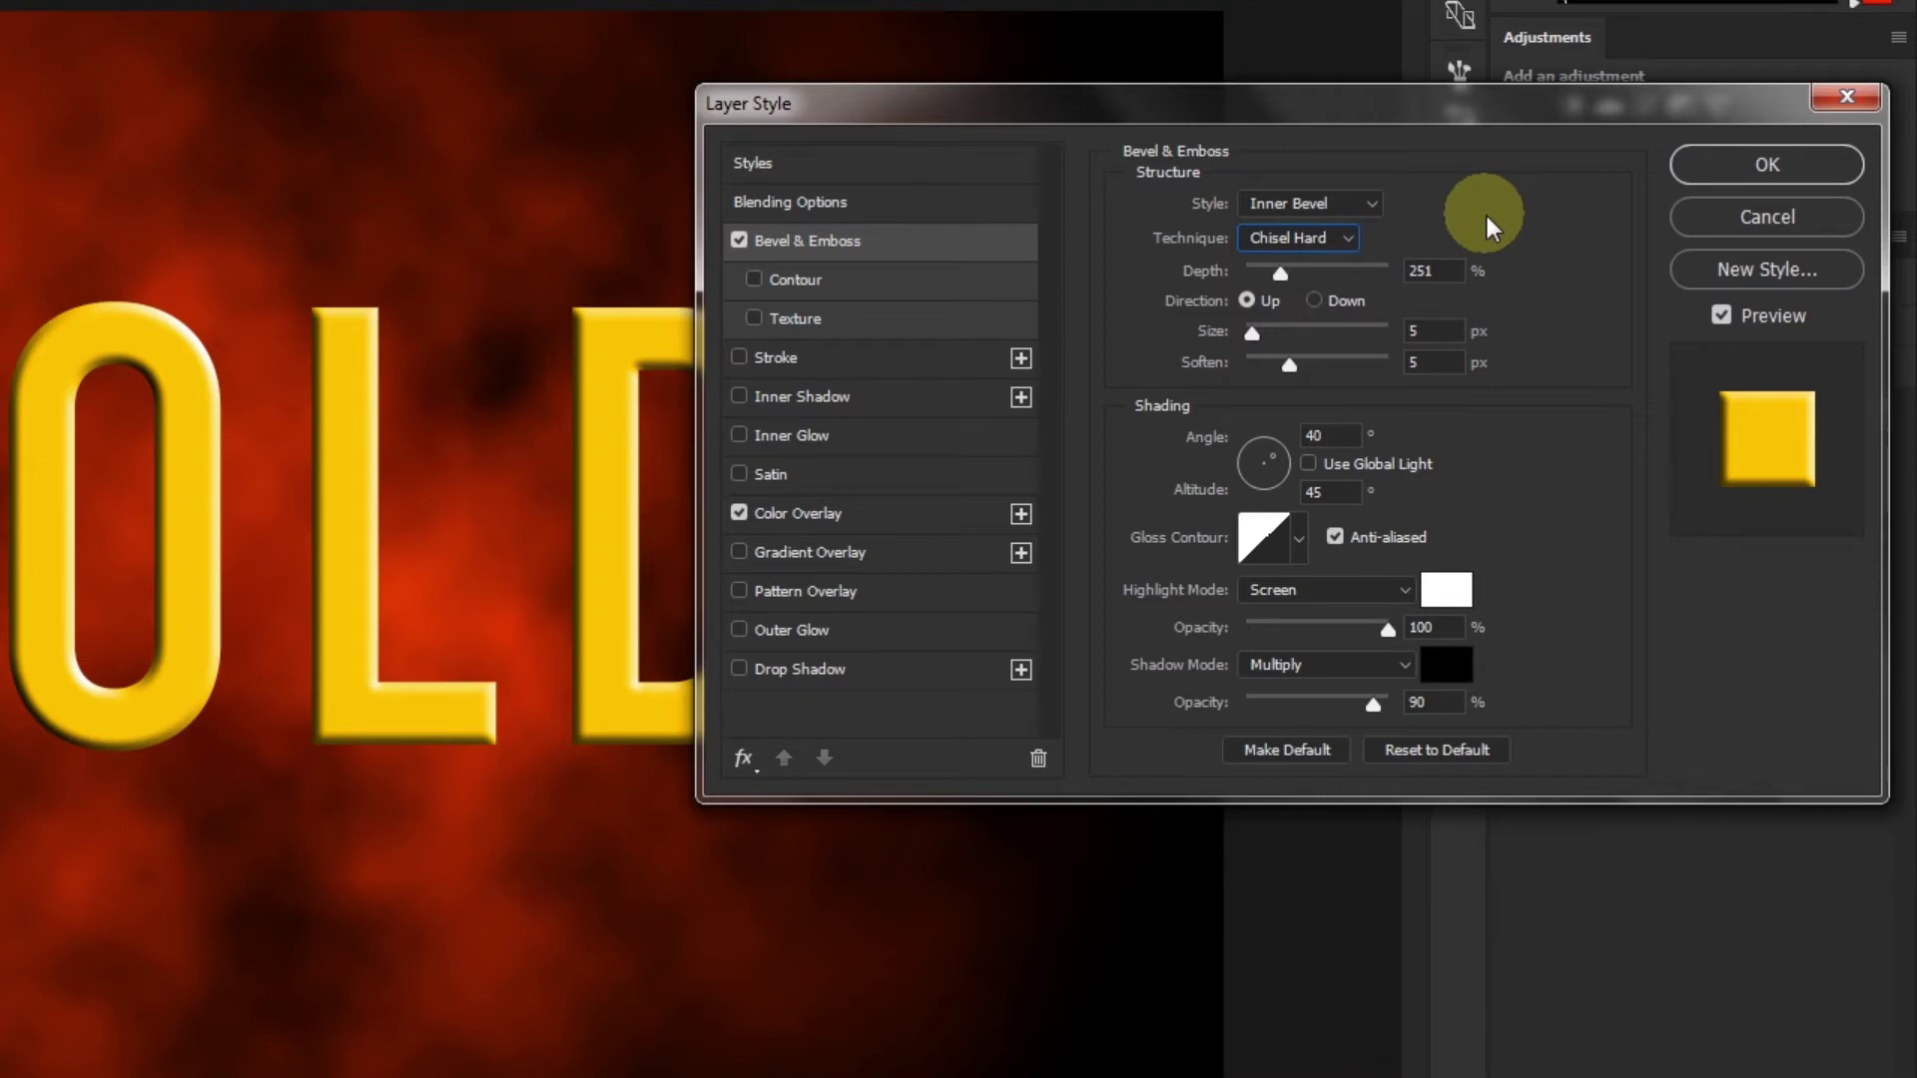
click(1279, 273)
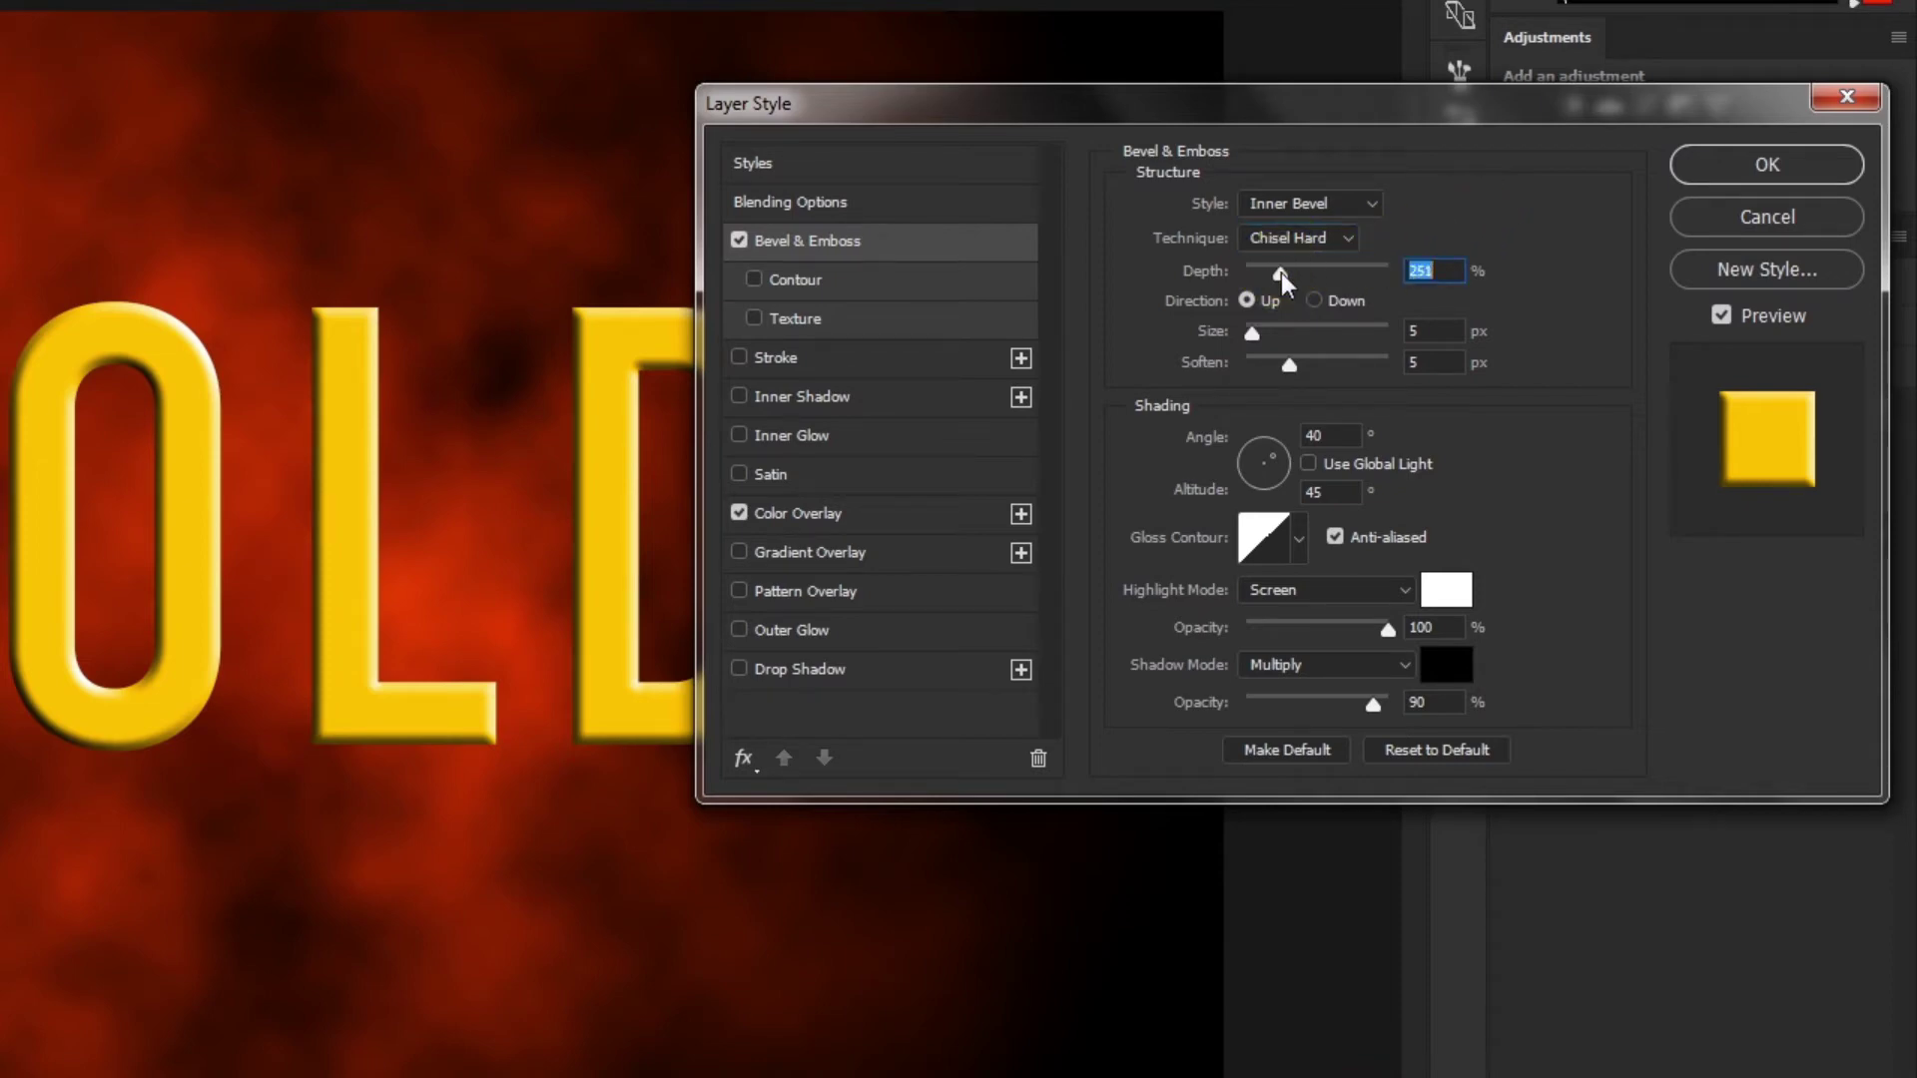
drag(1280, 272, 1427, 273)
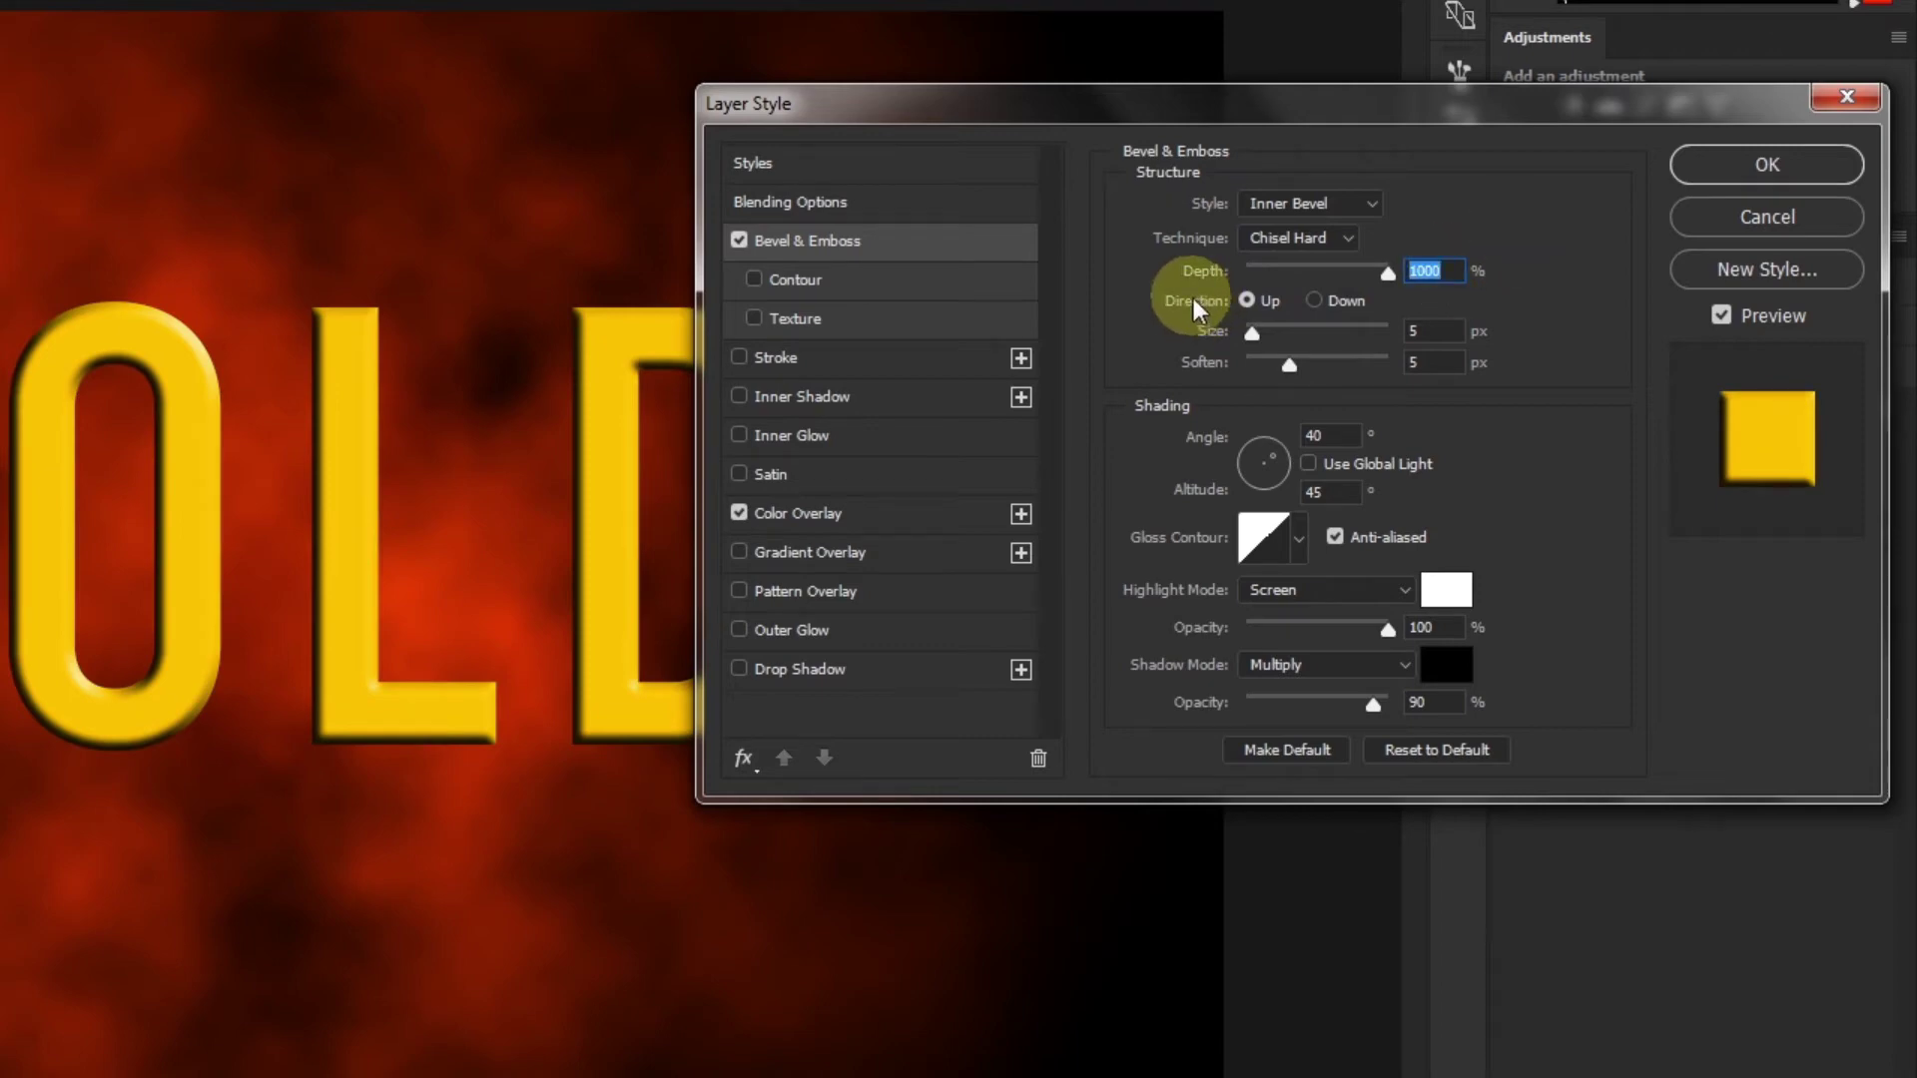
click(1314, 299)
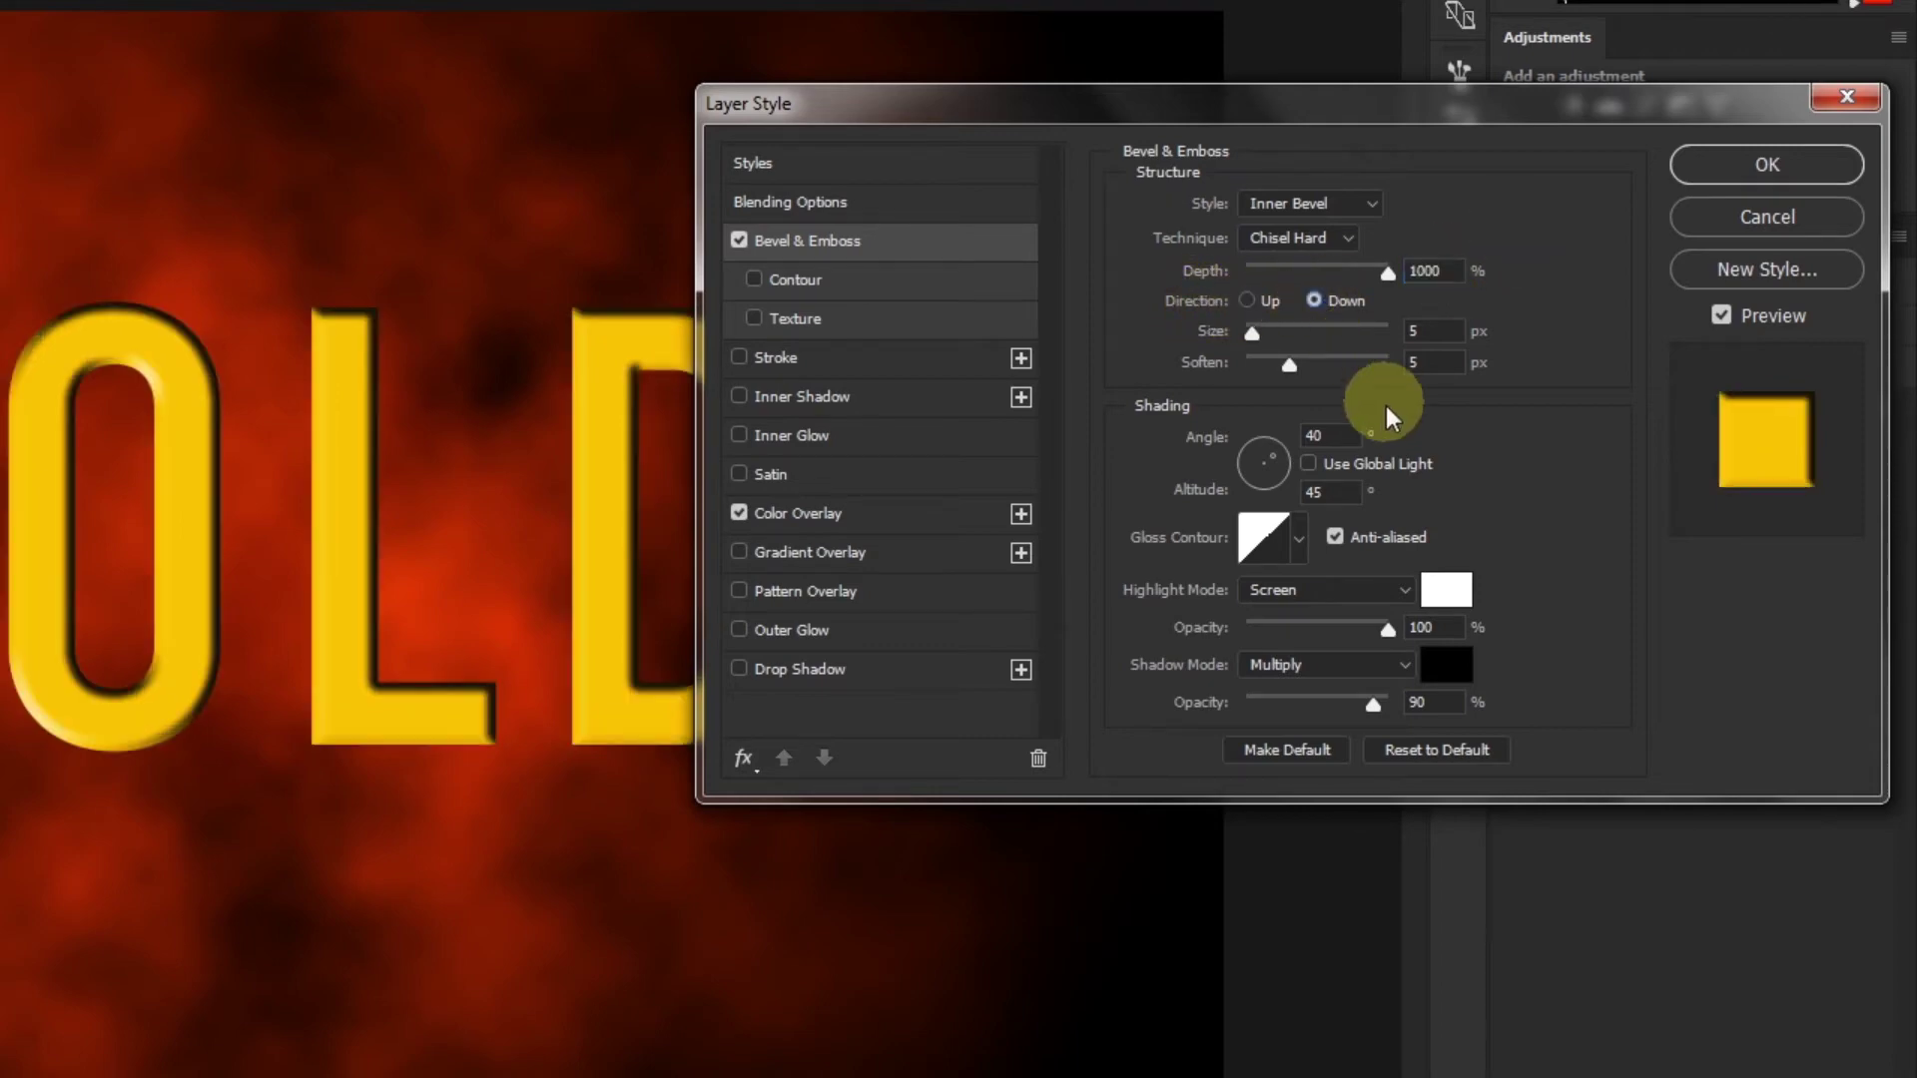
Step: Set the bevel's size to 107 px and its soften value to 0 px
drag(1260, 334, 1316, 342)
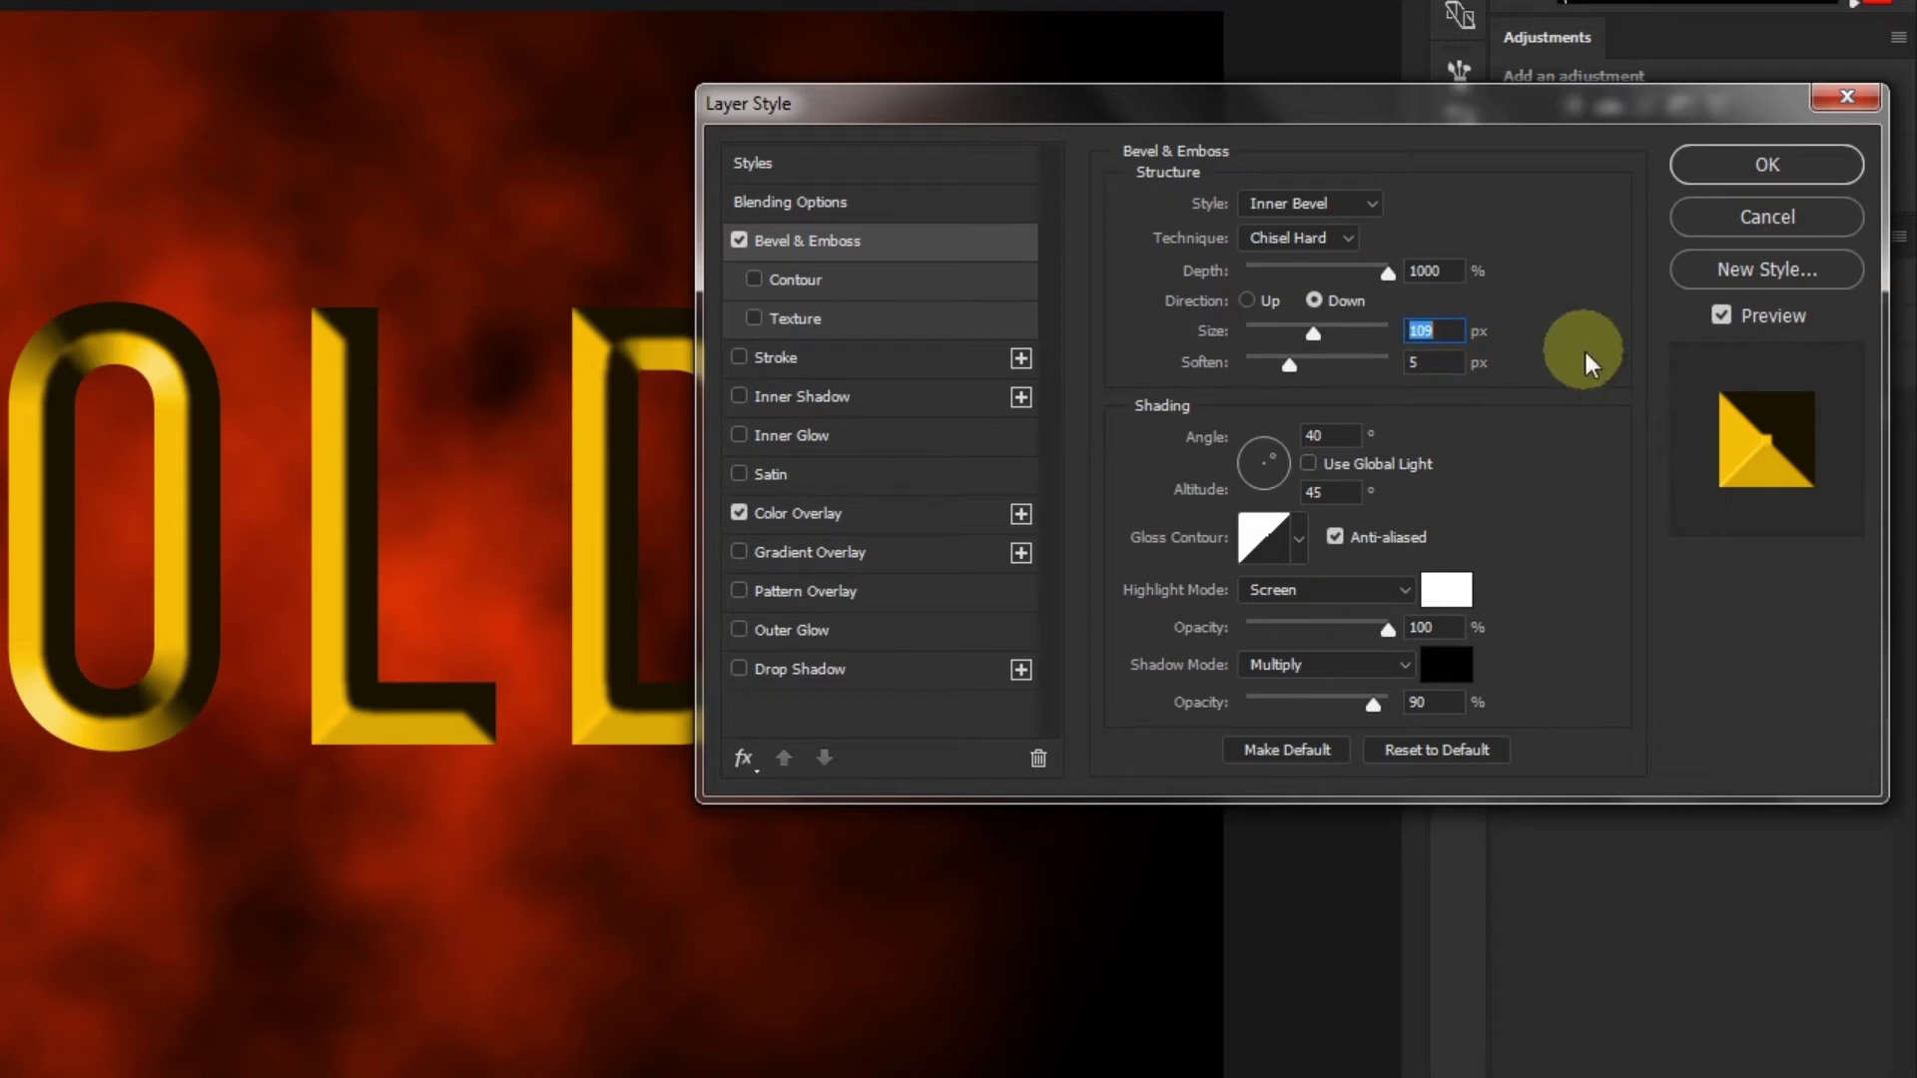
key(Down)
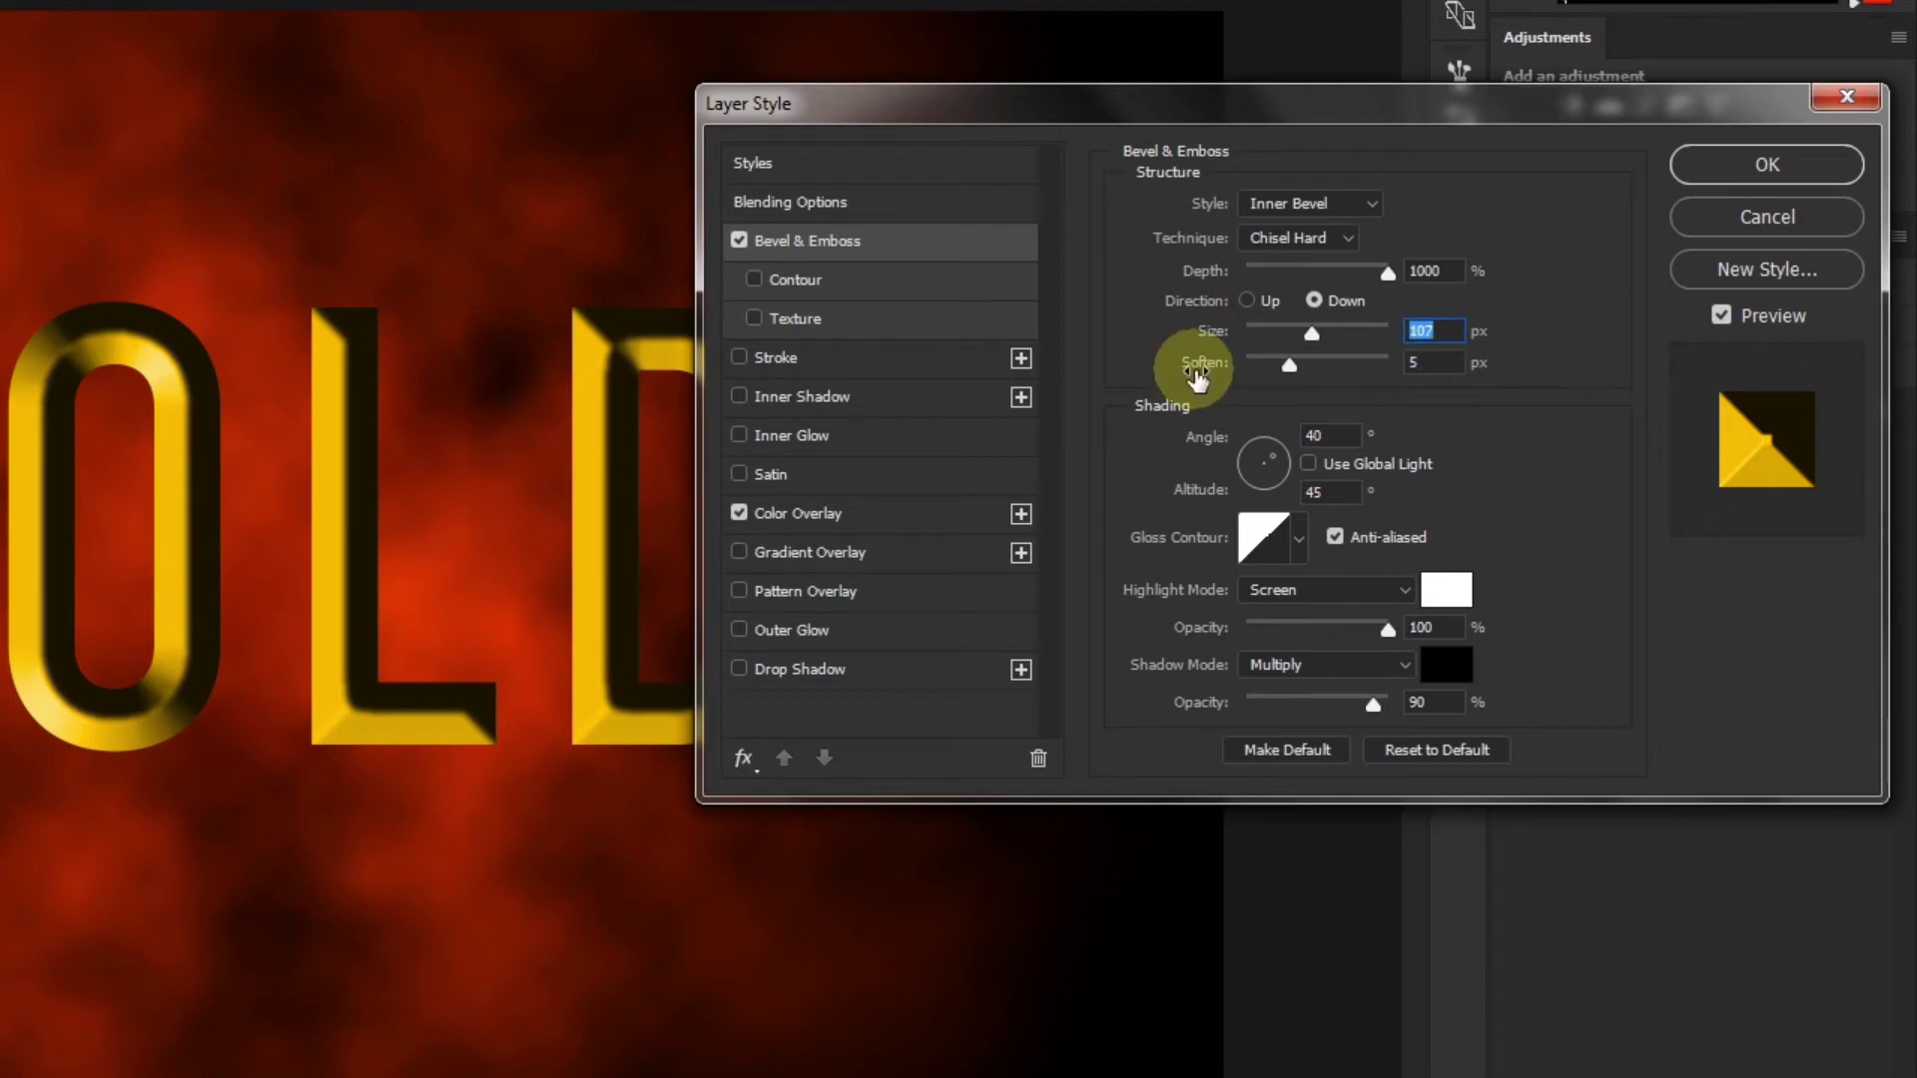
key(Tab)
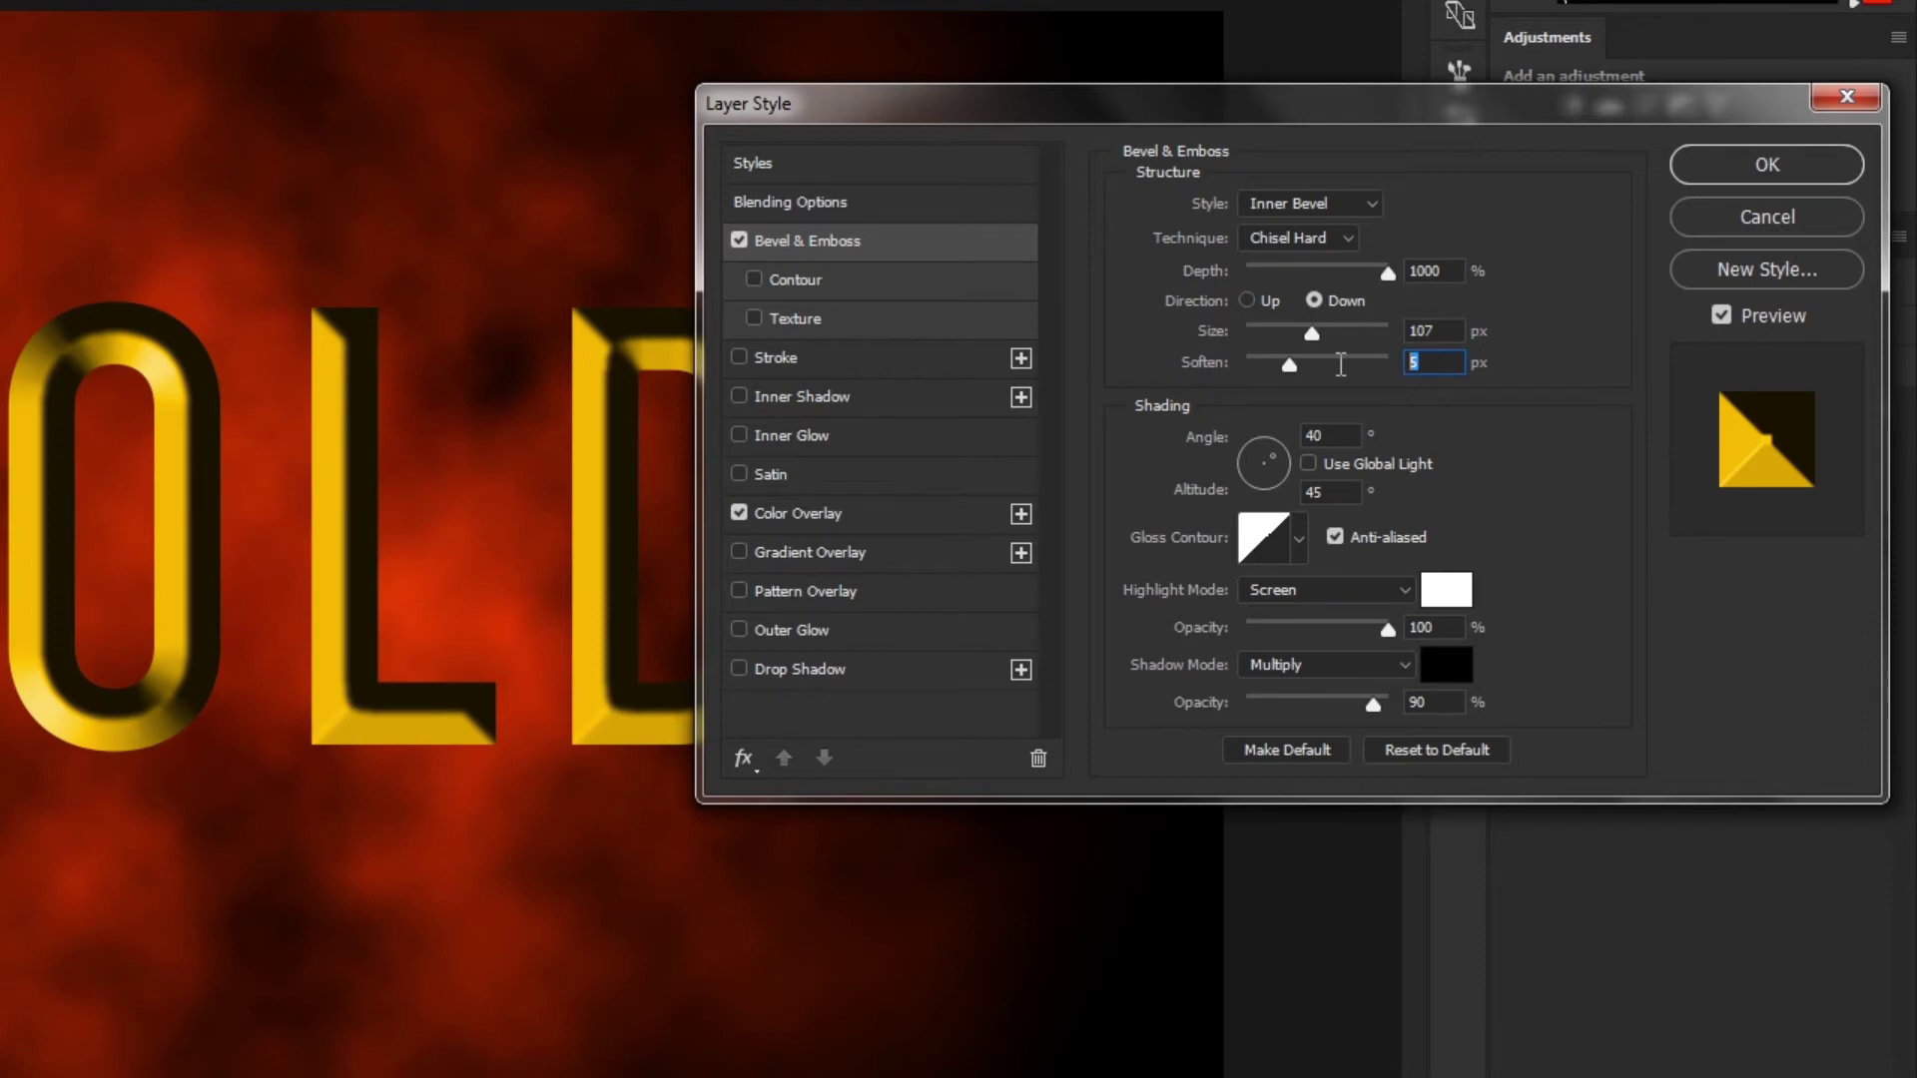
text(0)
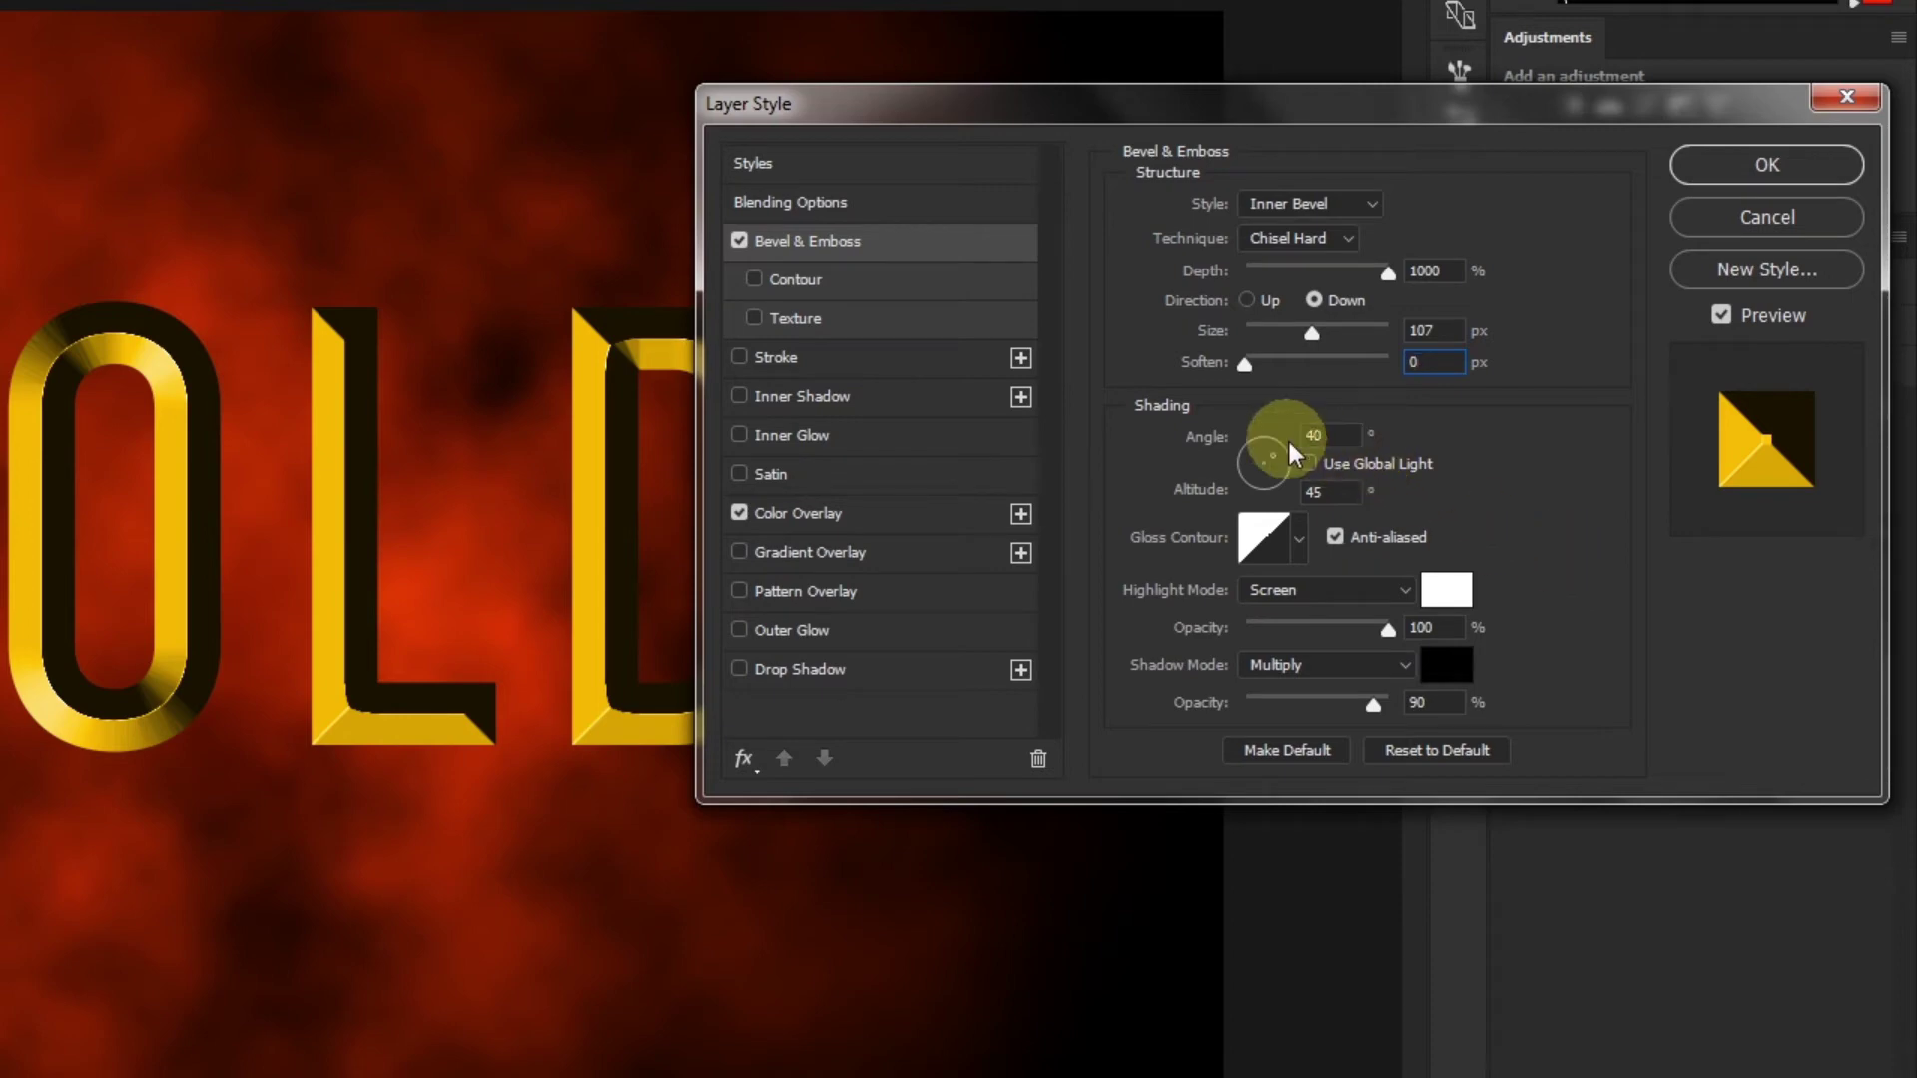
Step: Set the bevel's shading angle to 80° and its altitude to 53°
click(1316, 437)
click(1212, 444)
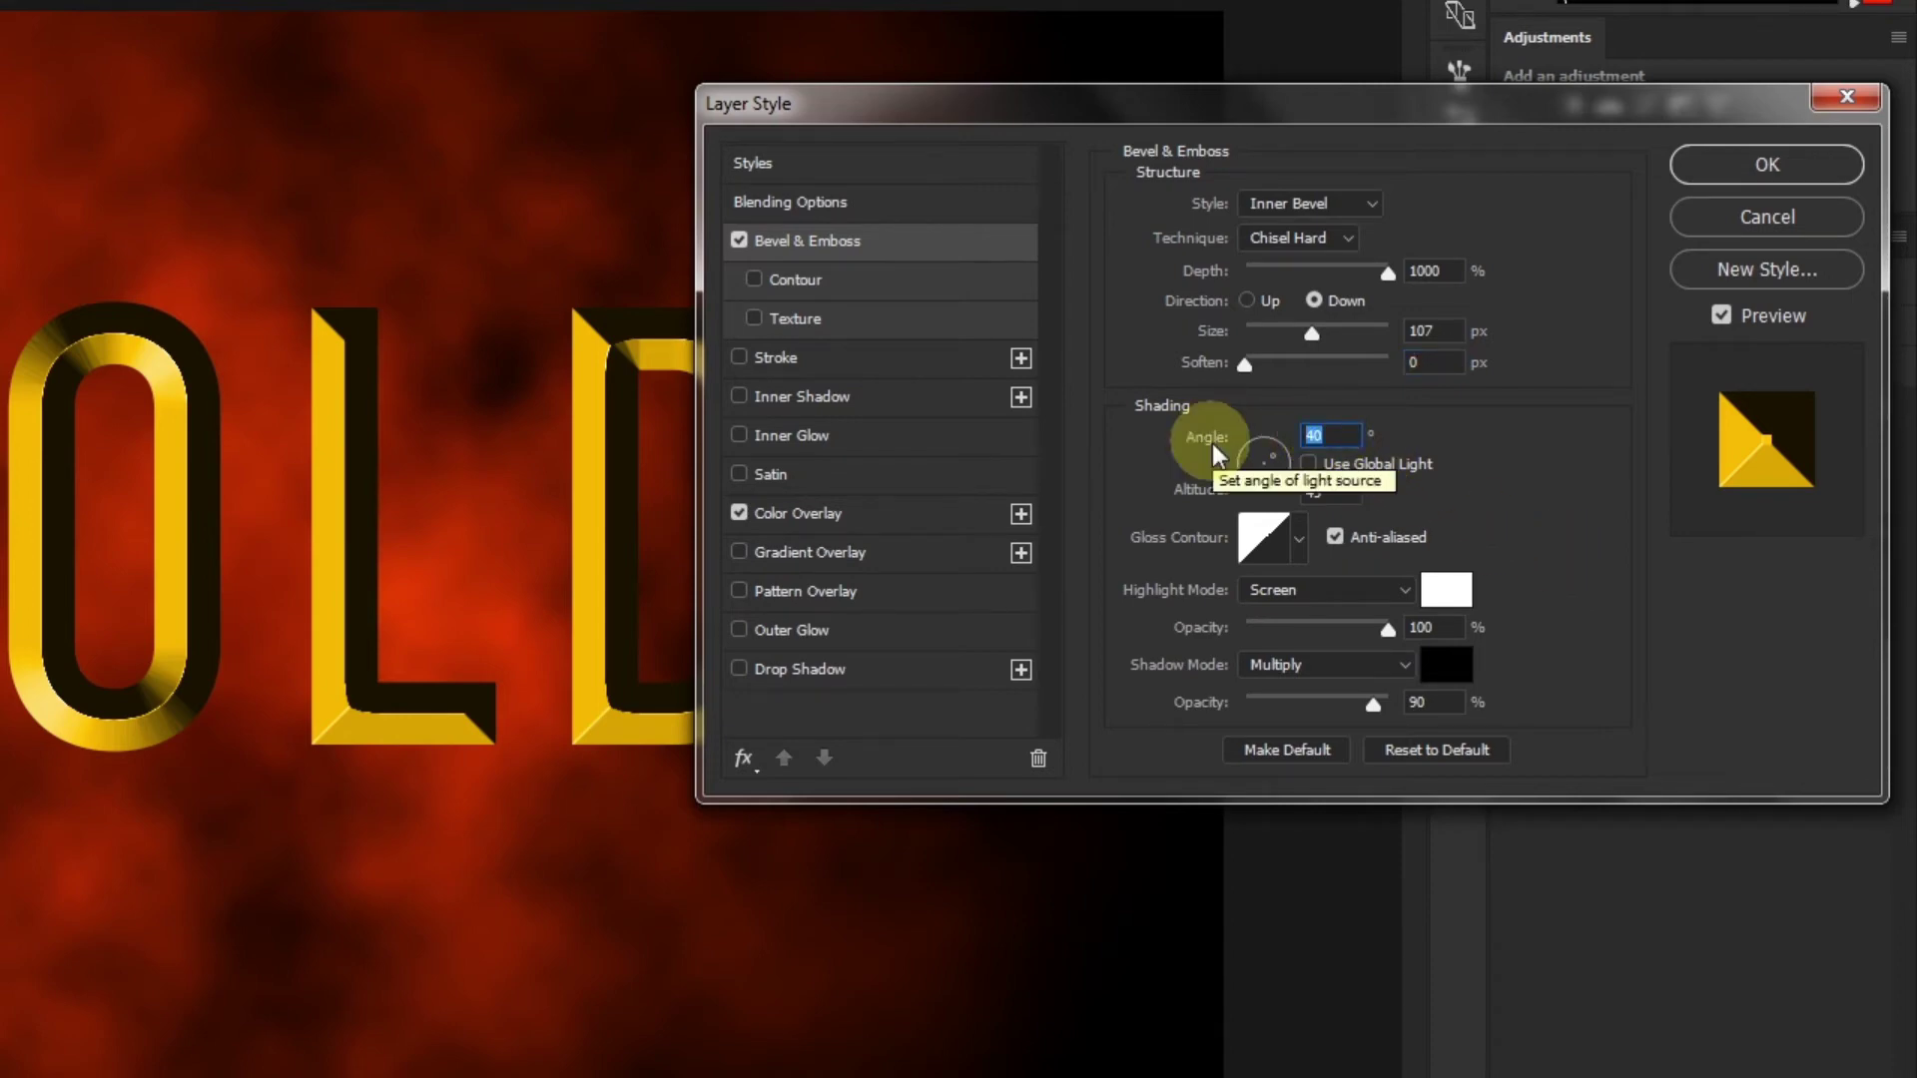
text(80)
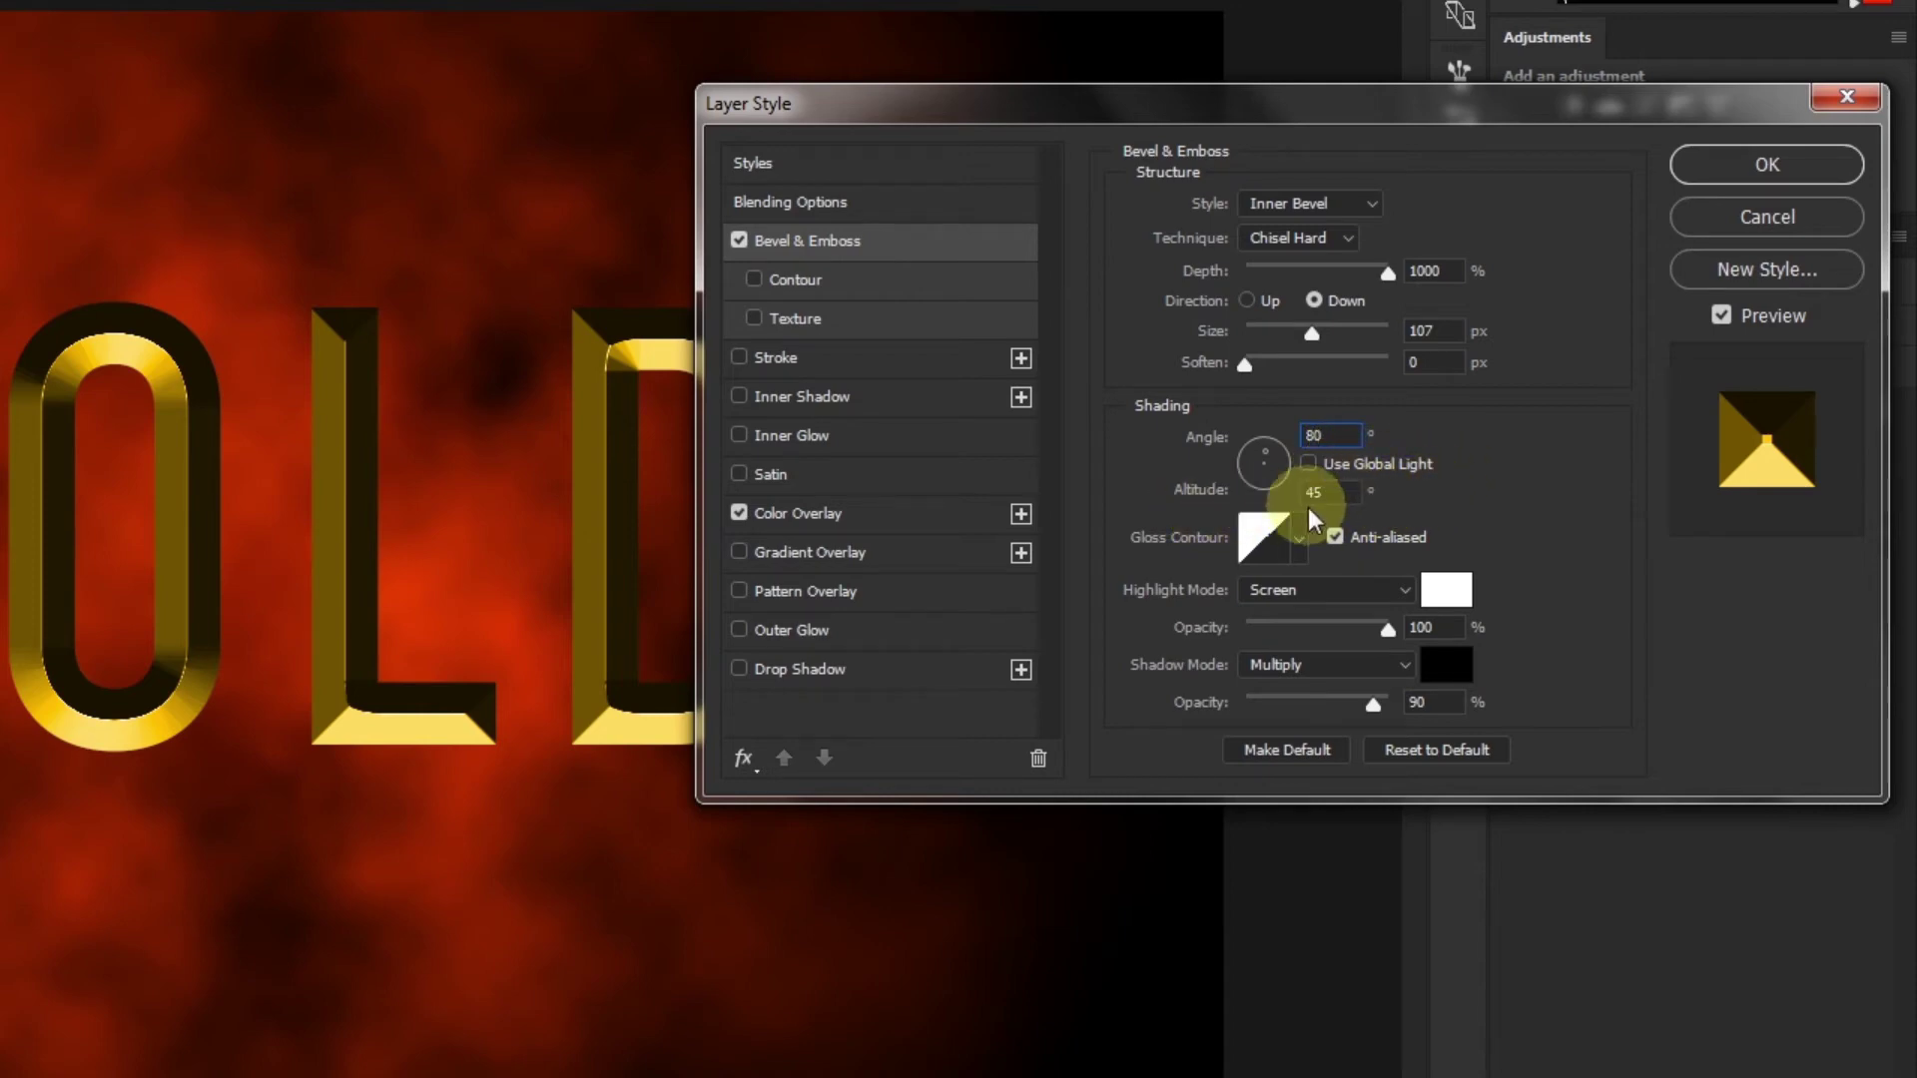
double_click(1331, 494)
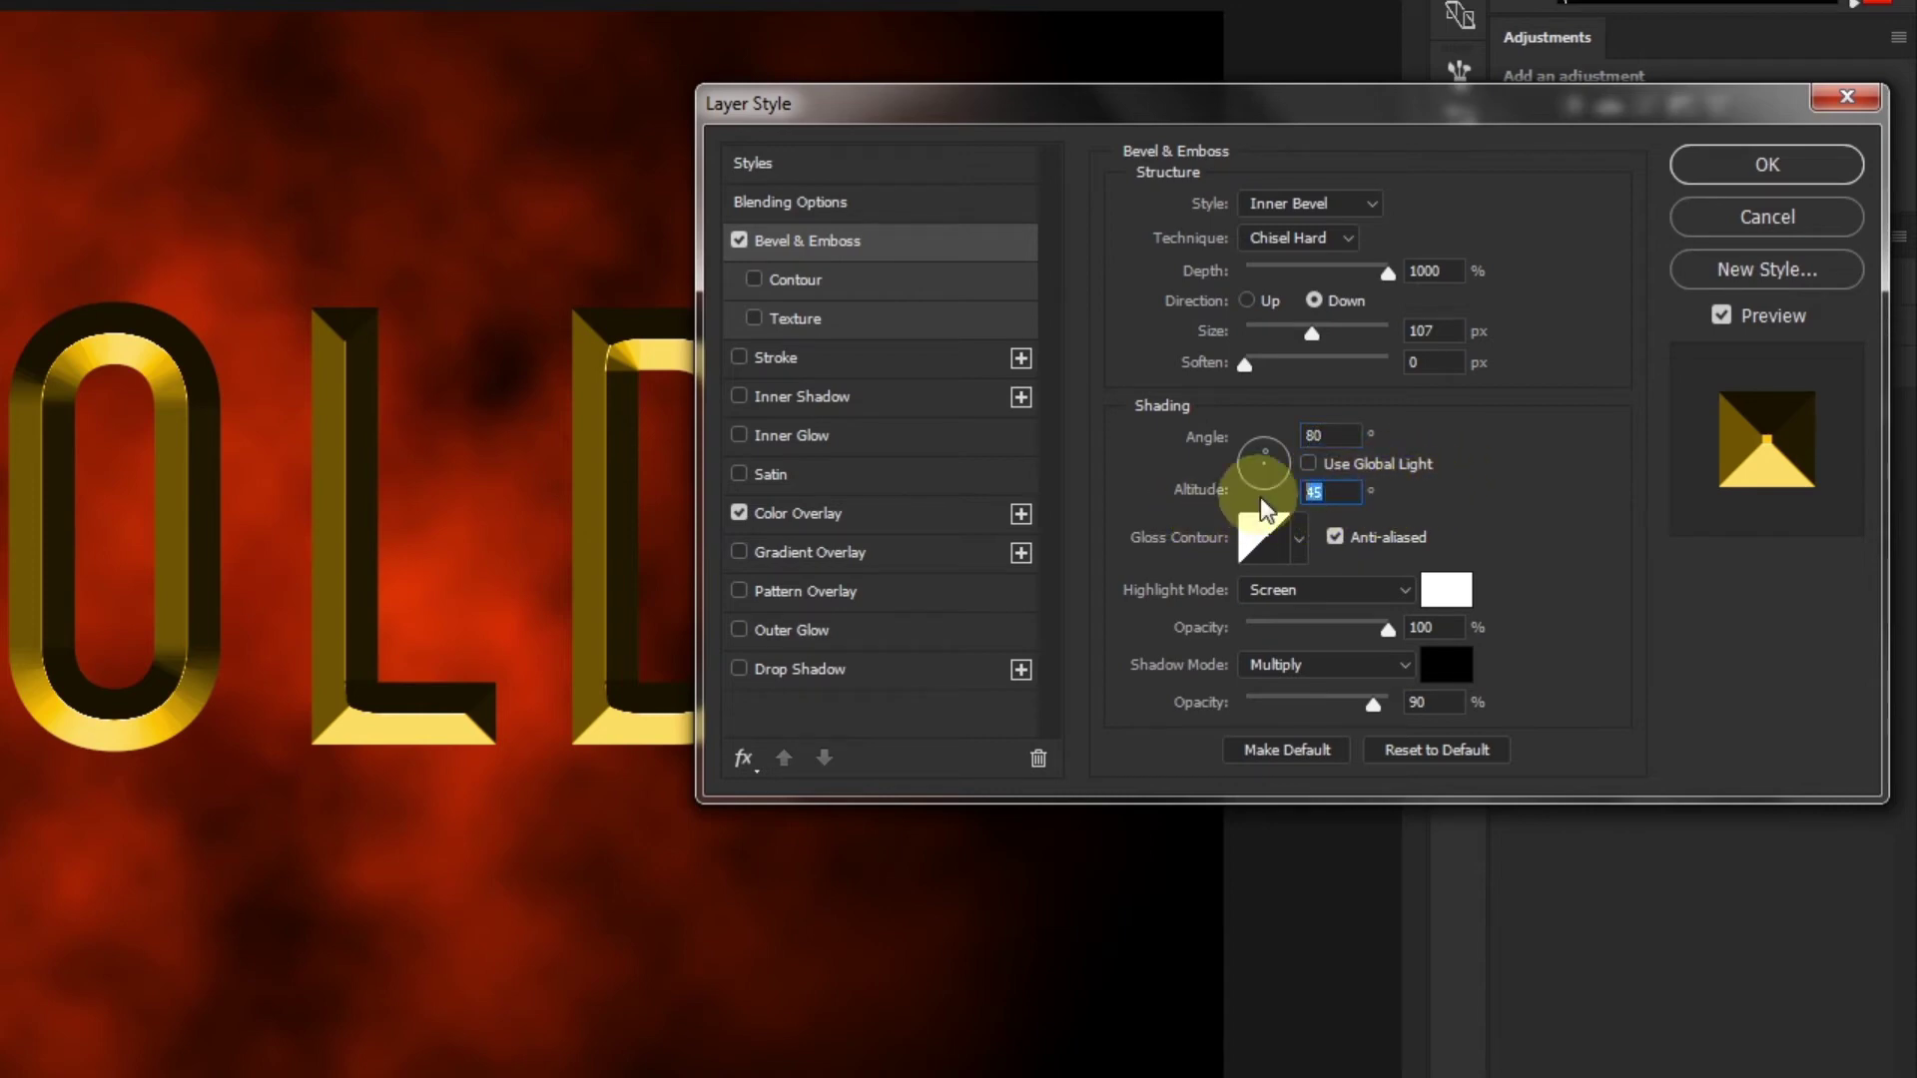
text(53)
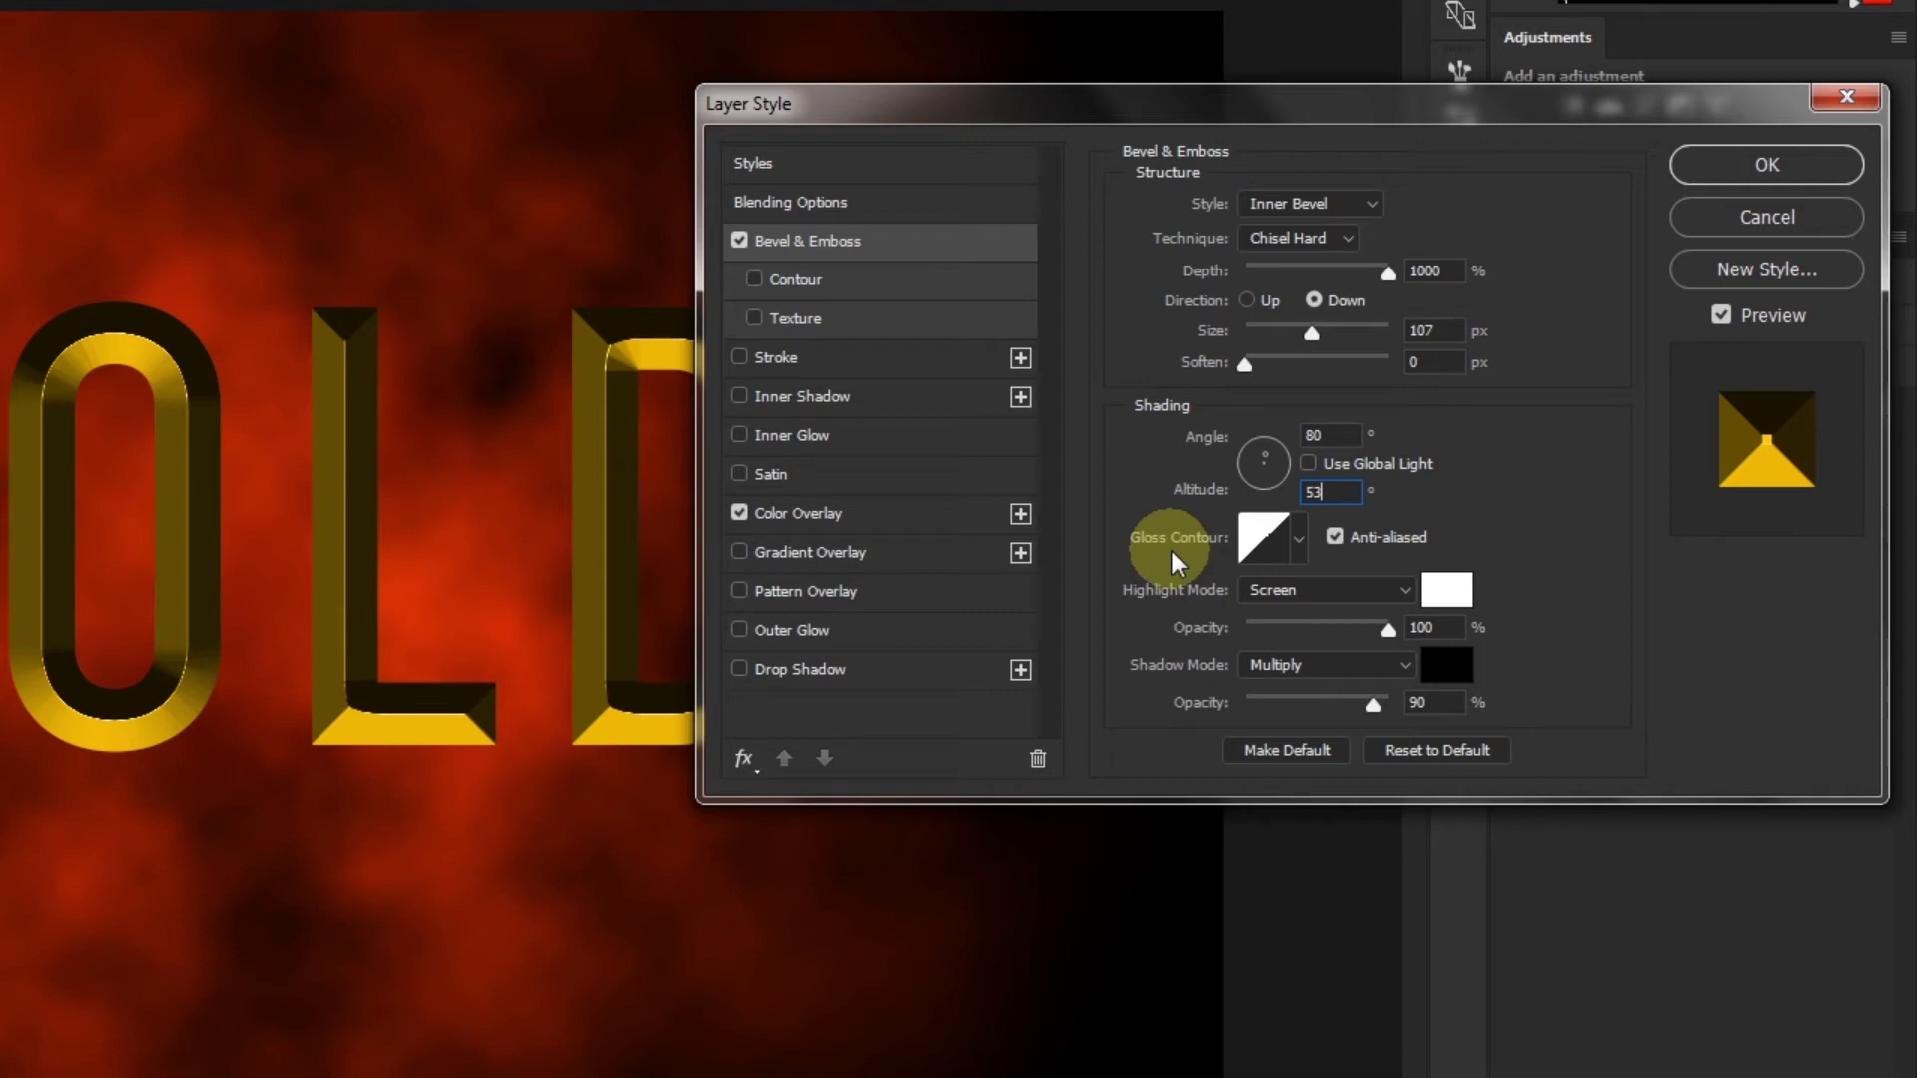
Step: Try the multi-peaked gloss contour in the first slot of the presets' third row, and return to the Linear contour
click(1300, 537)
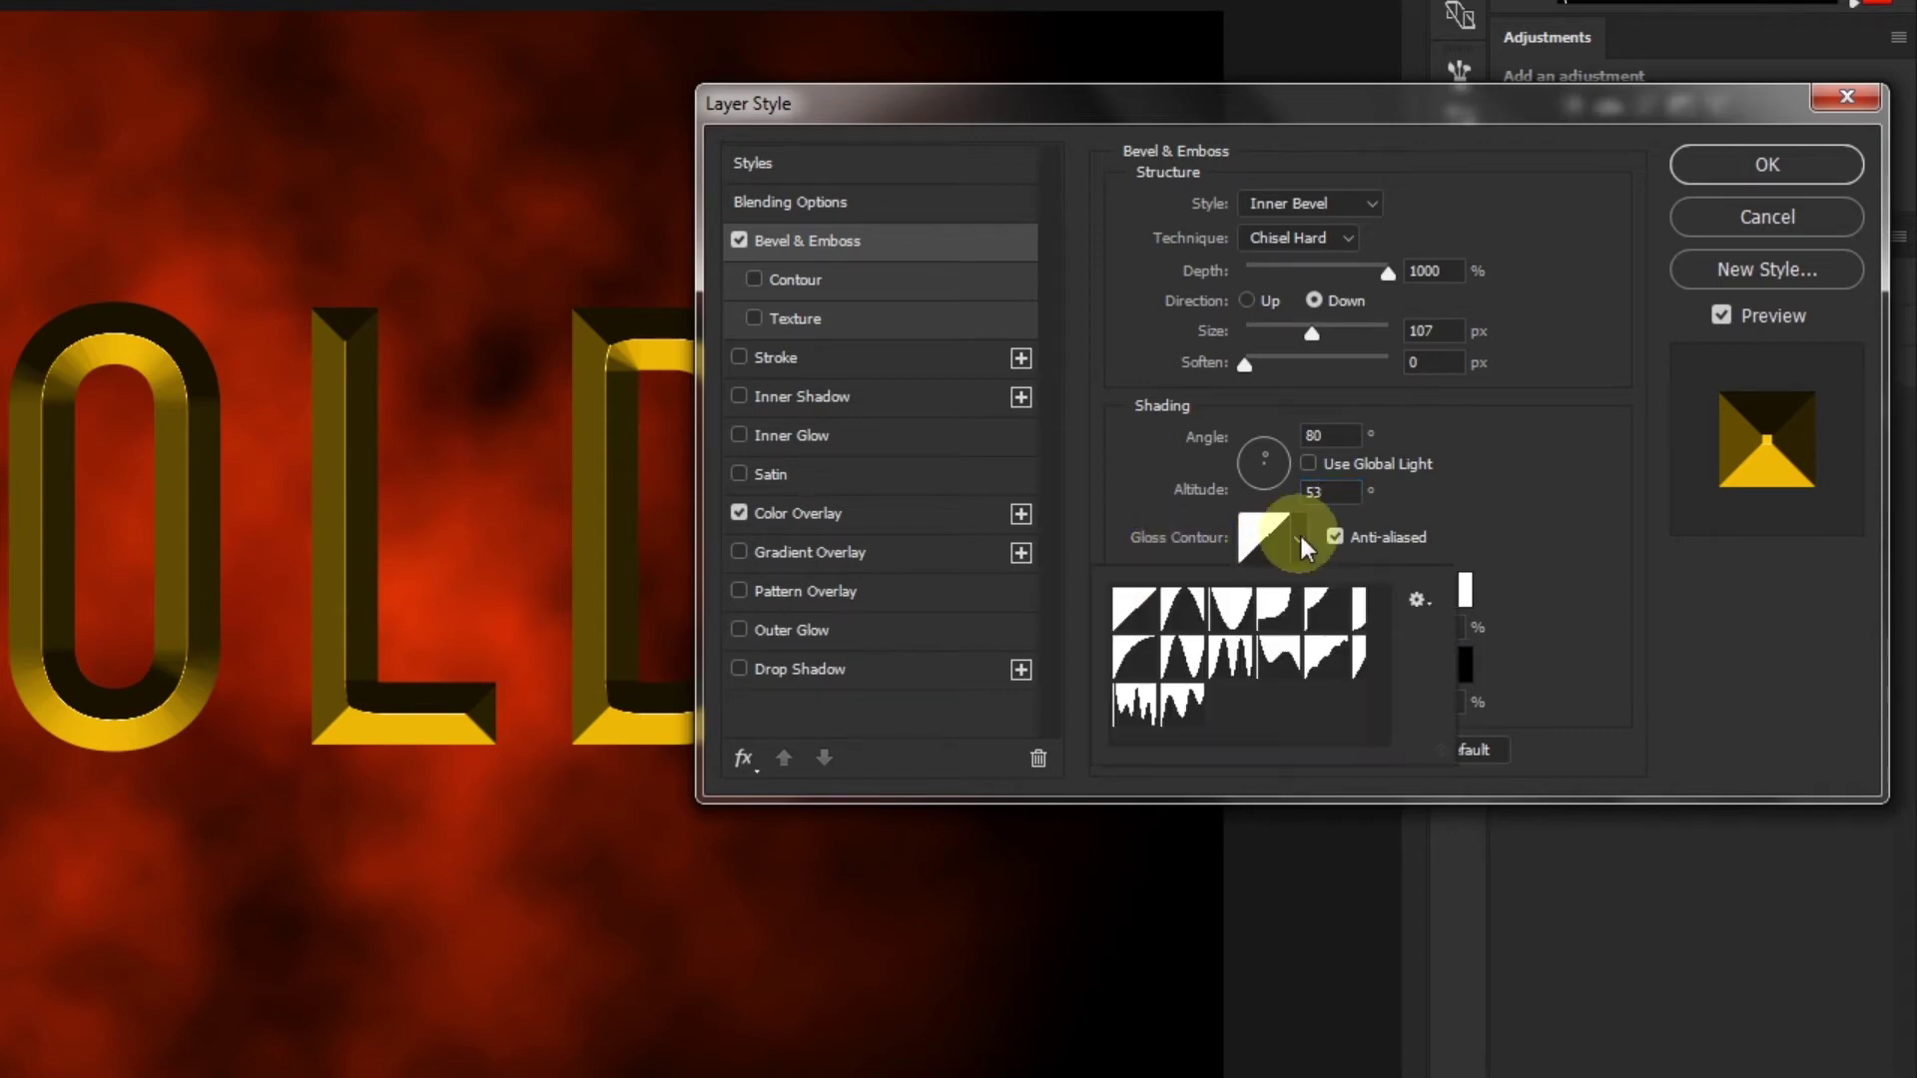
click(1137, 711)
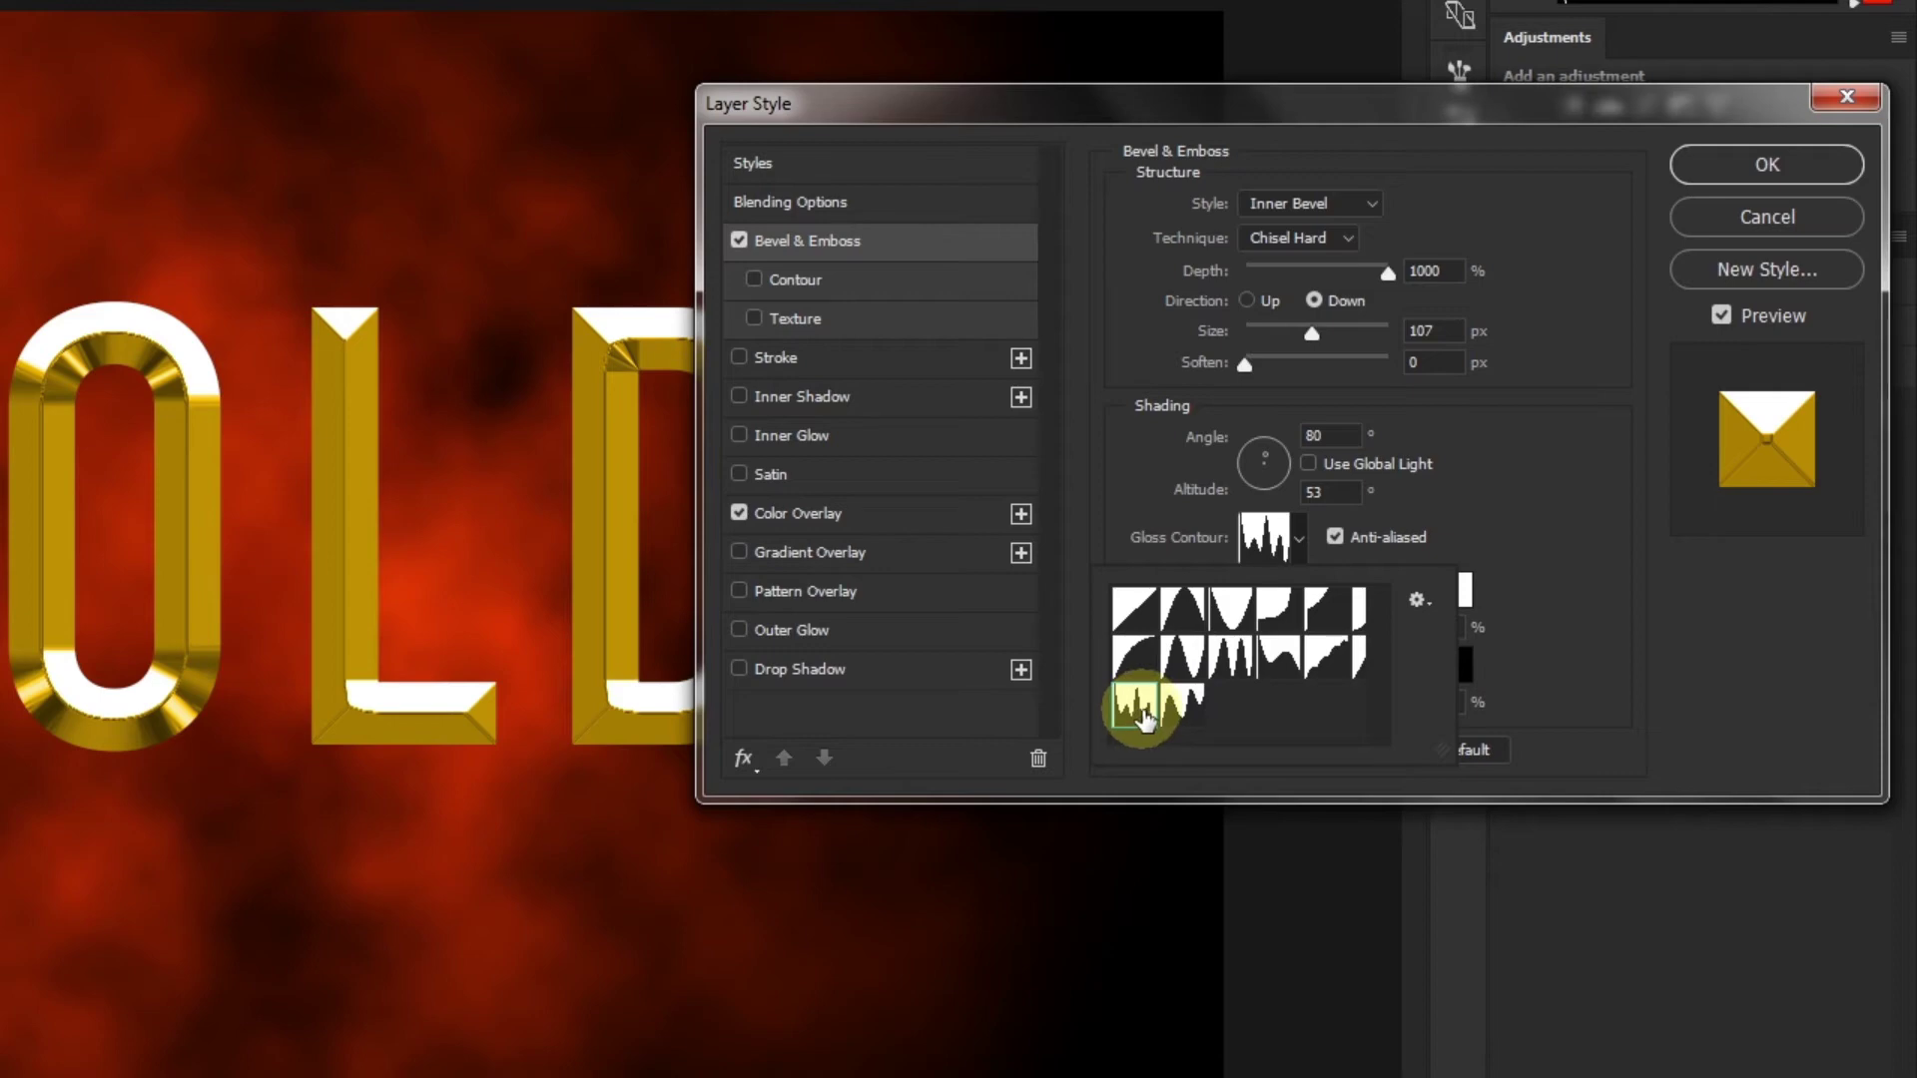
click(1489, 523)
click(1300, 538)
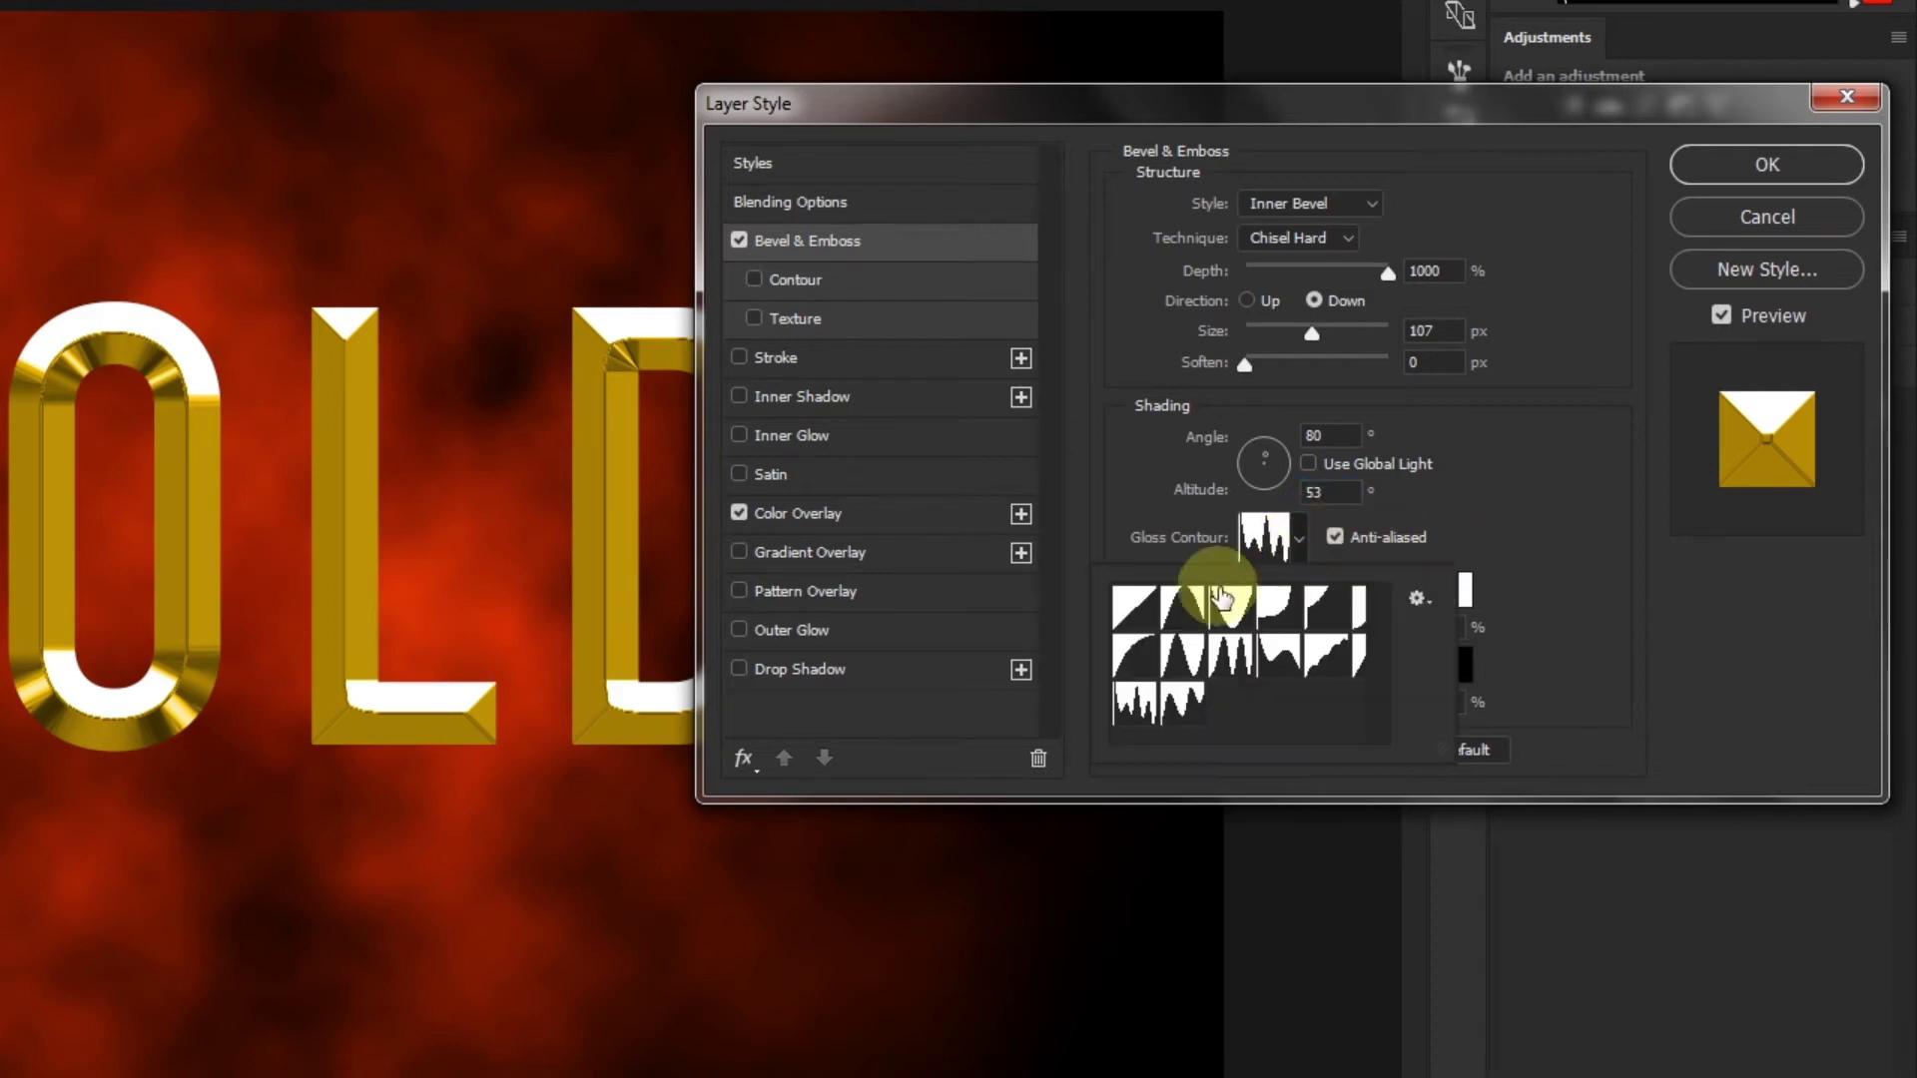
click(1138, 611)
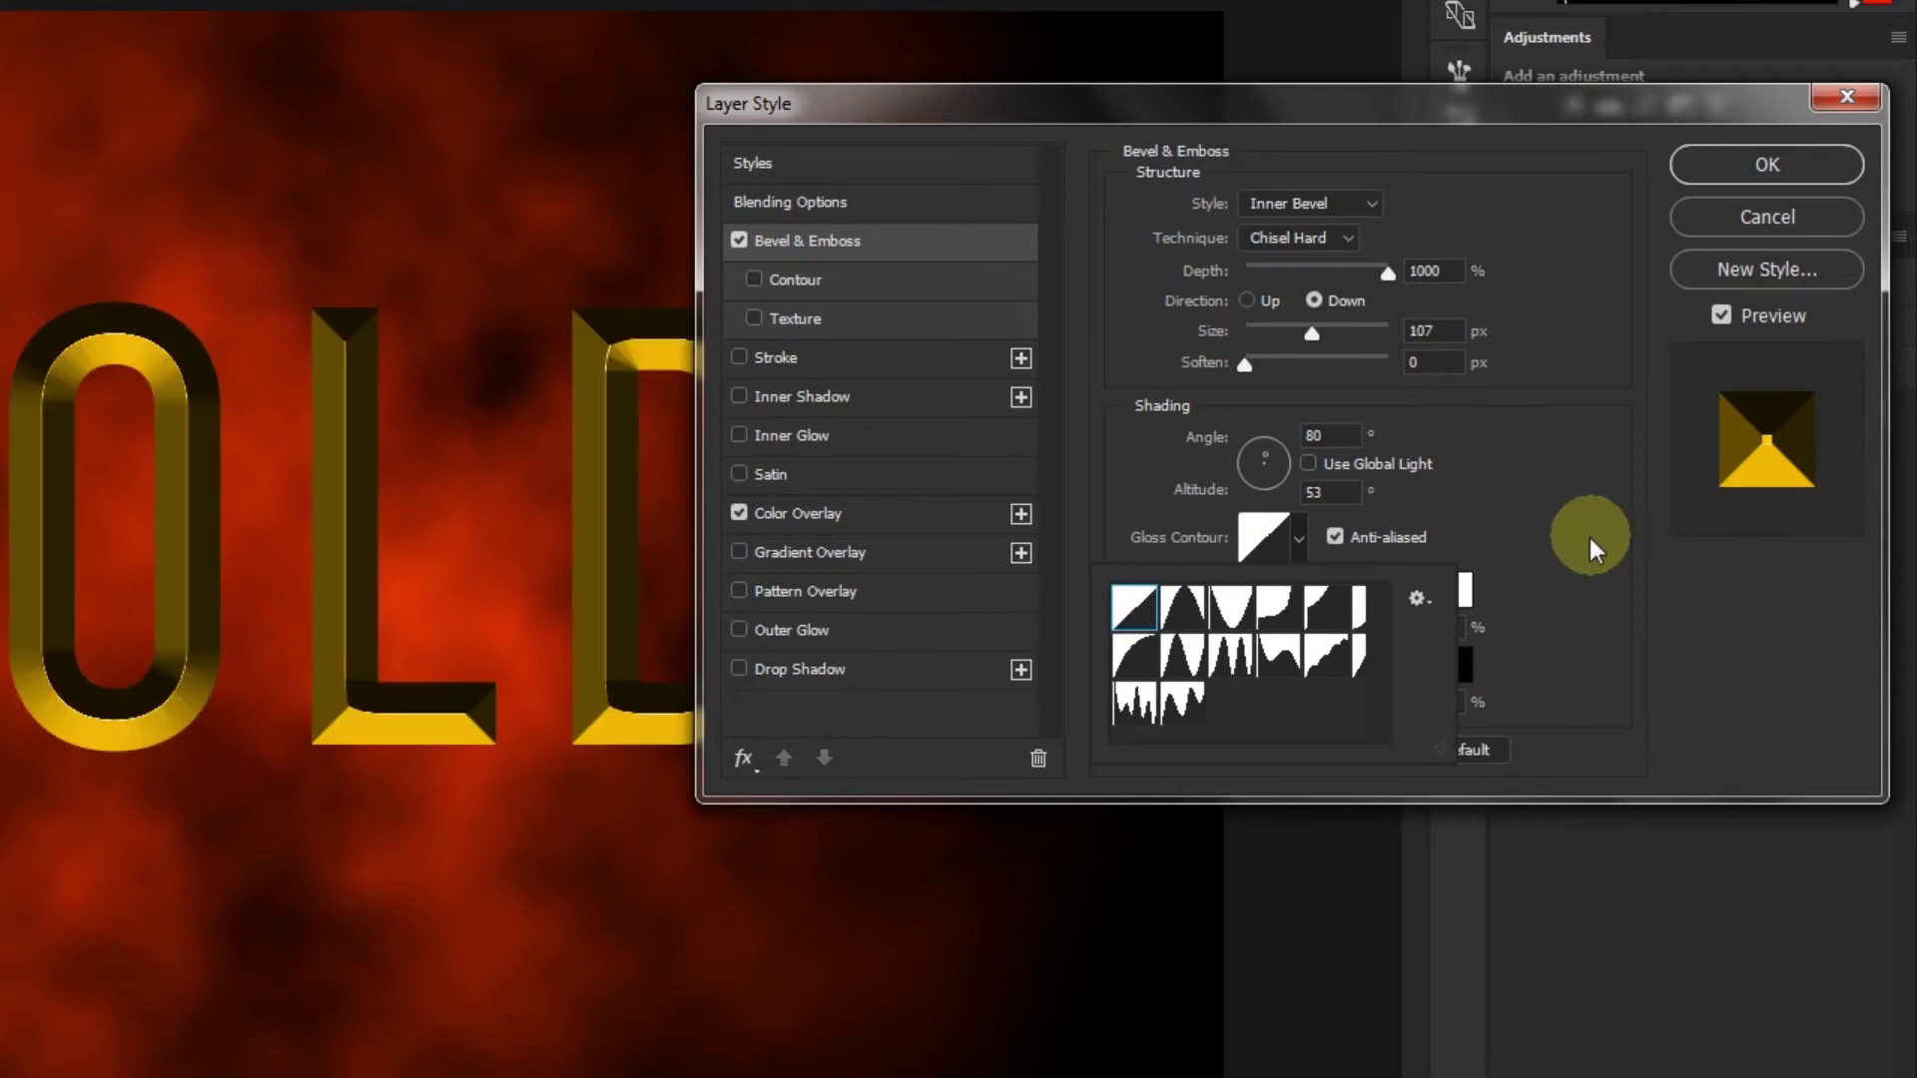
click(1490, 538)
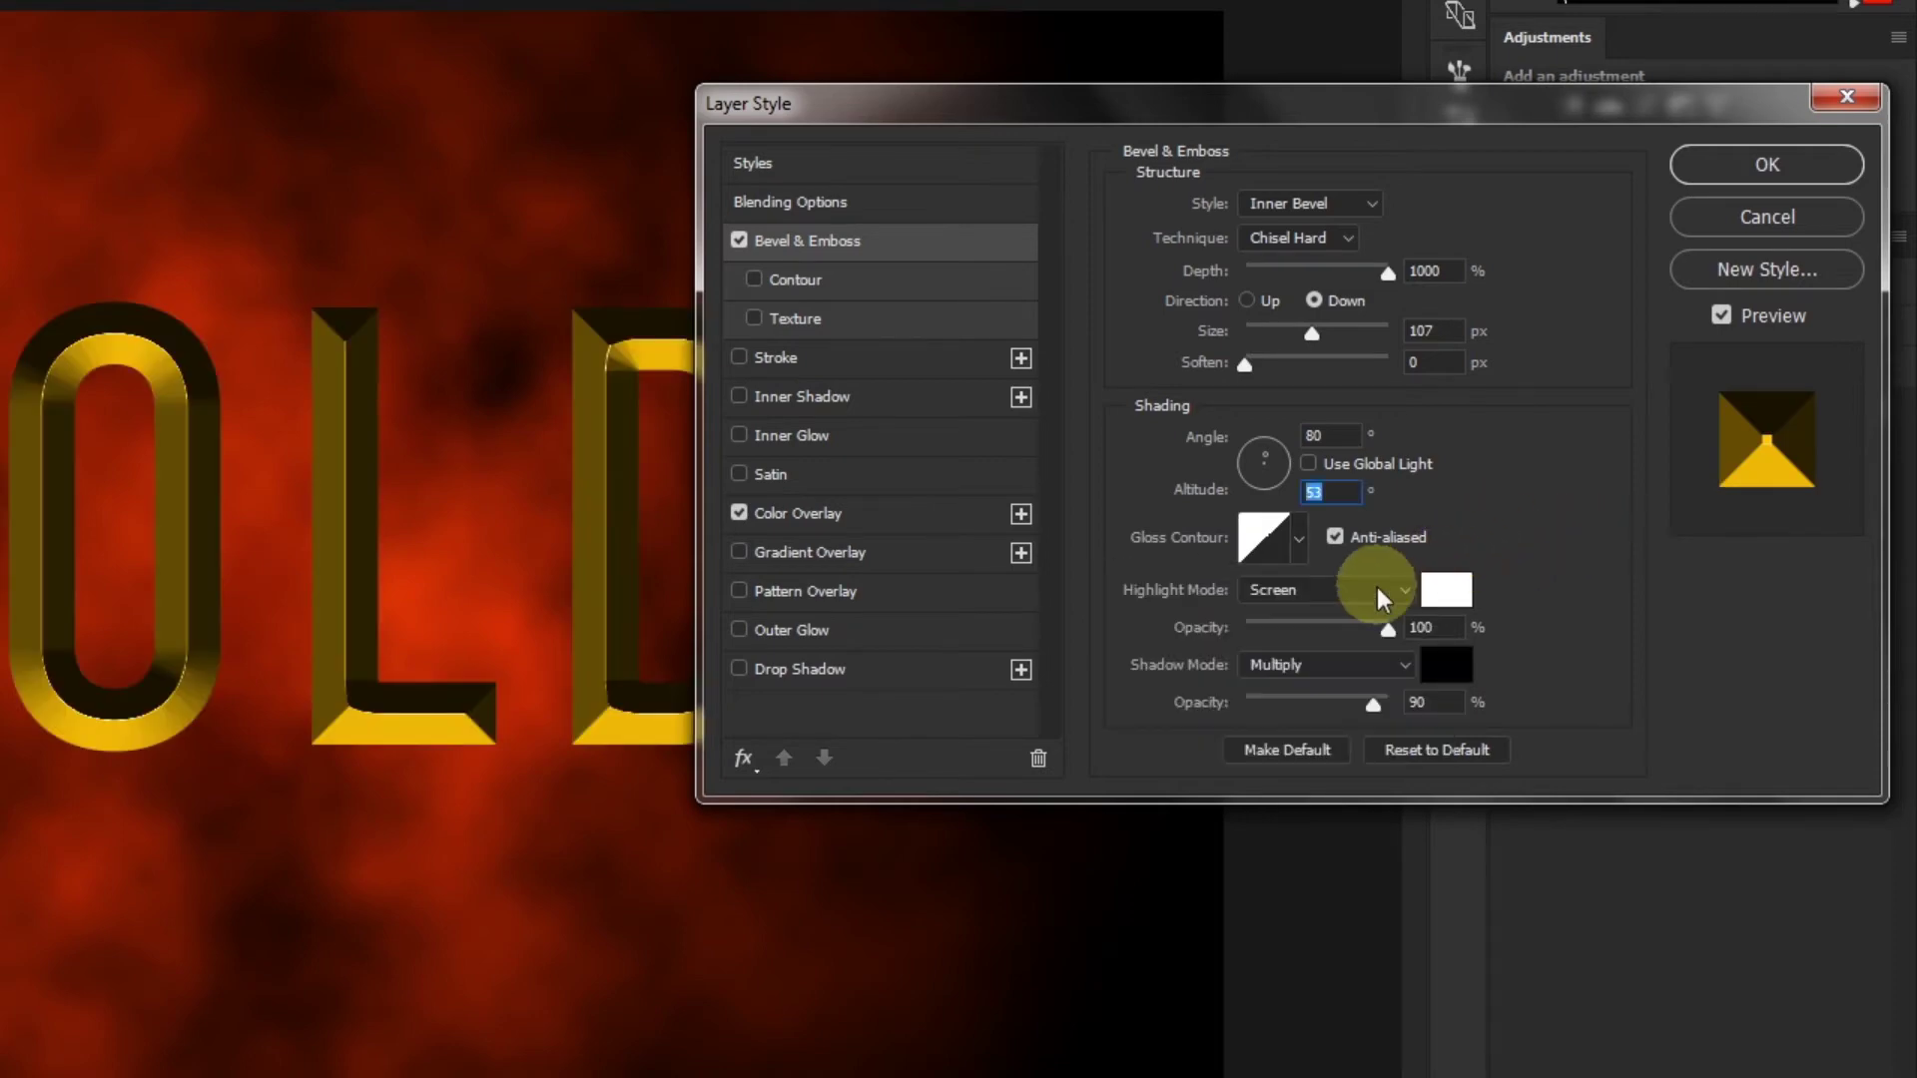
Step: Draw a custom gloss contour with three peaks in the Contour Editor, moving the middle peak's point to input 46%, output 84%
click(1258, 535)
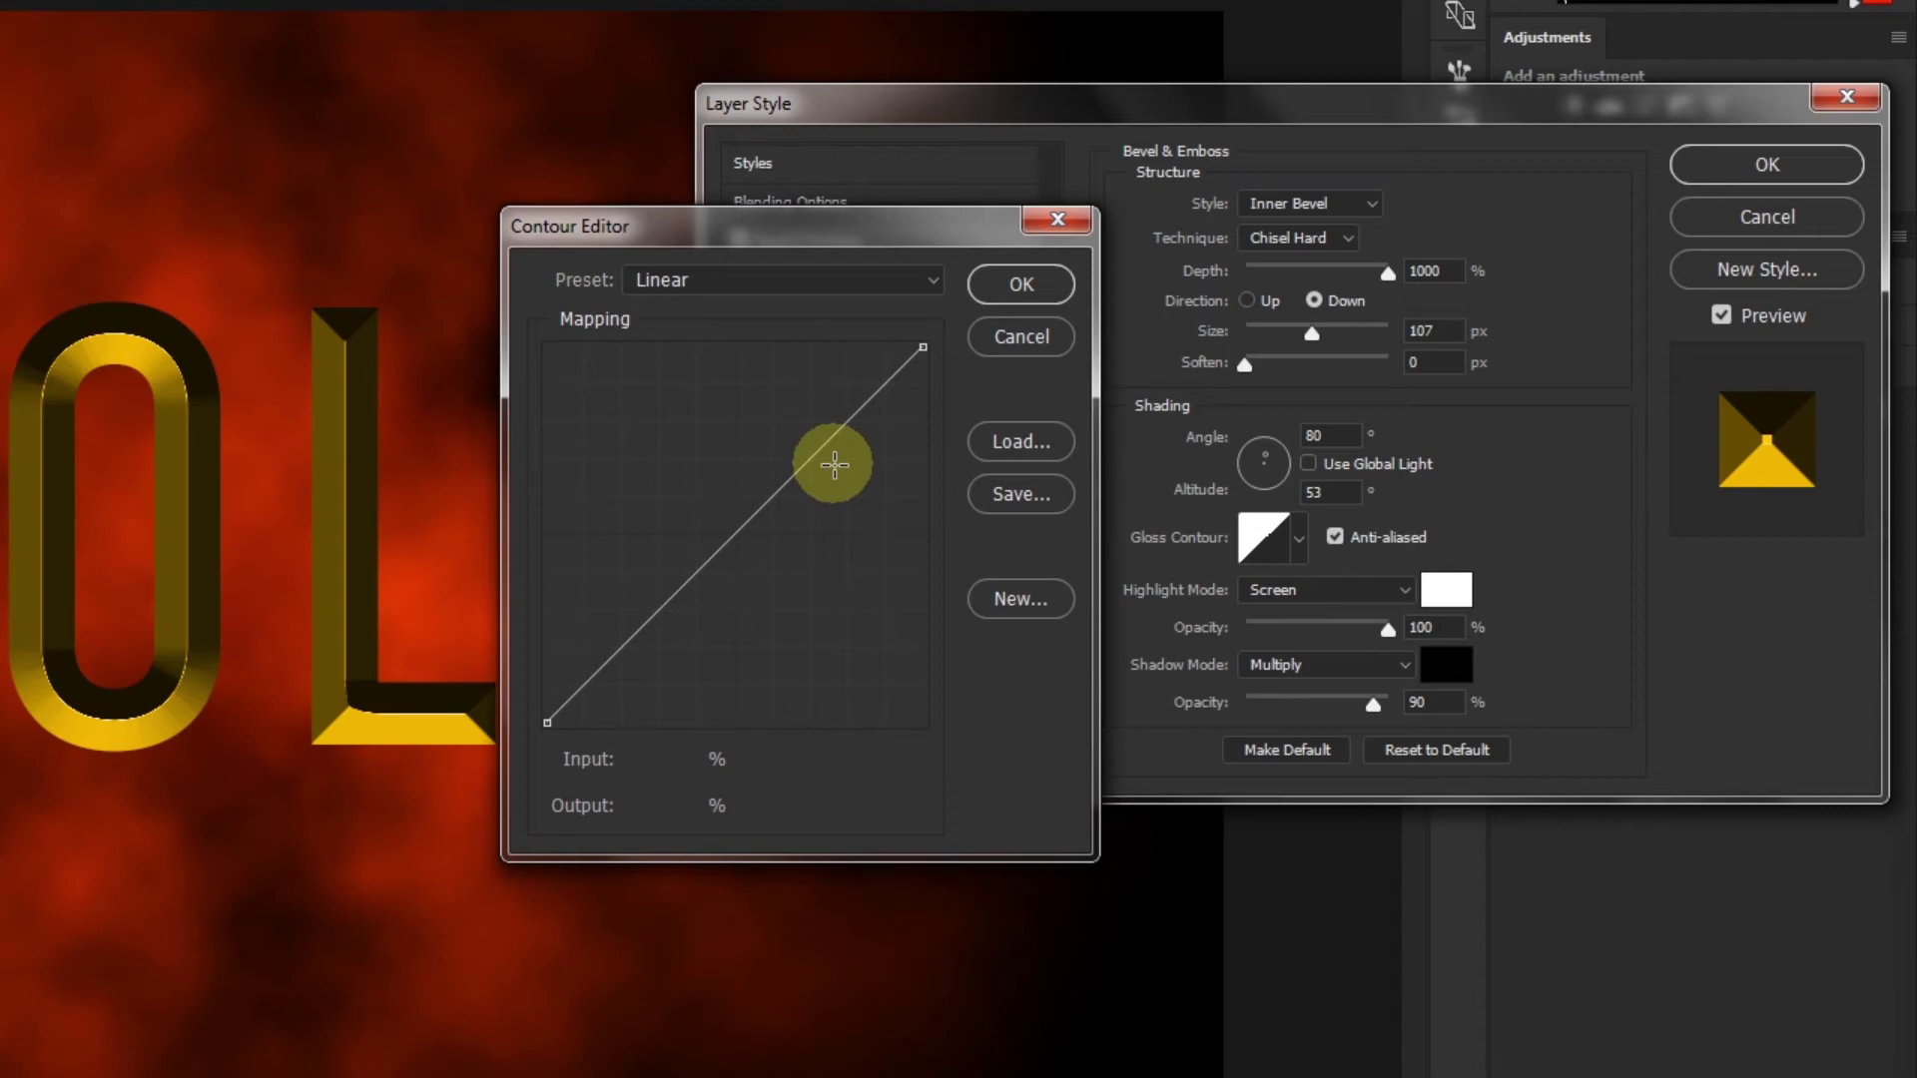
click(615, 659)
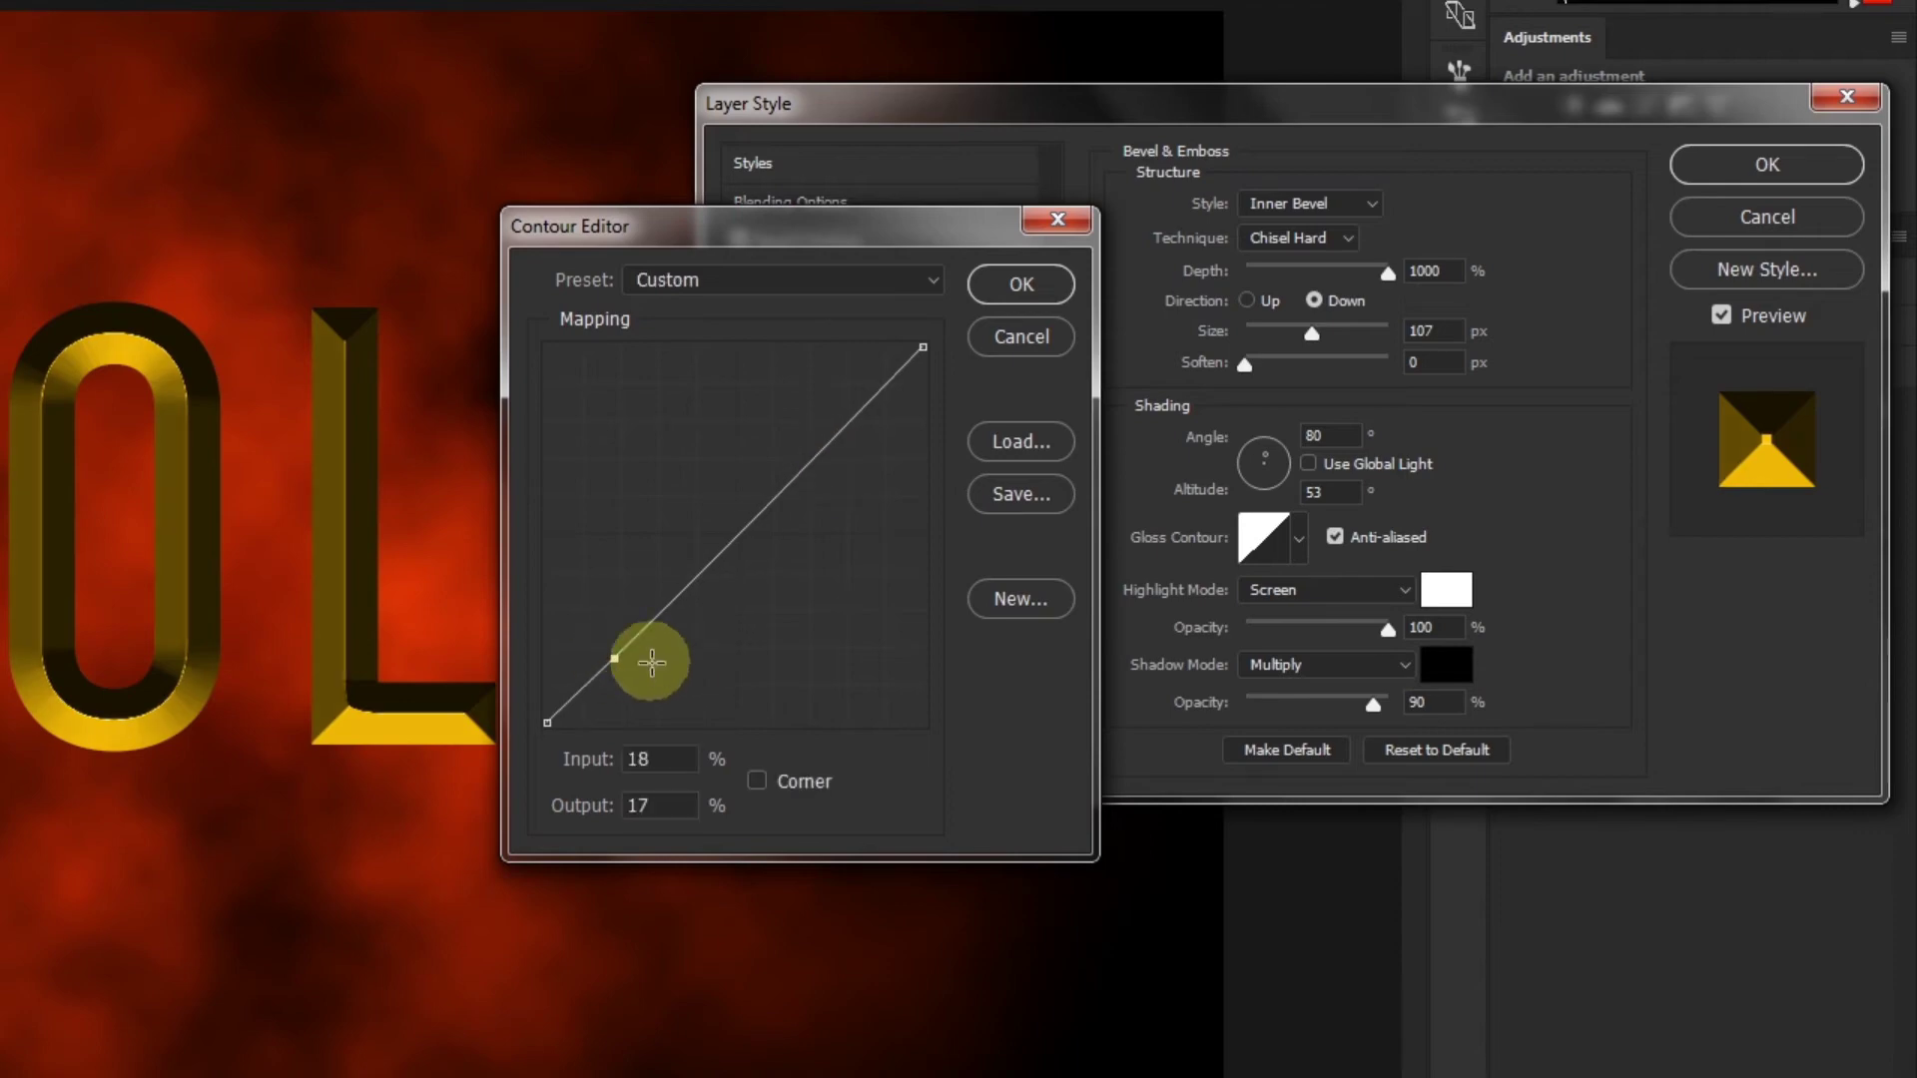
drag(620, 659, 738, 588)
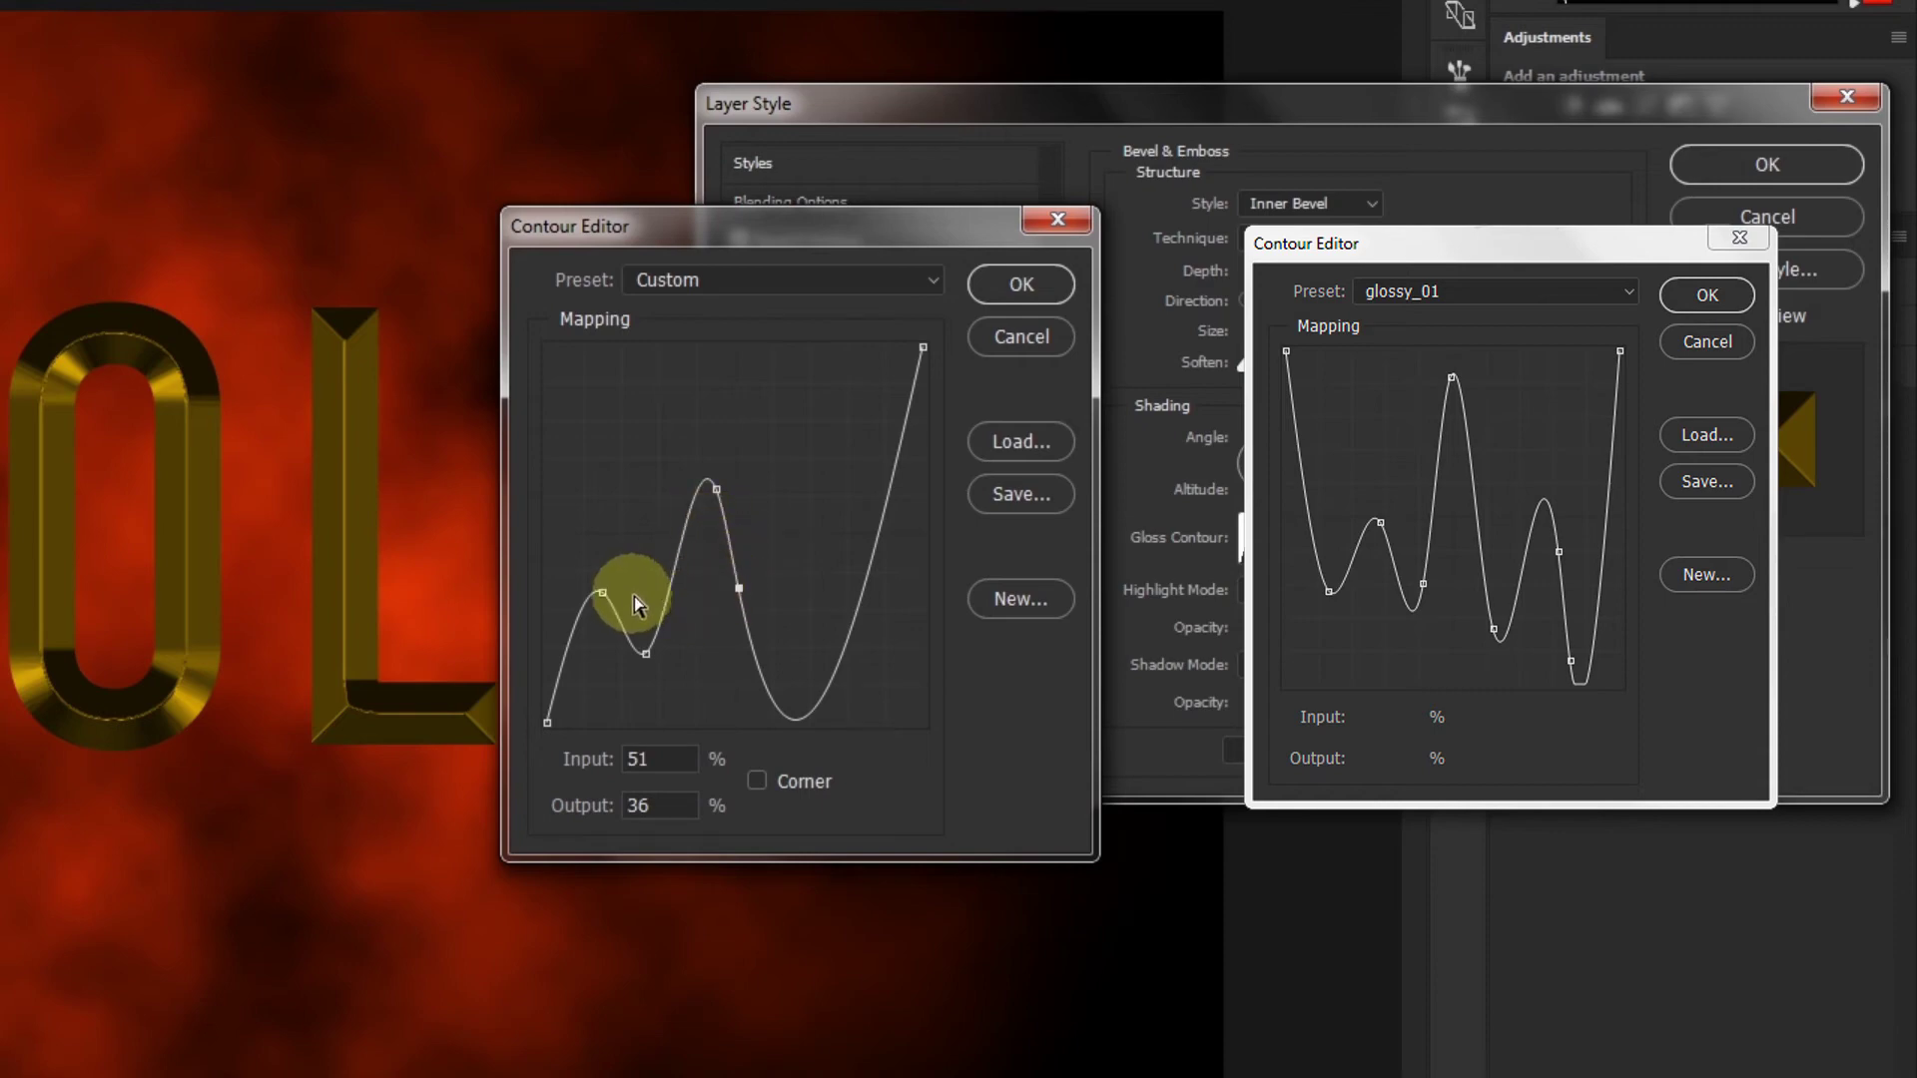
drag(786, 703, 841, 589)
click(815, 396)
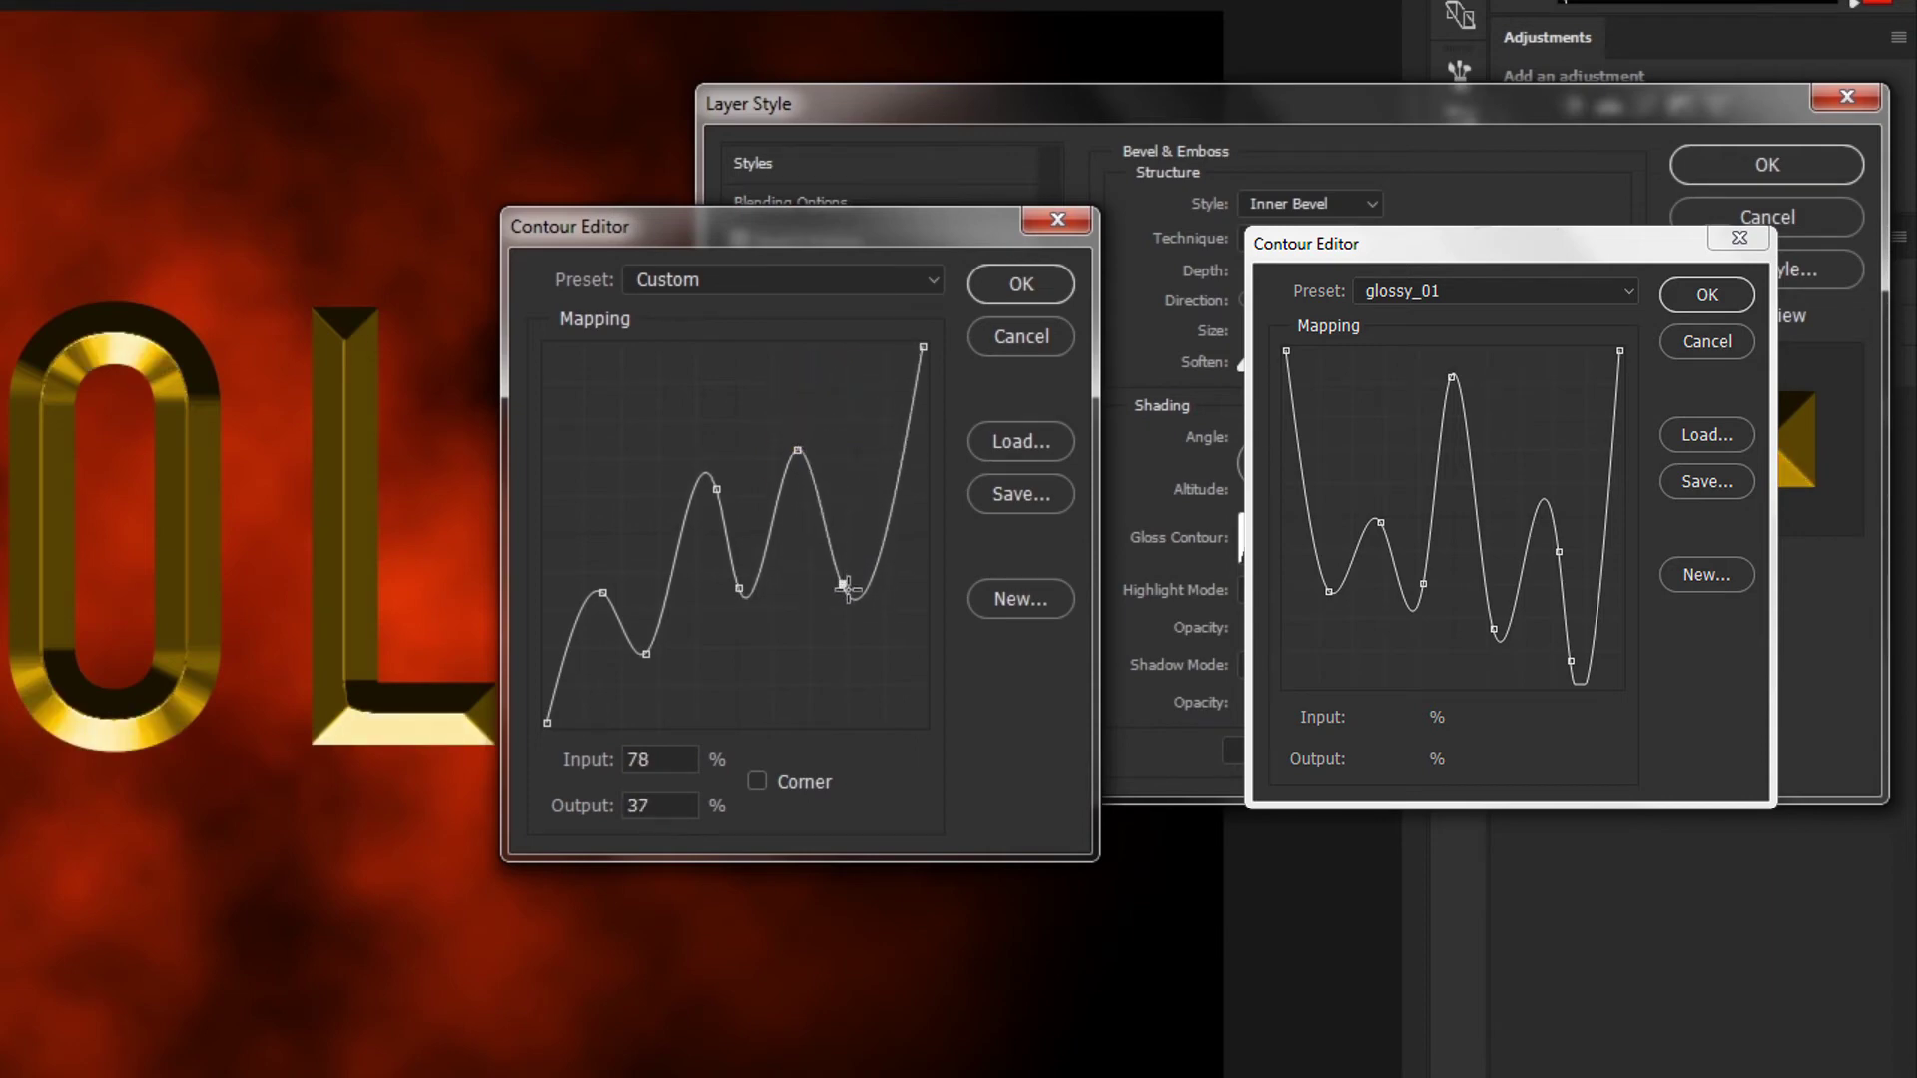
click(713, 486)
drag(719, 486, 719, 407)
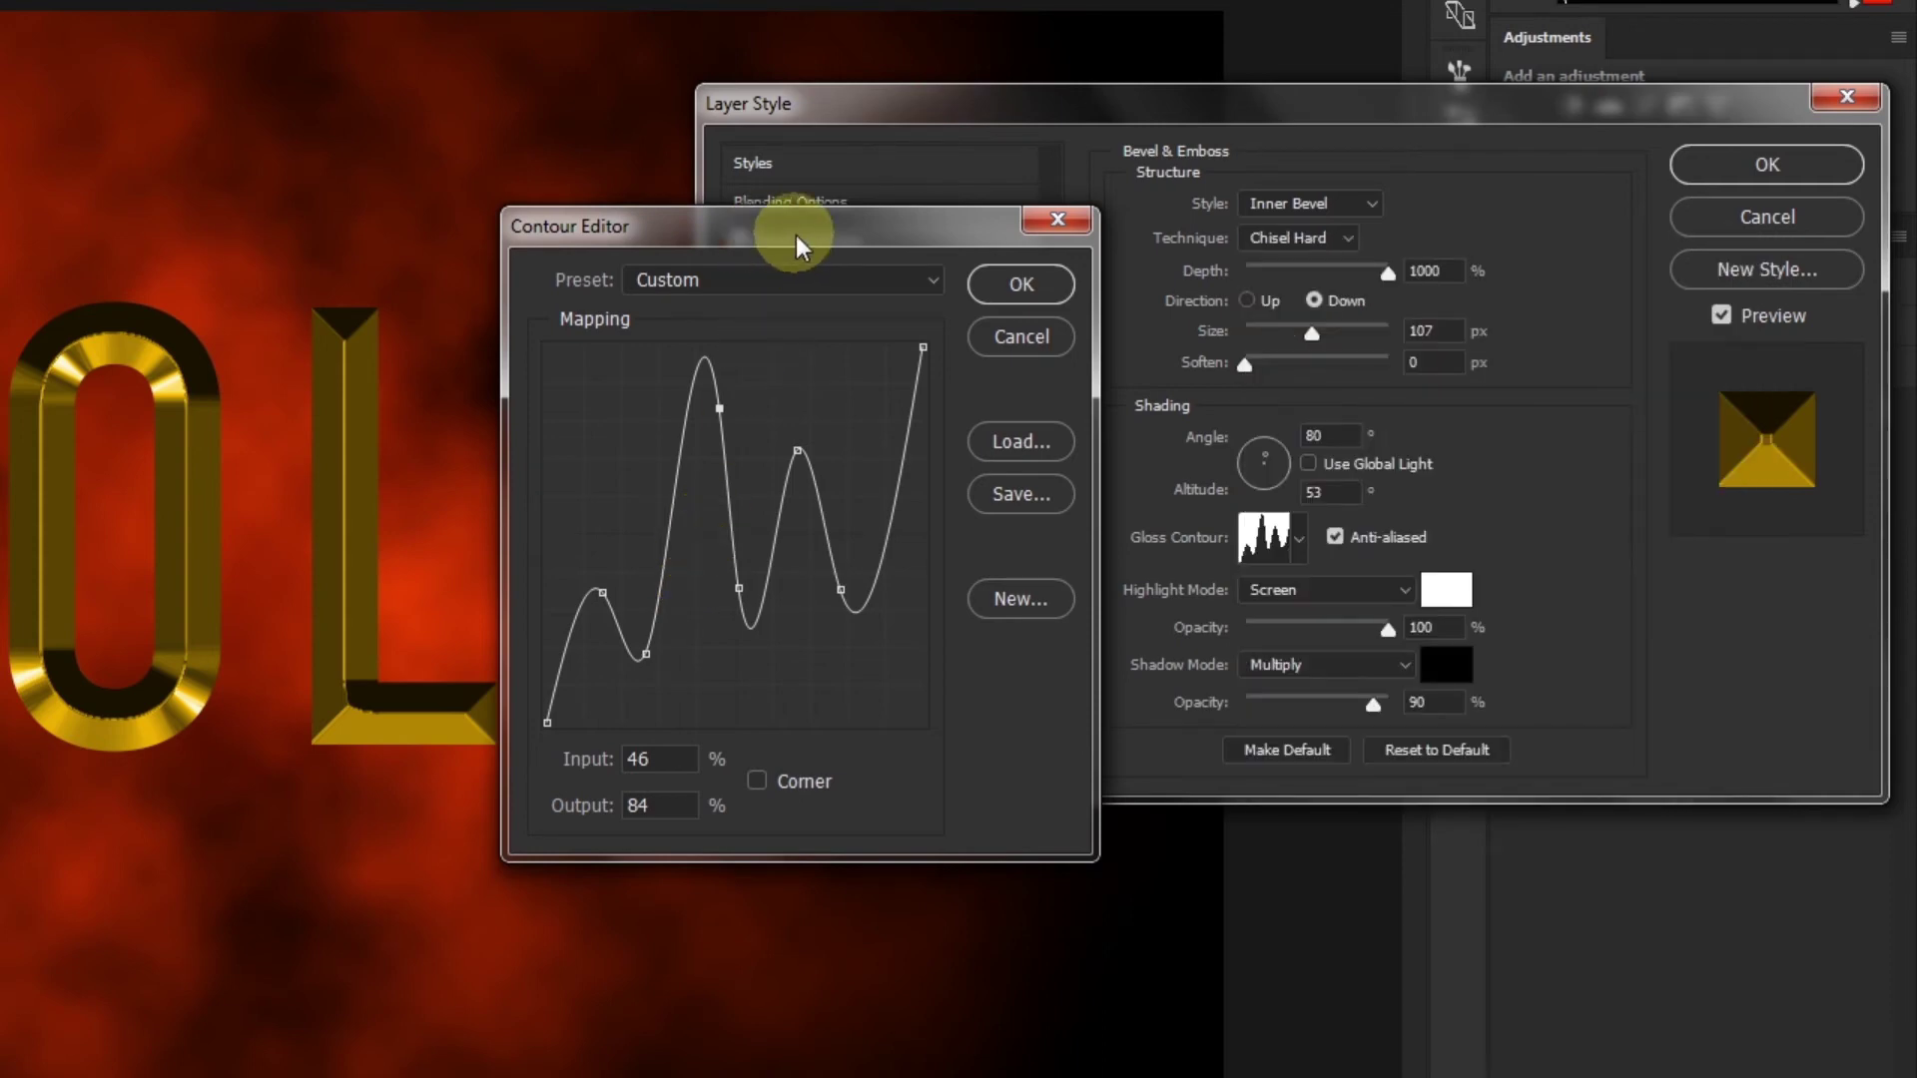
Step: Start saving the drawn curve as a new contour preset, and discard both the preset and the custom curve
drag(794, 236, 714, 243)
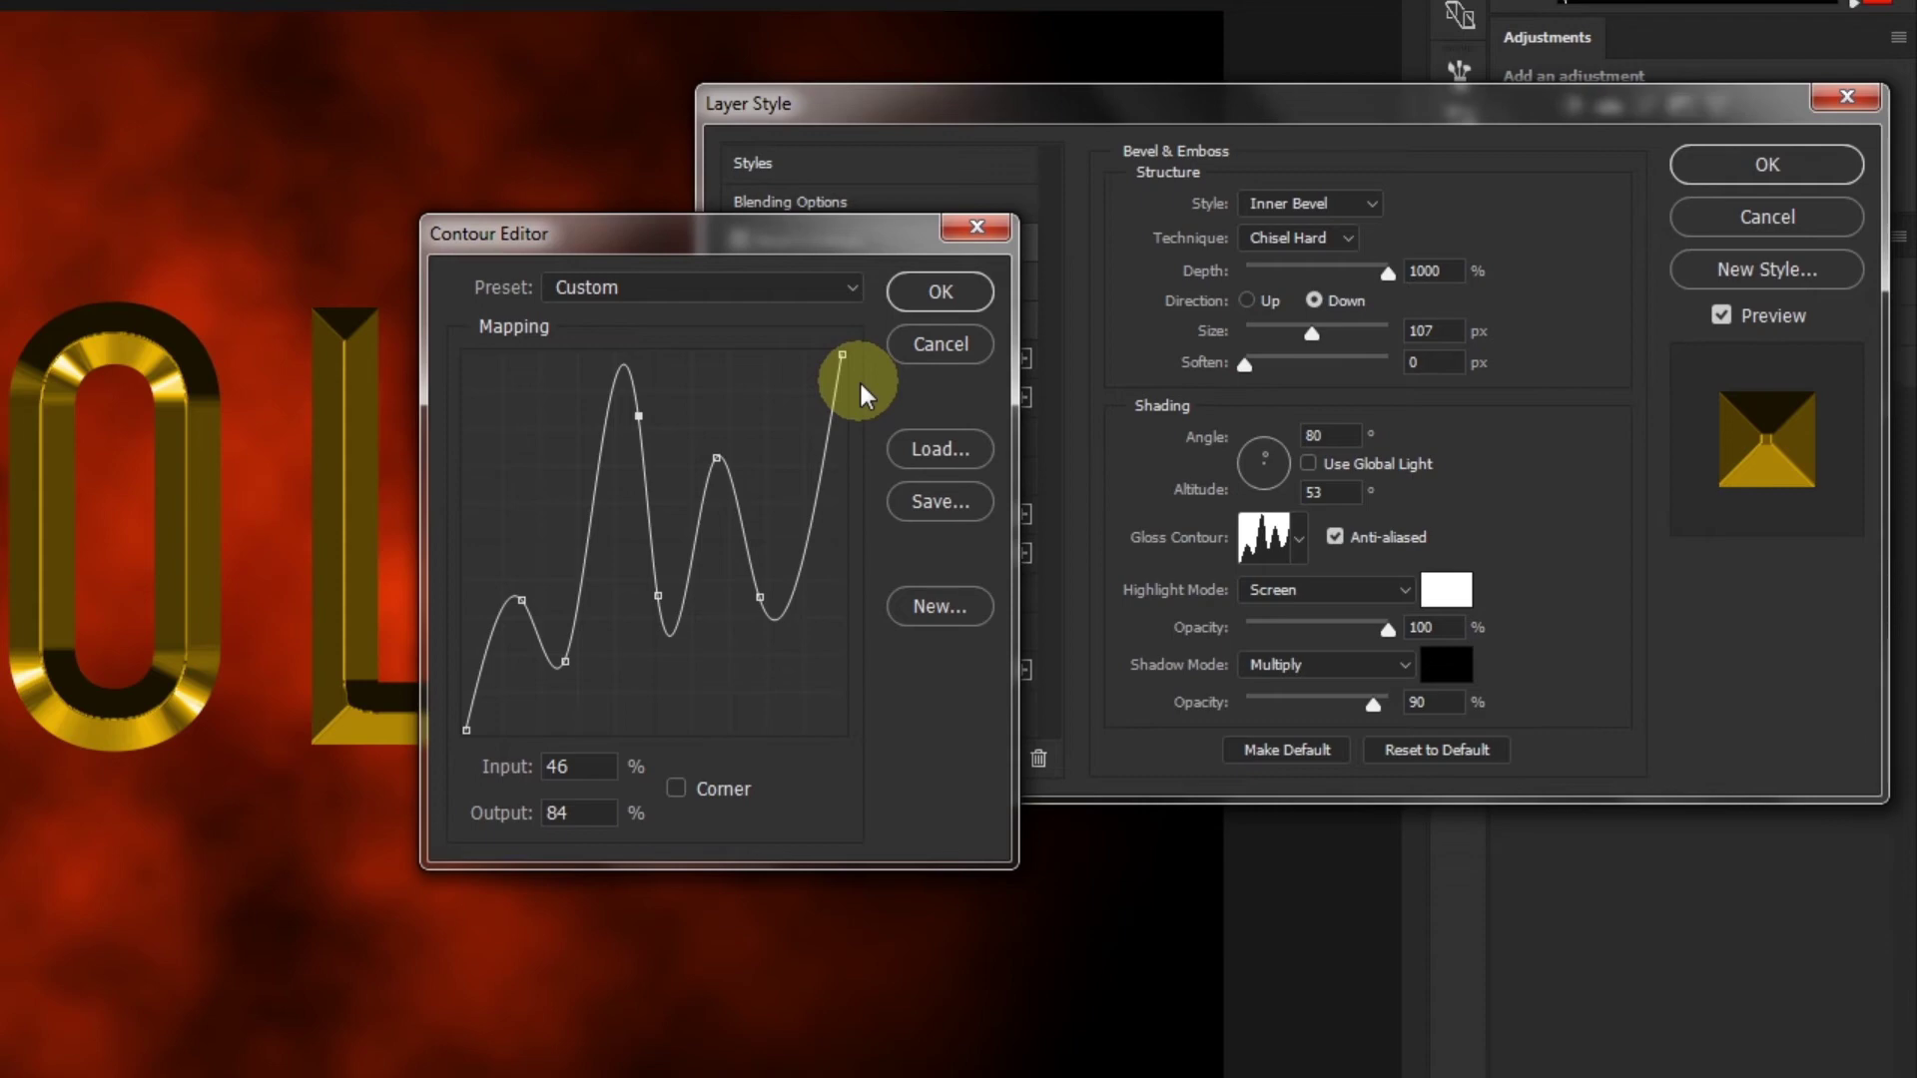
click(944, 605)
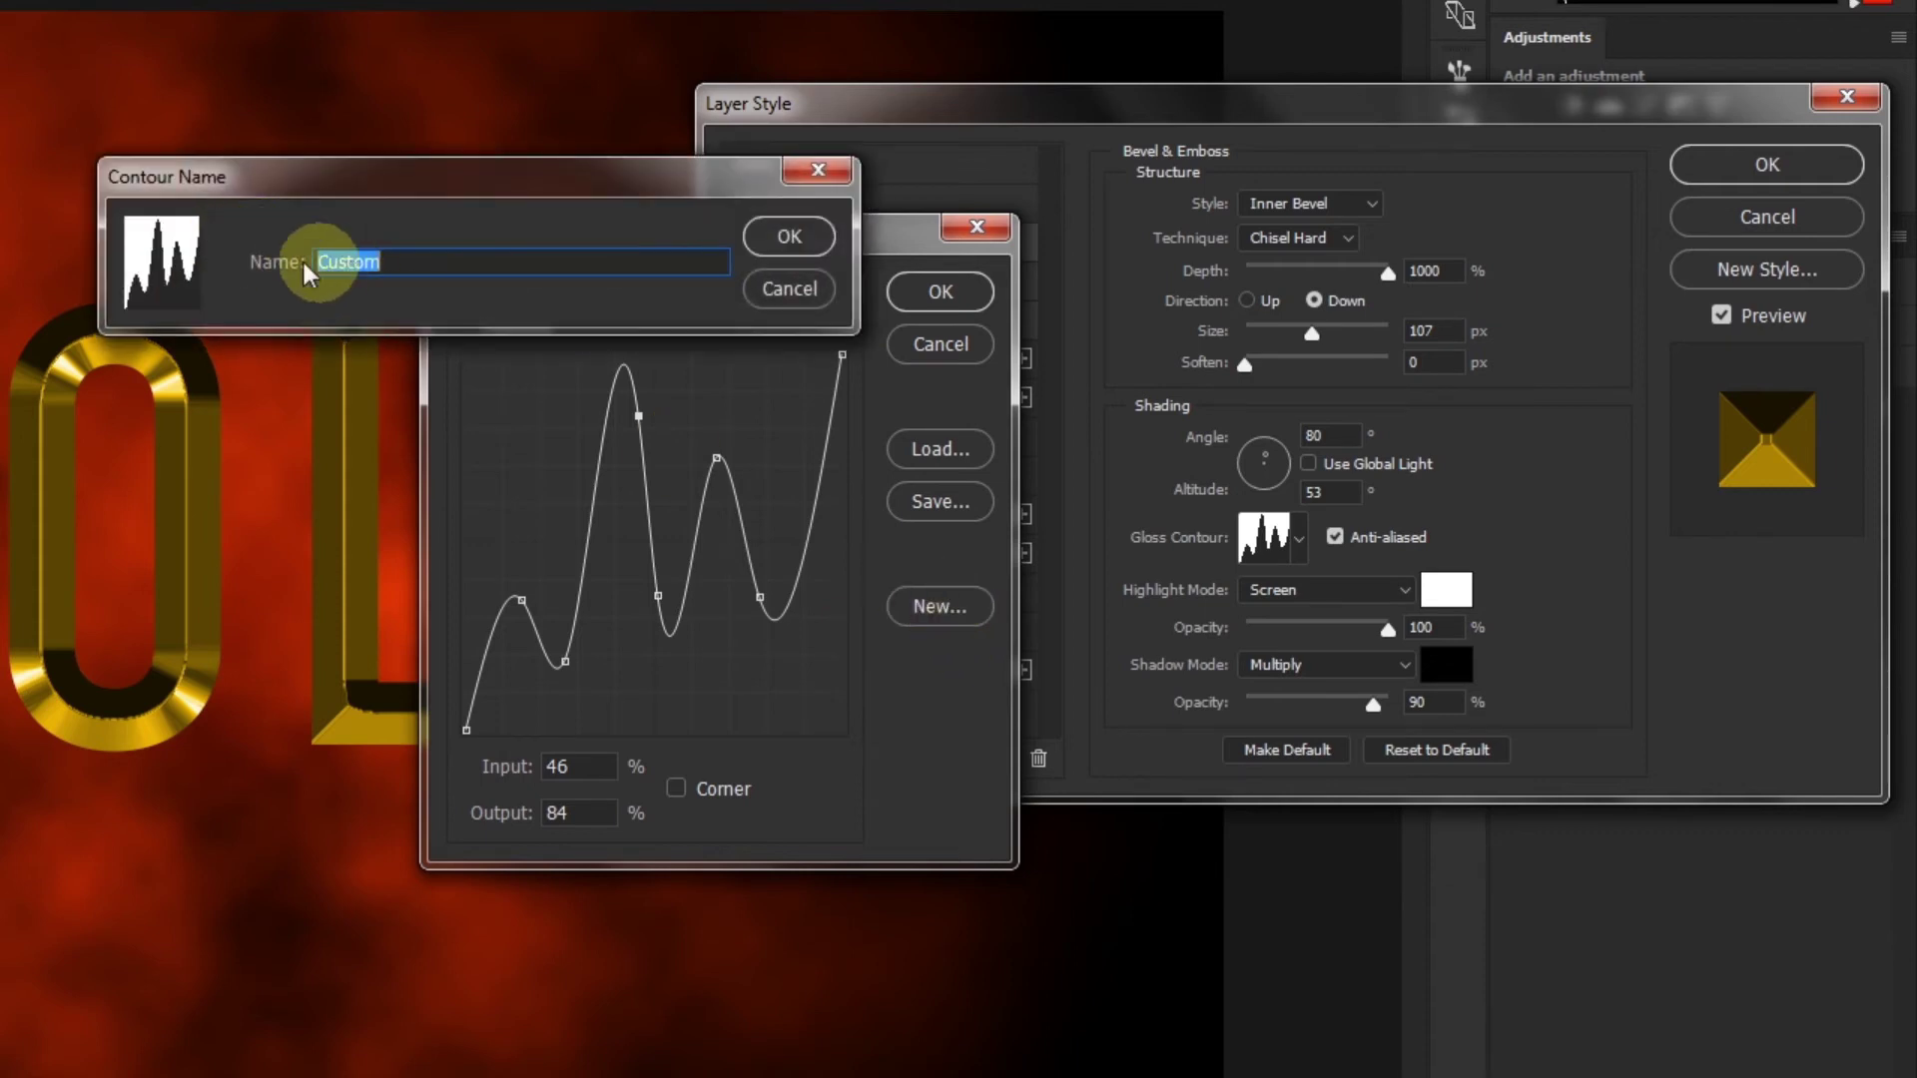
click(790, 289)
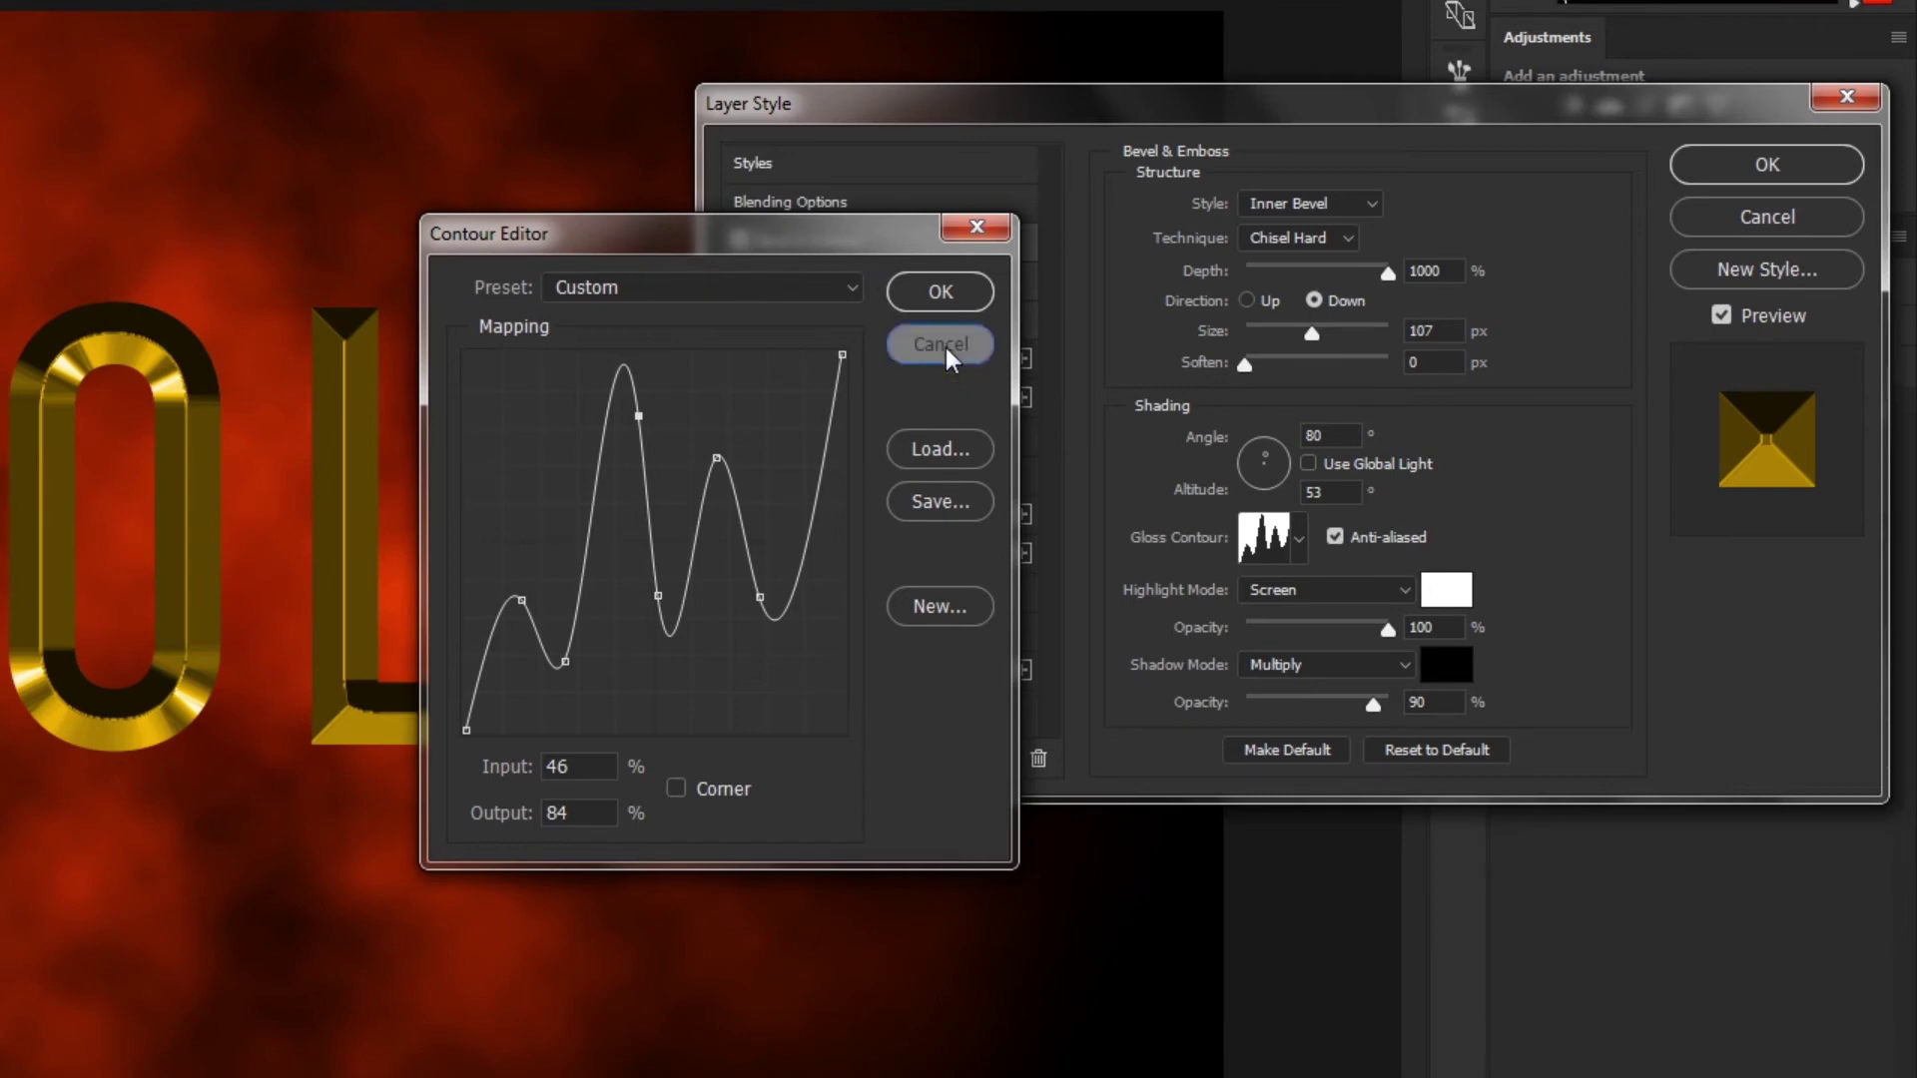
click(944, 348)
Step: Apply the multi-peaked gloss contour from the first slot of the presets' third row to the bevel
click(1295, 539)
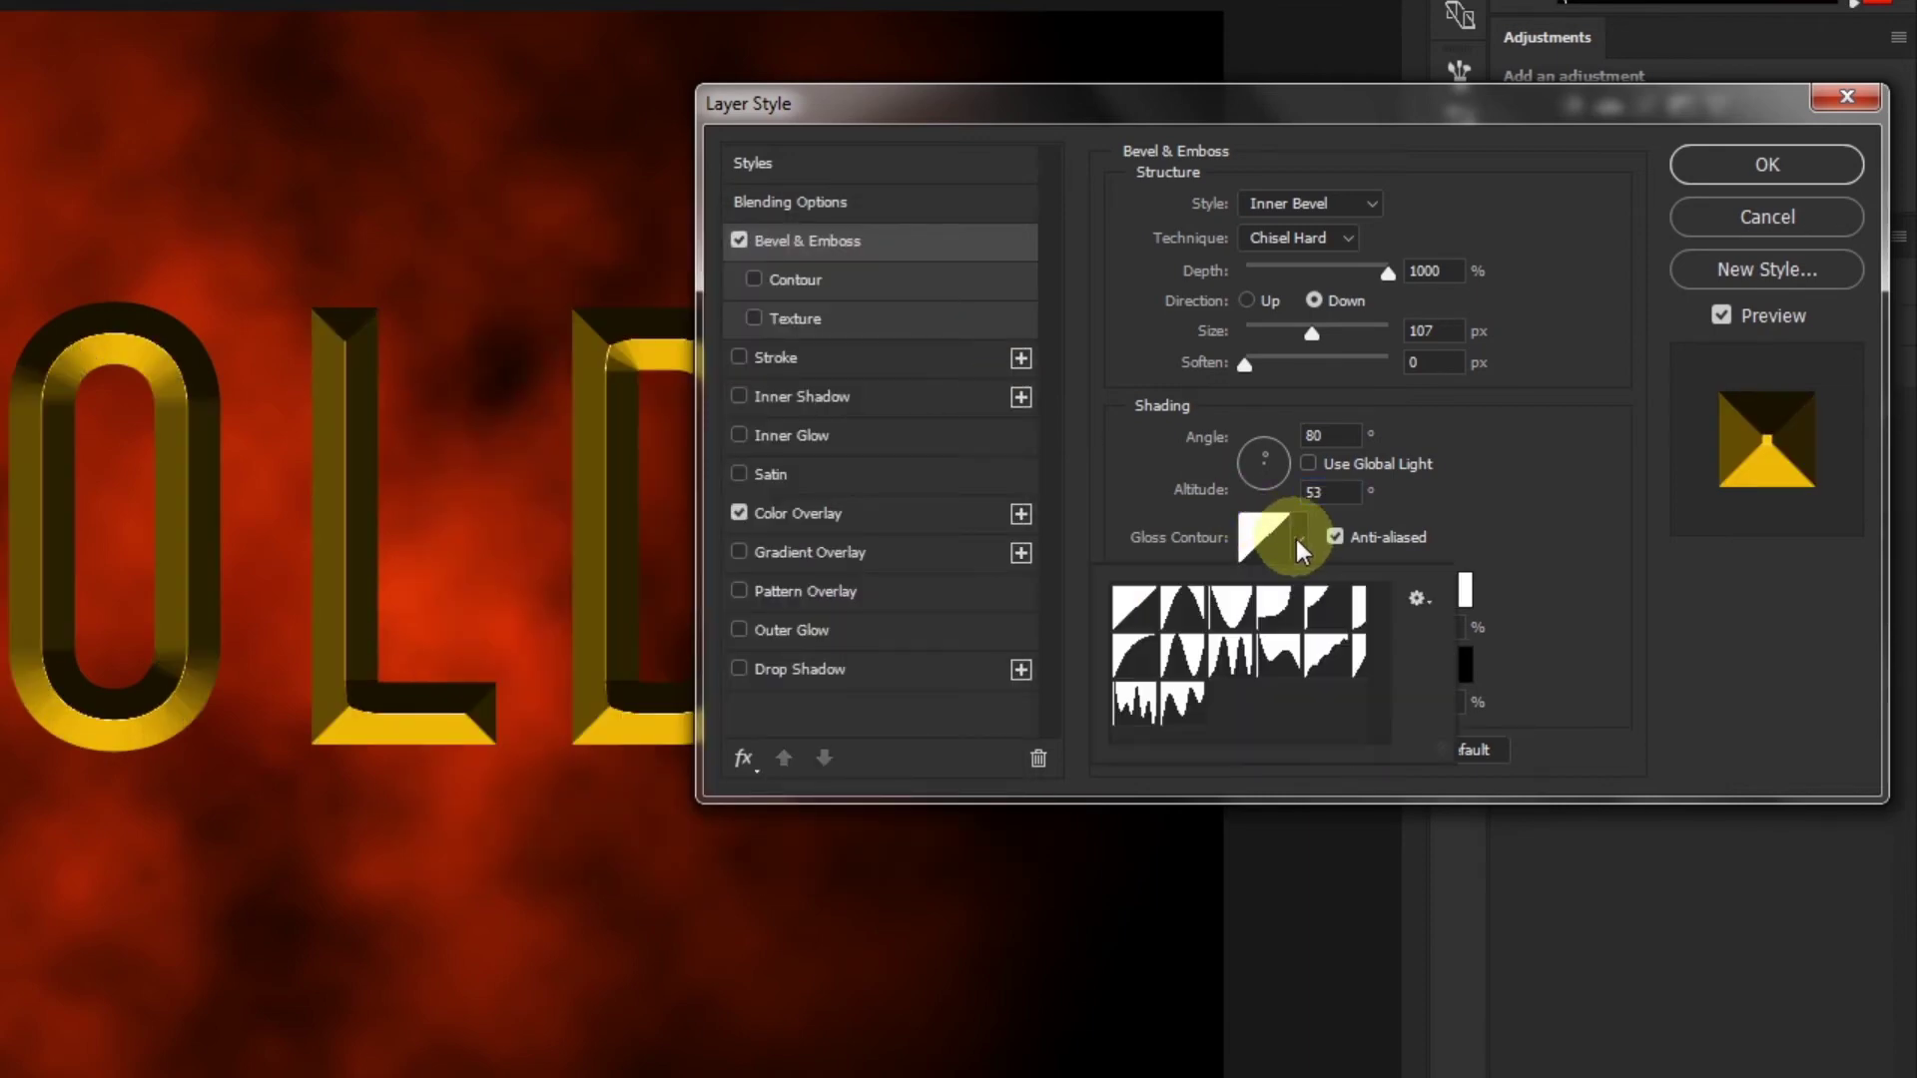
click(1135, 705)
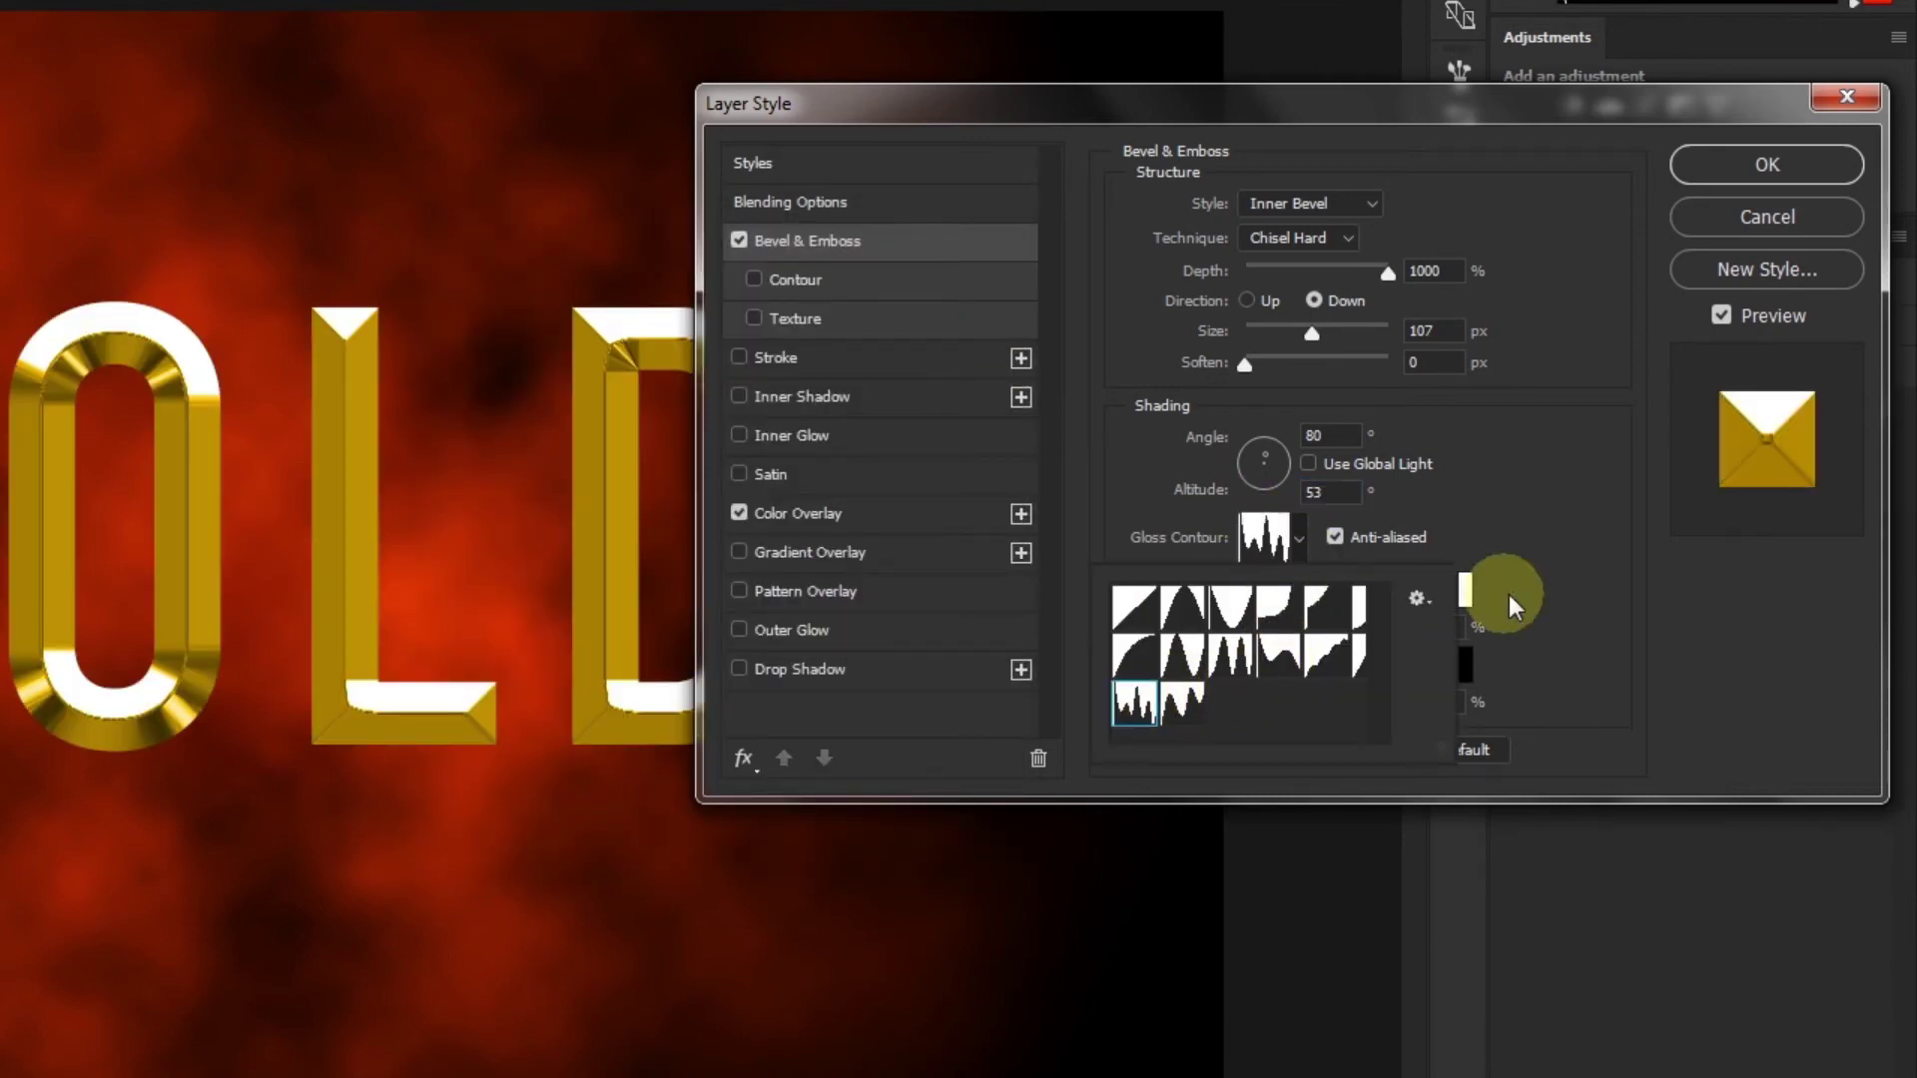
click(1538, 569)
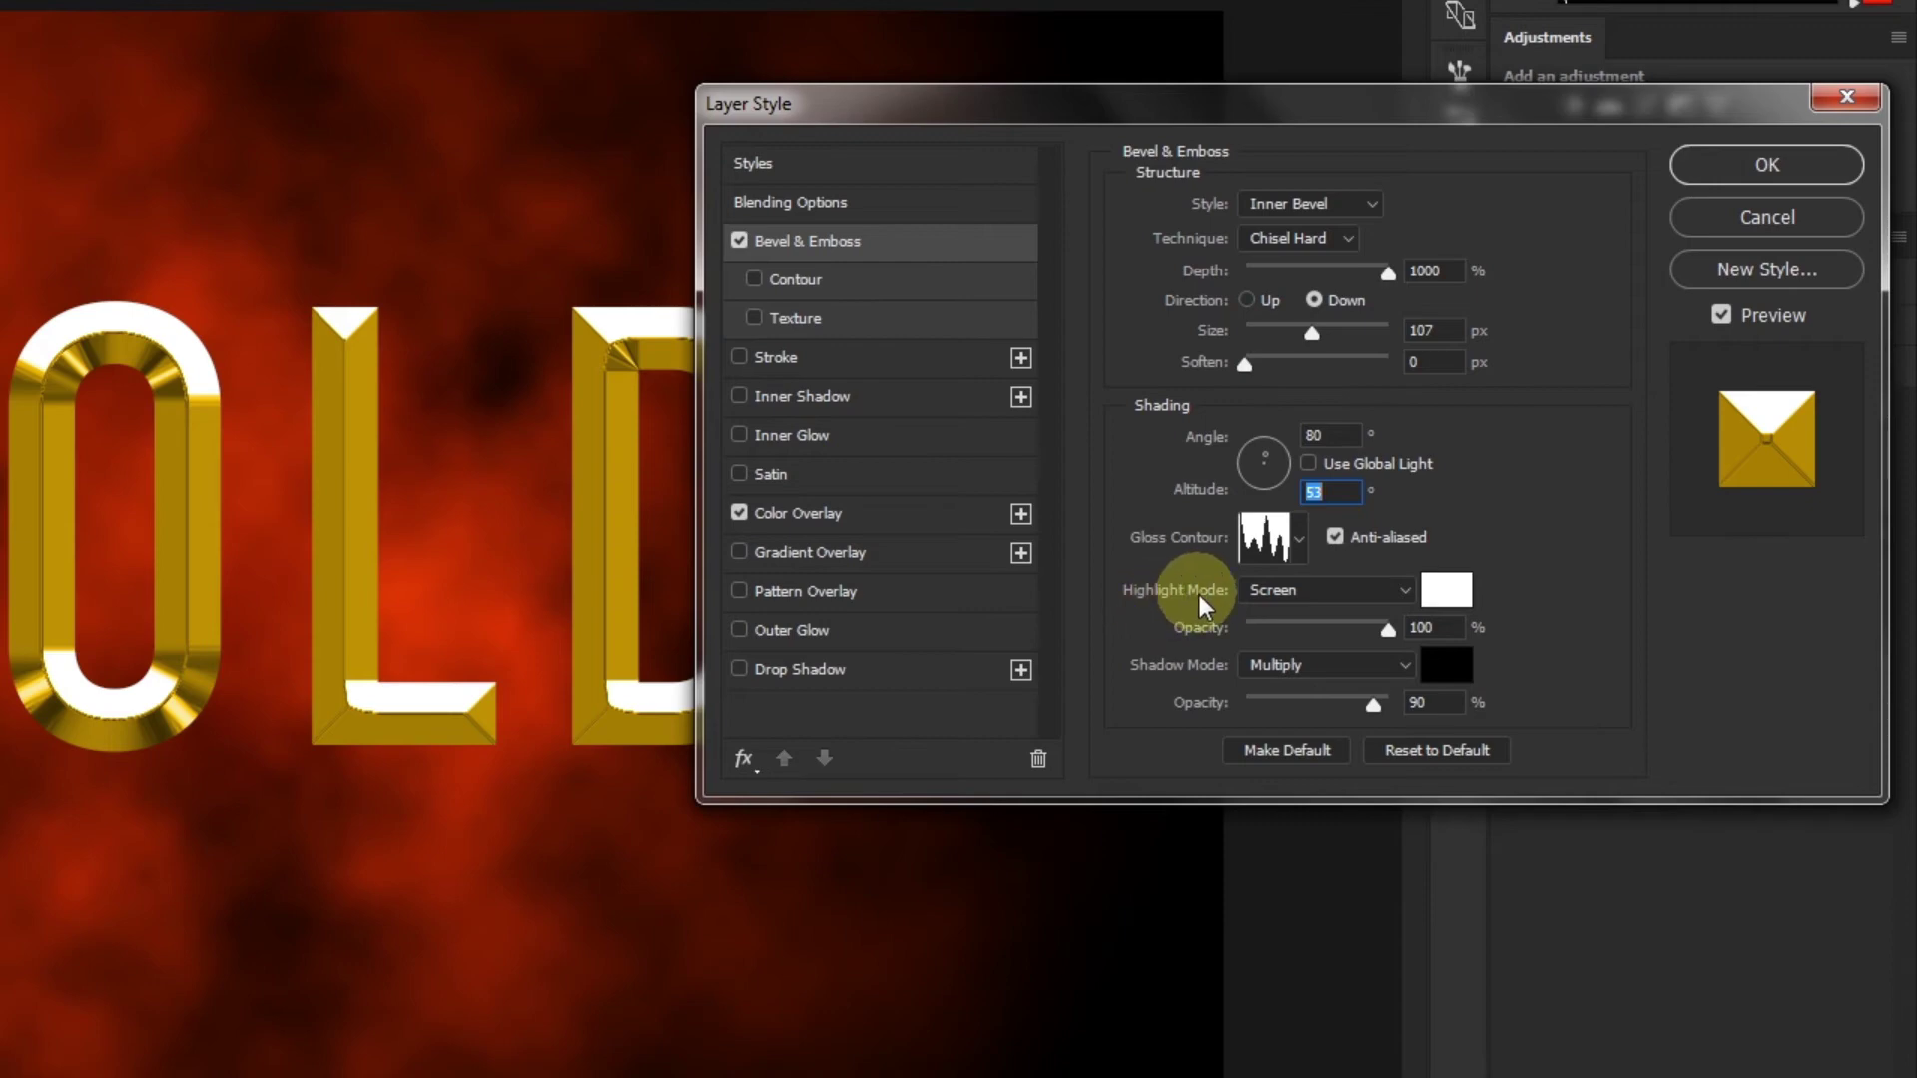
Step: Set the bevel's highlight color to #fbef2d and its highlight mode to Luminosity
click(1445, 591)
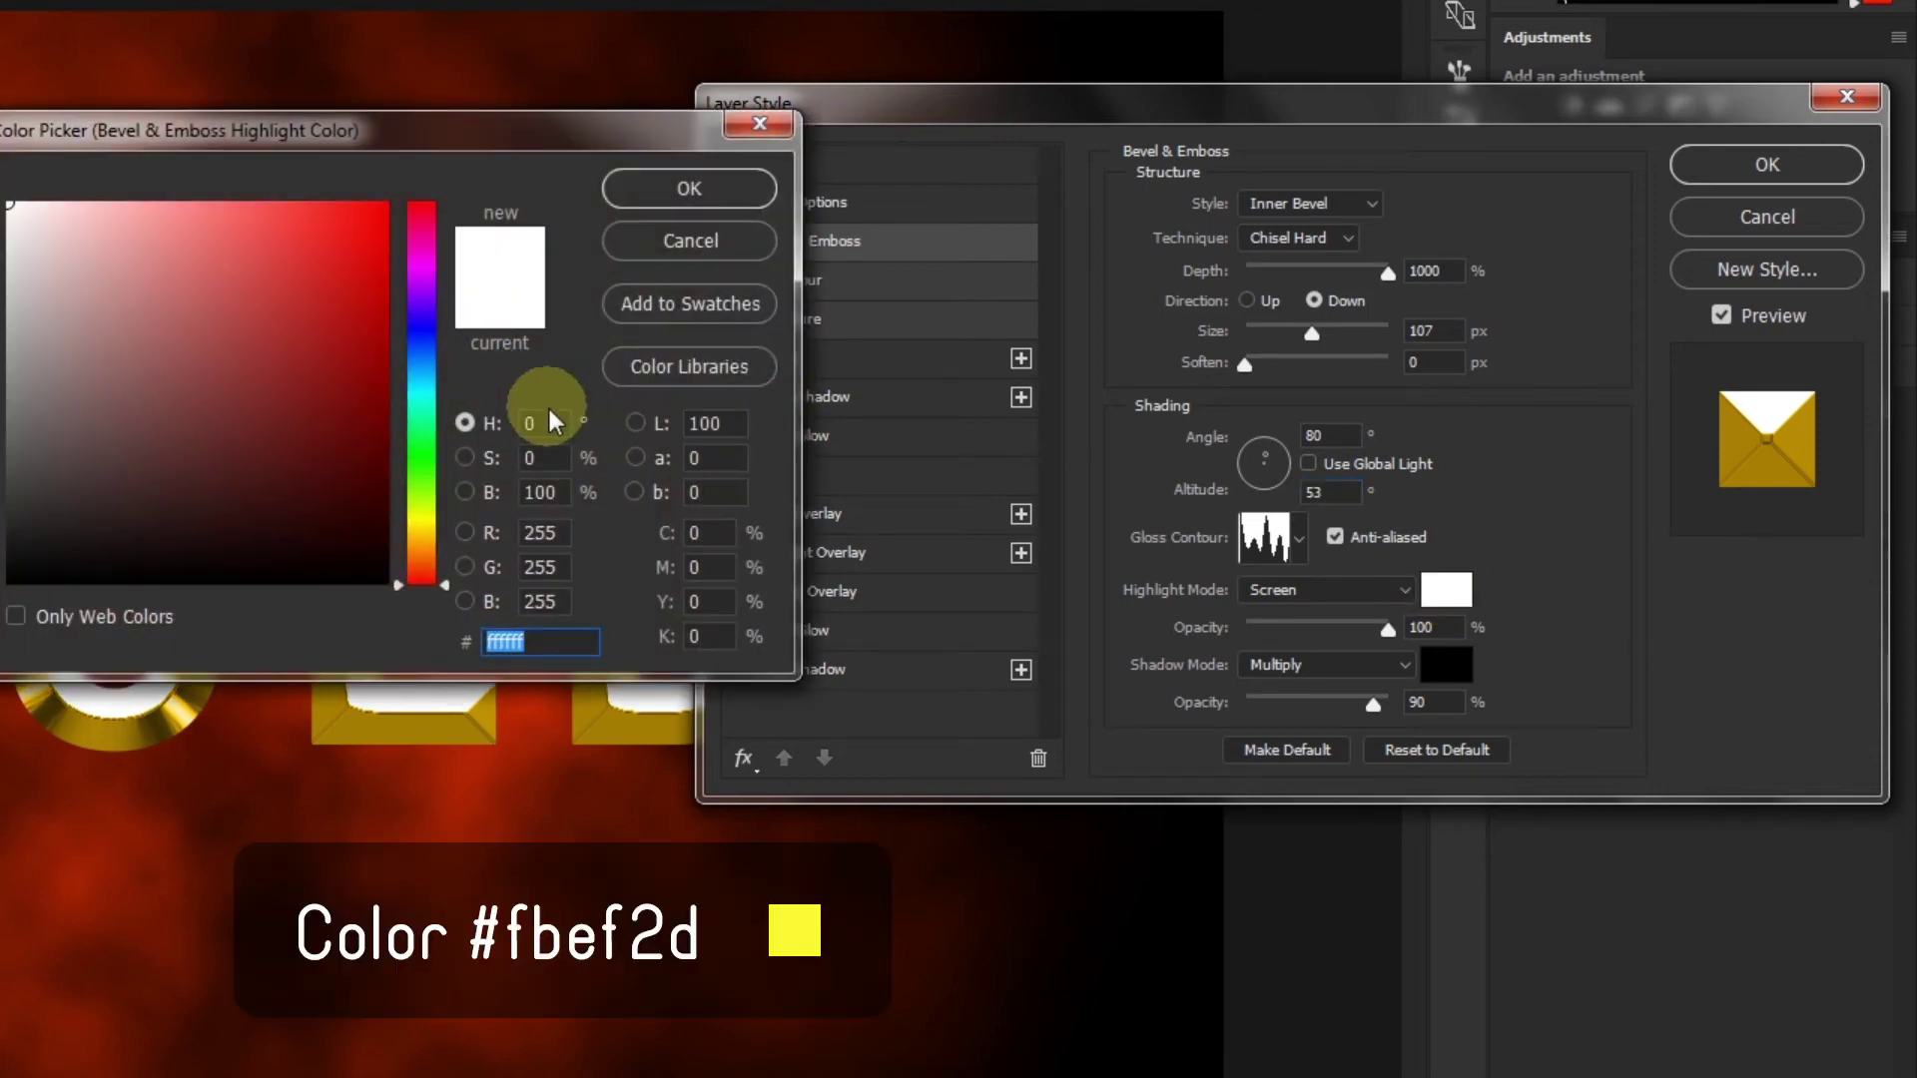
text(f)
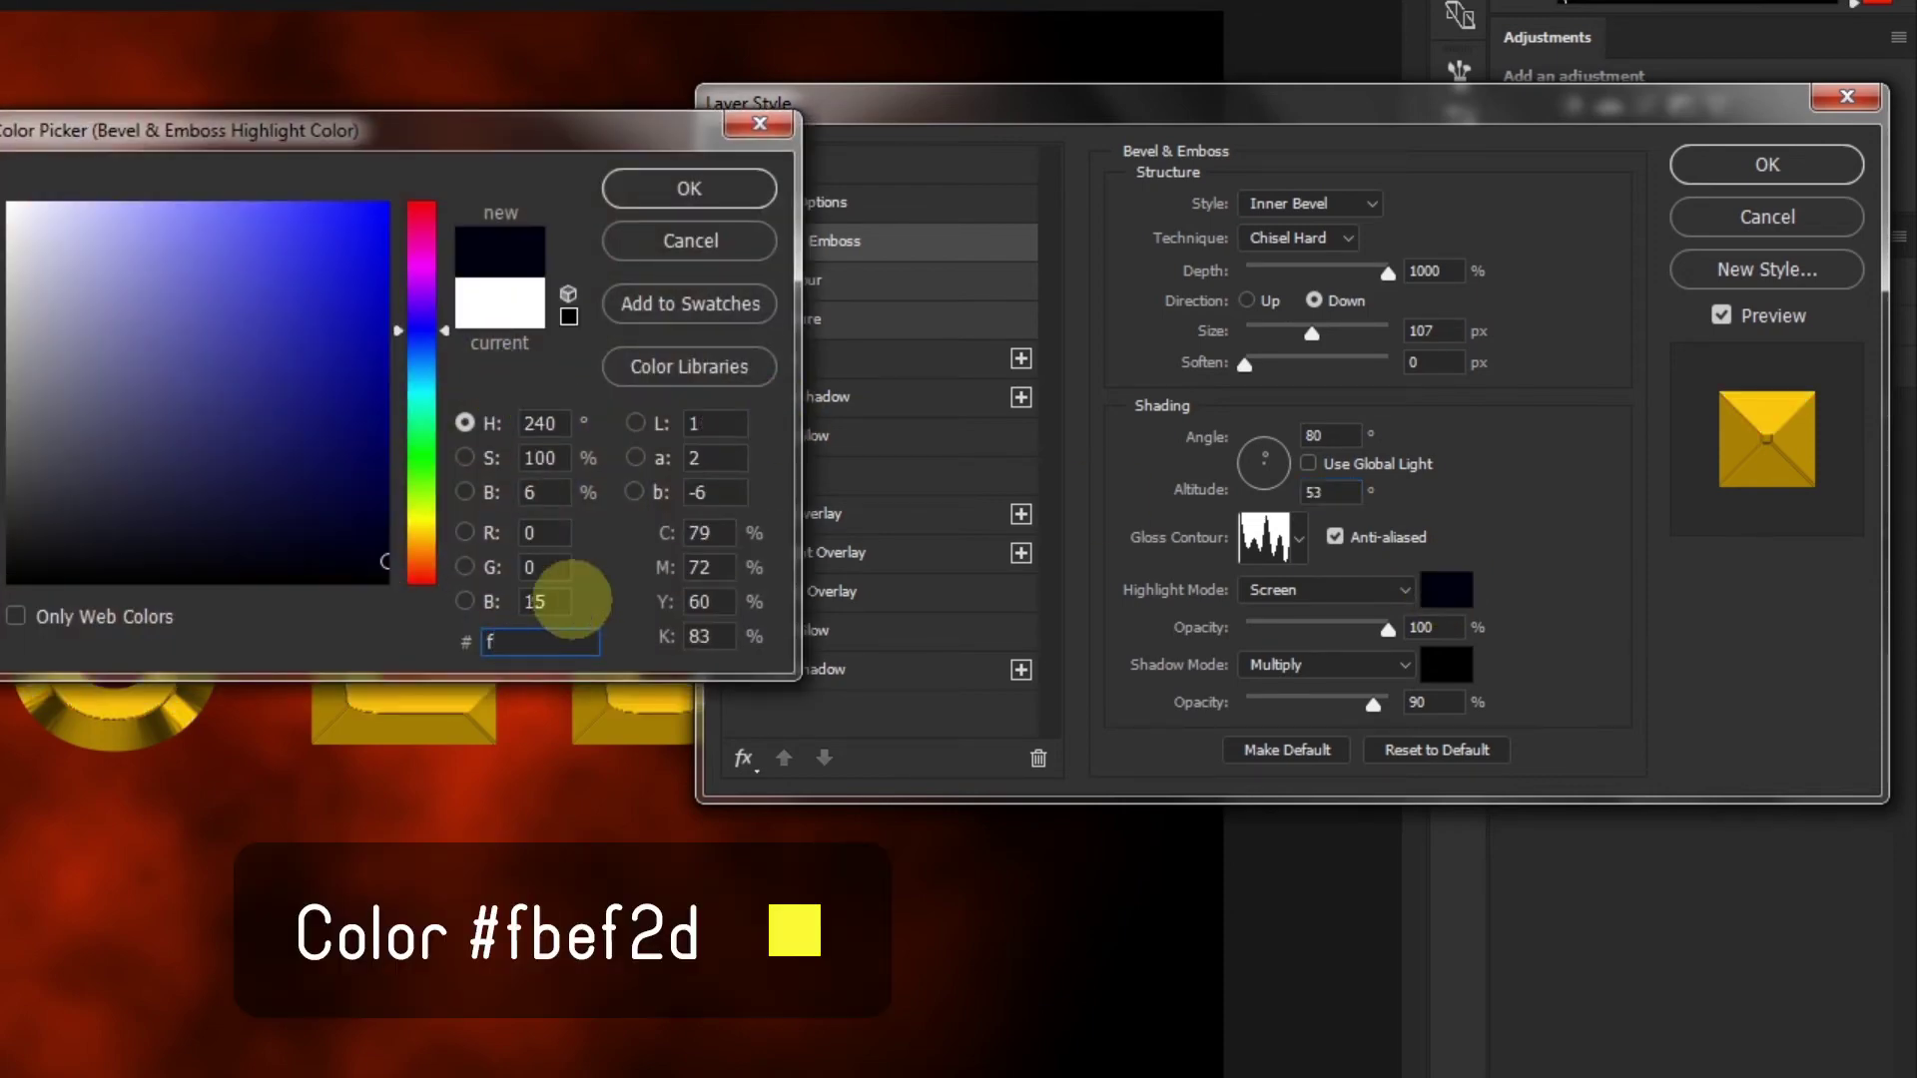
text(be)
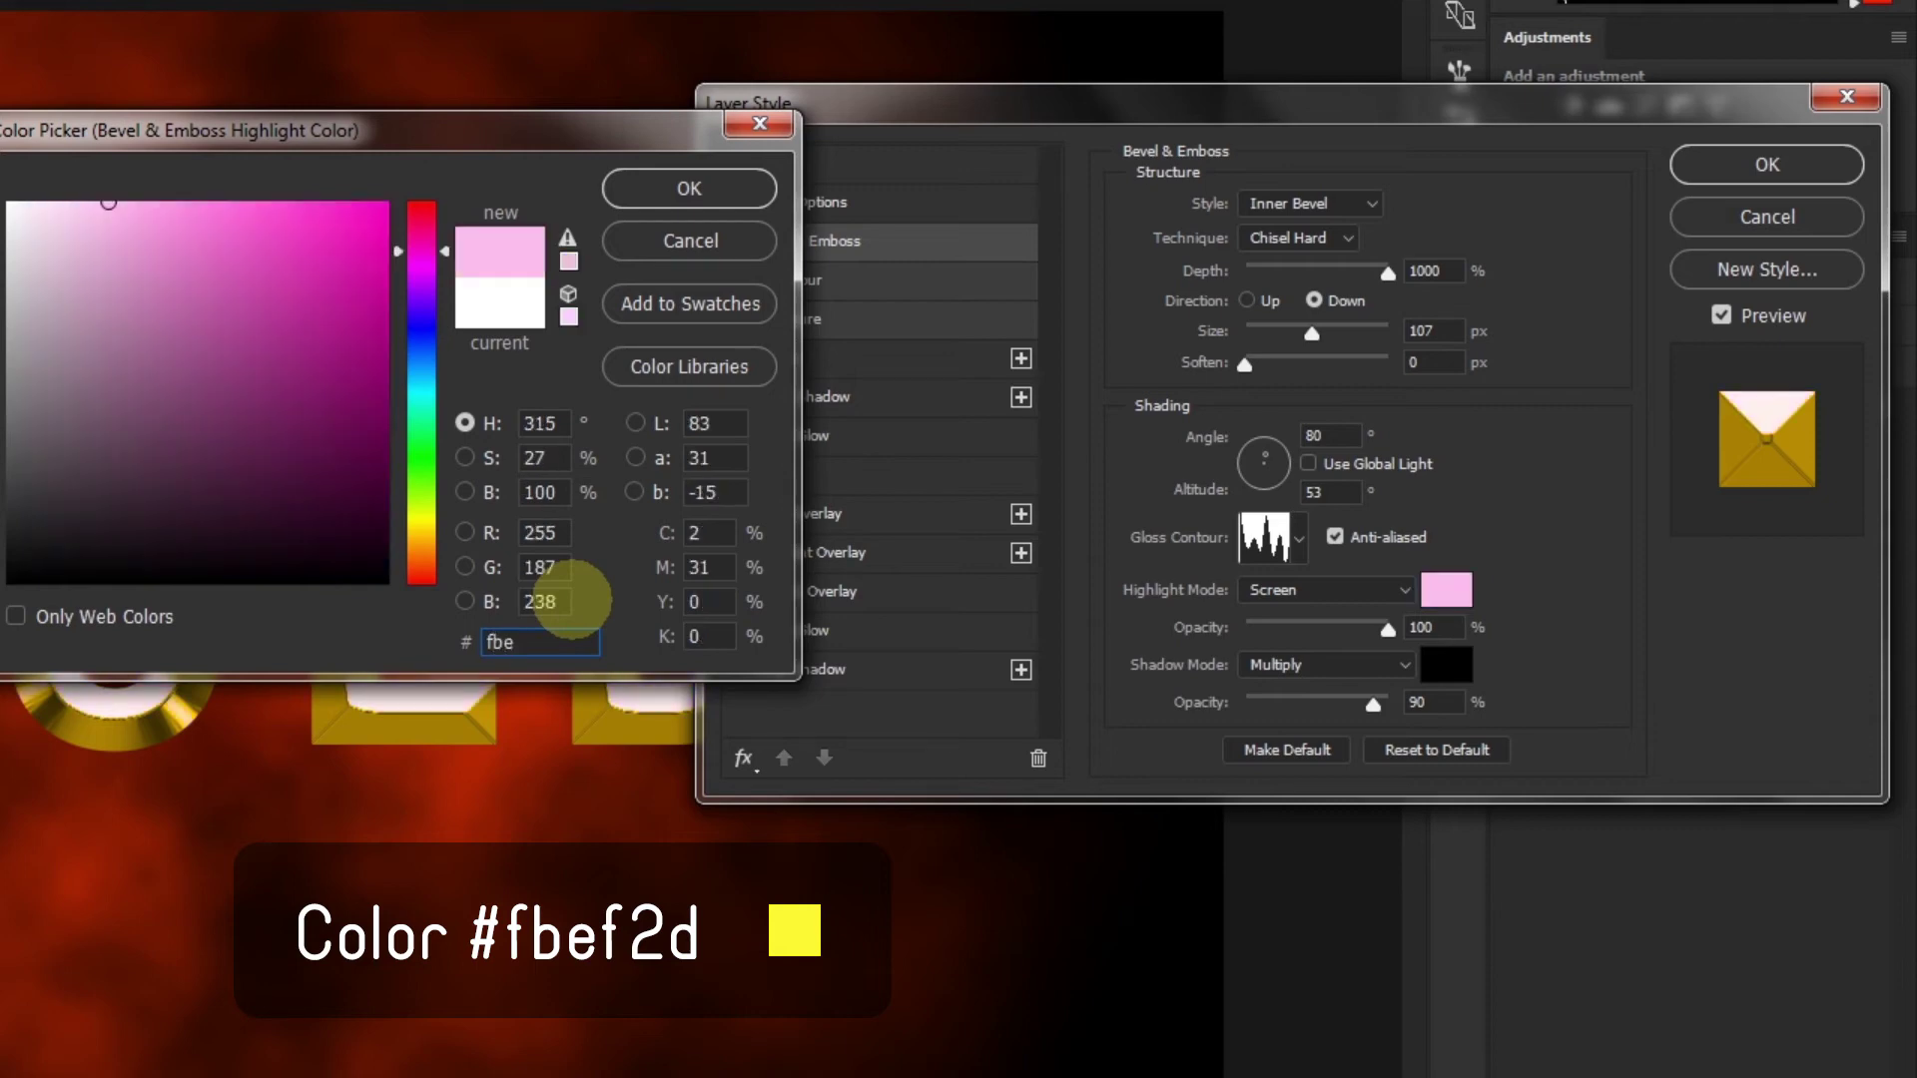
text(f2d)
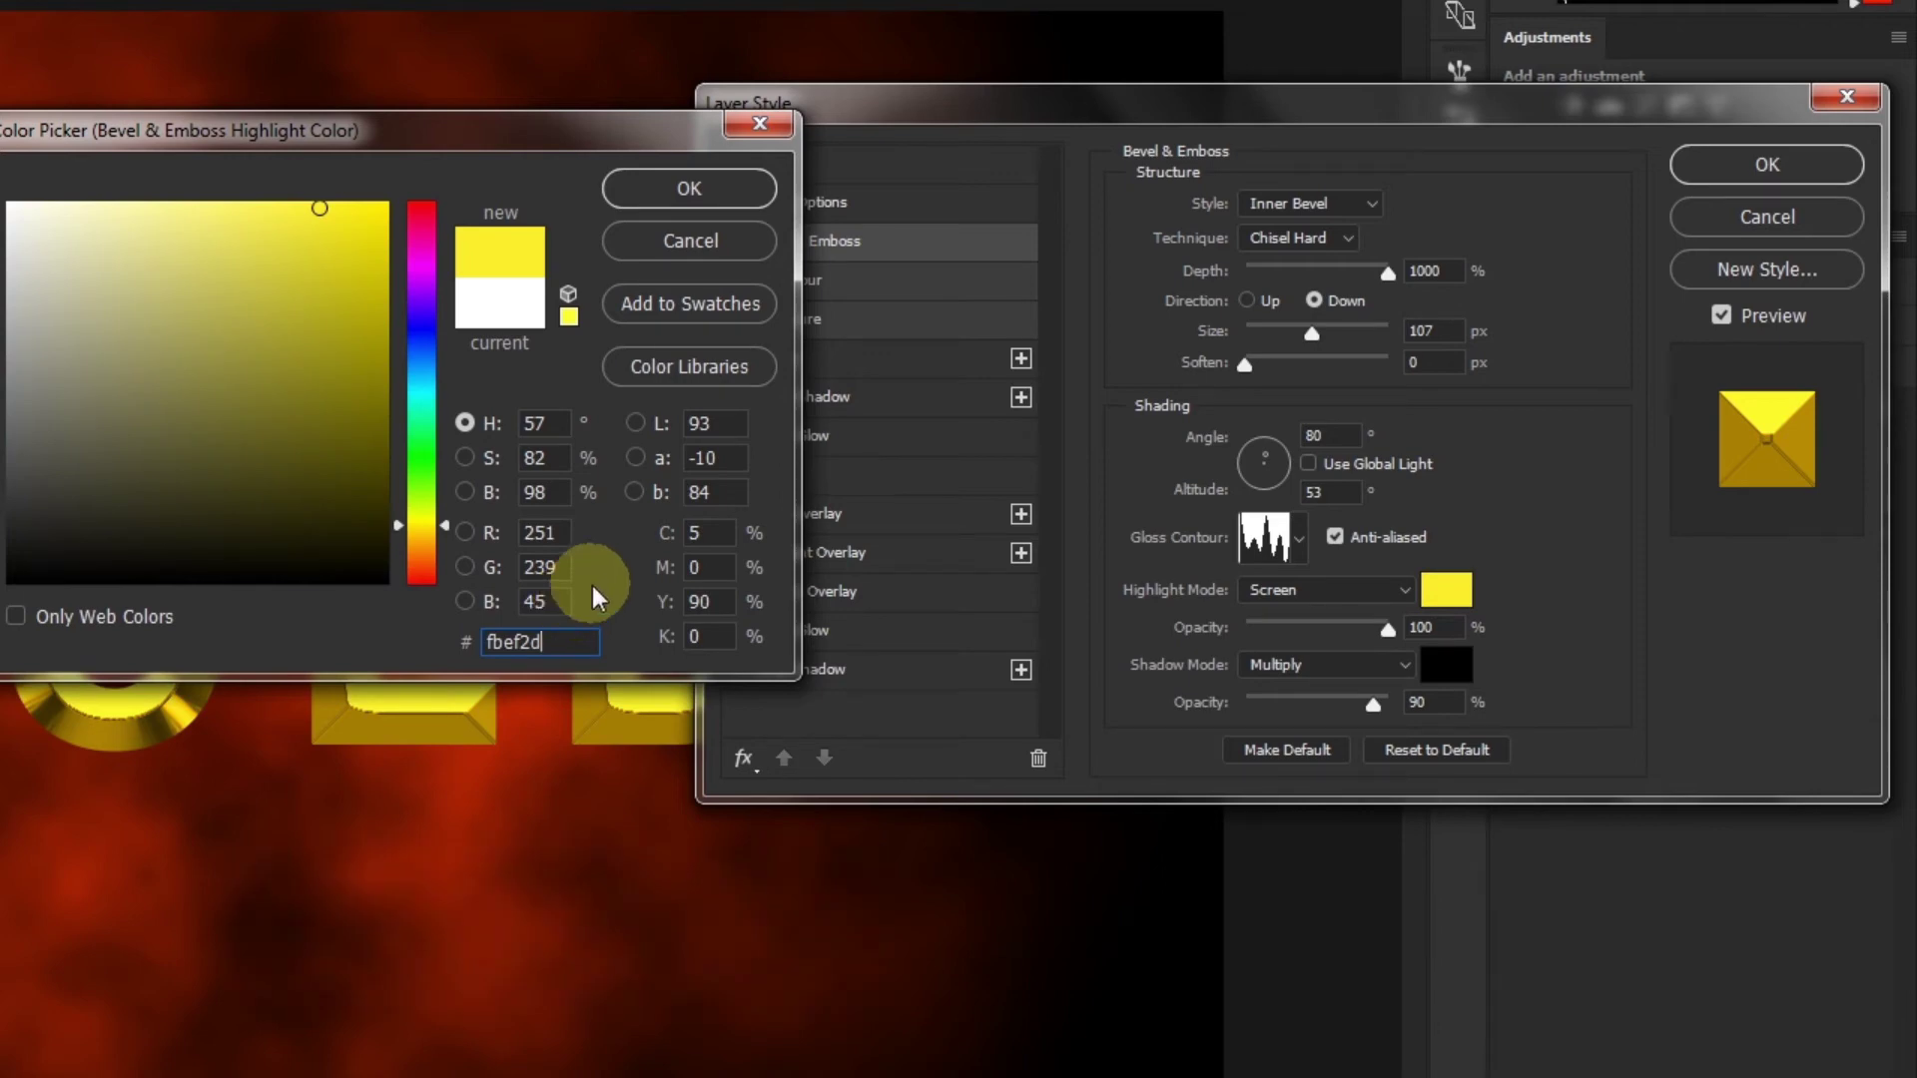
click(690, 189)
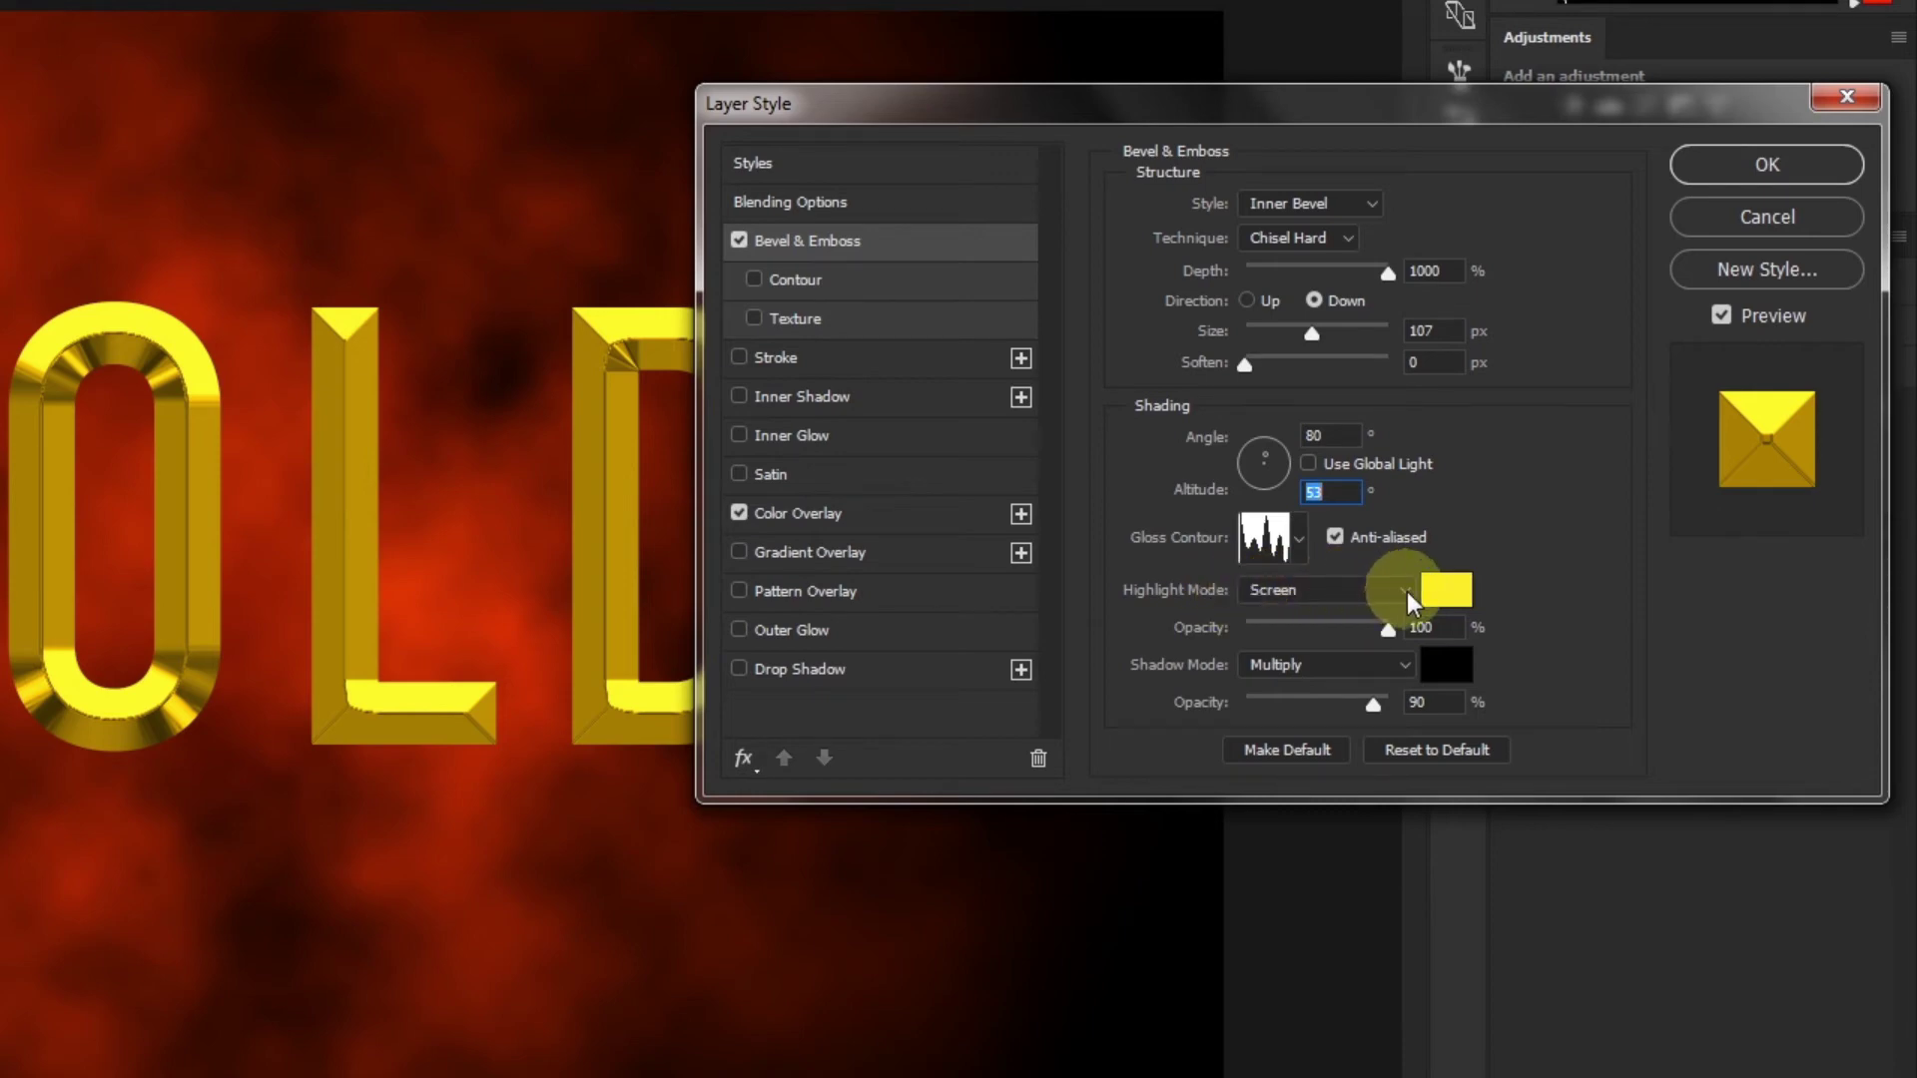
click(1405, 591)
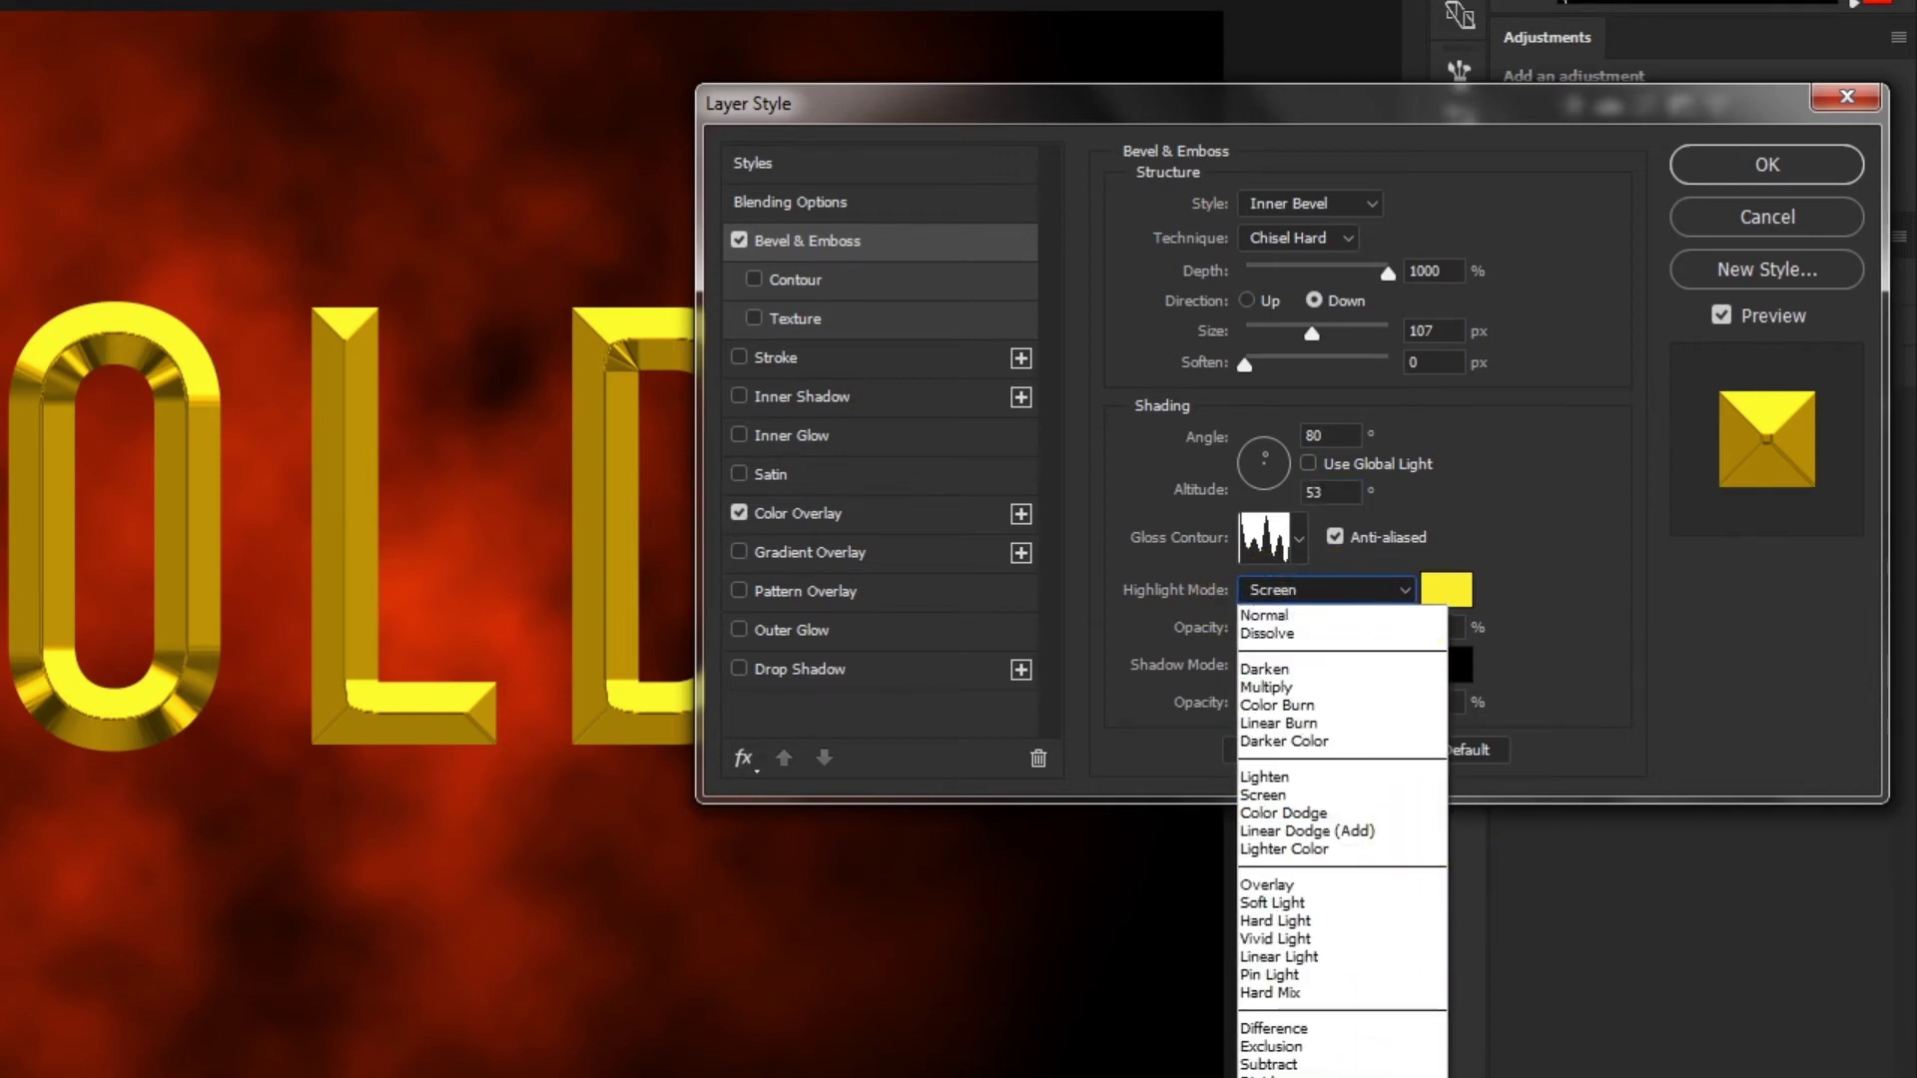
click(1275, 1077)
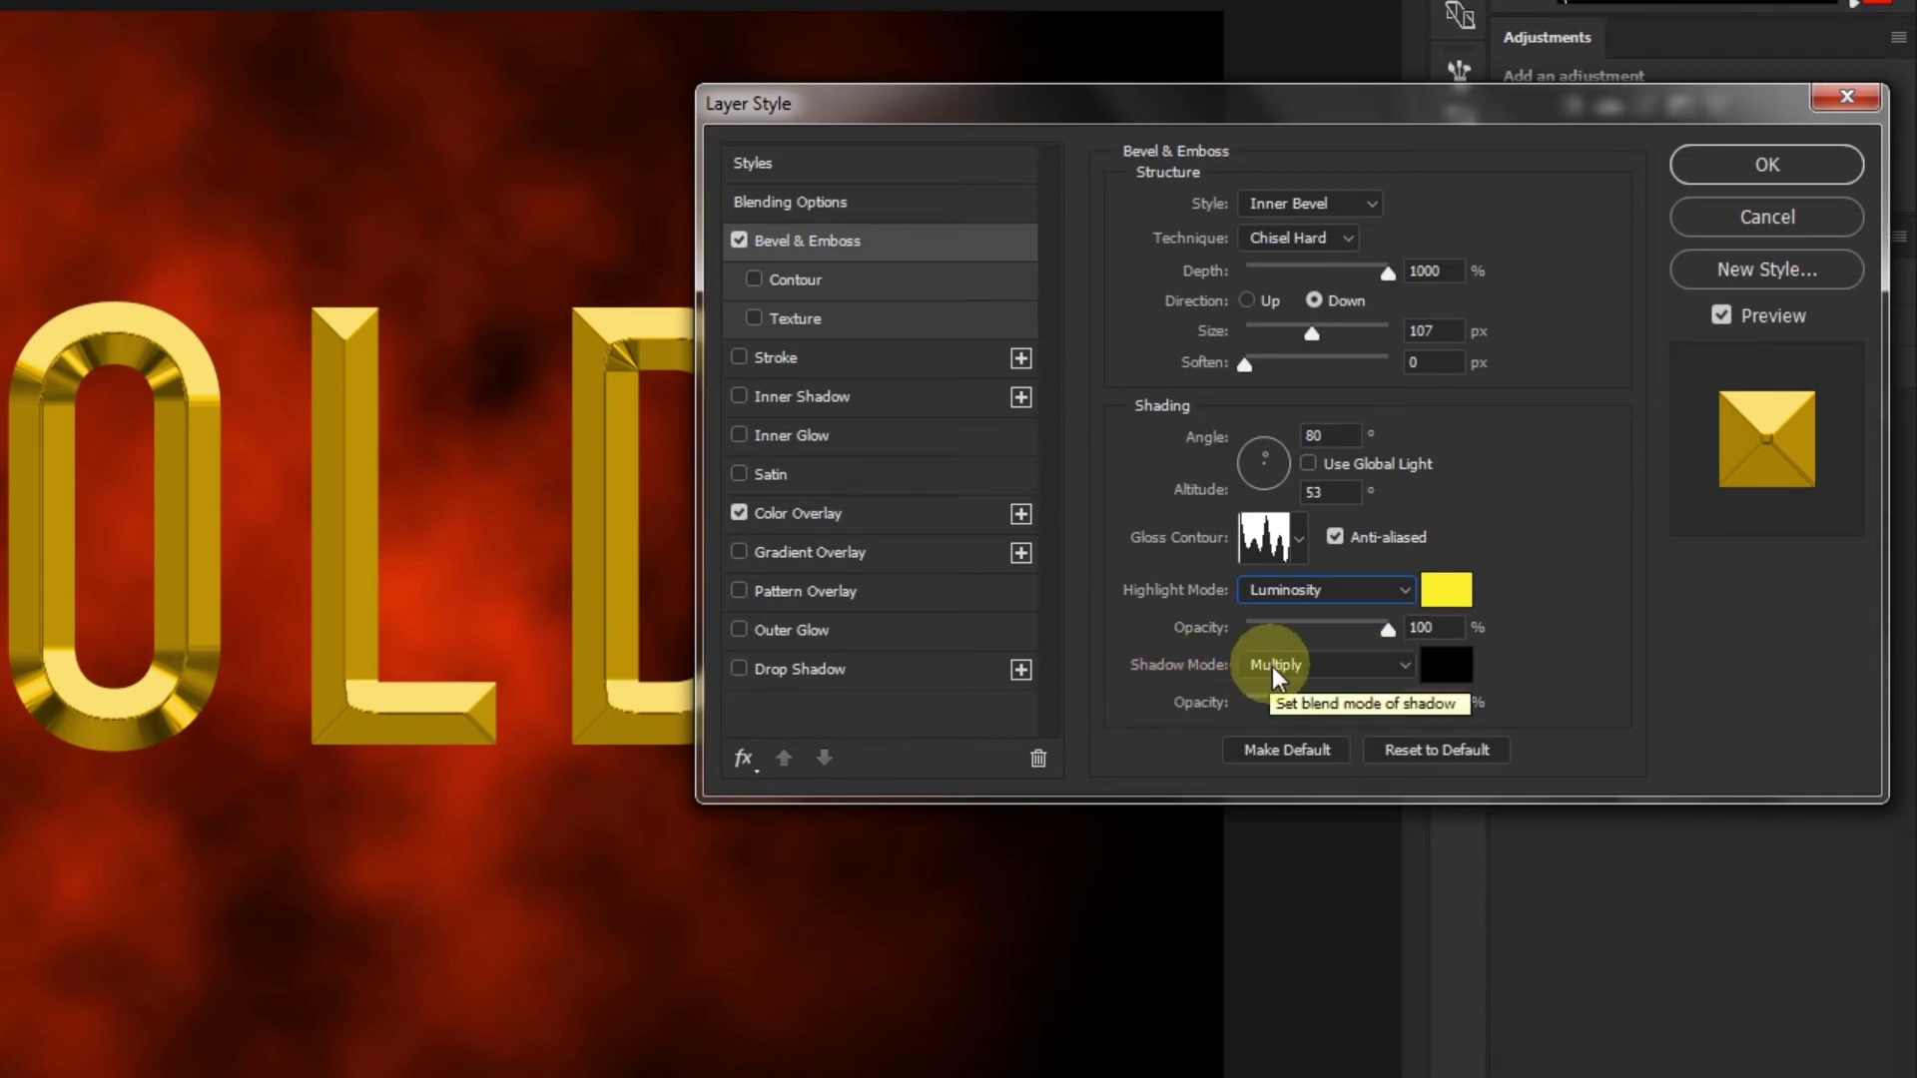
Step: Set the bevel's shadow color to dark brown #402300
click(1454, 659)
click(572, 639)
double_click(572, 639)
text(4)
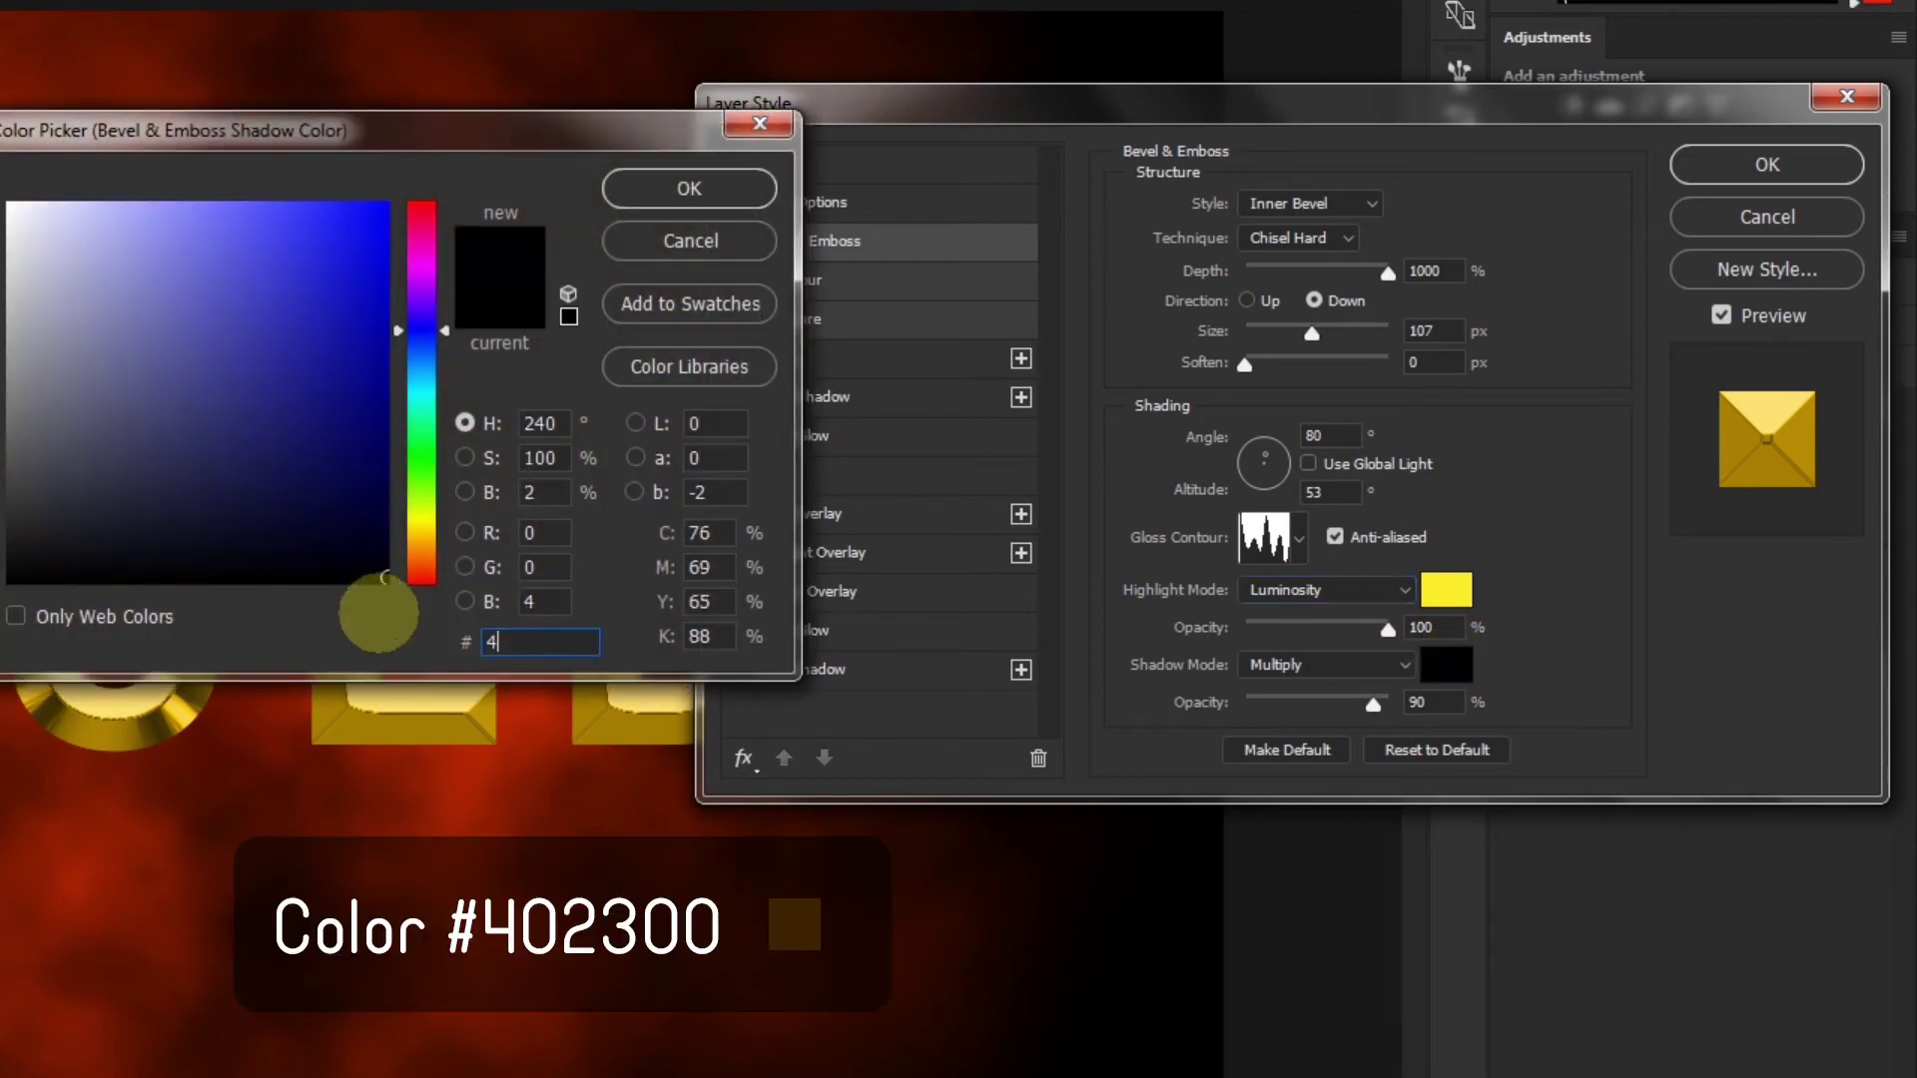
text(02300)
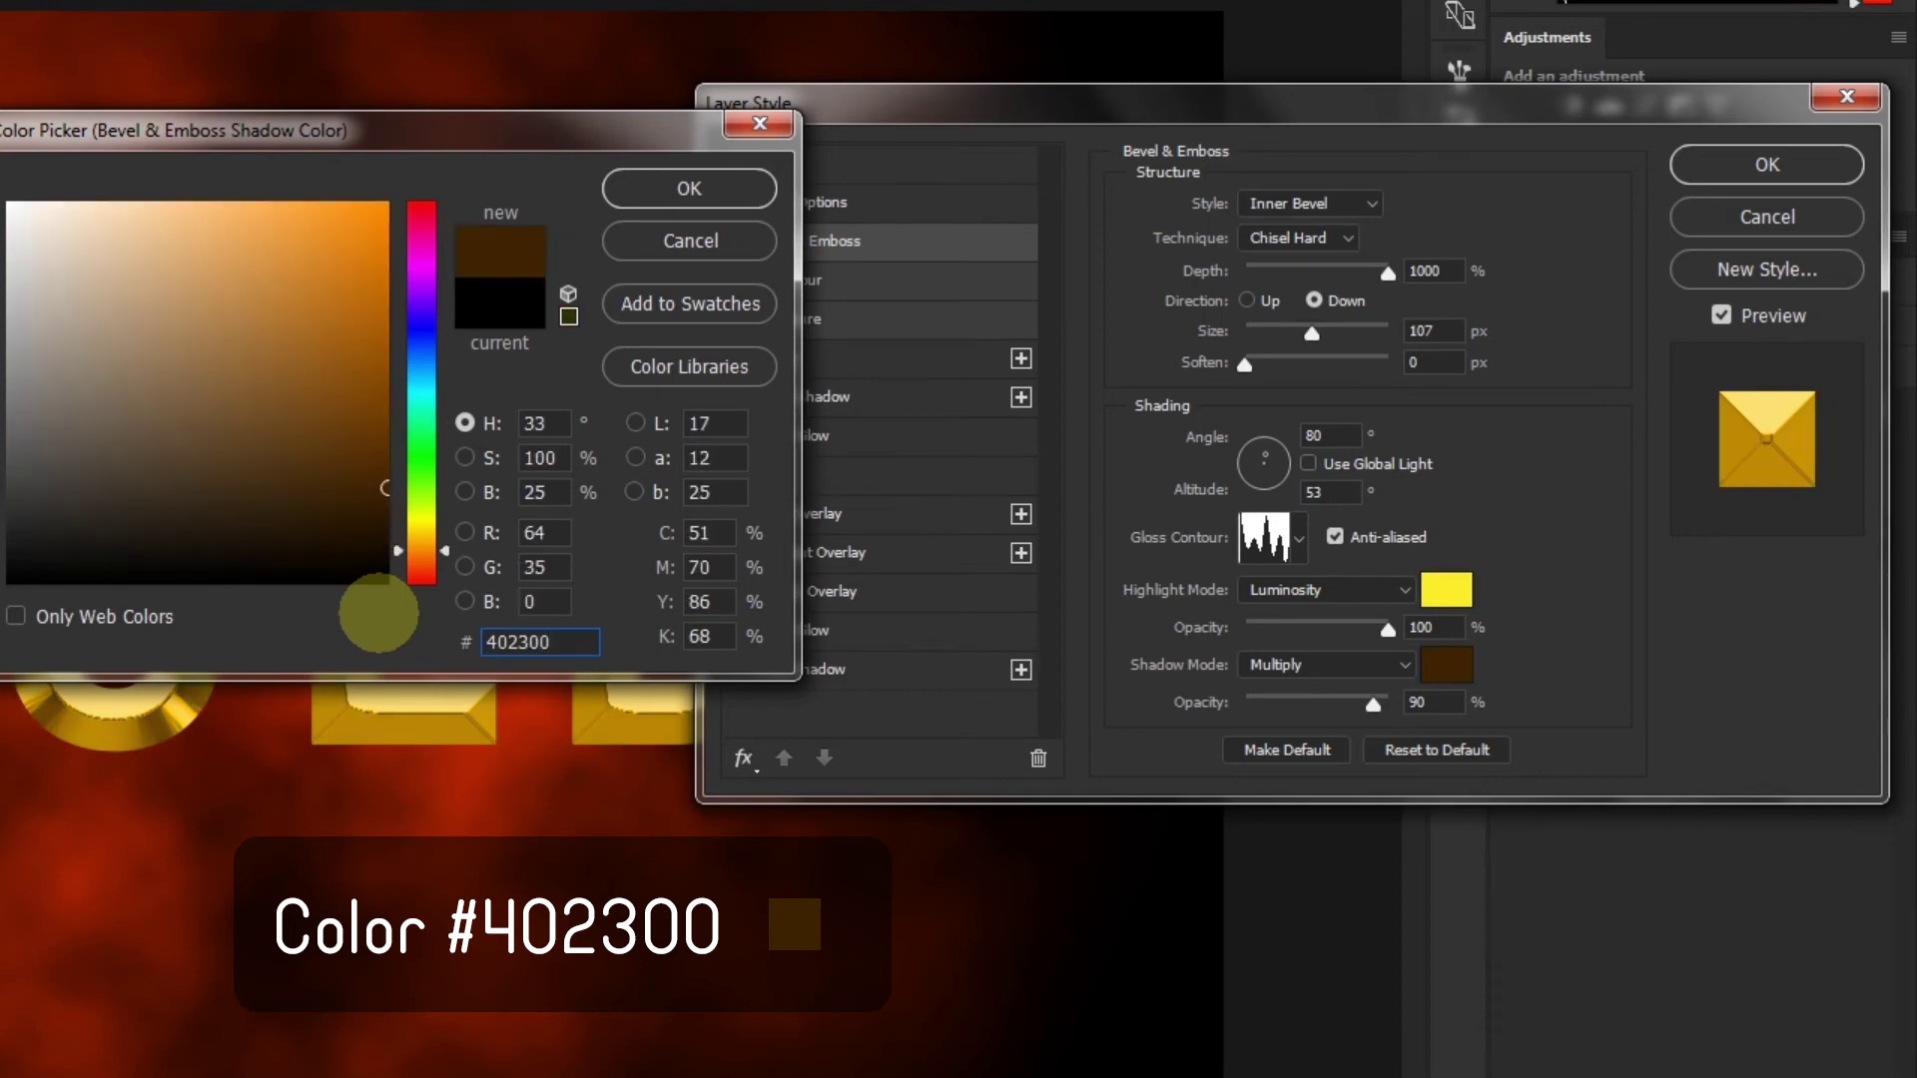
click(703, 186)
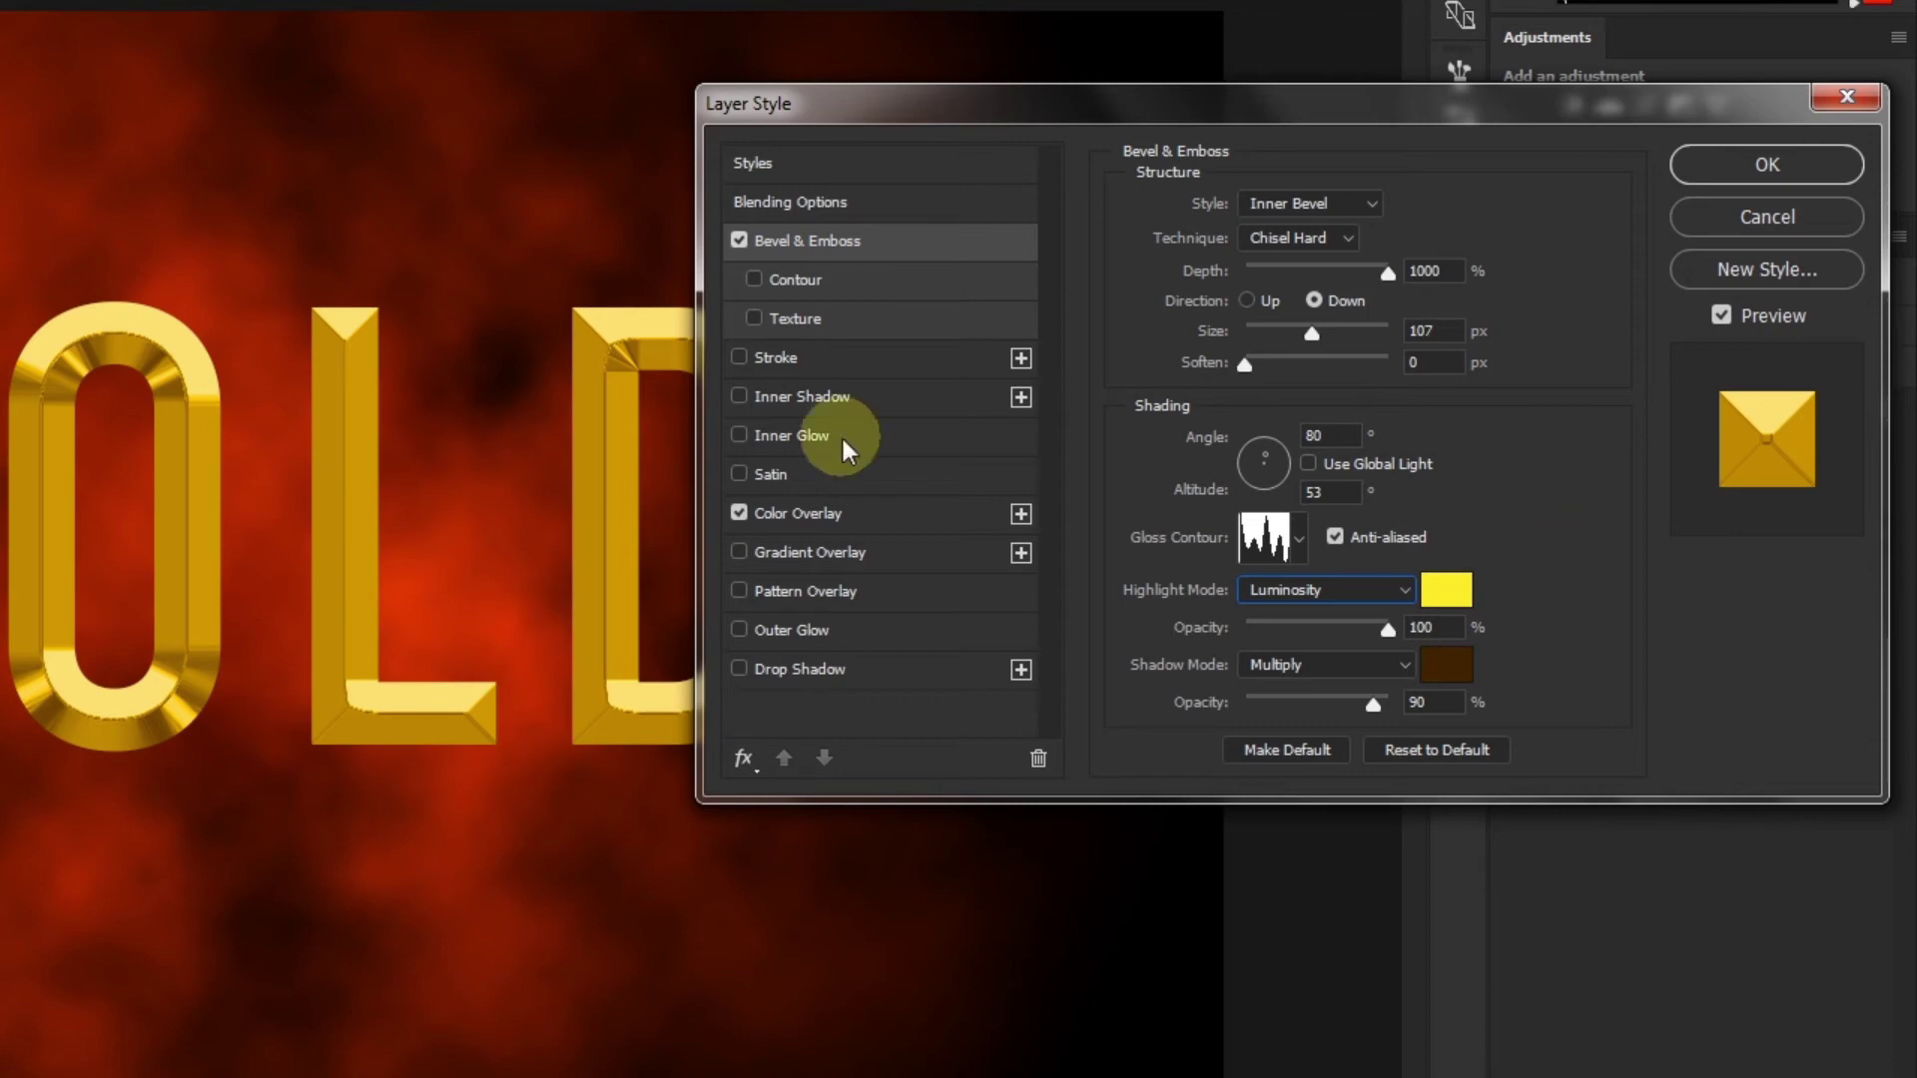
Step: Add an Inner Shadow effect to the text and set its color to #efa900
click(800, 403)
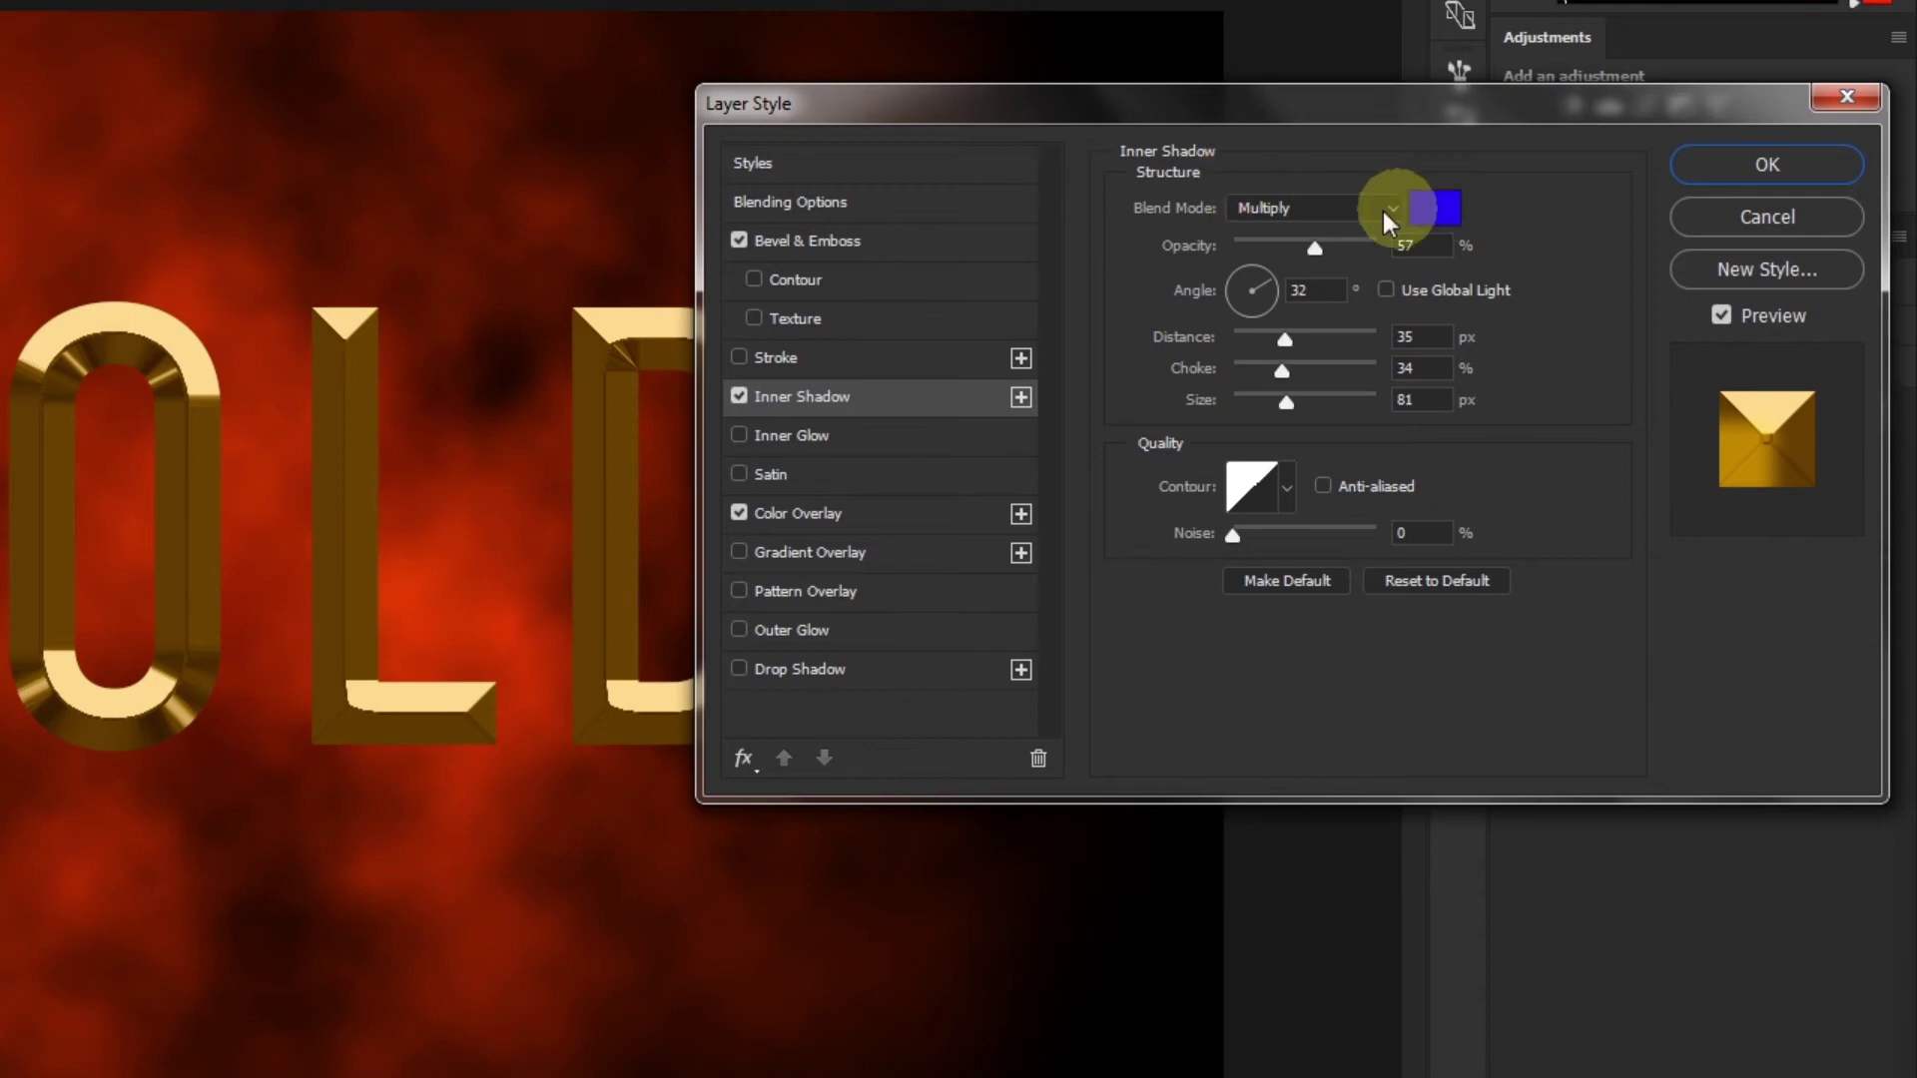
click(1433, 205)
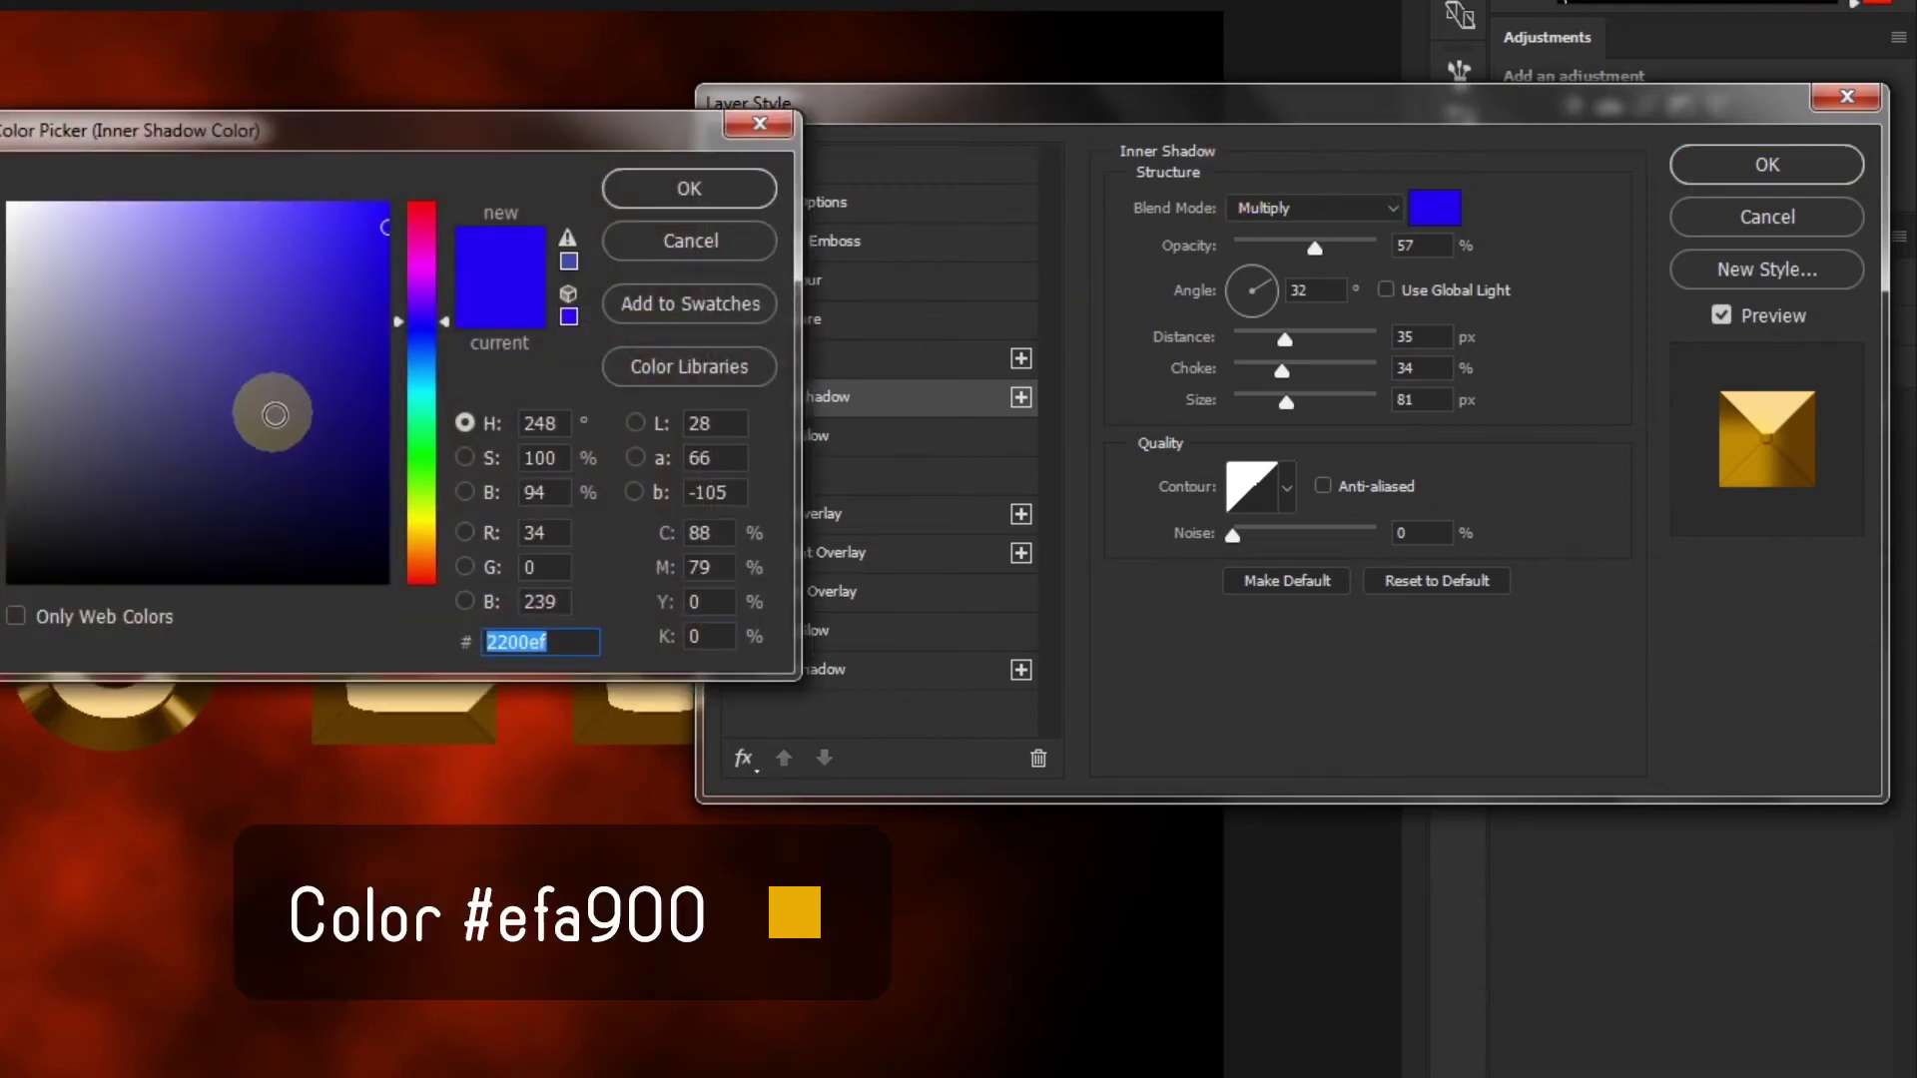
text(e)
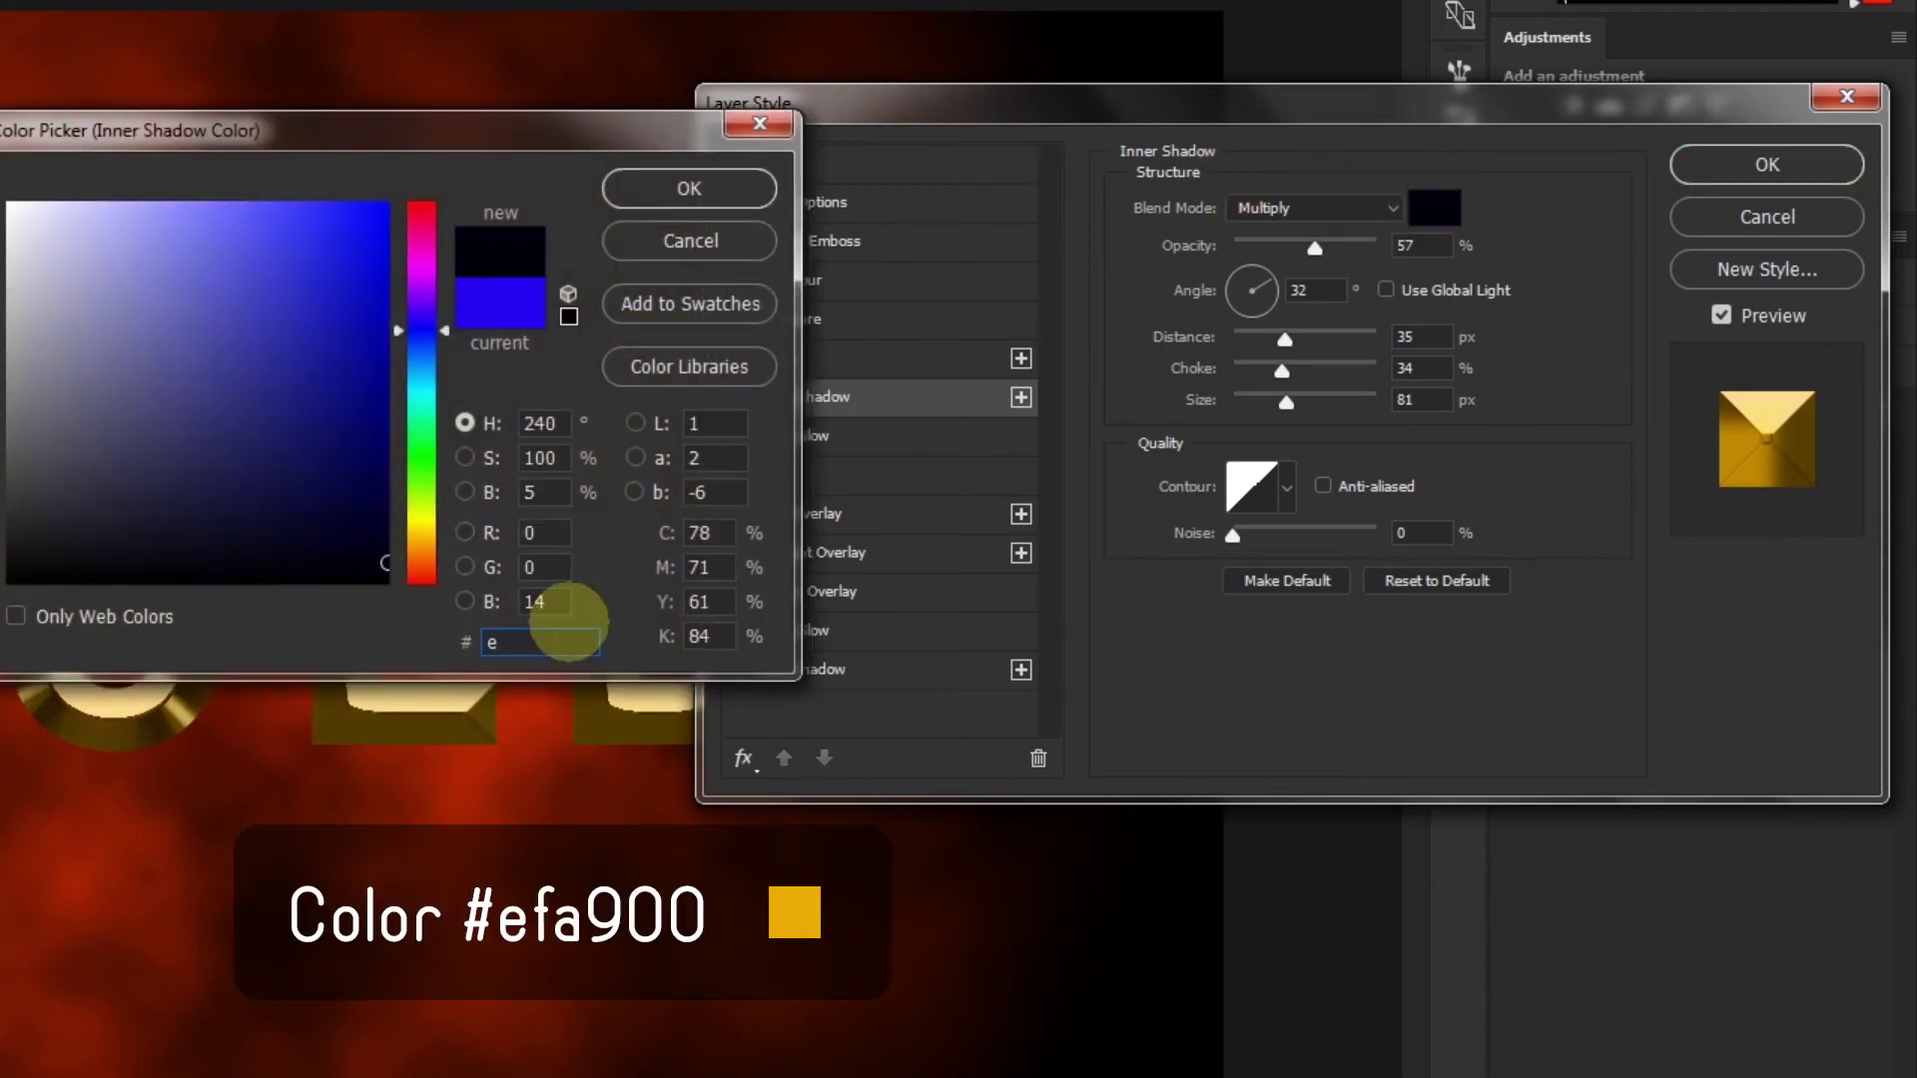
text(fa)
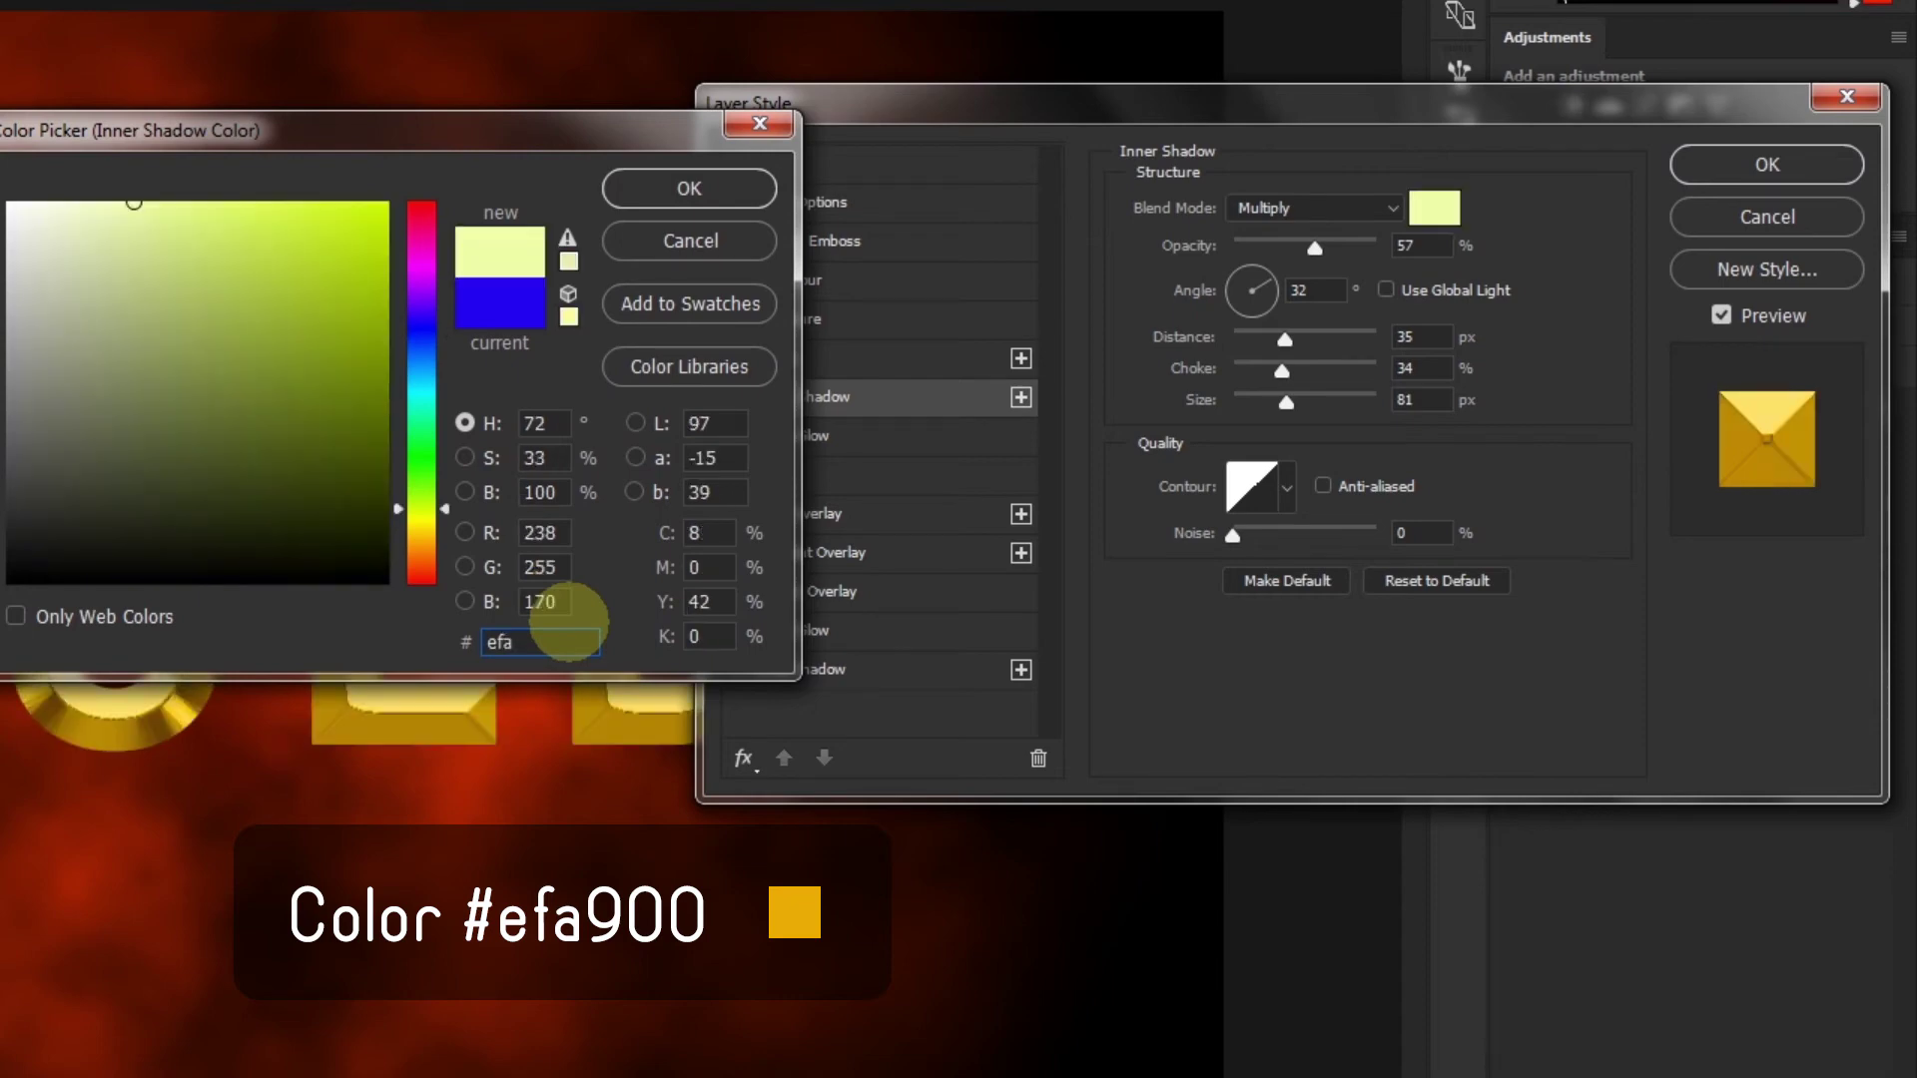
text(900)
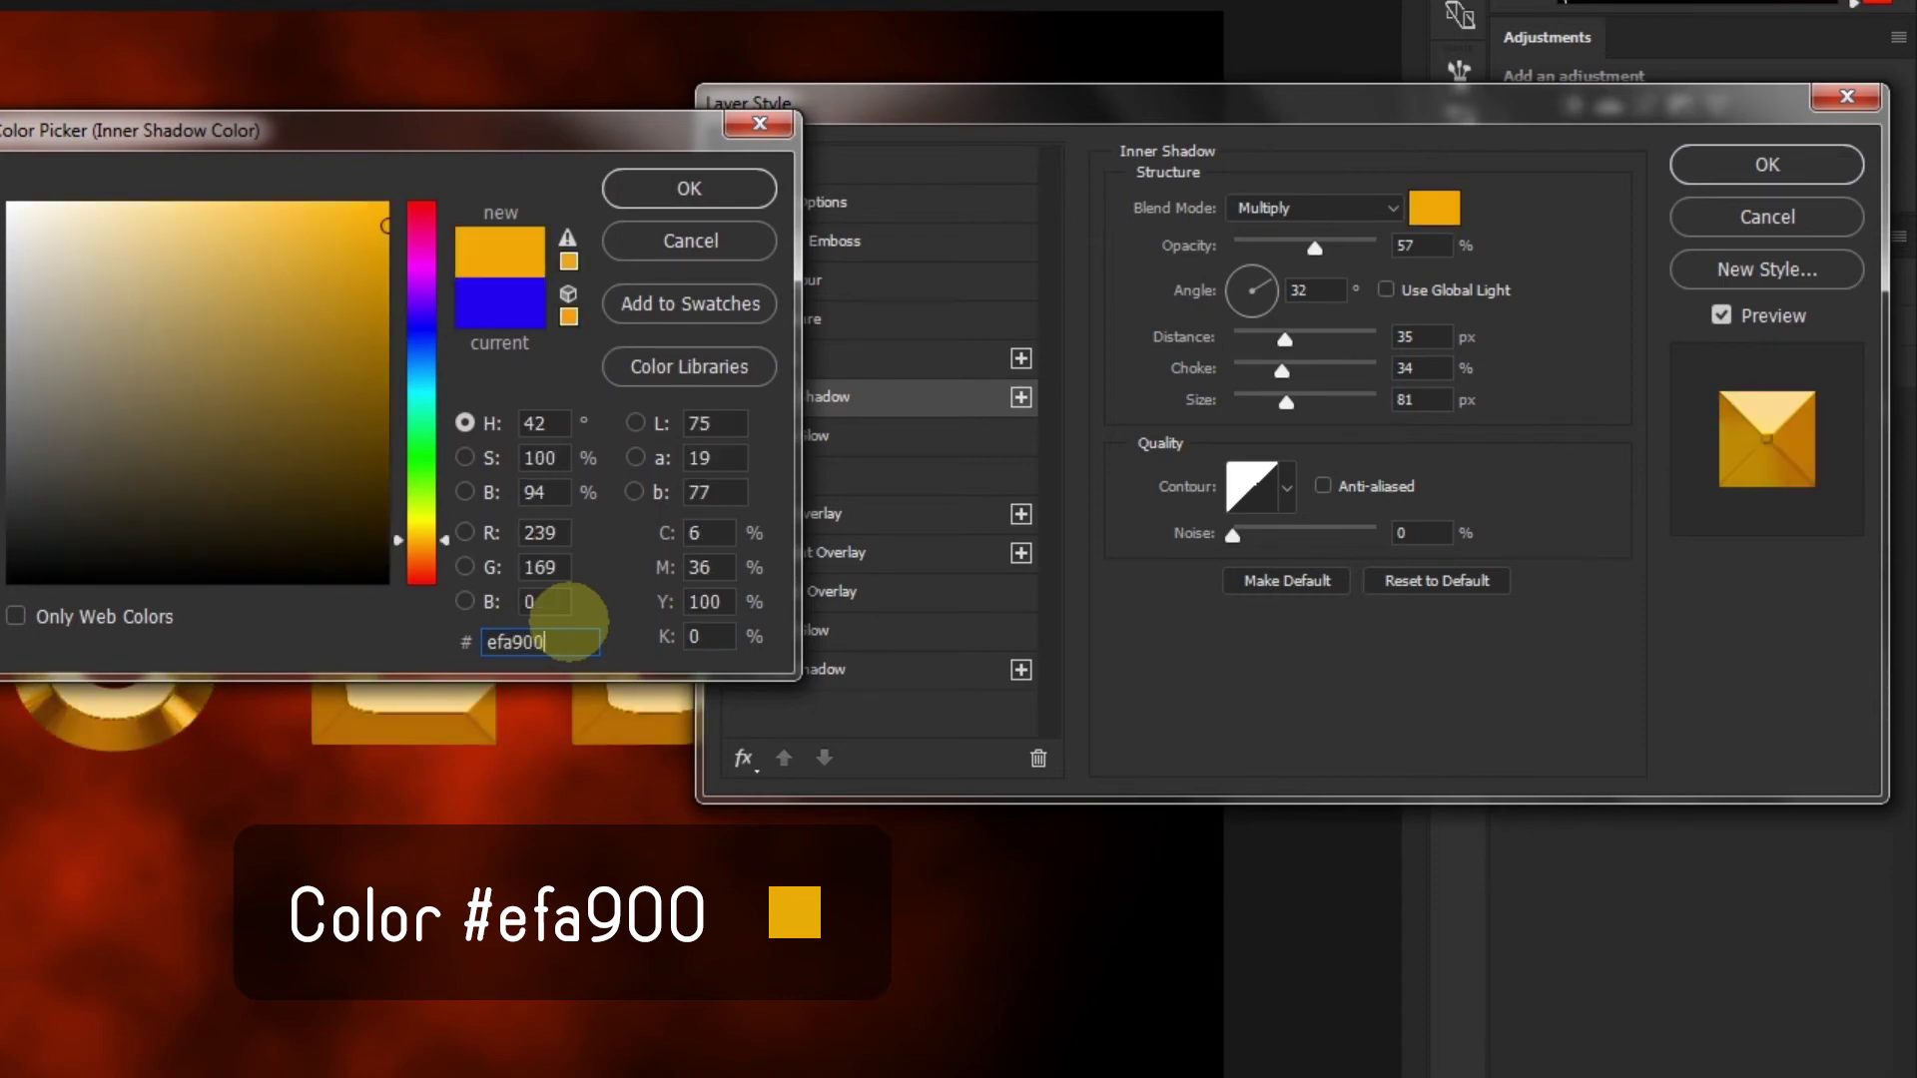
click(717, 188)
Step: Set the inner shadow's opacity to 100%, after trying 90%, and its angle to 90°
double_click(1397, 245)
text(90)
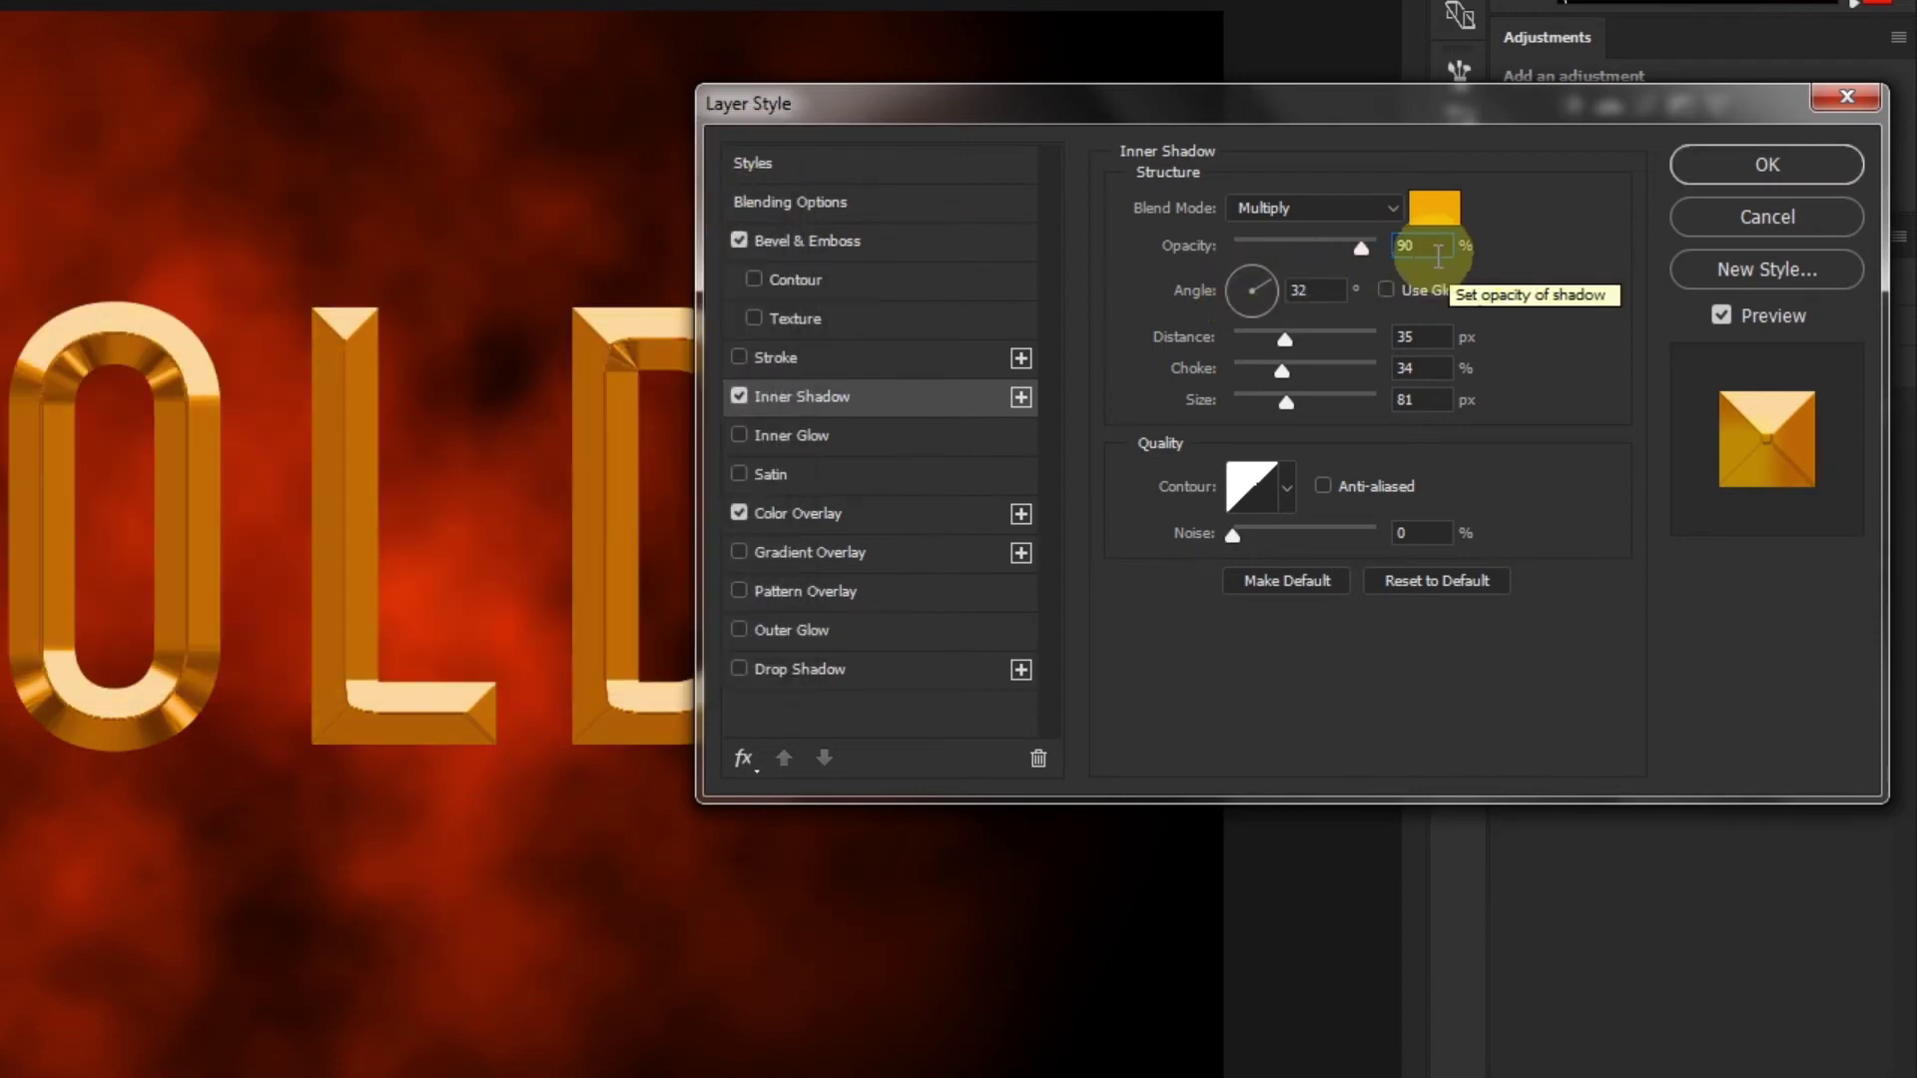
key(Return)
text(100)
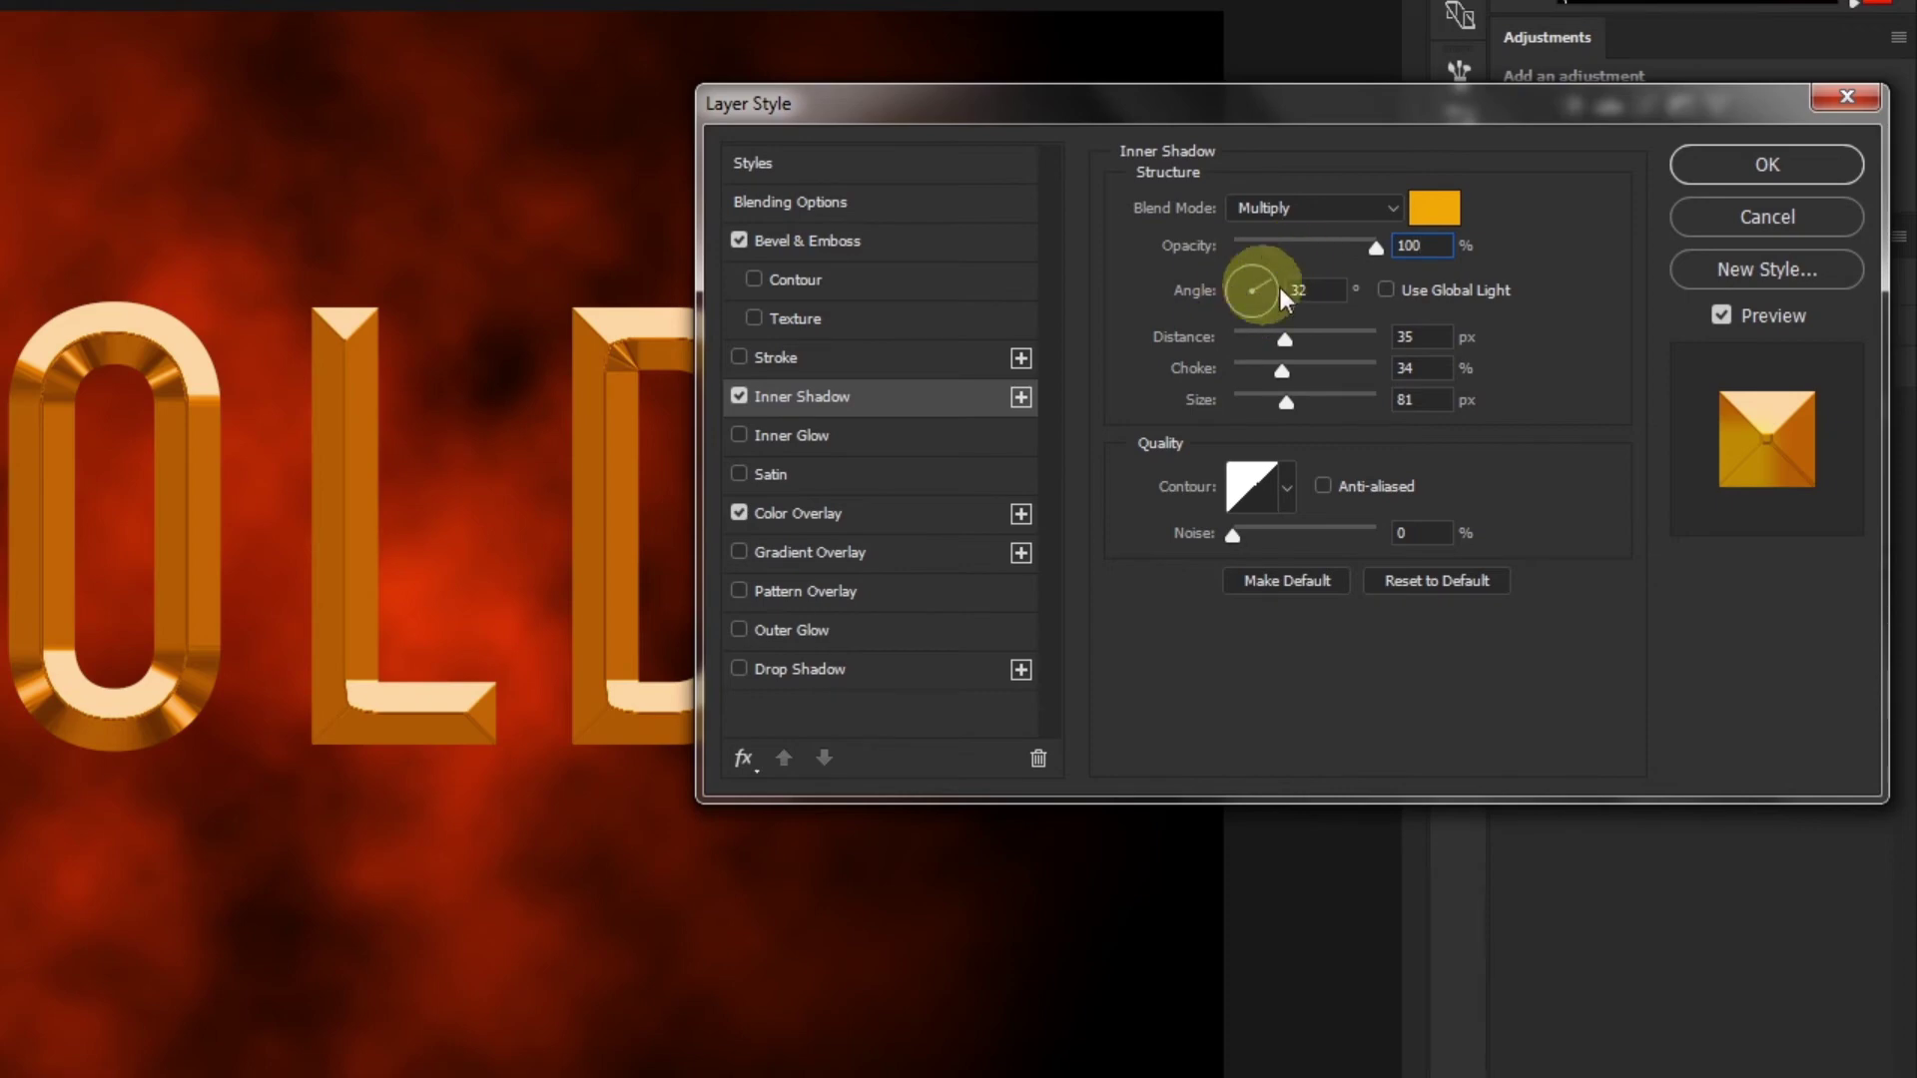
key(Tab)
text(90)
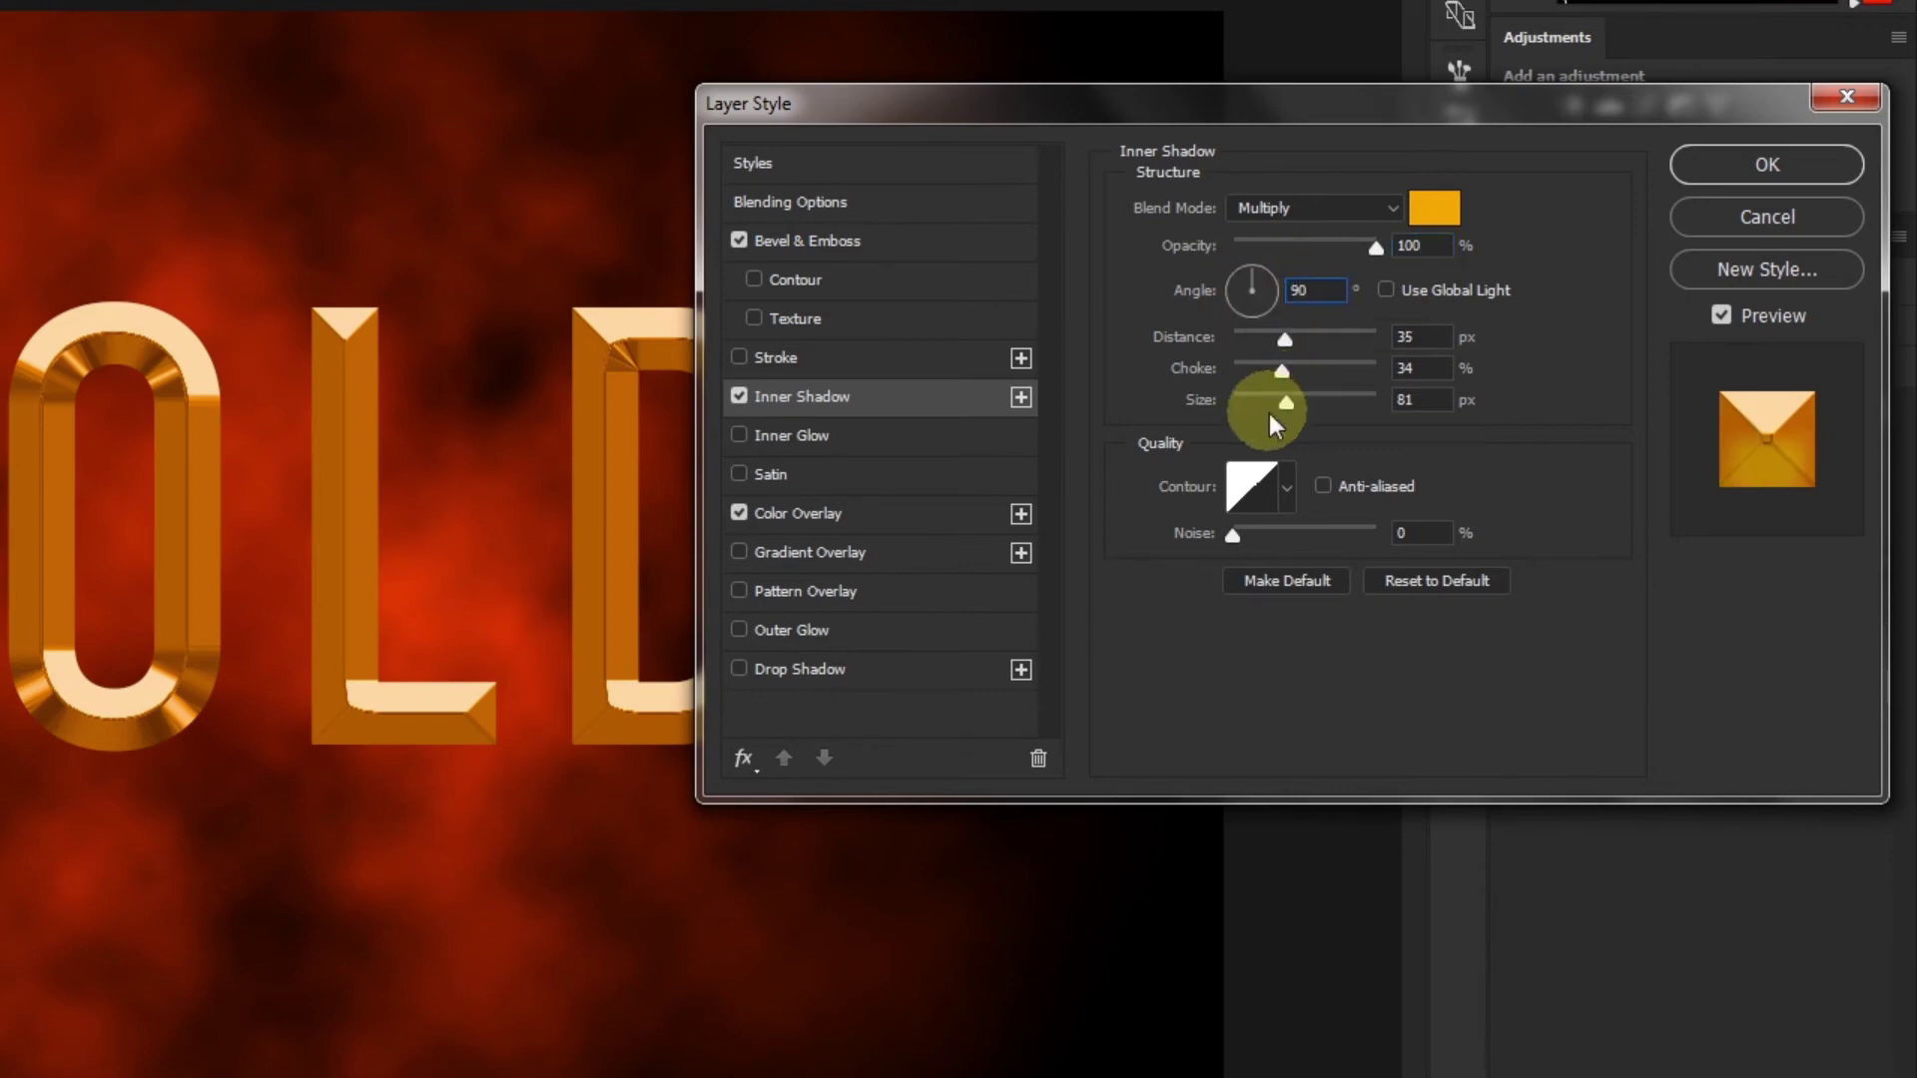
Step: Set the inner shadow's distance to 9 px, choke to 70% and size to 9 px
key(Tab)
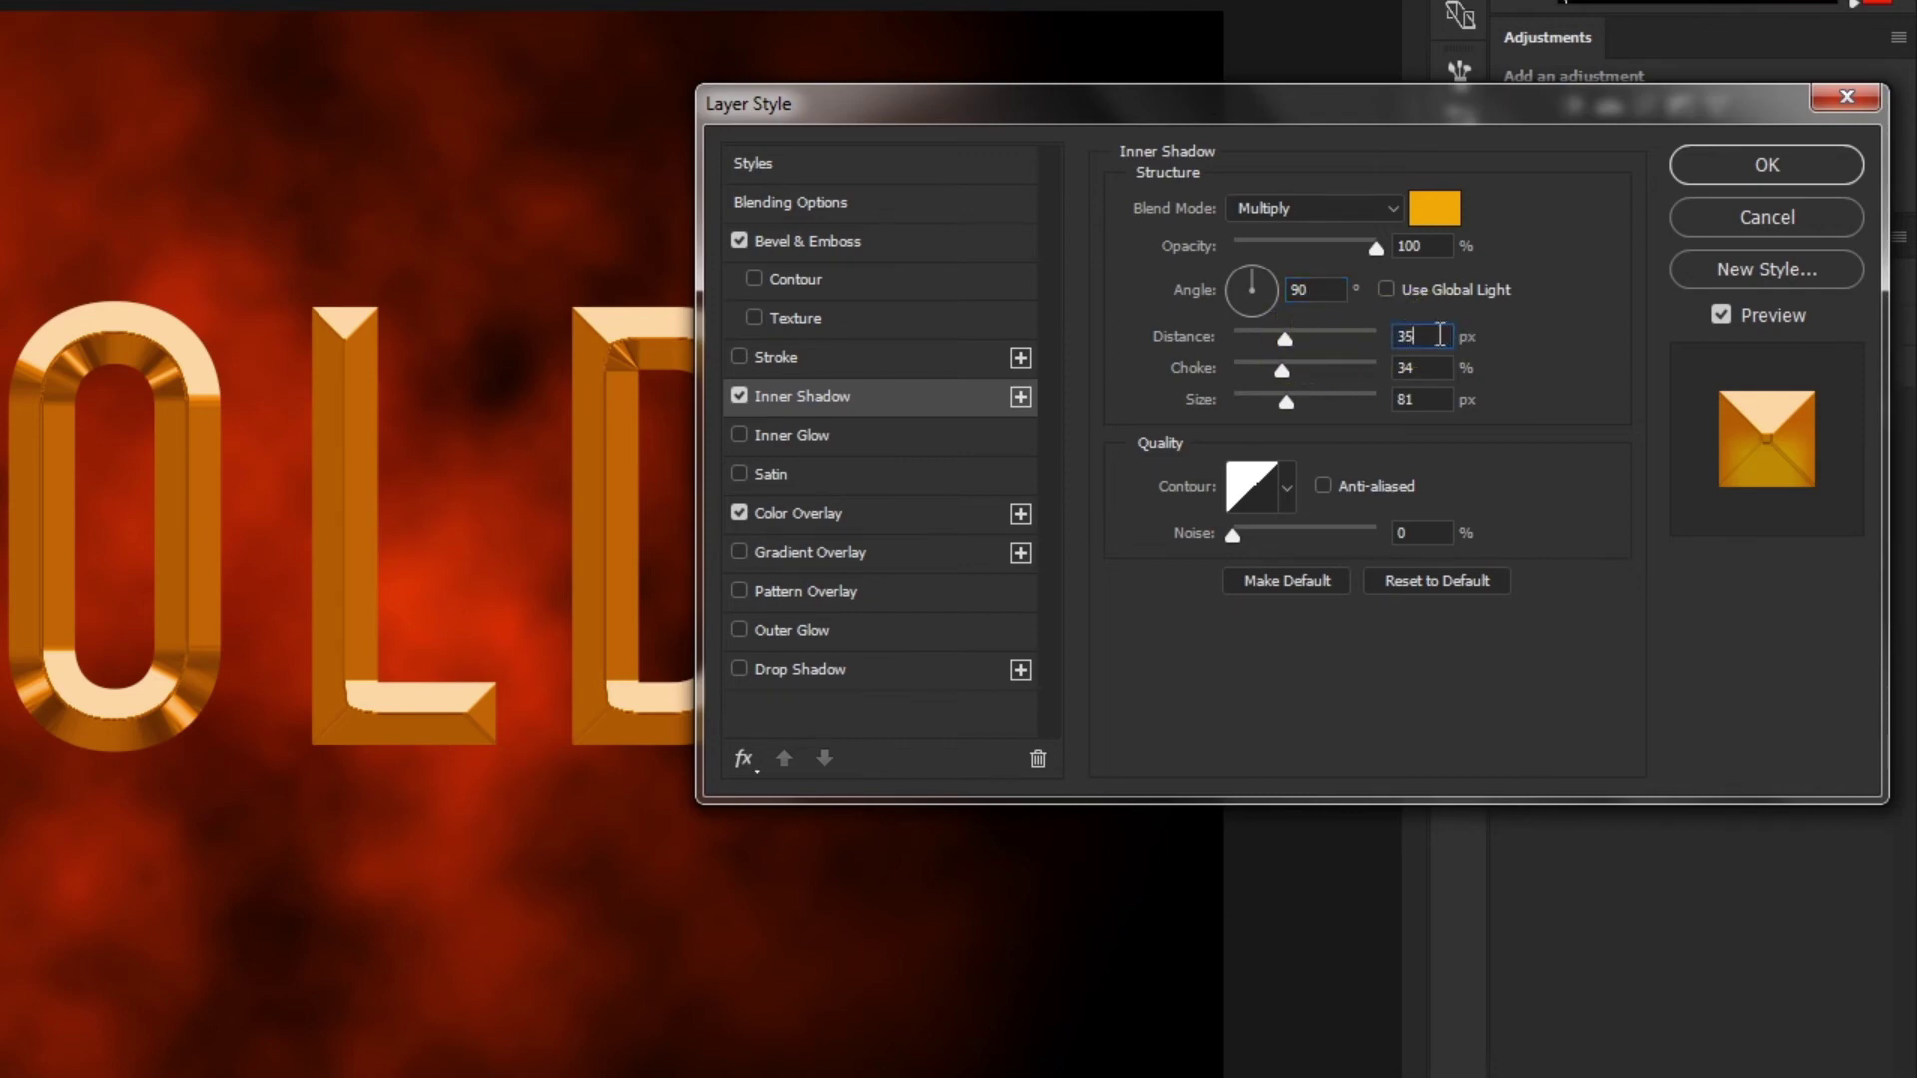
text(9)
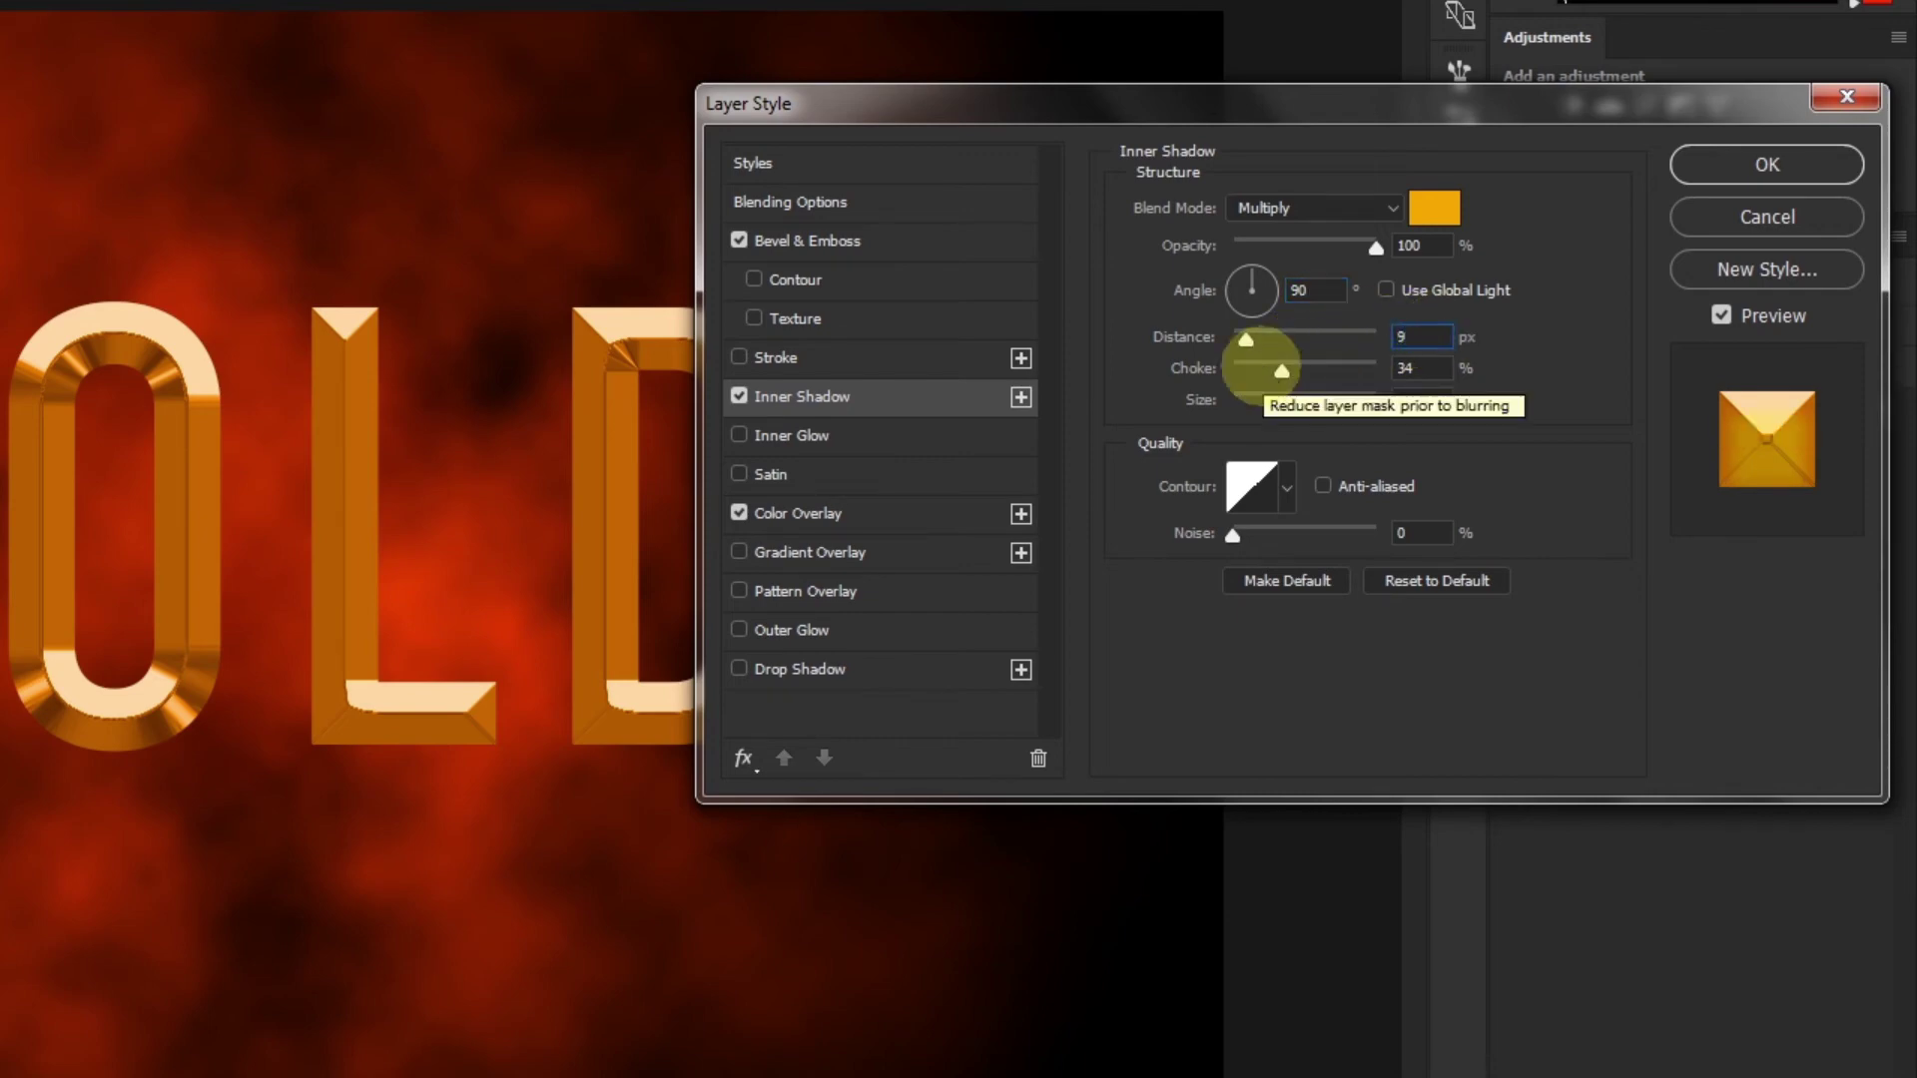
click(1398, 371)
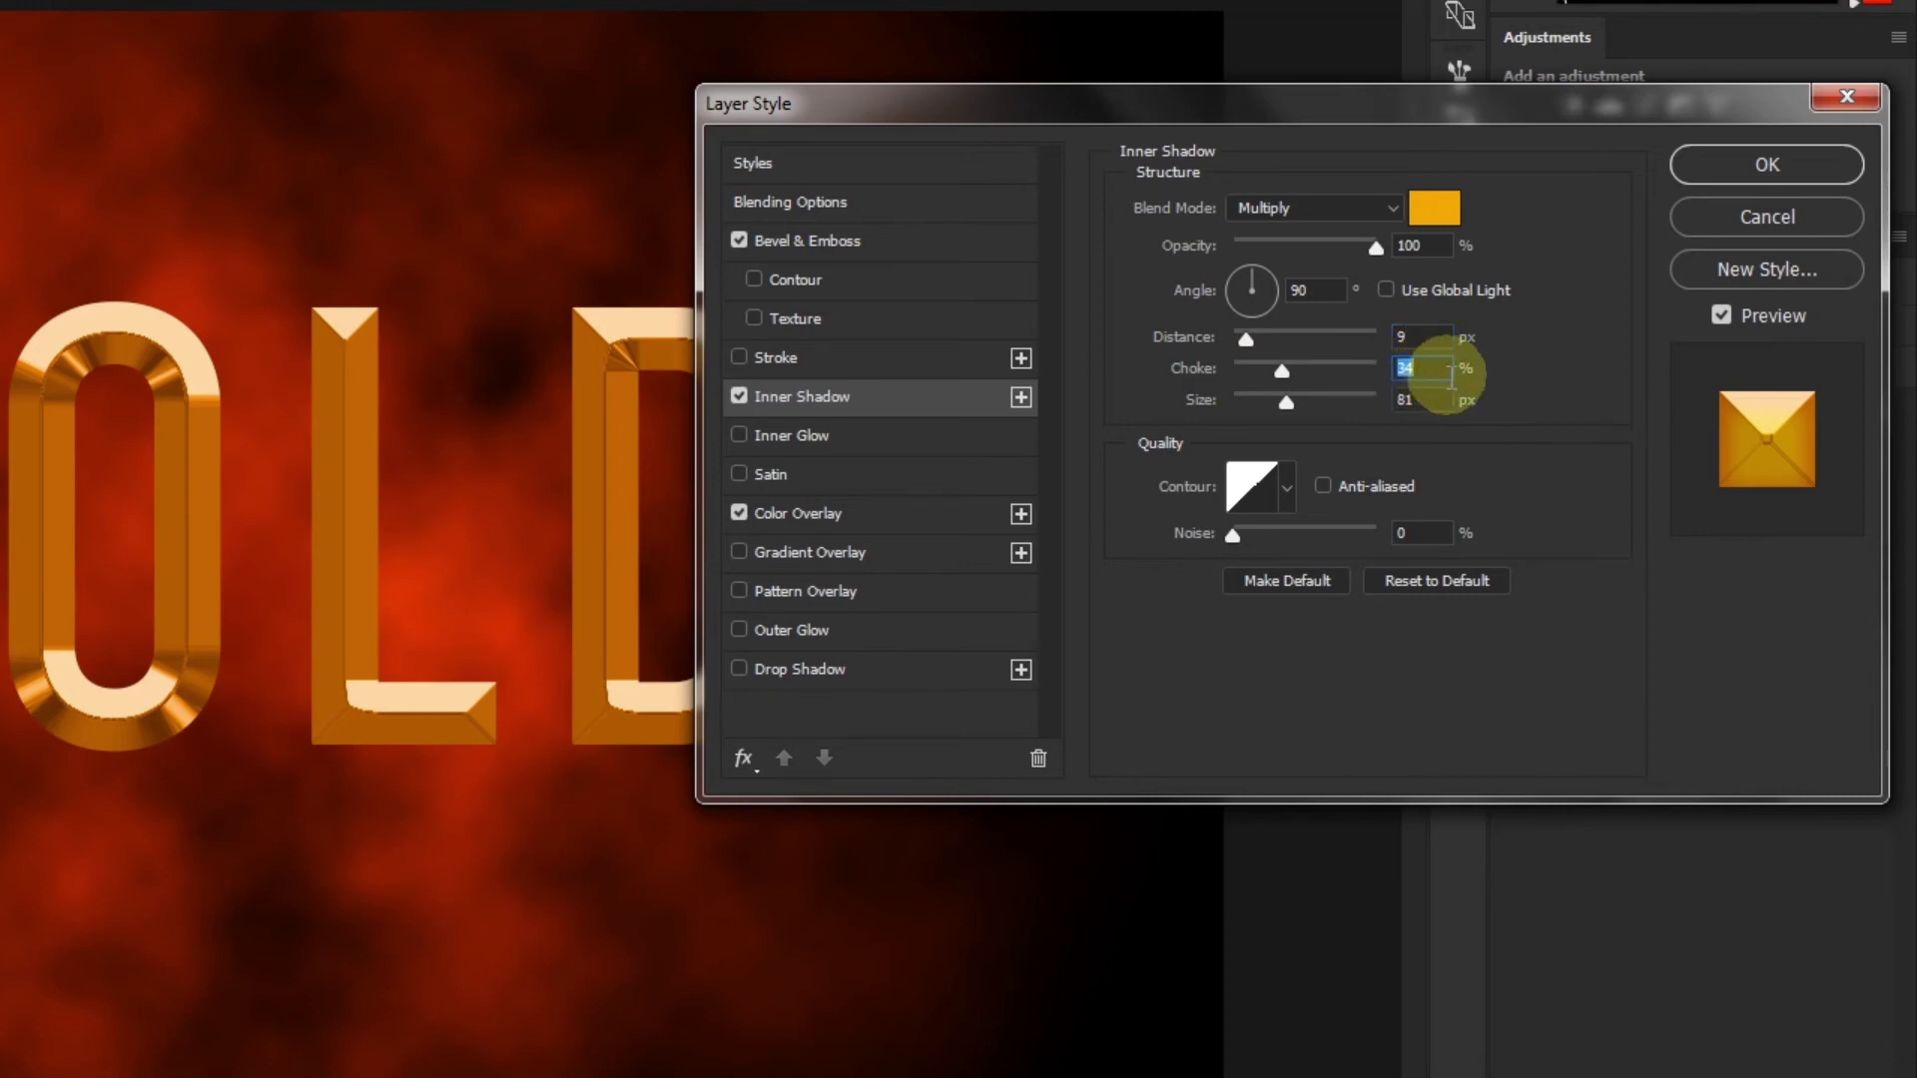
text(70)
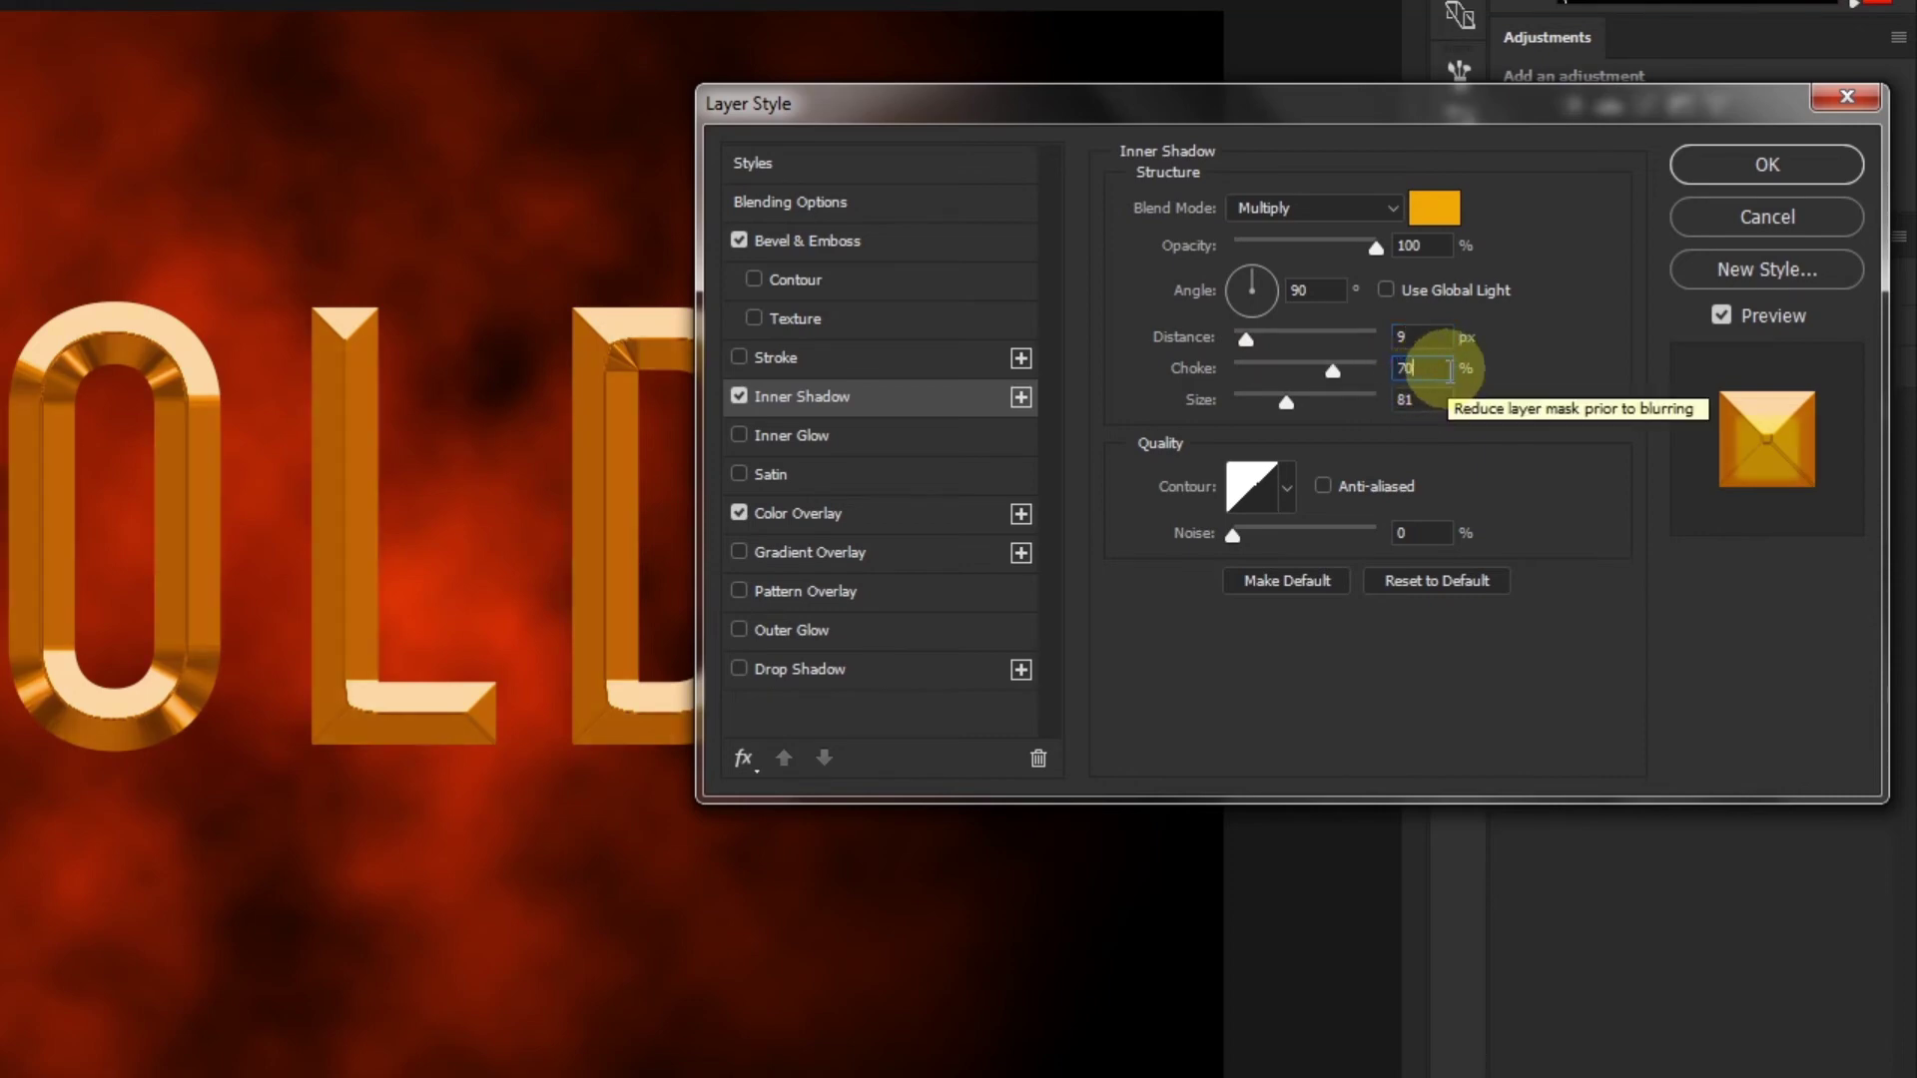
click(1422, 402)
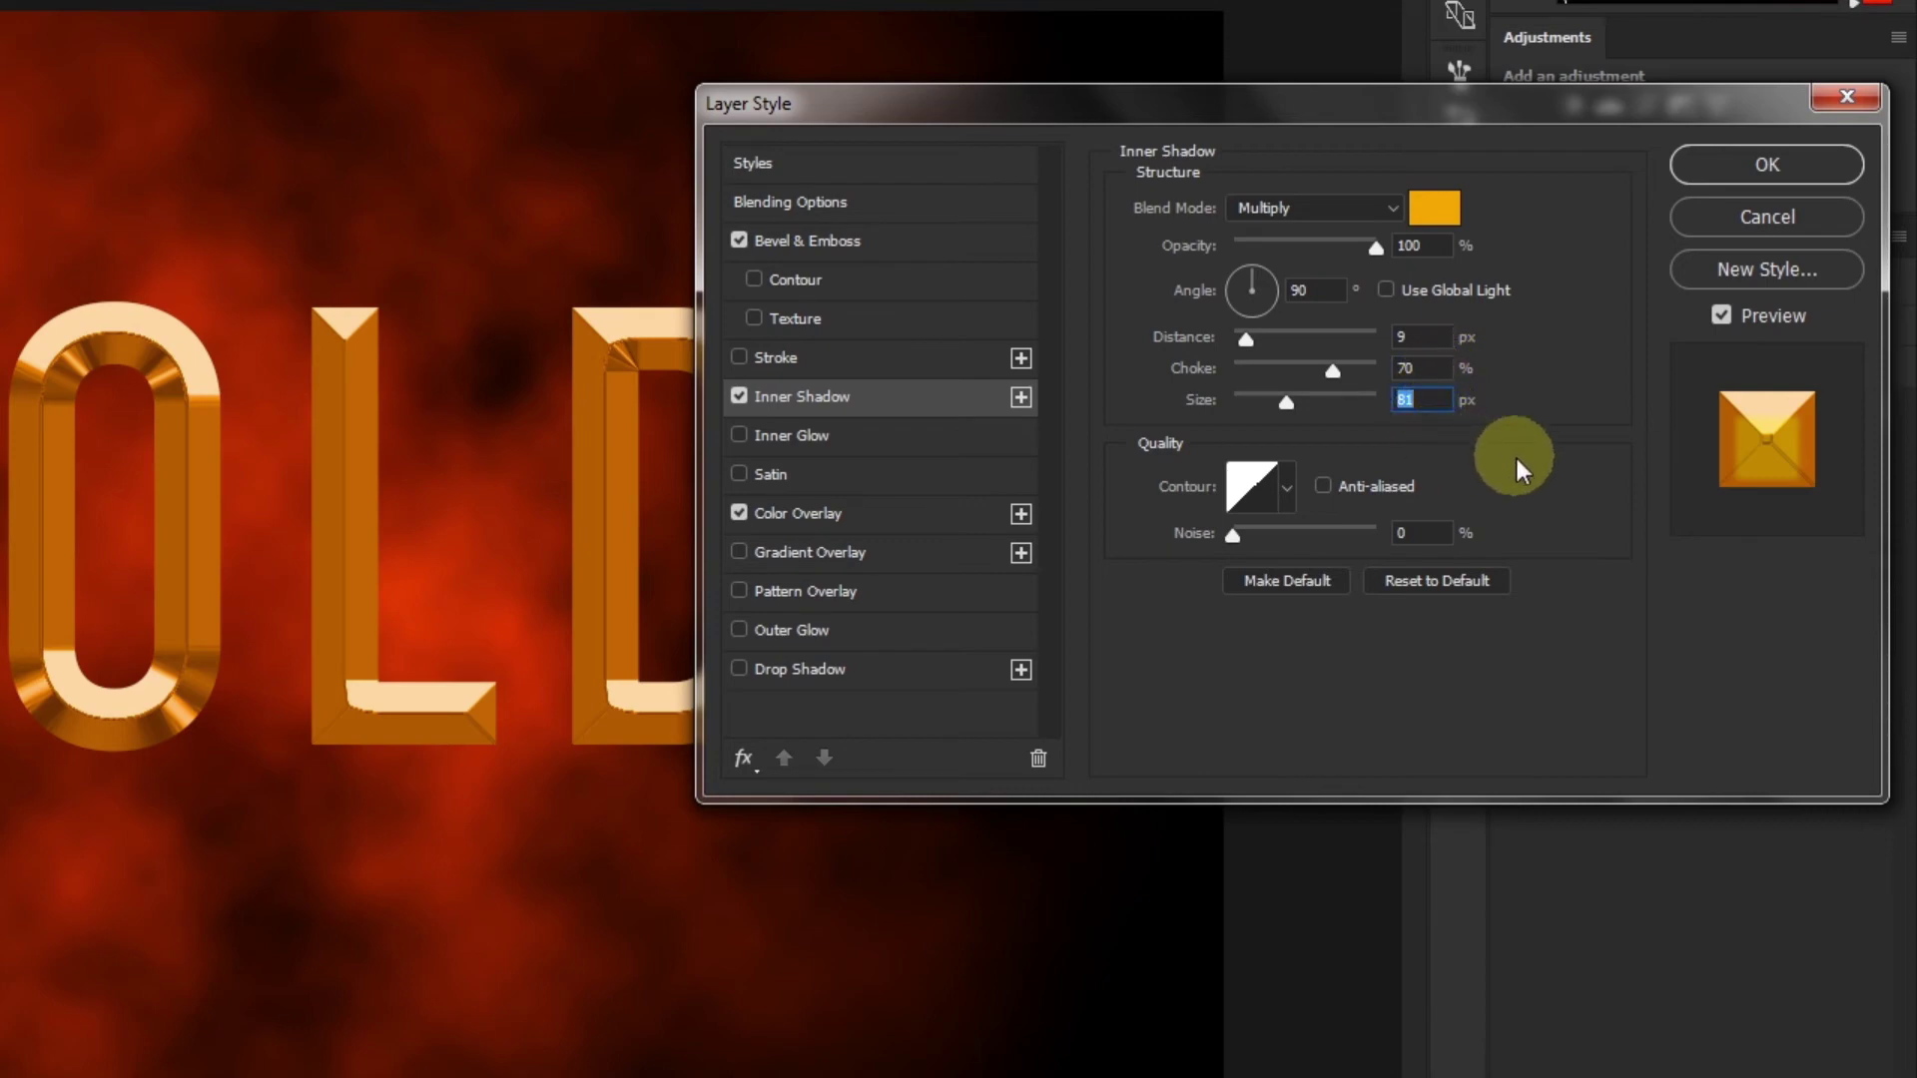
text(9)
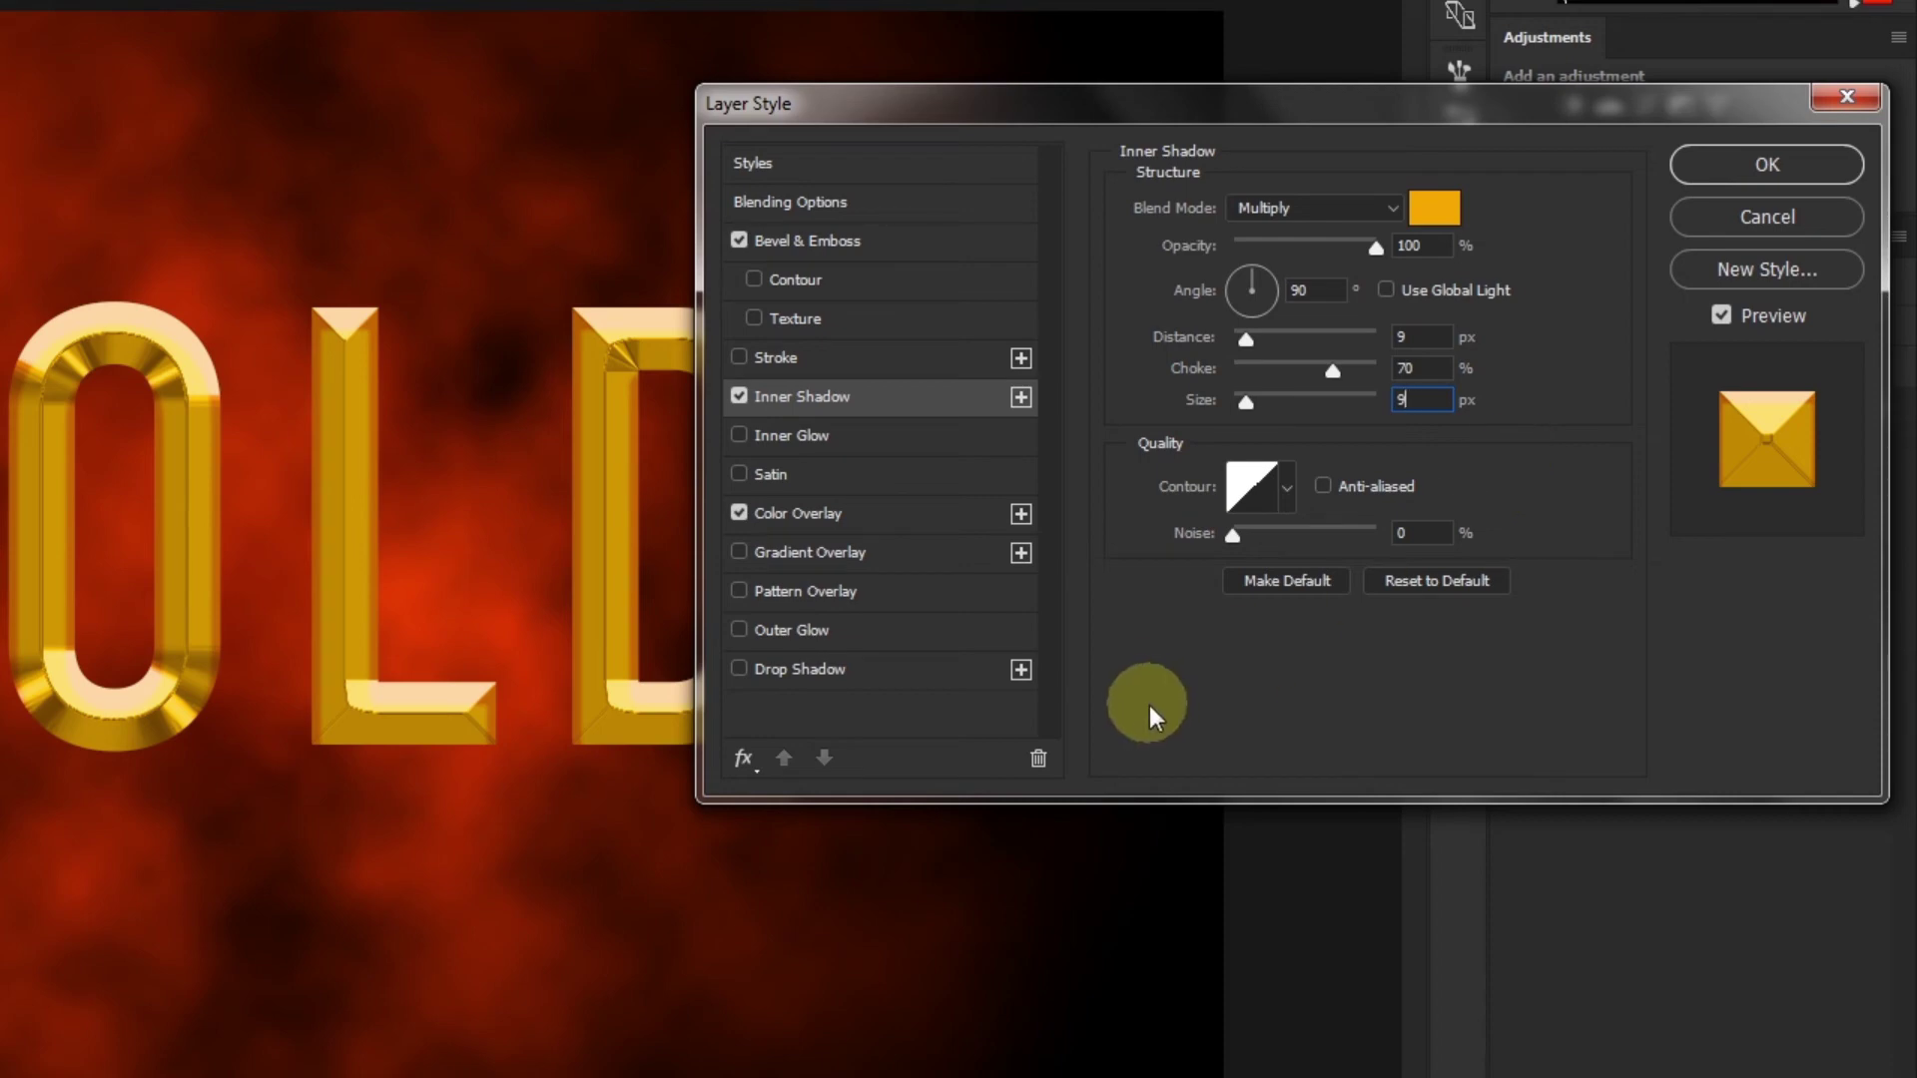
Step: Add a Drop Shadow effect to the text and set its color to black (#000000)
click(787, 674)
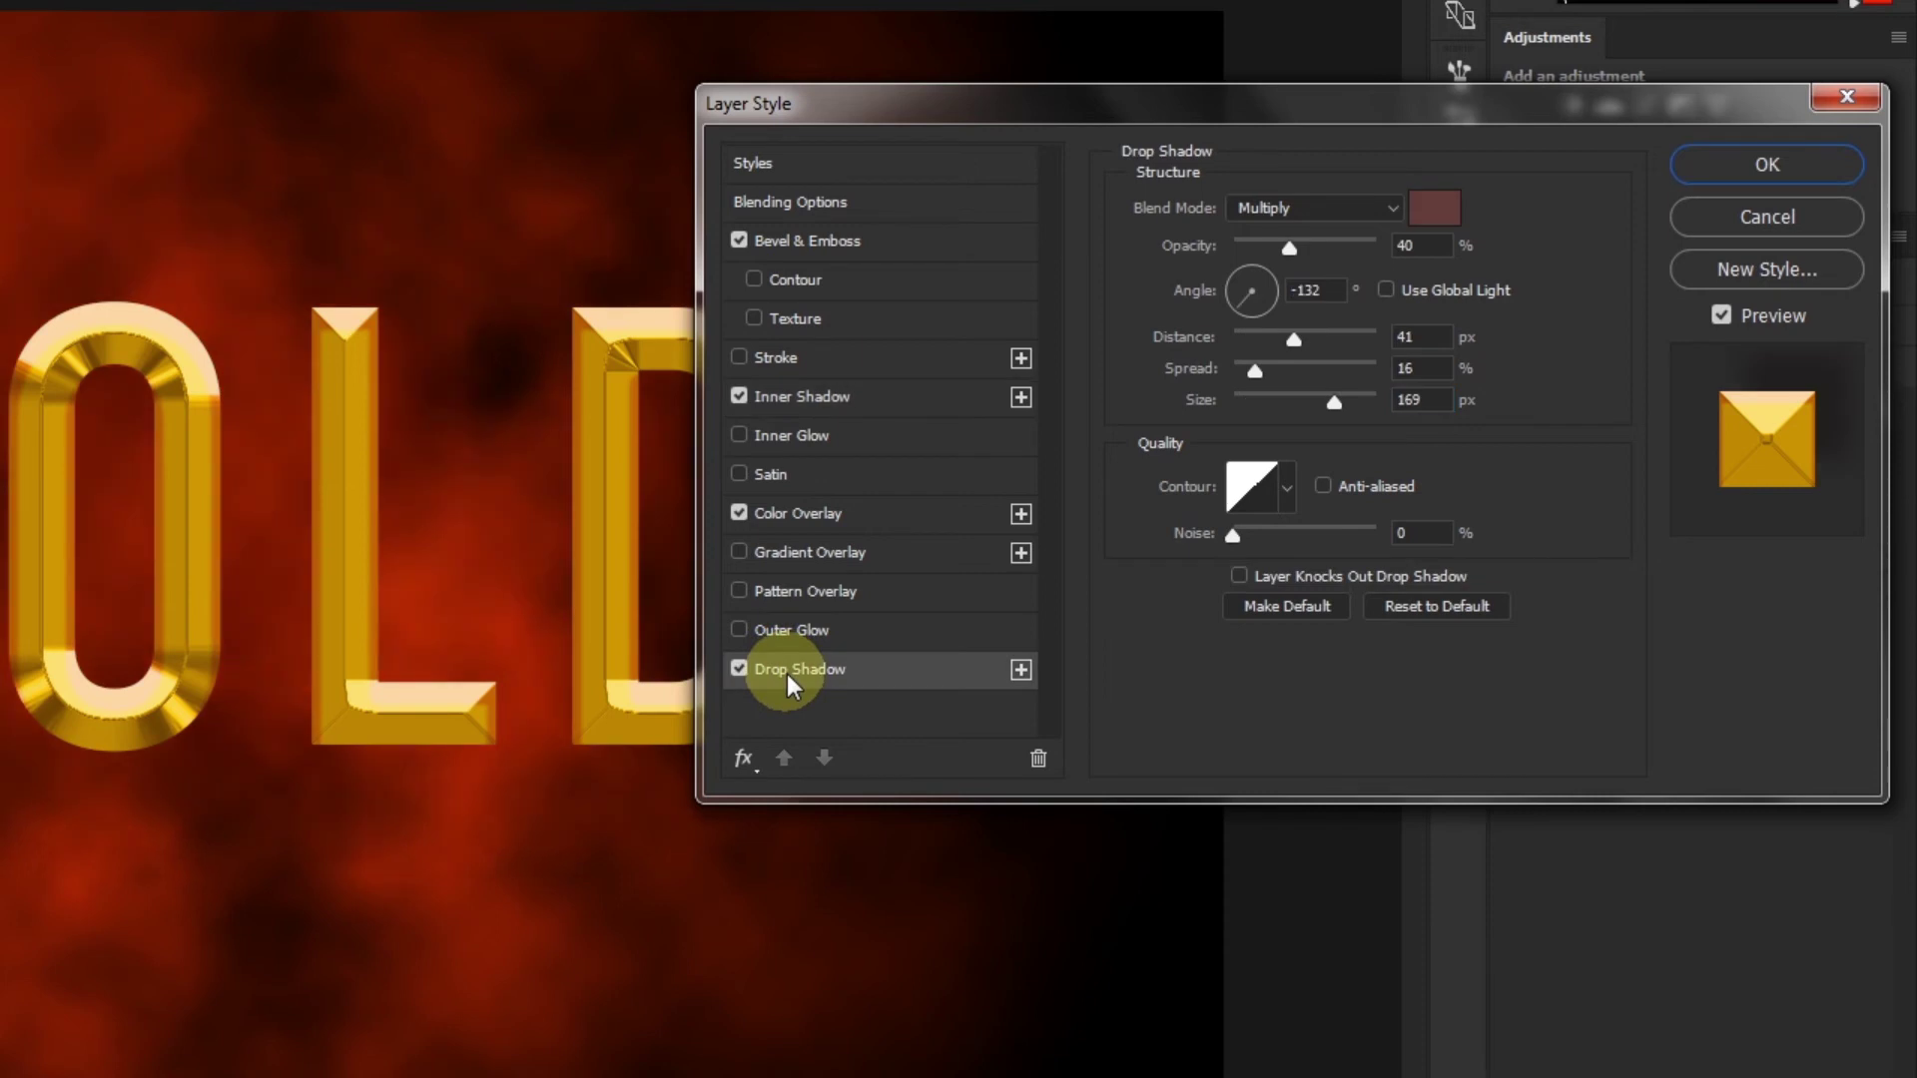
click(1430, 222)
drag(103, 505, 8, 579)
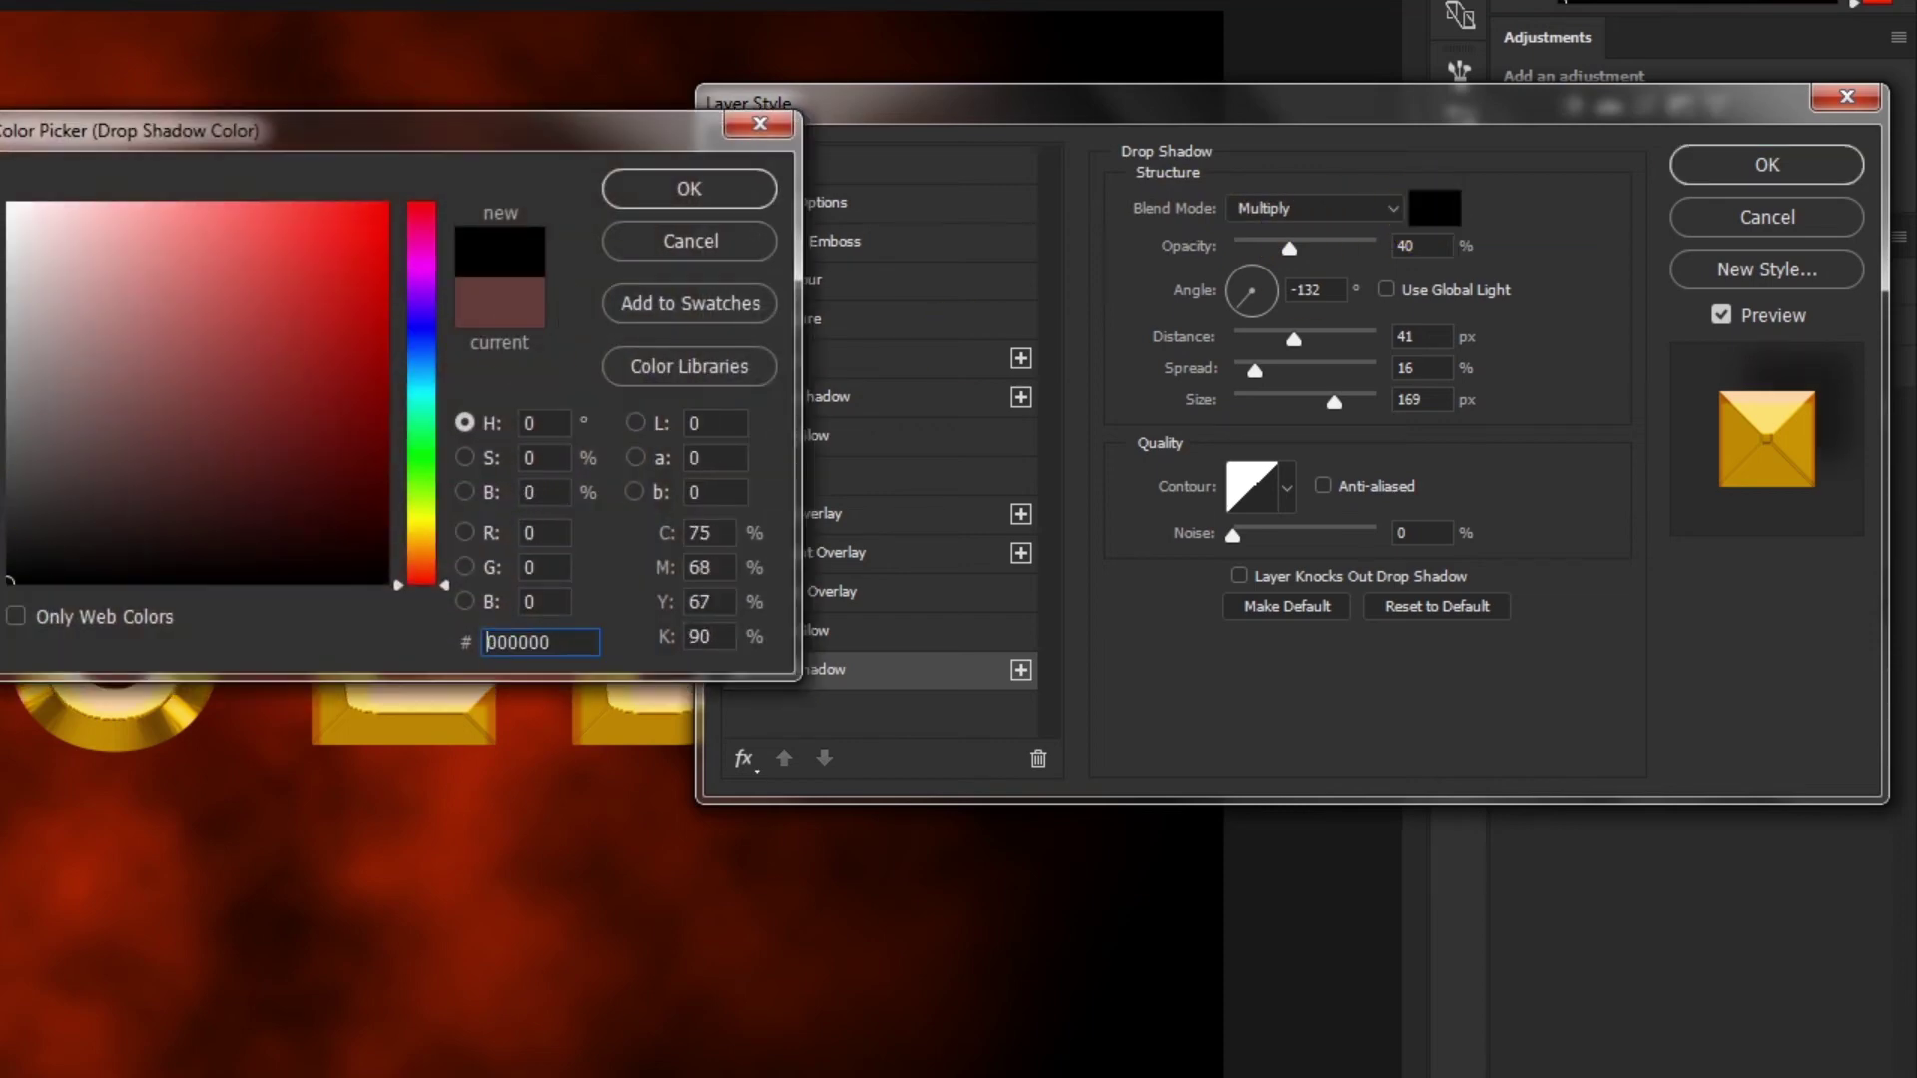
click(687, 190)
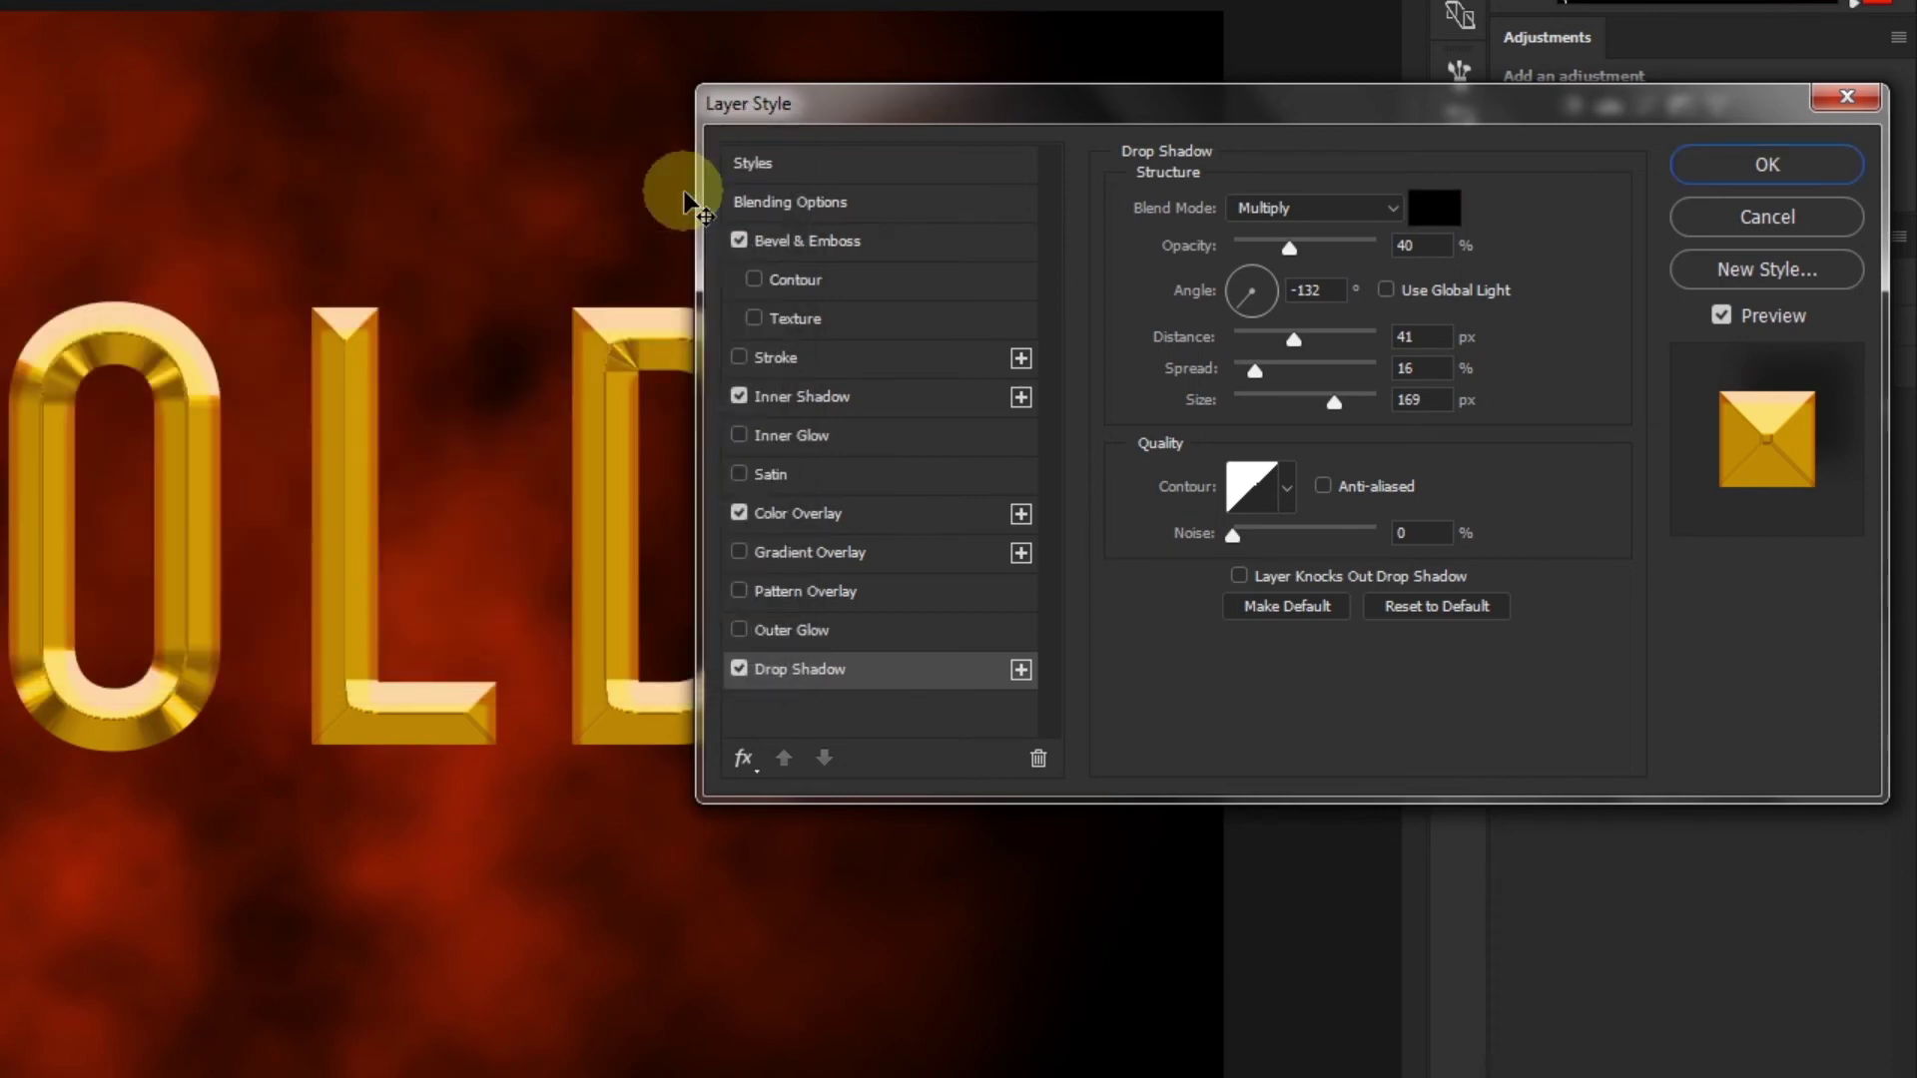
Step: Set the drop shadow's opacity to 70% and, after trying a 120° angle, switch it to global light
double_click(1429, 252)
text(70)
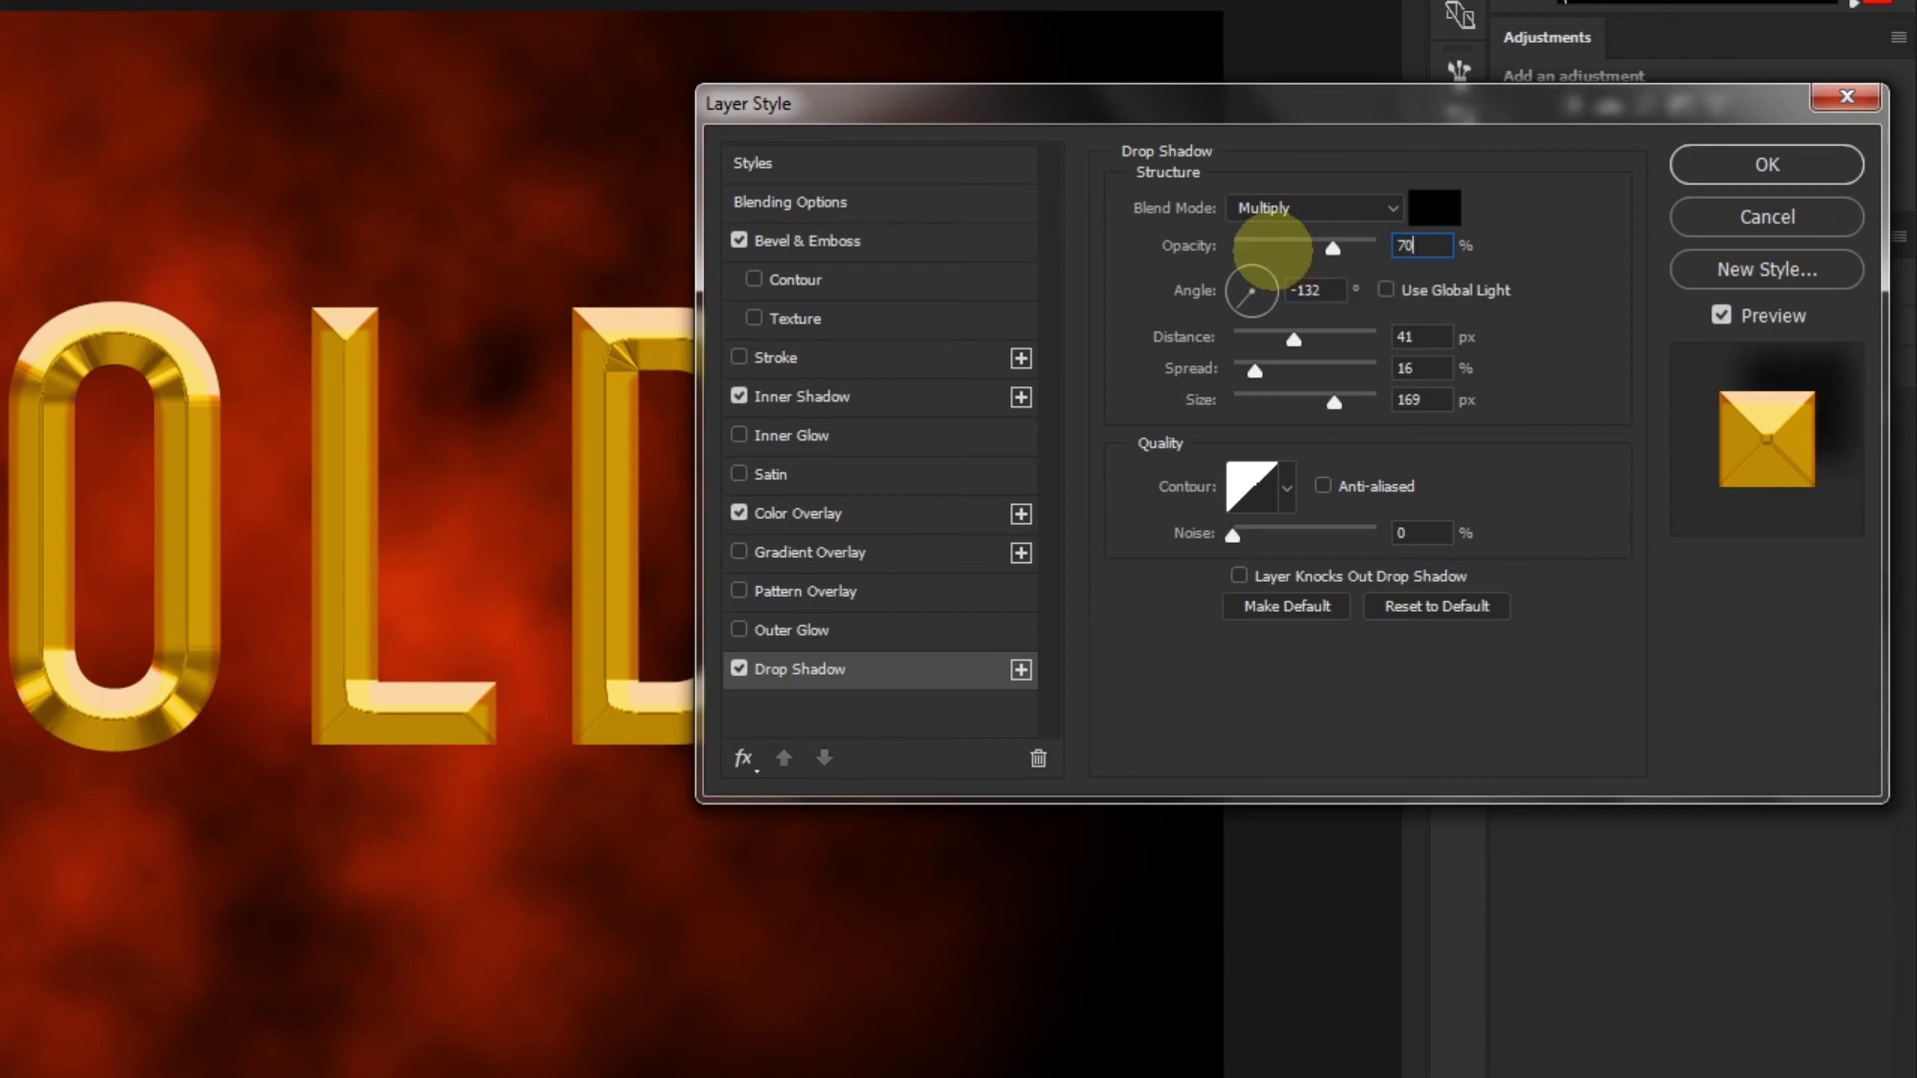
drag(1326, 293, 1248, 297)
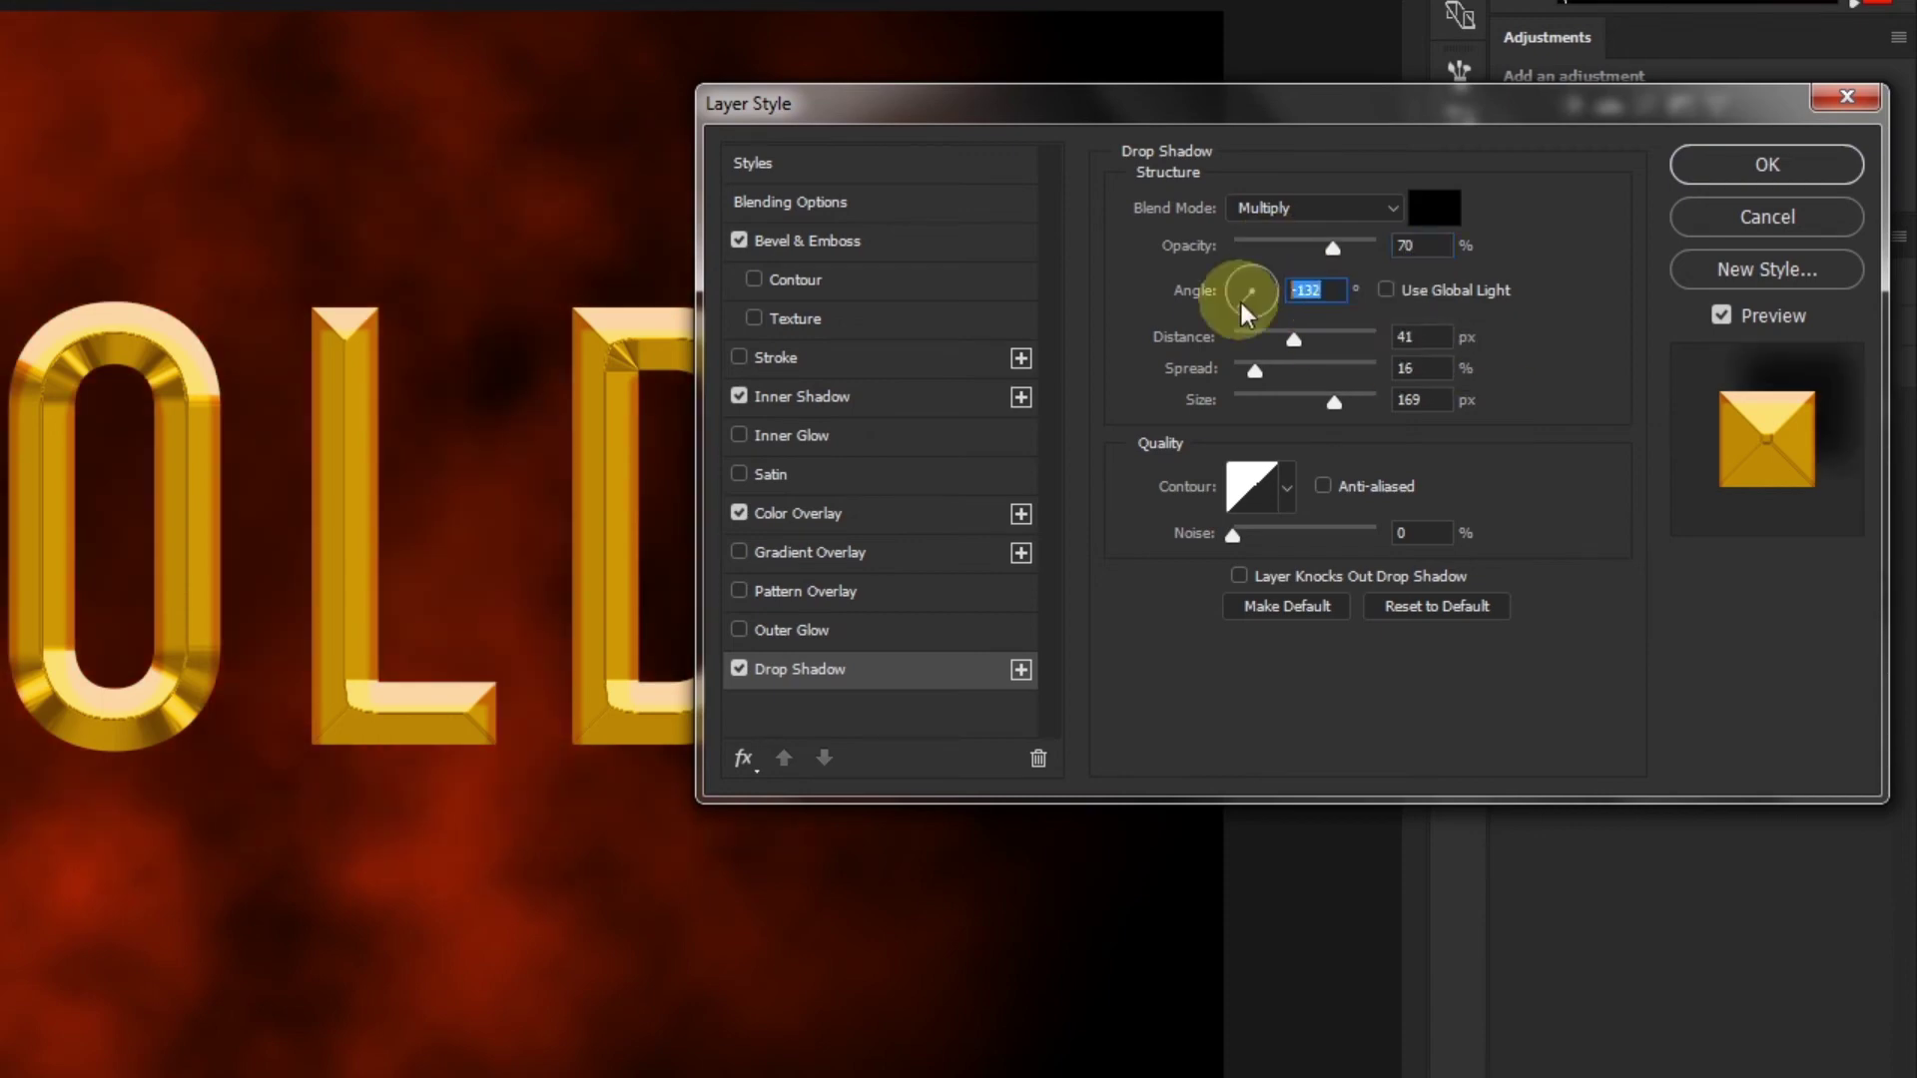
text(120)
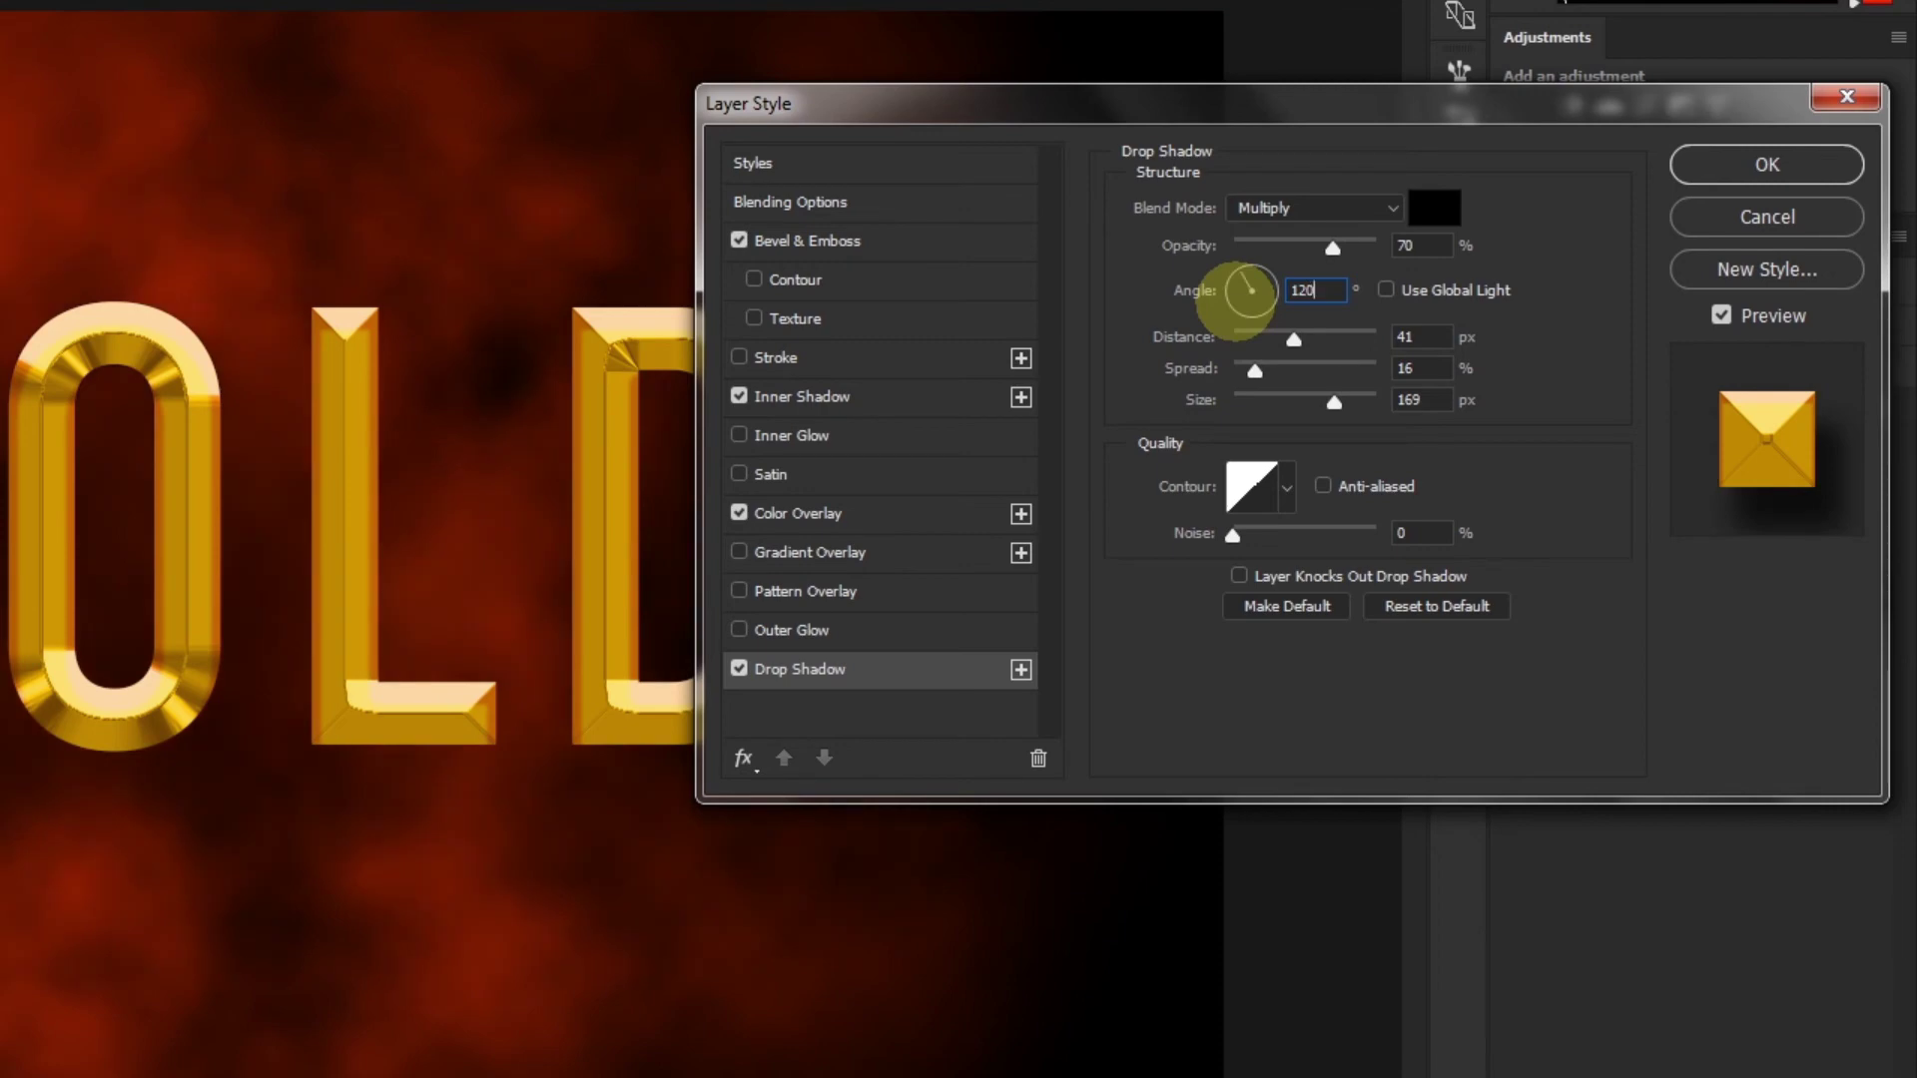
click(1386, 290)
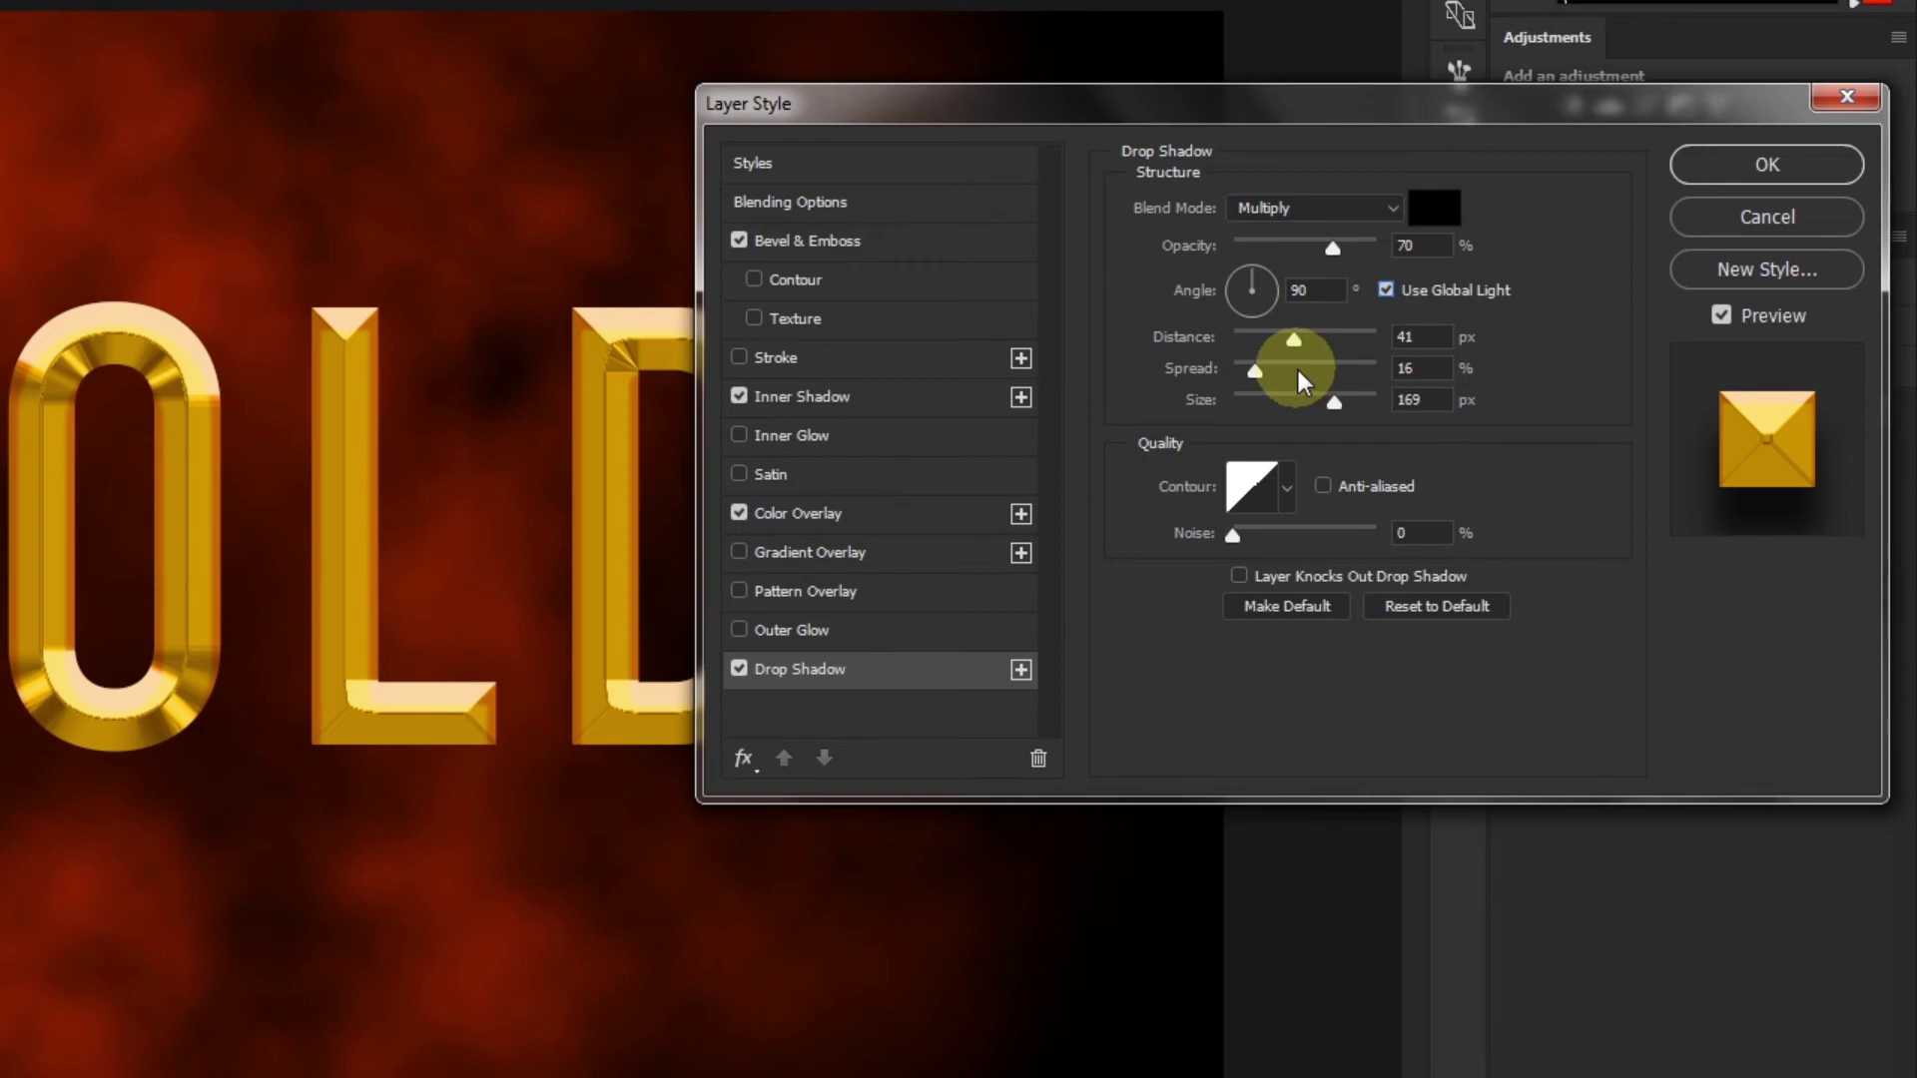
Step: Set the drop shadow's distance to 6 px, spread to 5% and size to 13 px
double_click(1425, 337)
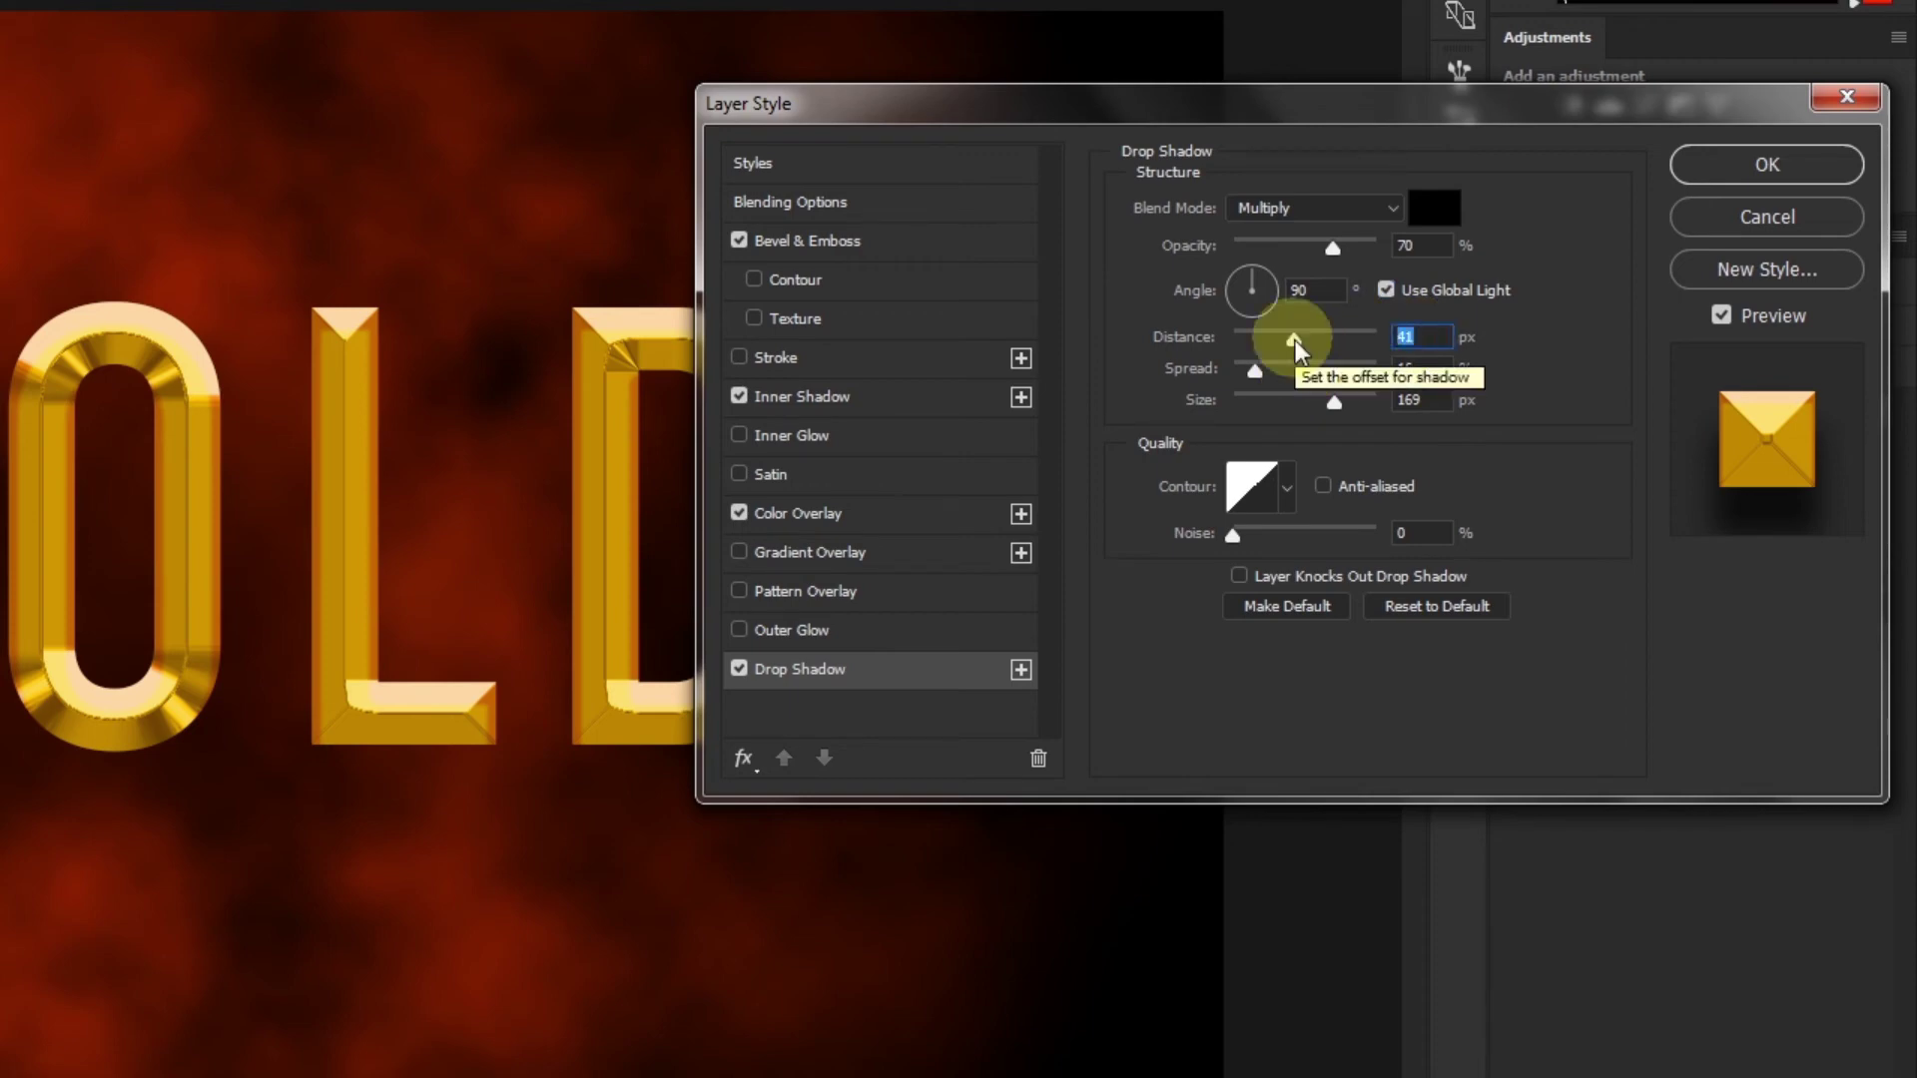
text(6)
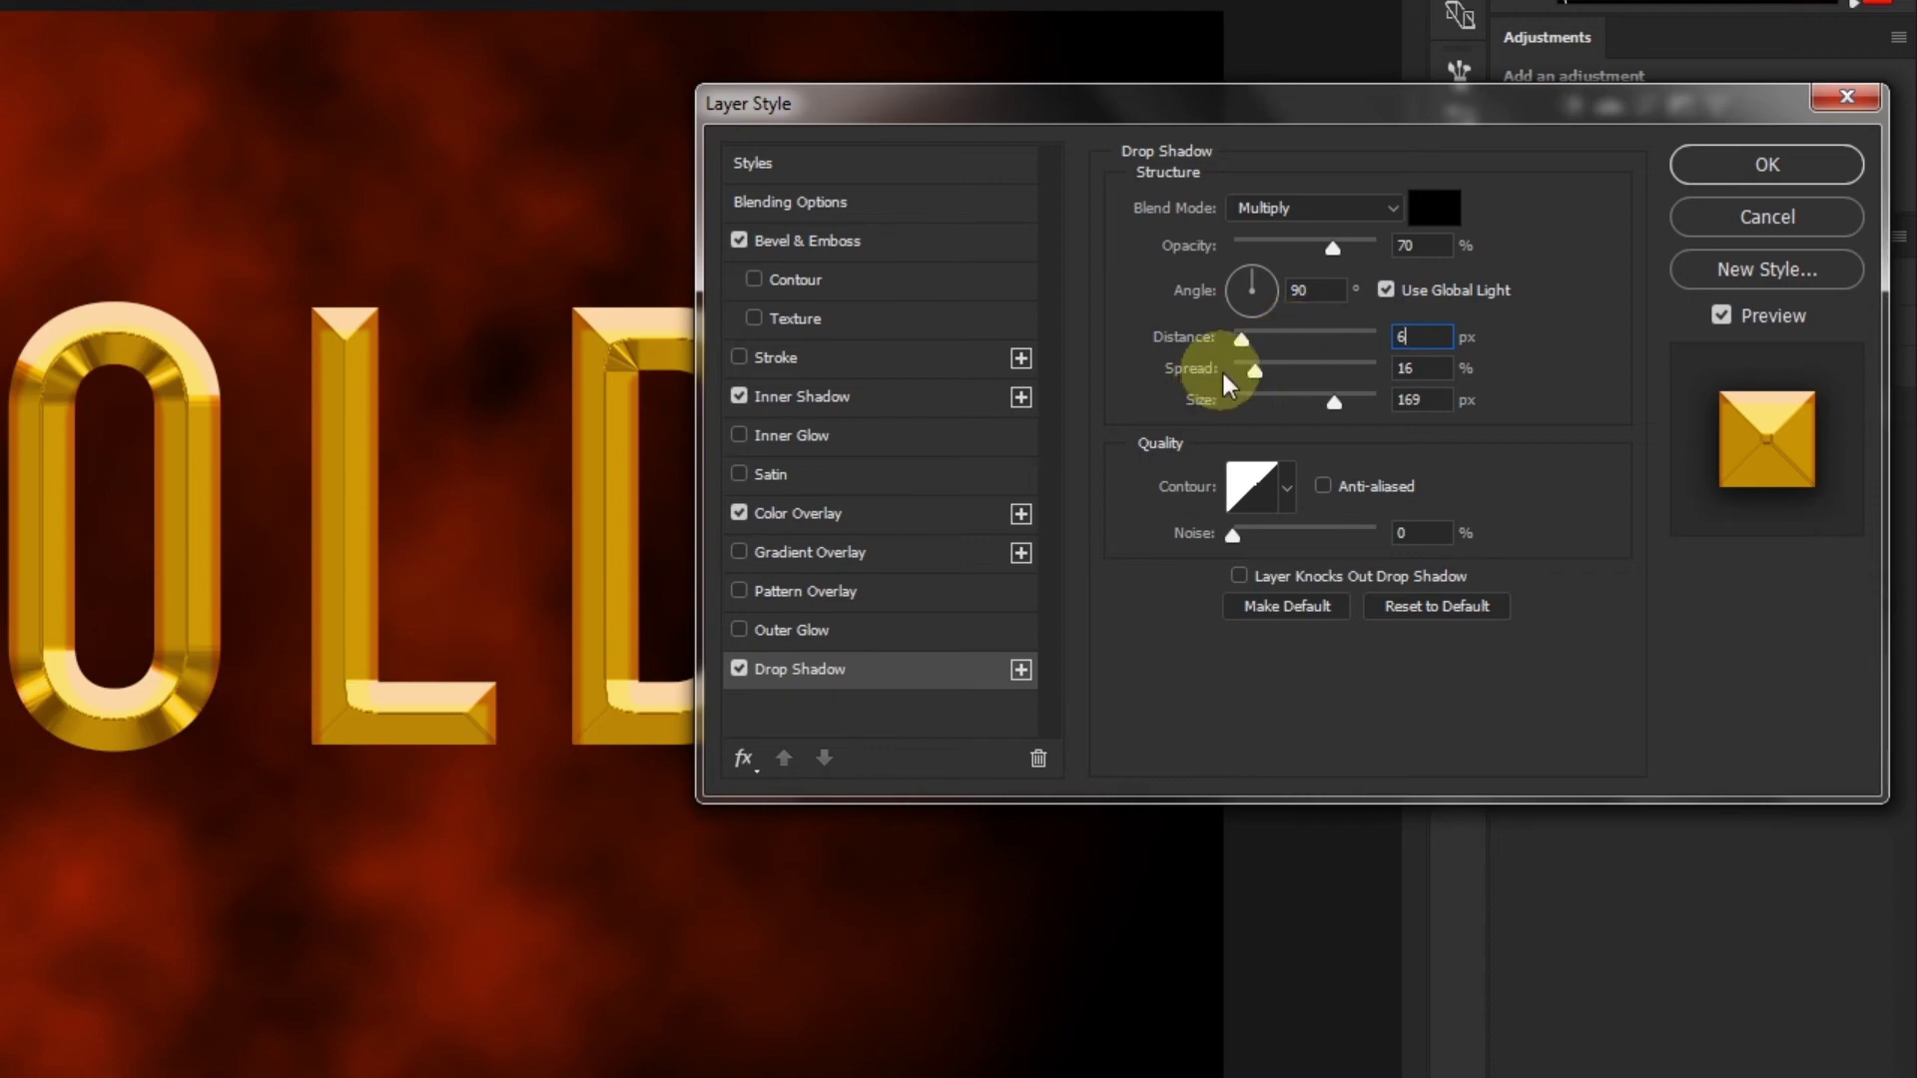
double_click(1413, 369)
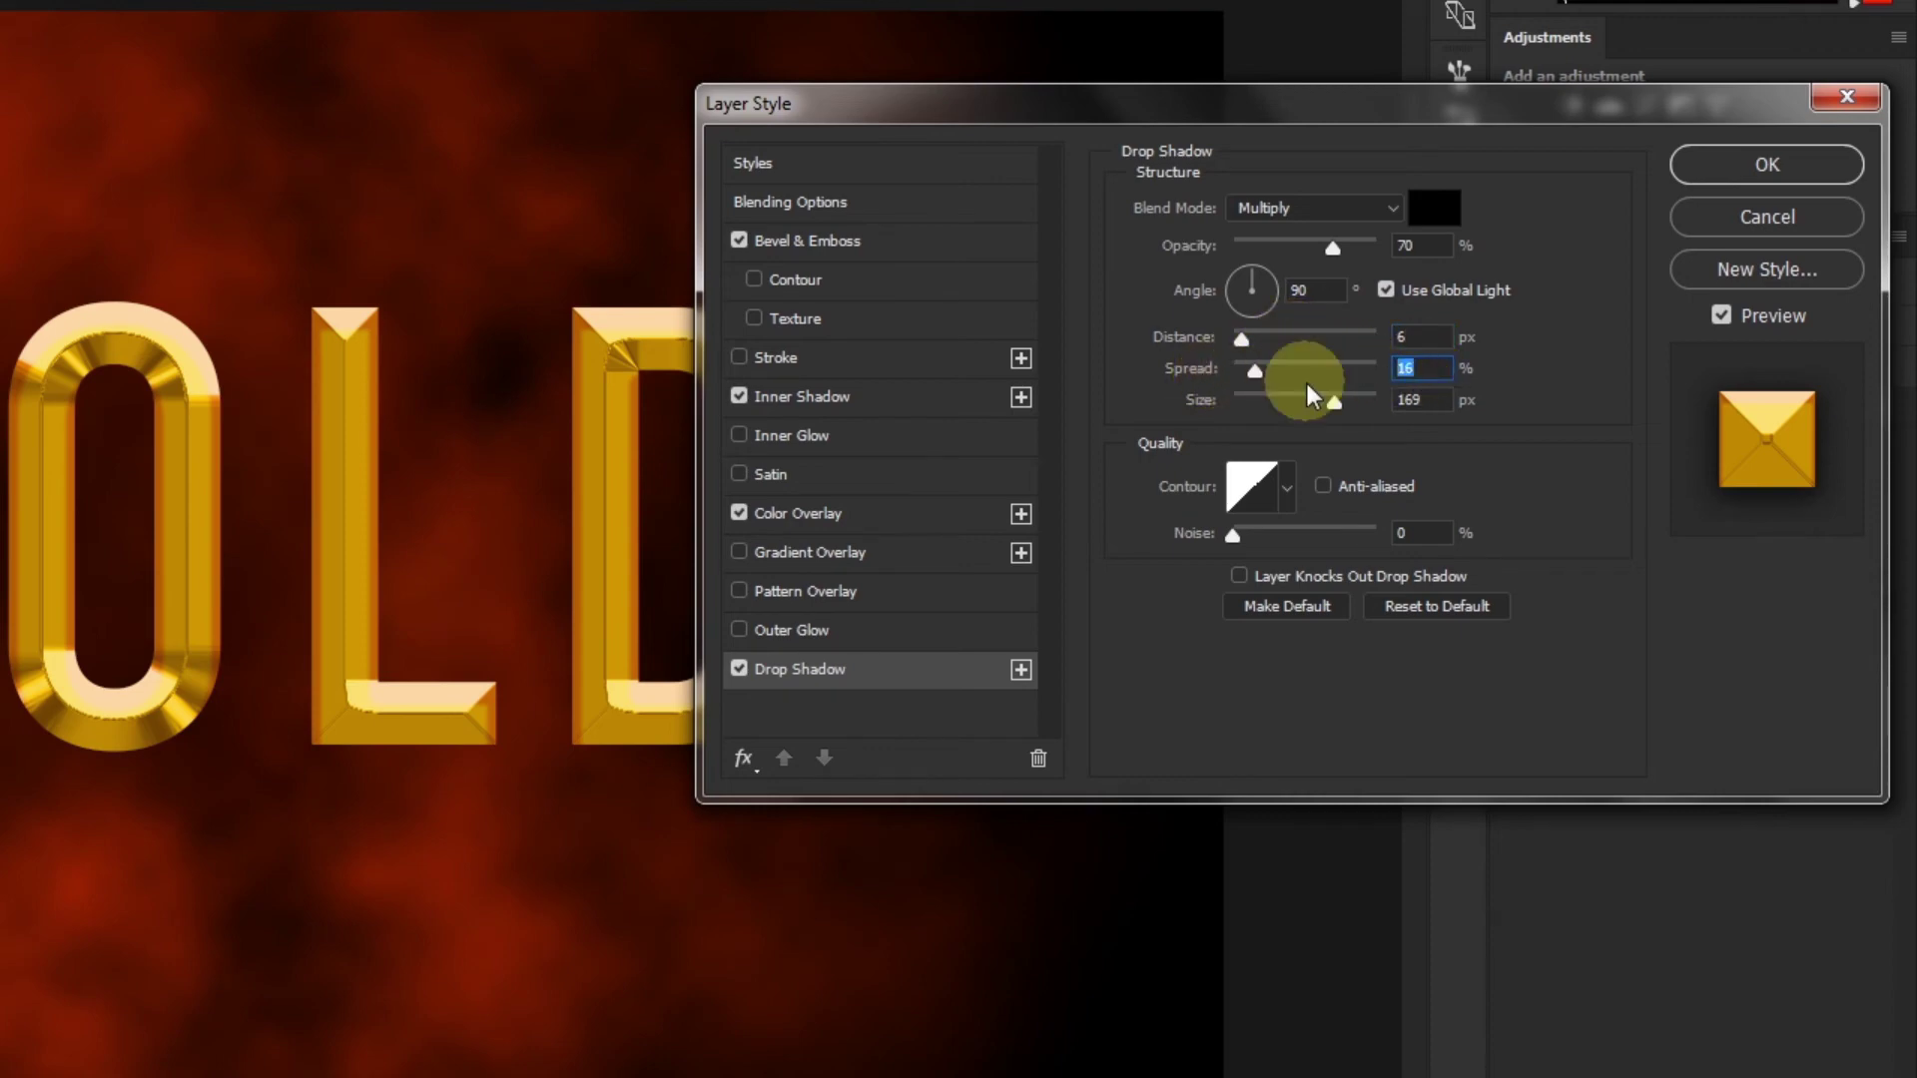
text(5)
double_click(1412, 399)
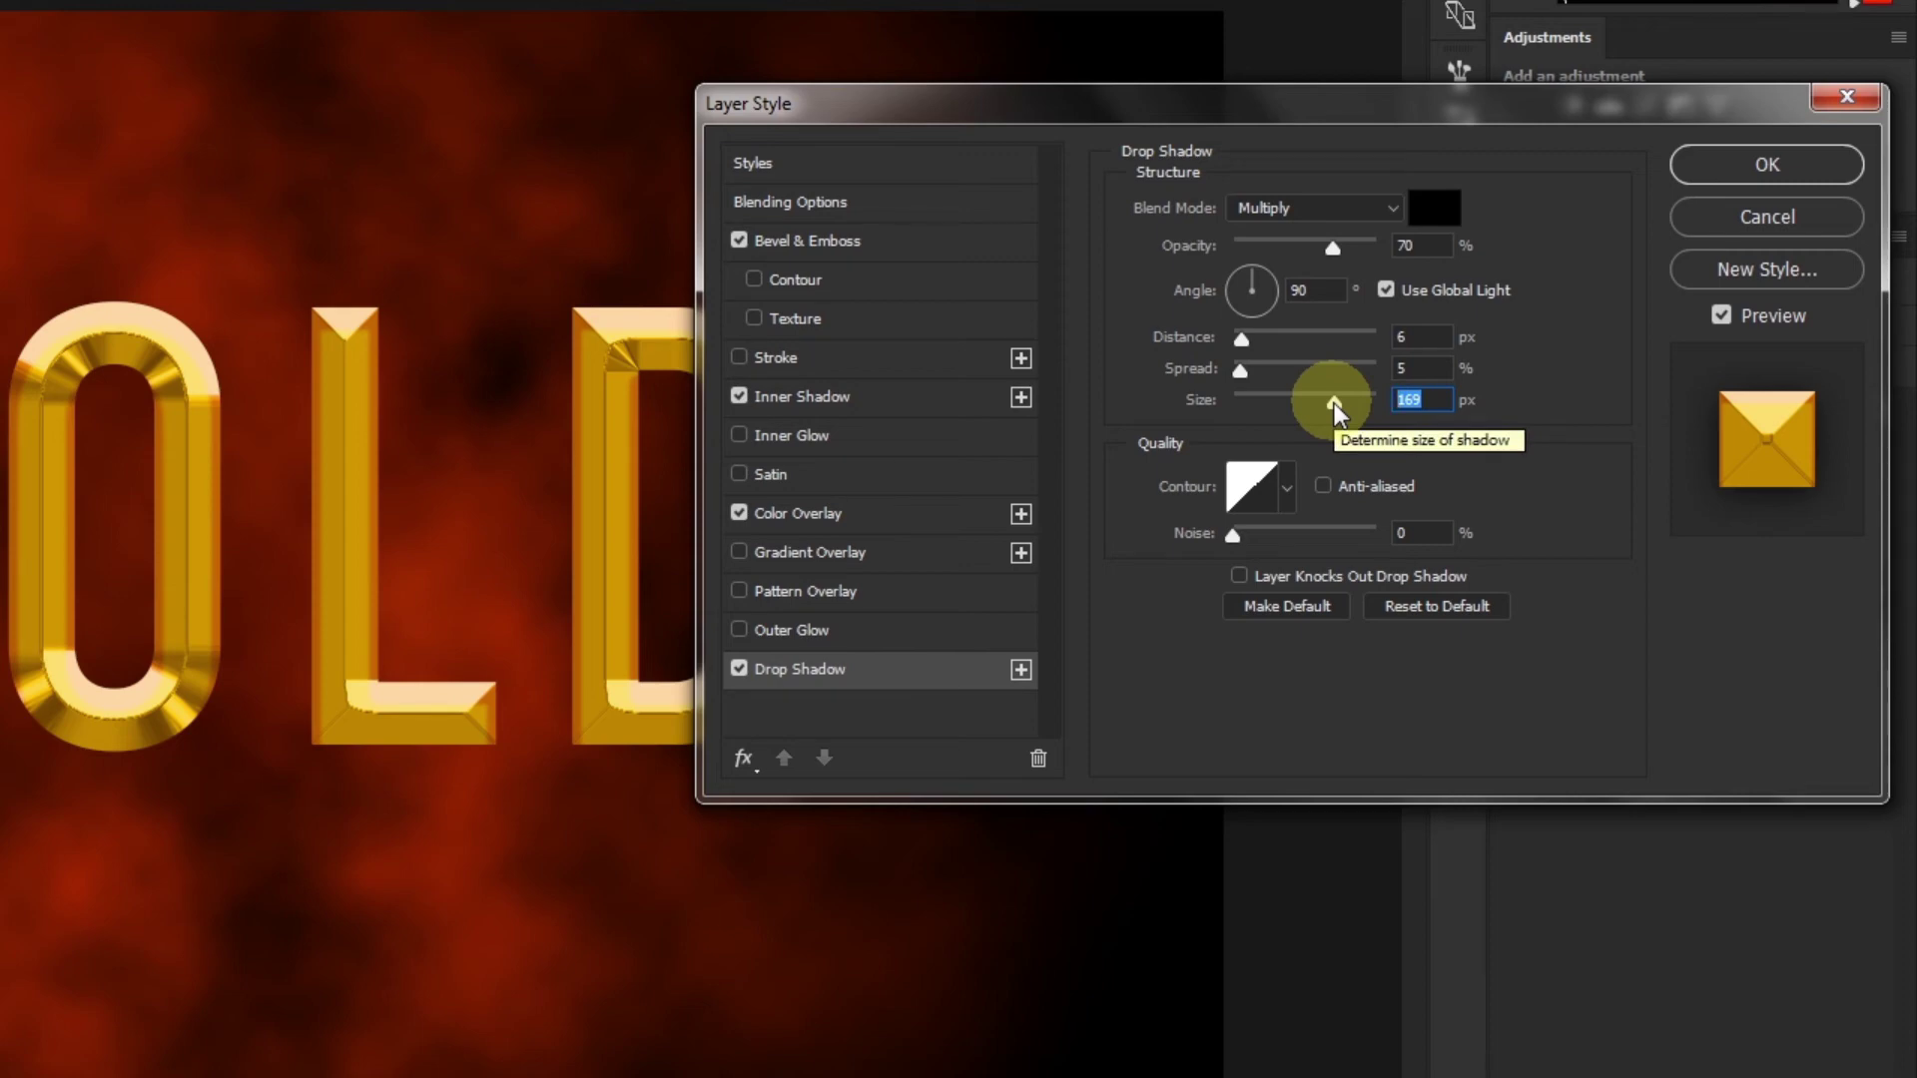
text(13)
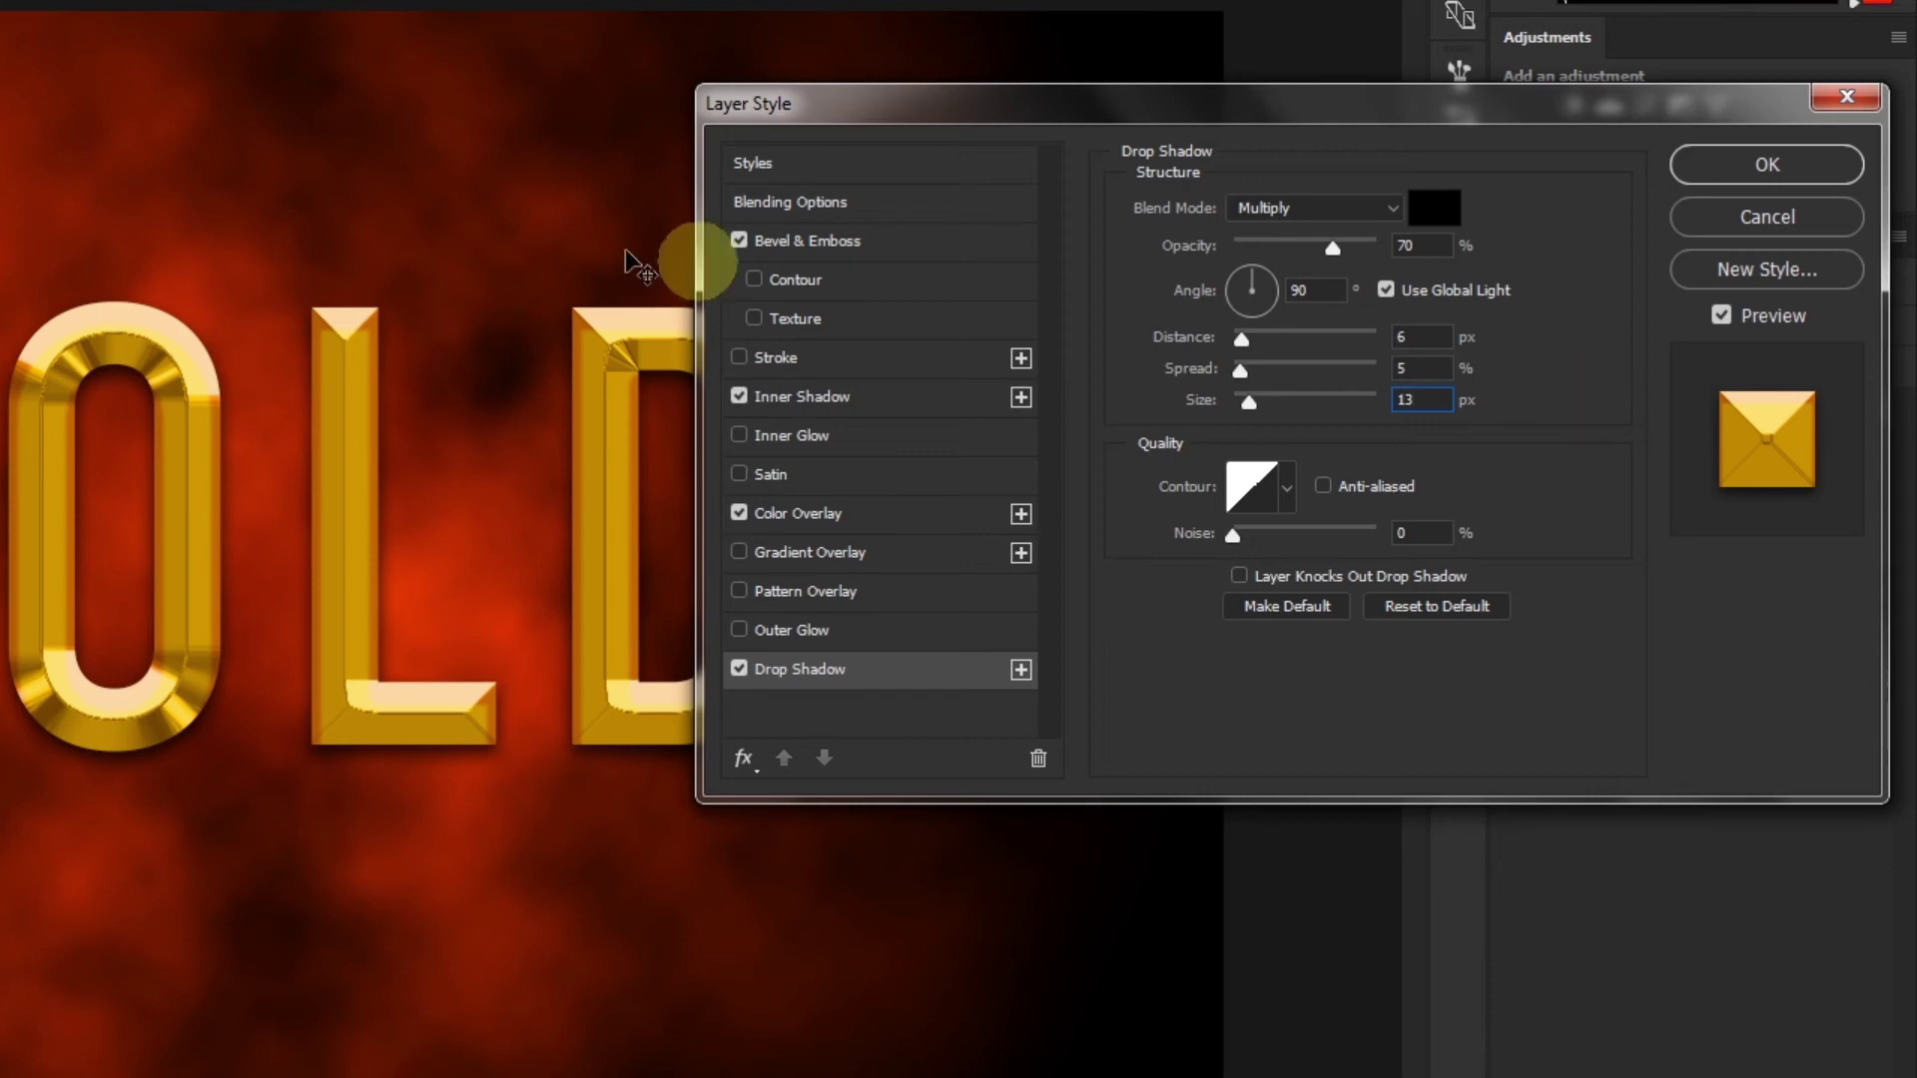
Step: Enable Contour under Bevel & Emboss with the last multi-peaked contour preset and turn on anti-aliasing
click(831, 239)
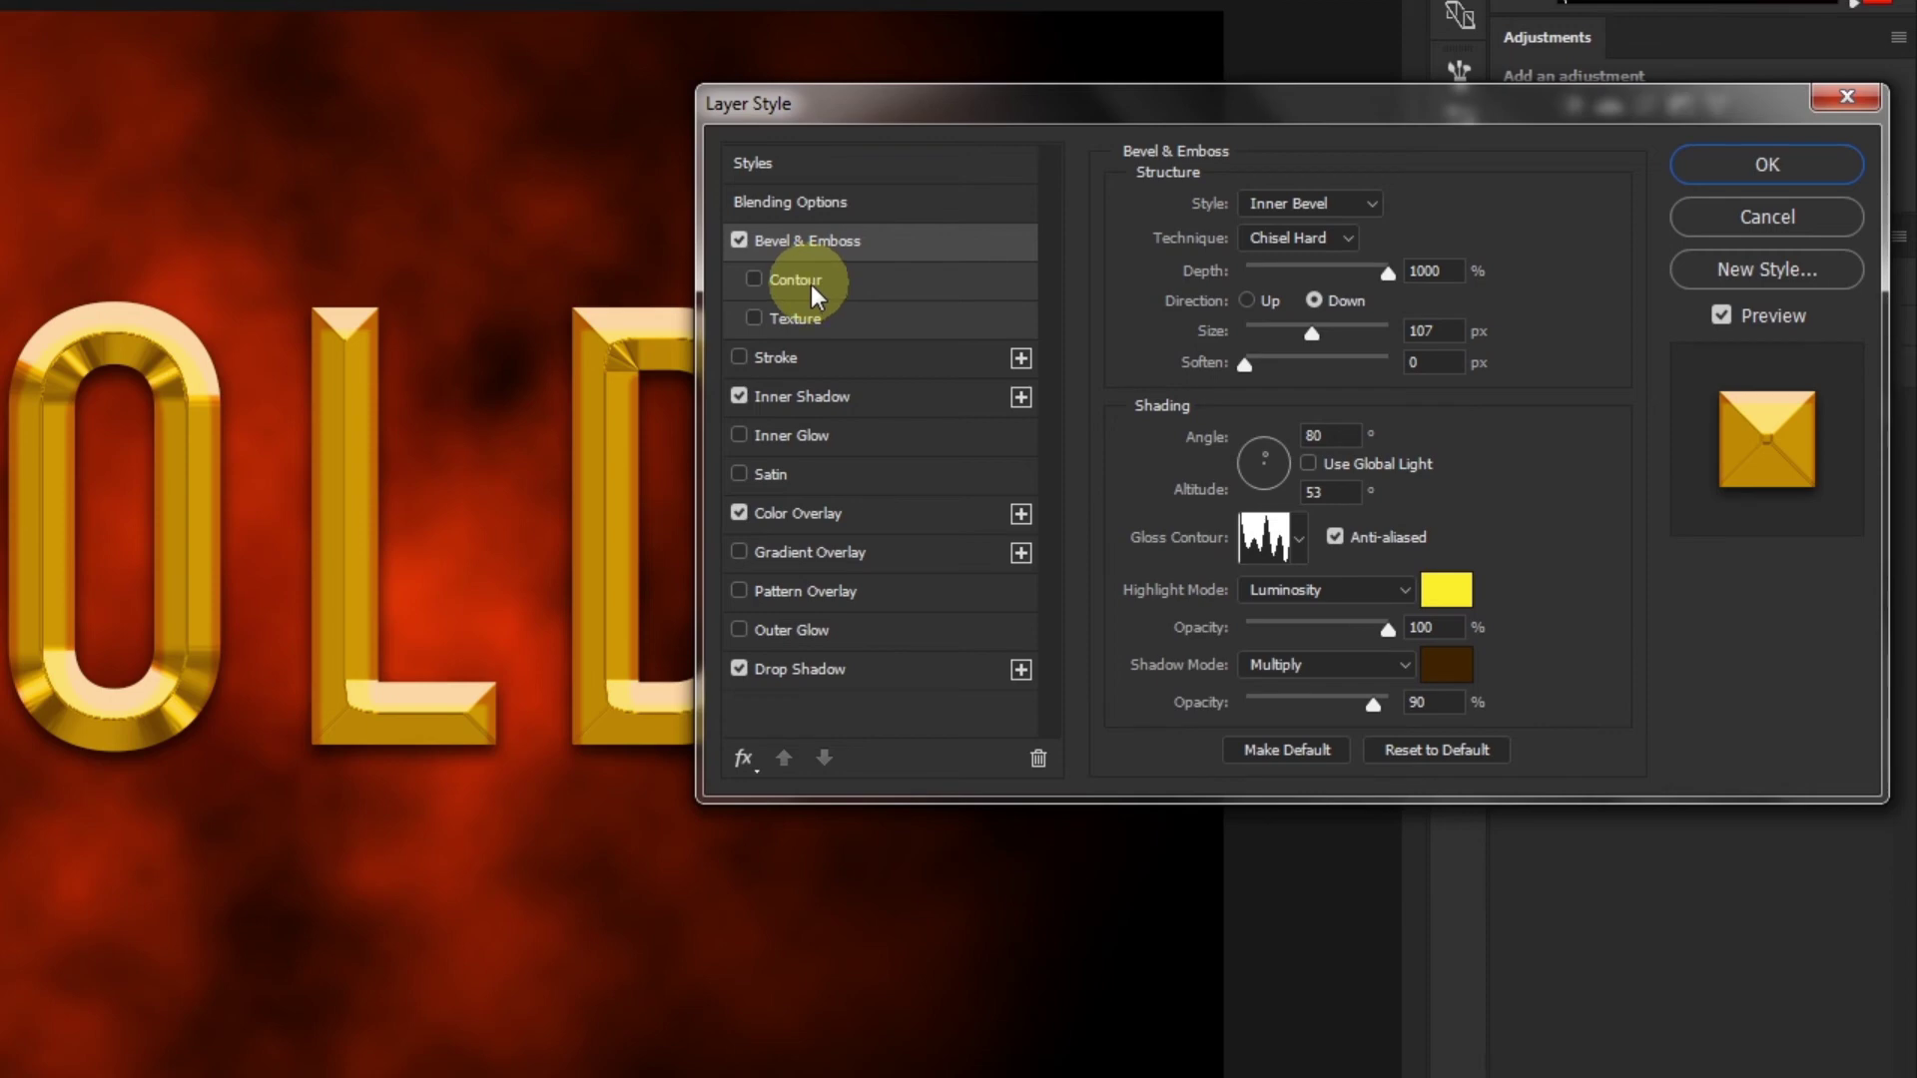
click(811, 284)
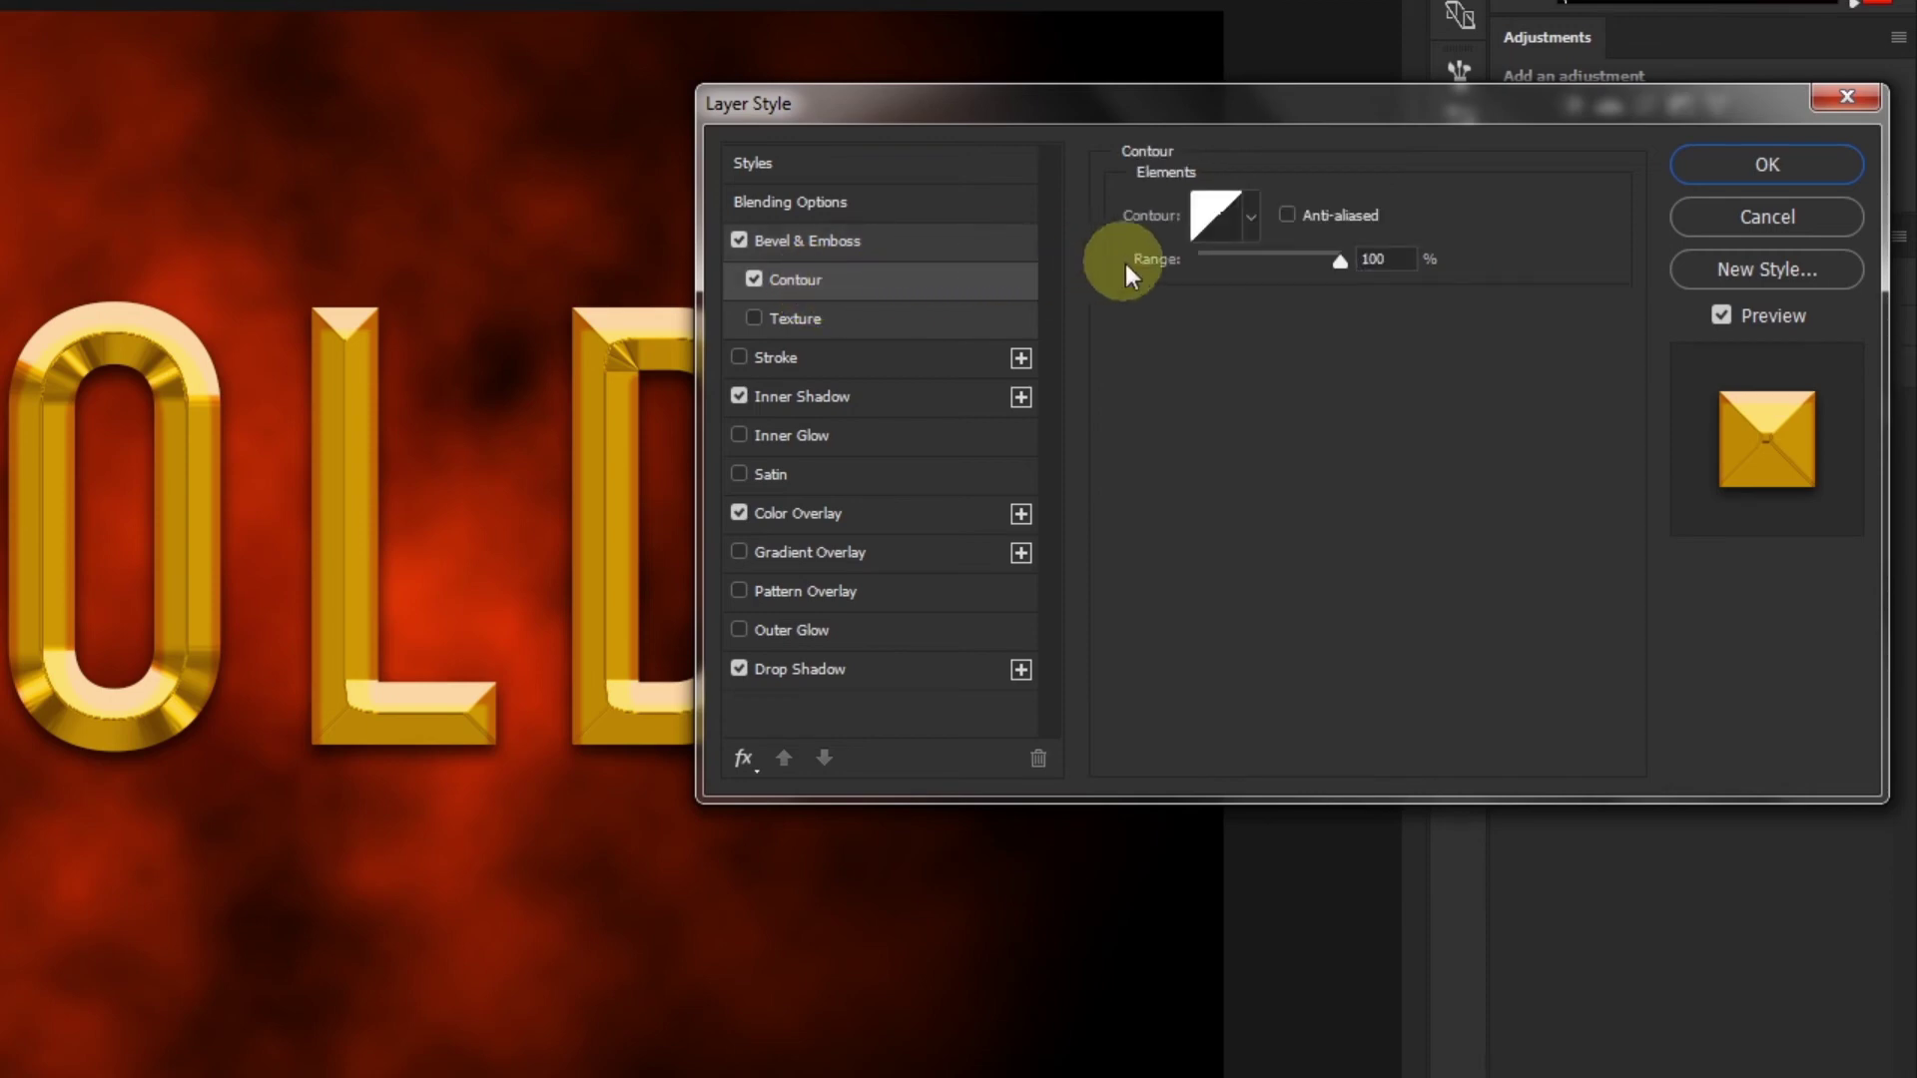
click(1252, 218)
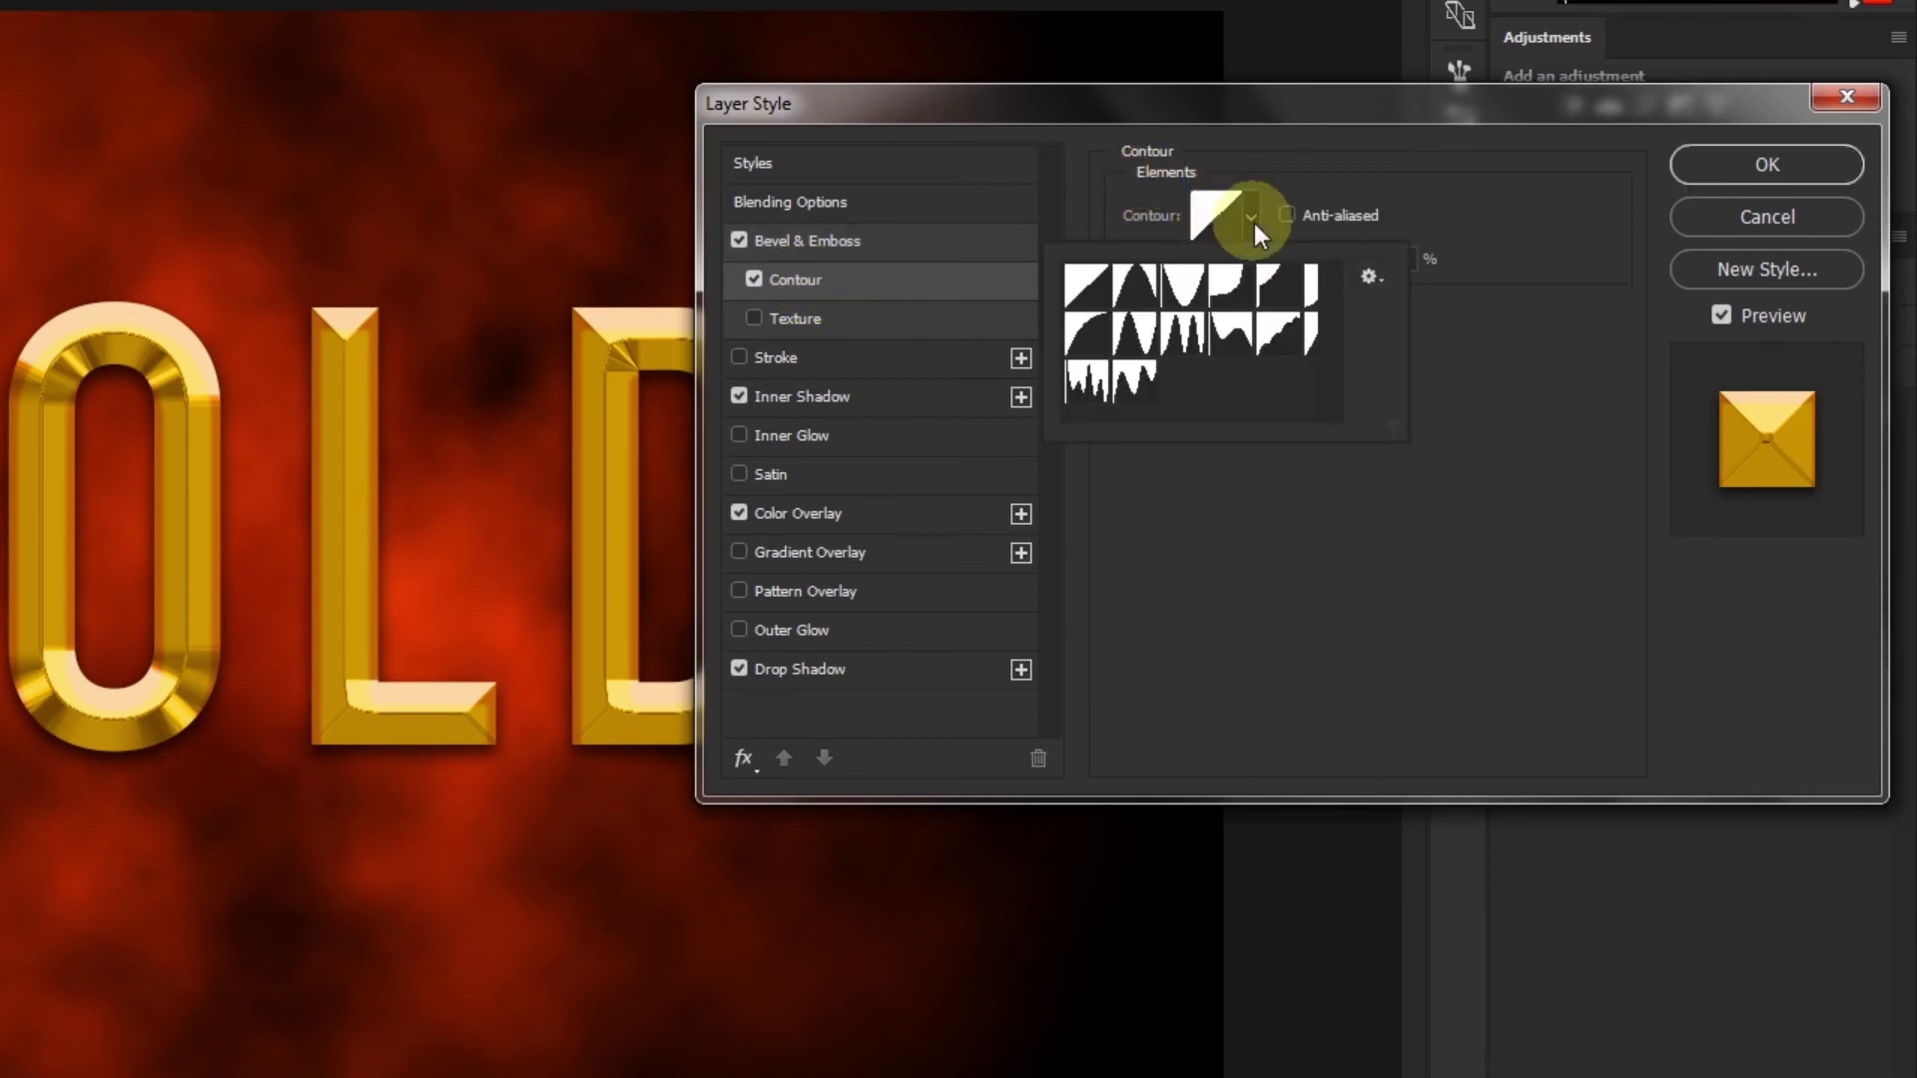
double_click(1138, 387)
click(1143, 394)
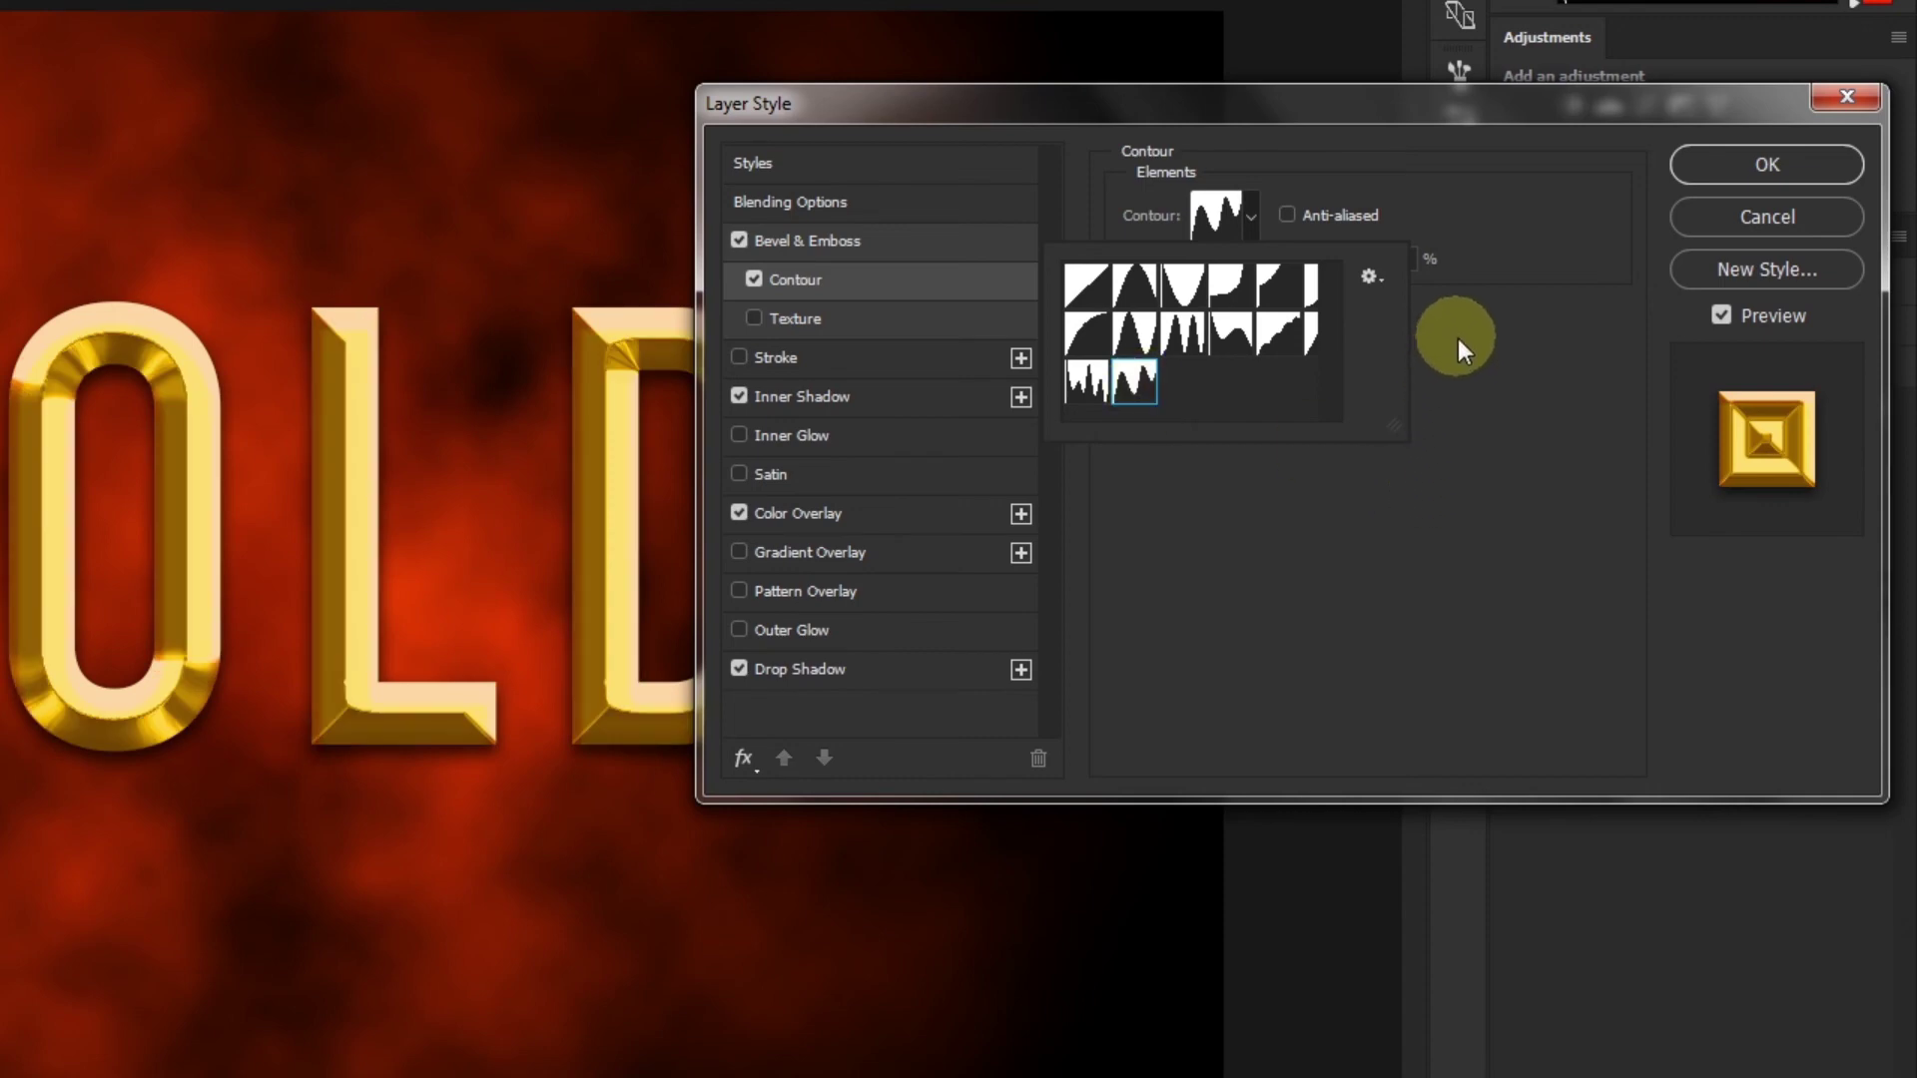
click(1489, 257)
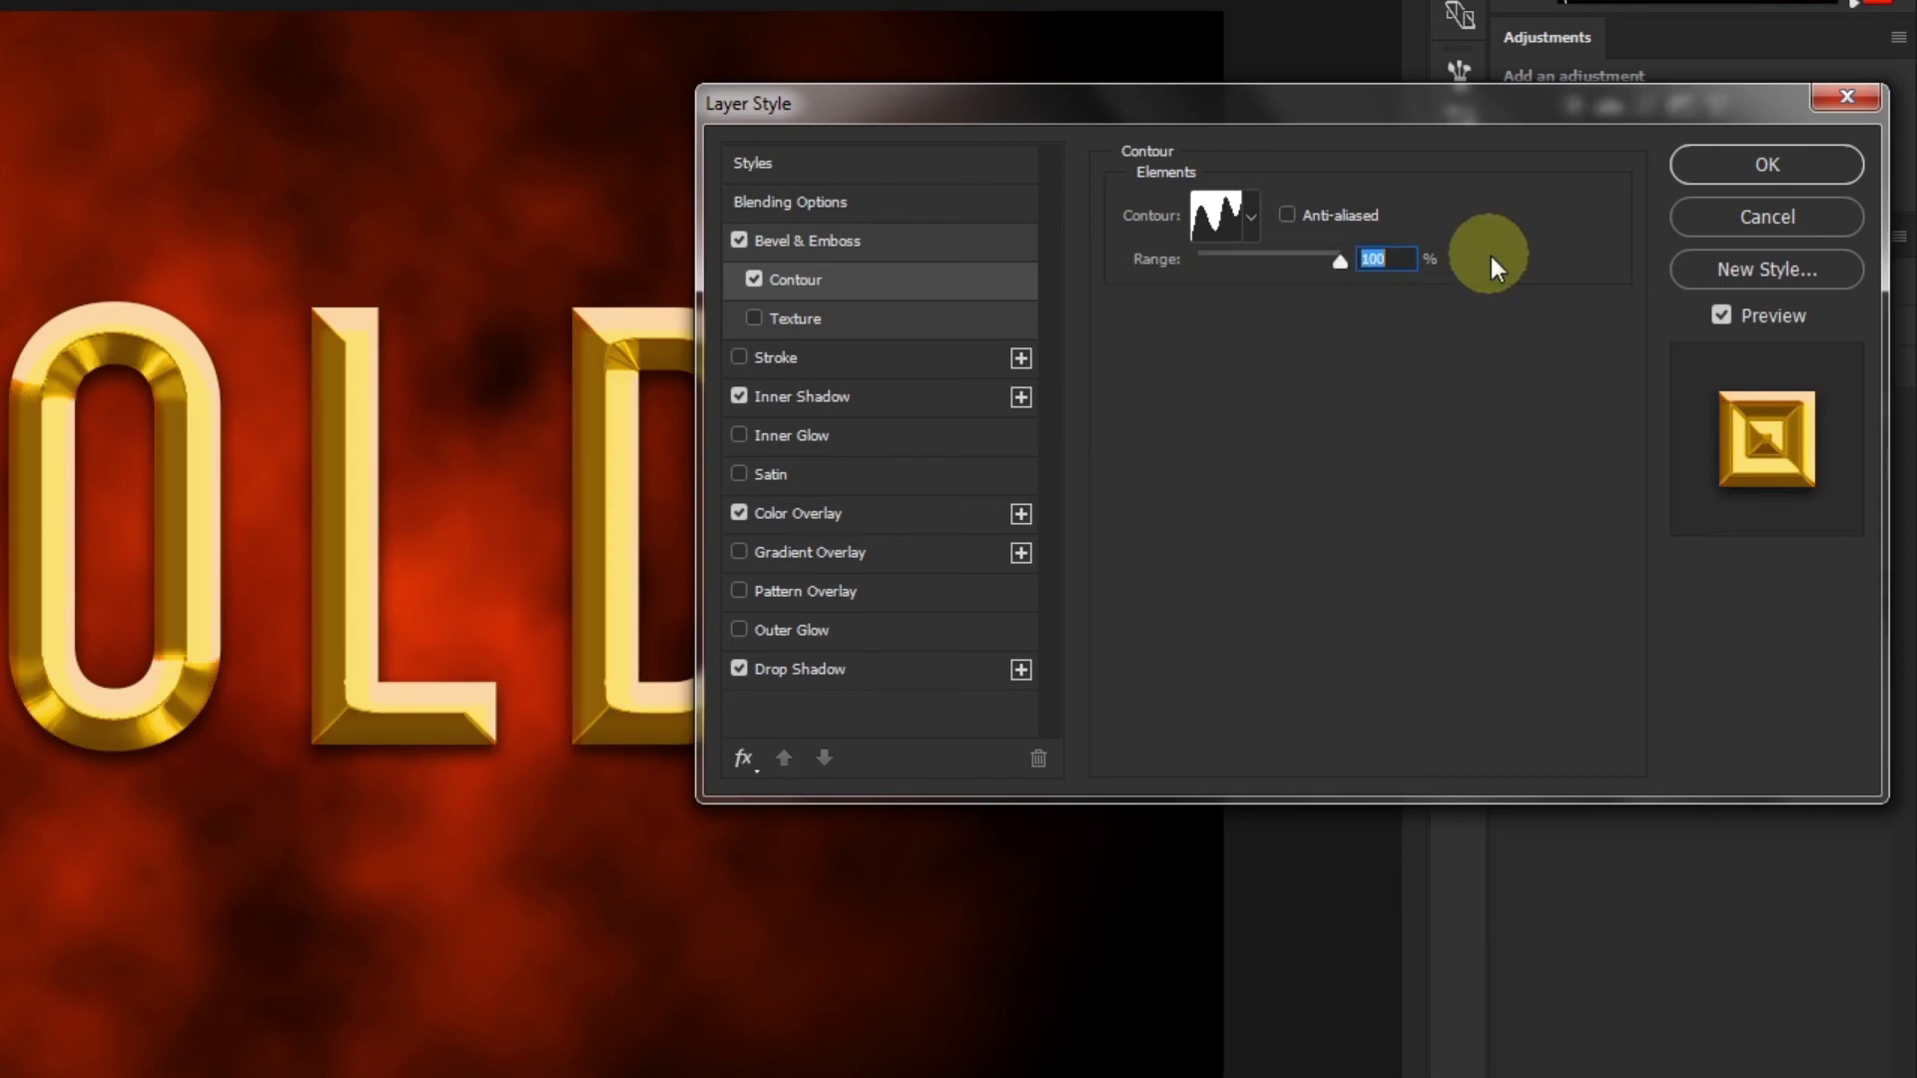
click(1287, 215)
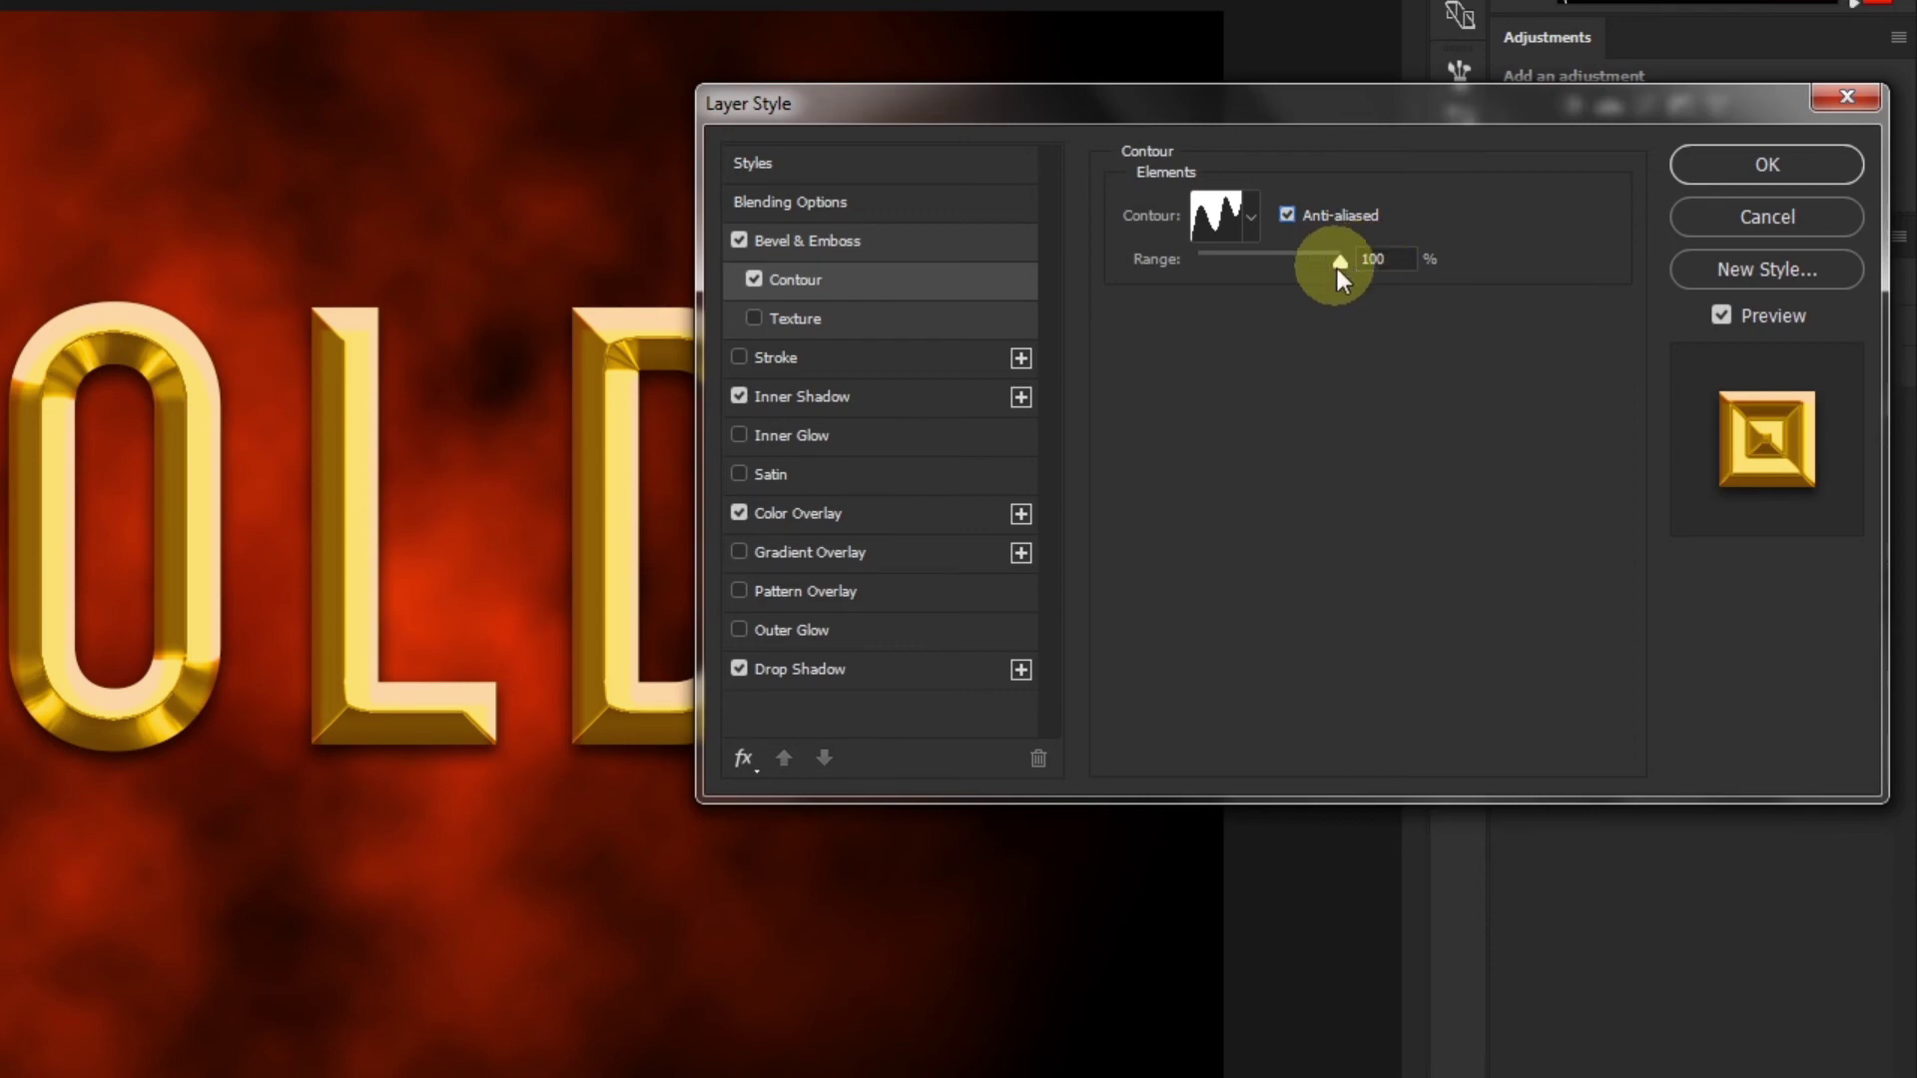
Step: Set the bevel contour's range to 88%, after trying 81%, and apply the layer style to the text
mouse_move(1333, 264)
mouse_down()
mouse_move(1292, 261)
mouse_move(1314, 262)
mouse_up()
click(1387, 258)
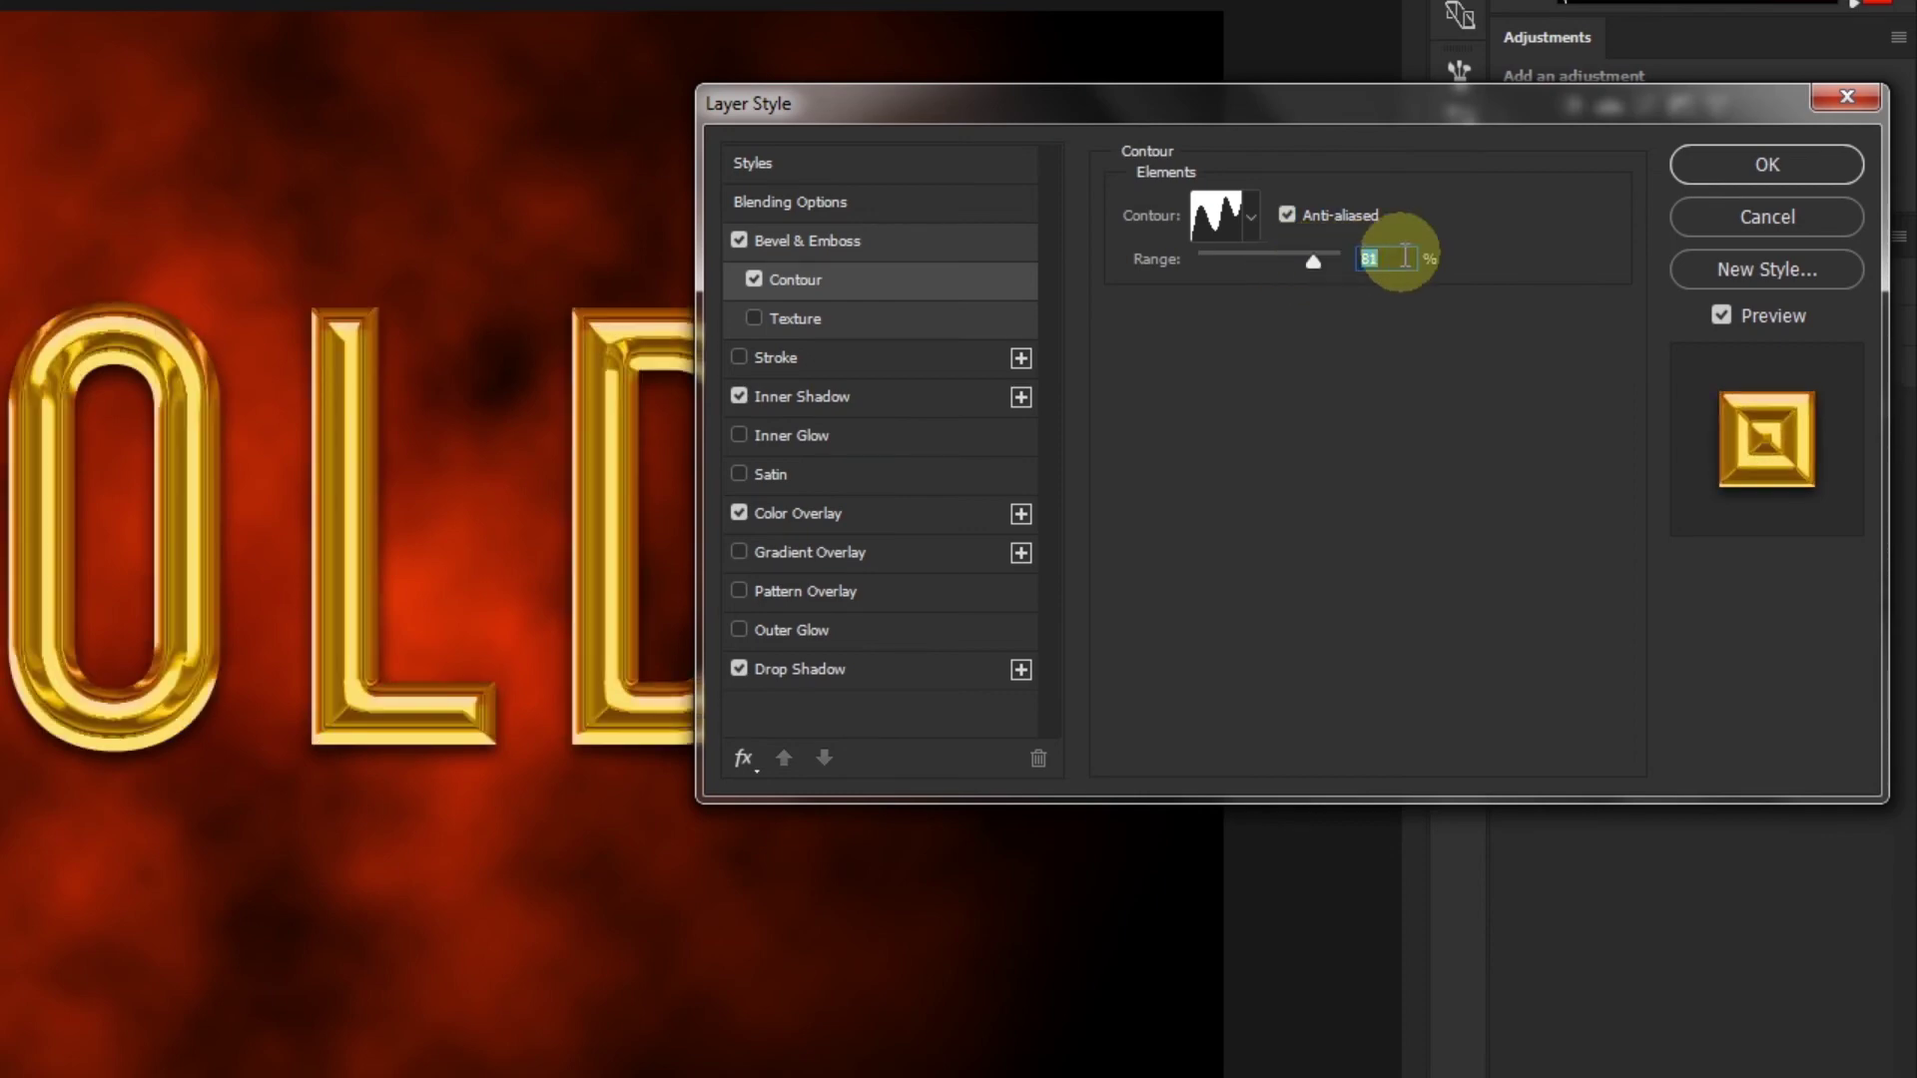
drag(1316, 260, 1322, 261)
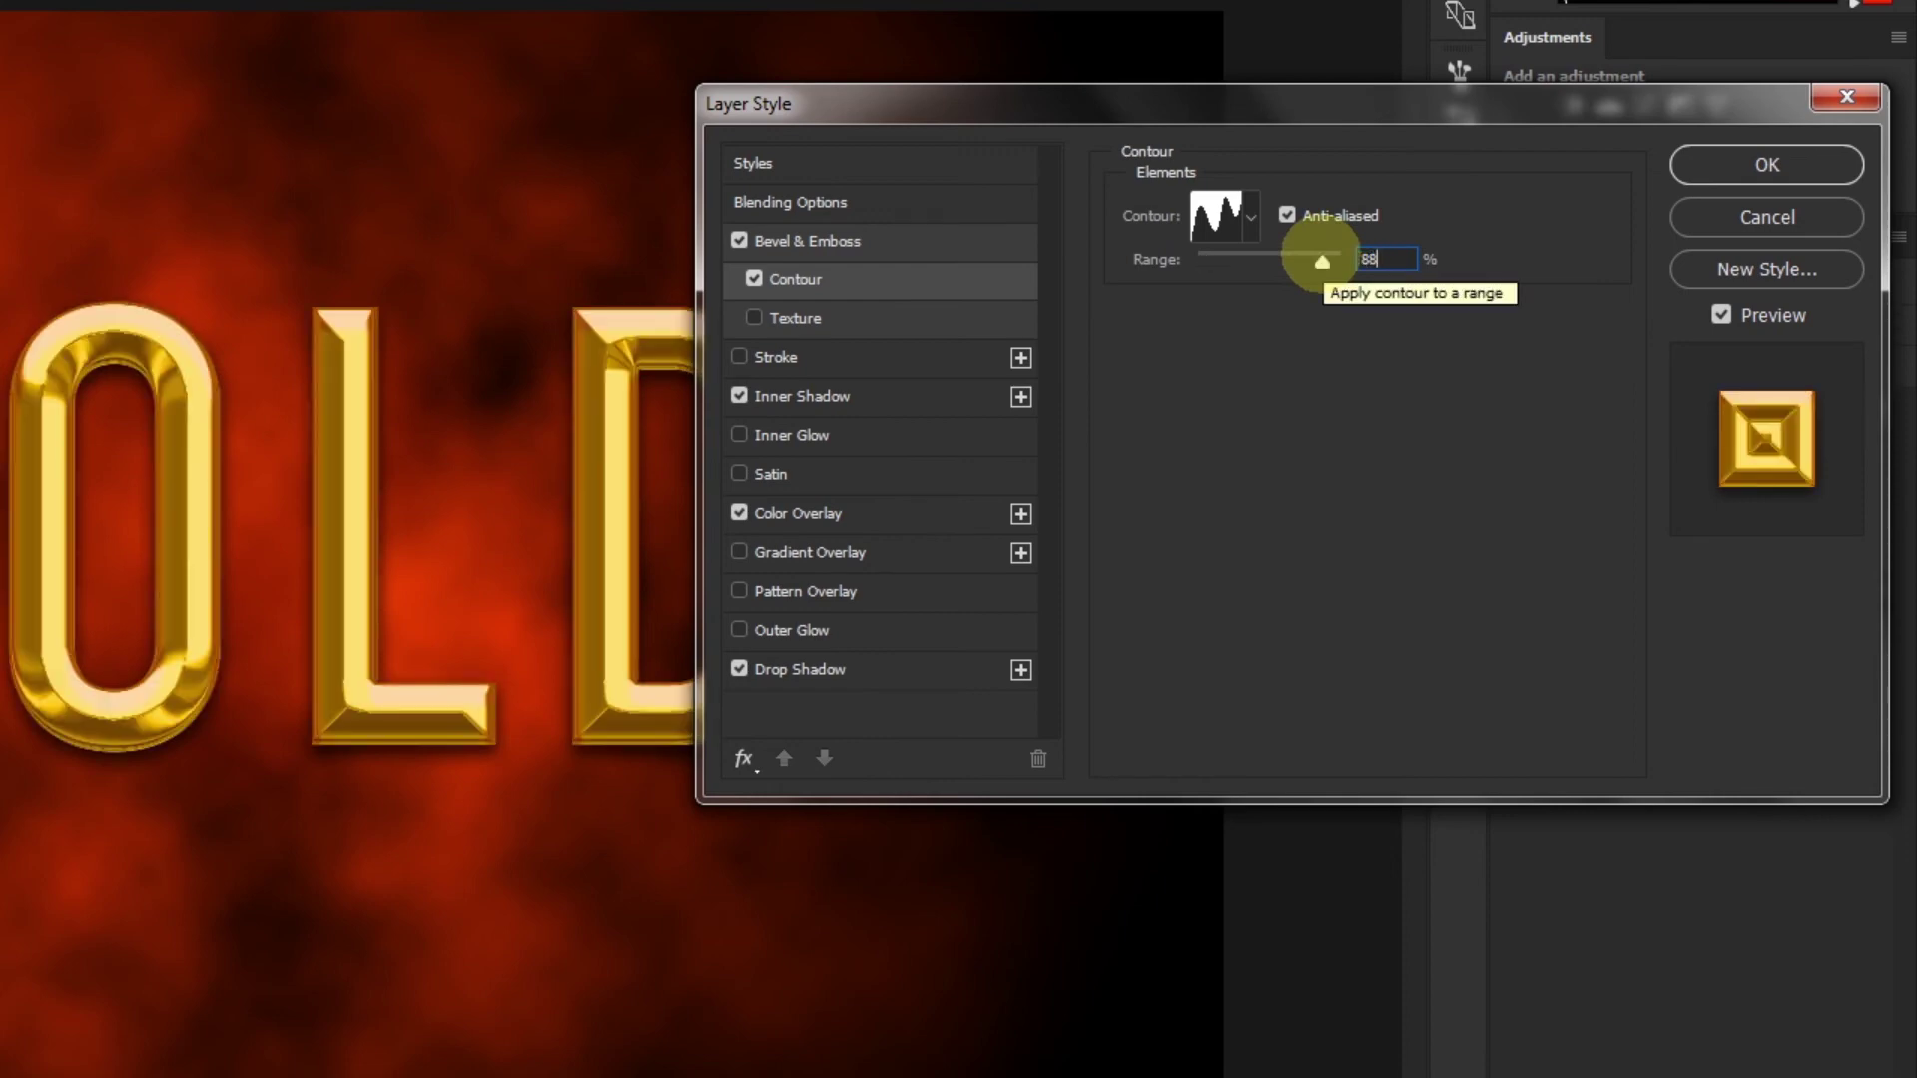
key(Return)
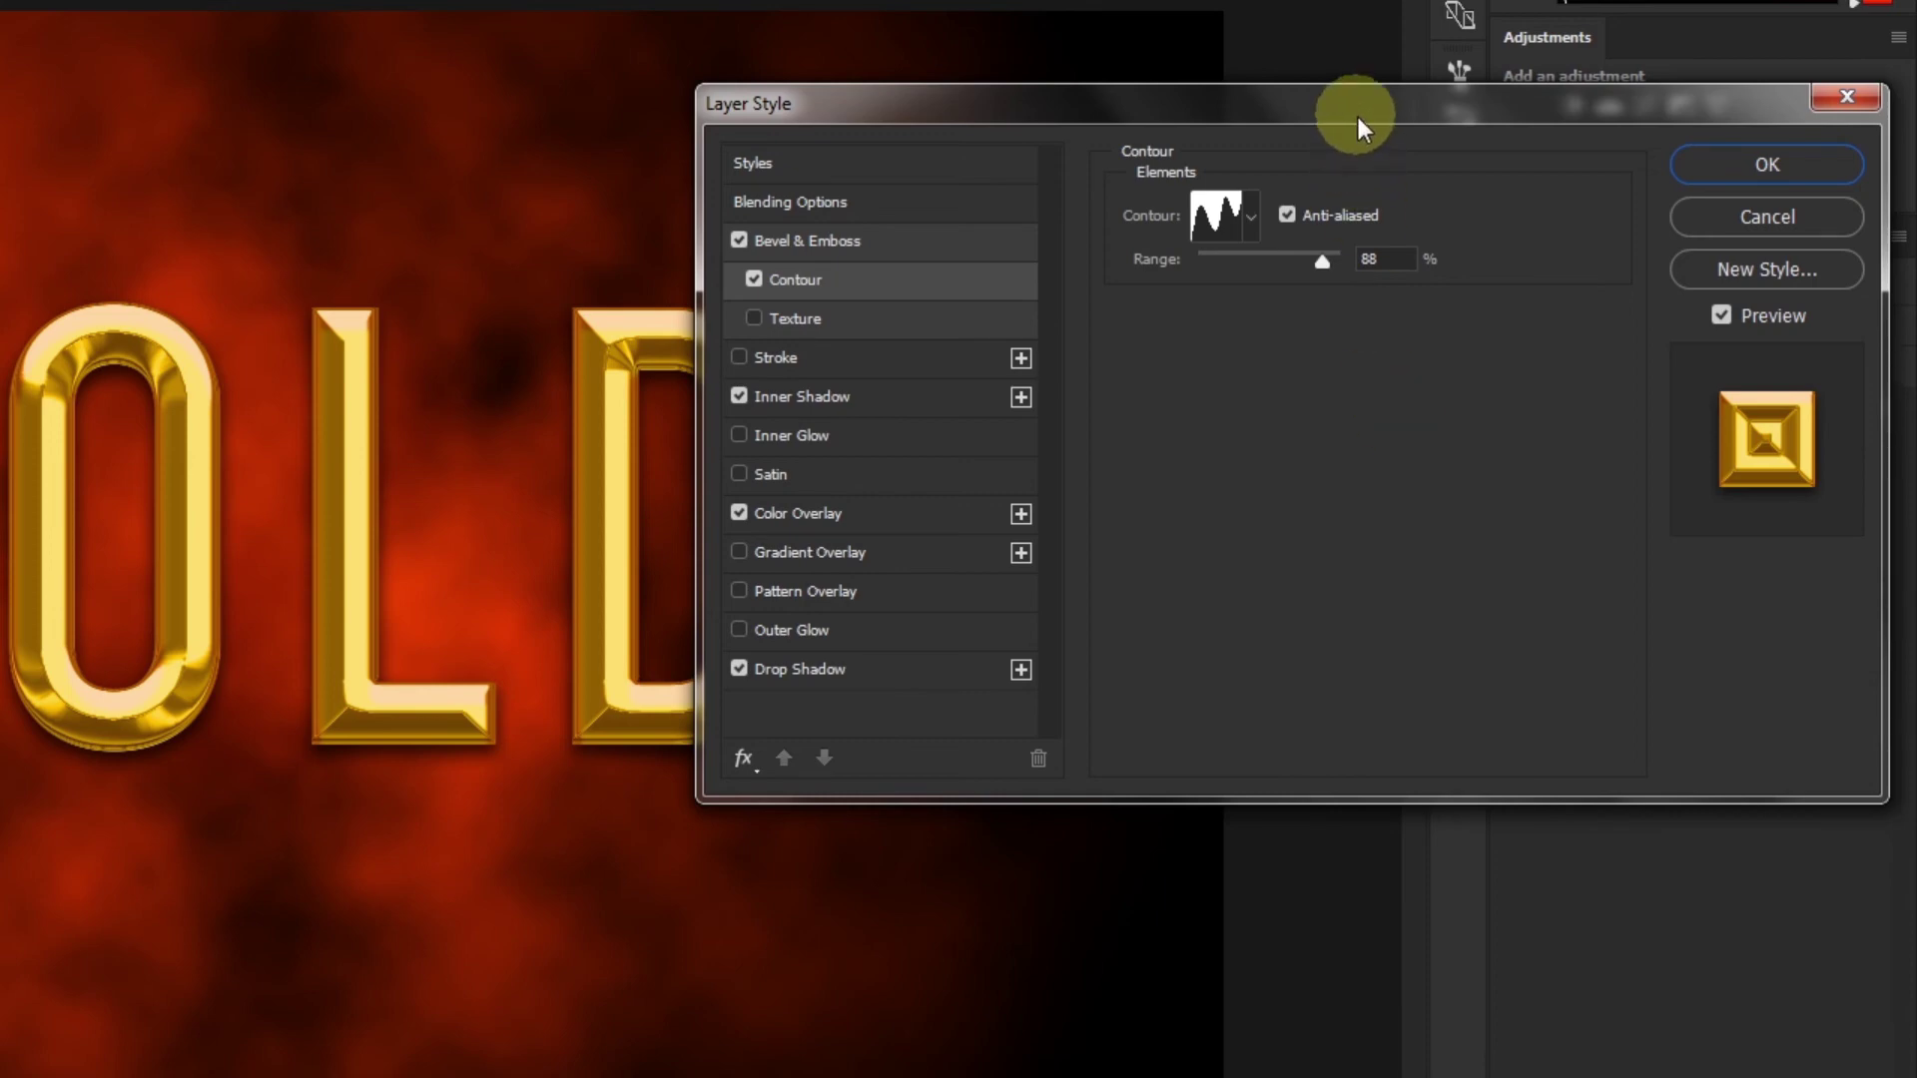
drag(1357, 117, 1272, 134)
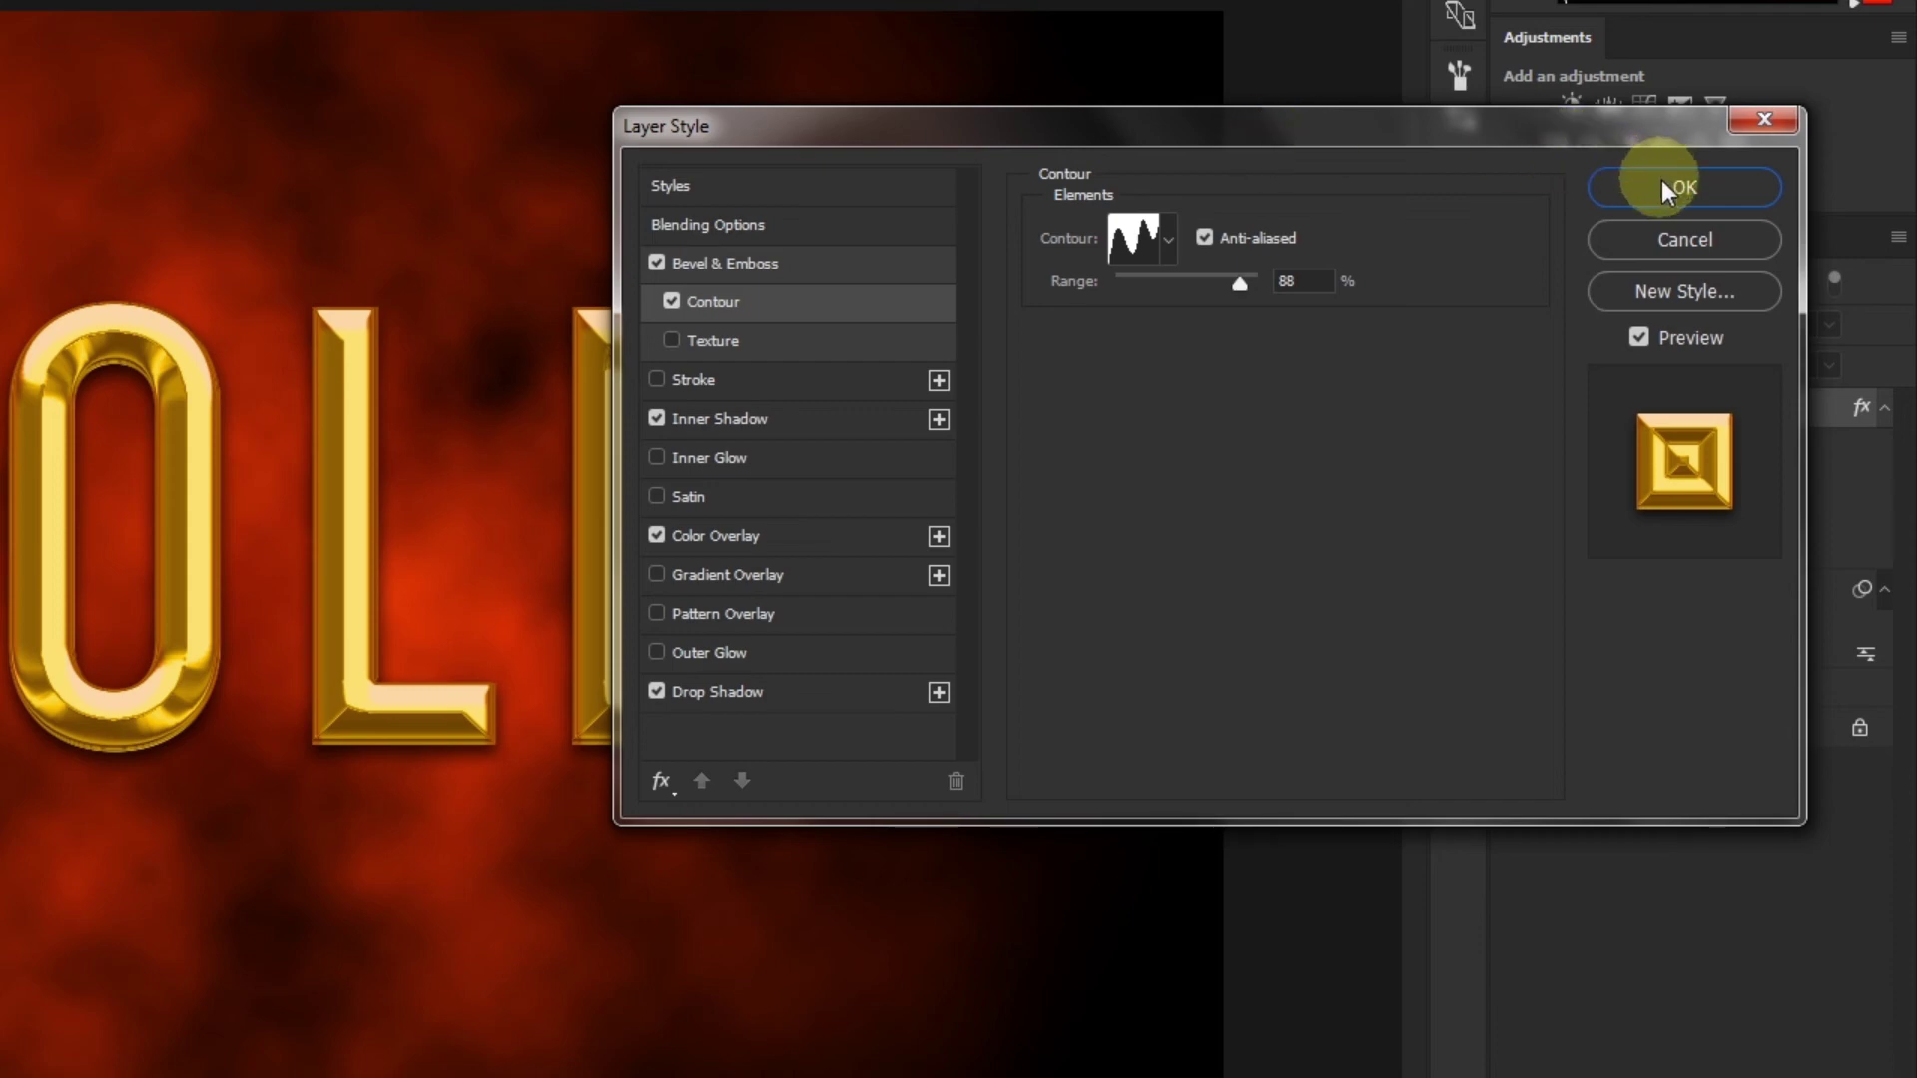
click(1661, 182)
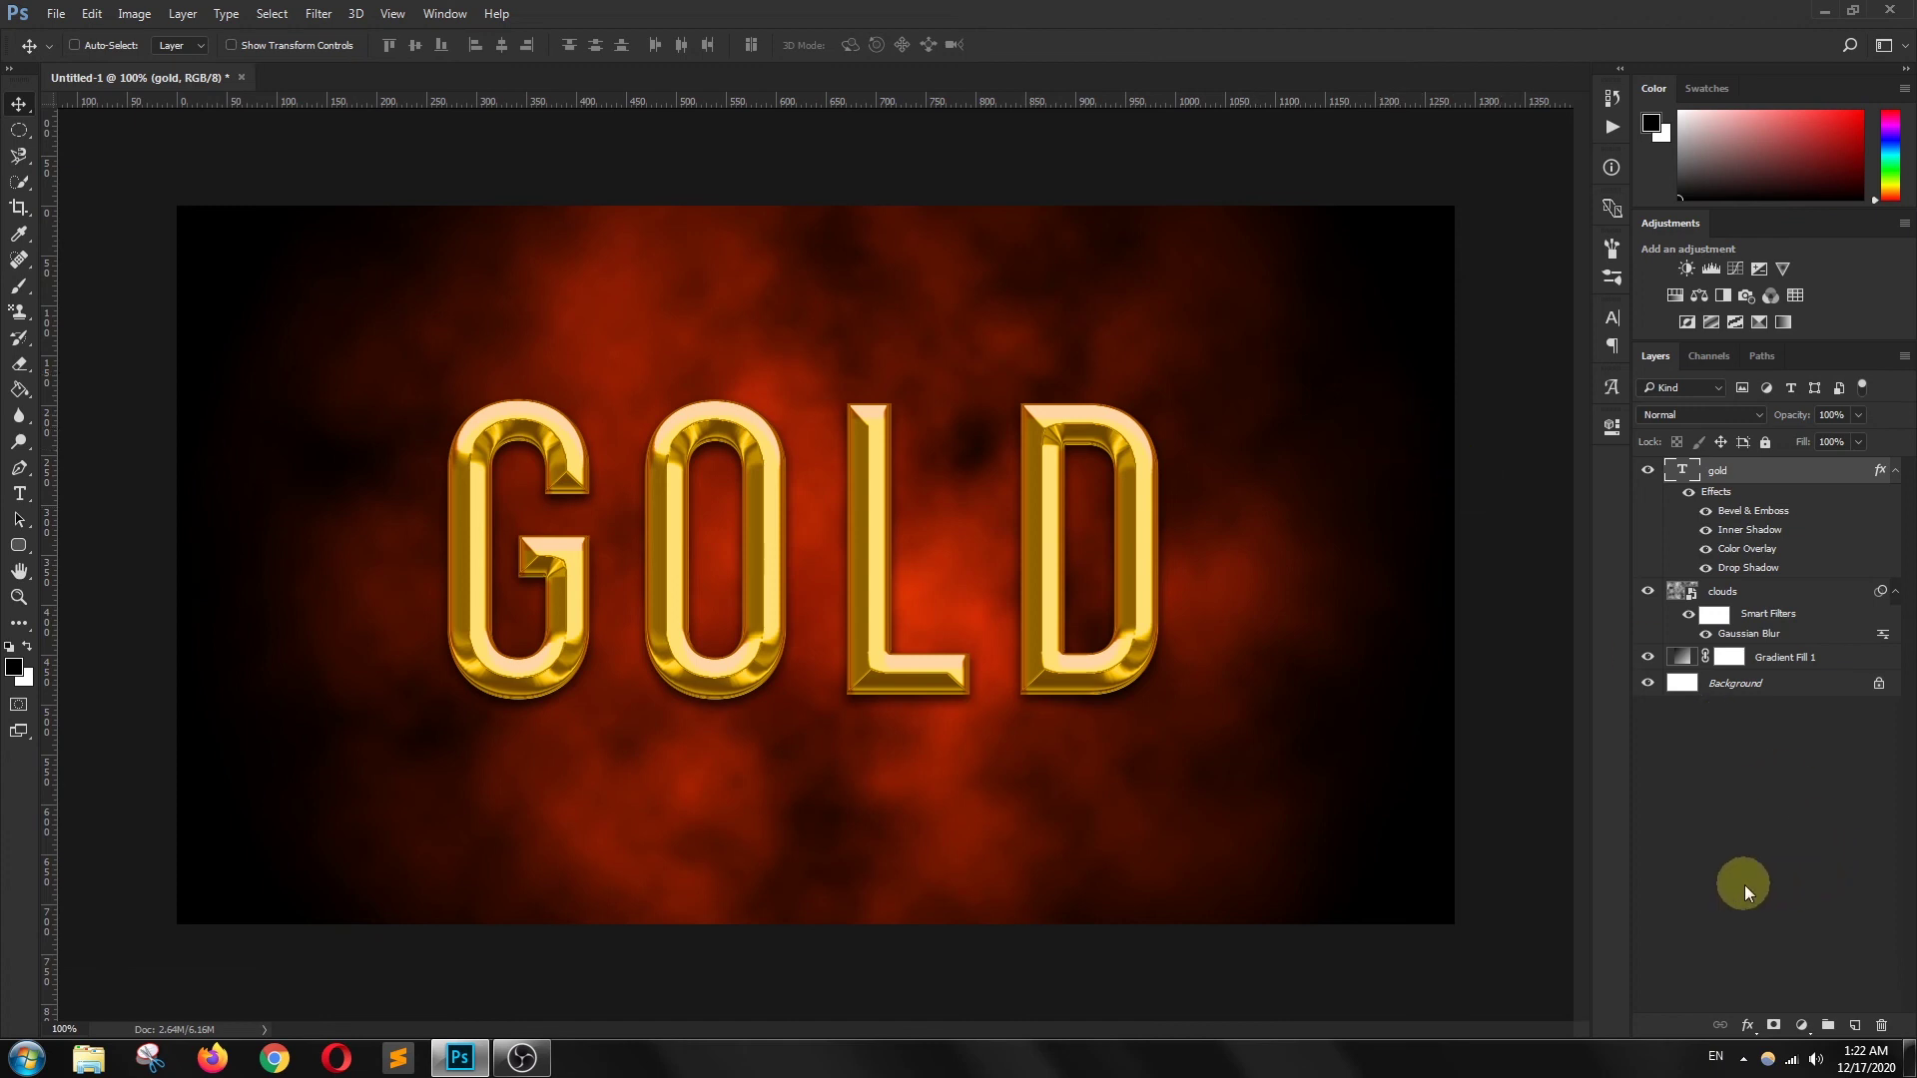
Step: Create a new layer above the gold text layer and open the Brush tool's preset picker
click(1855, 1023)
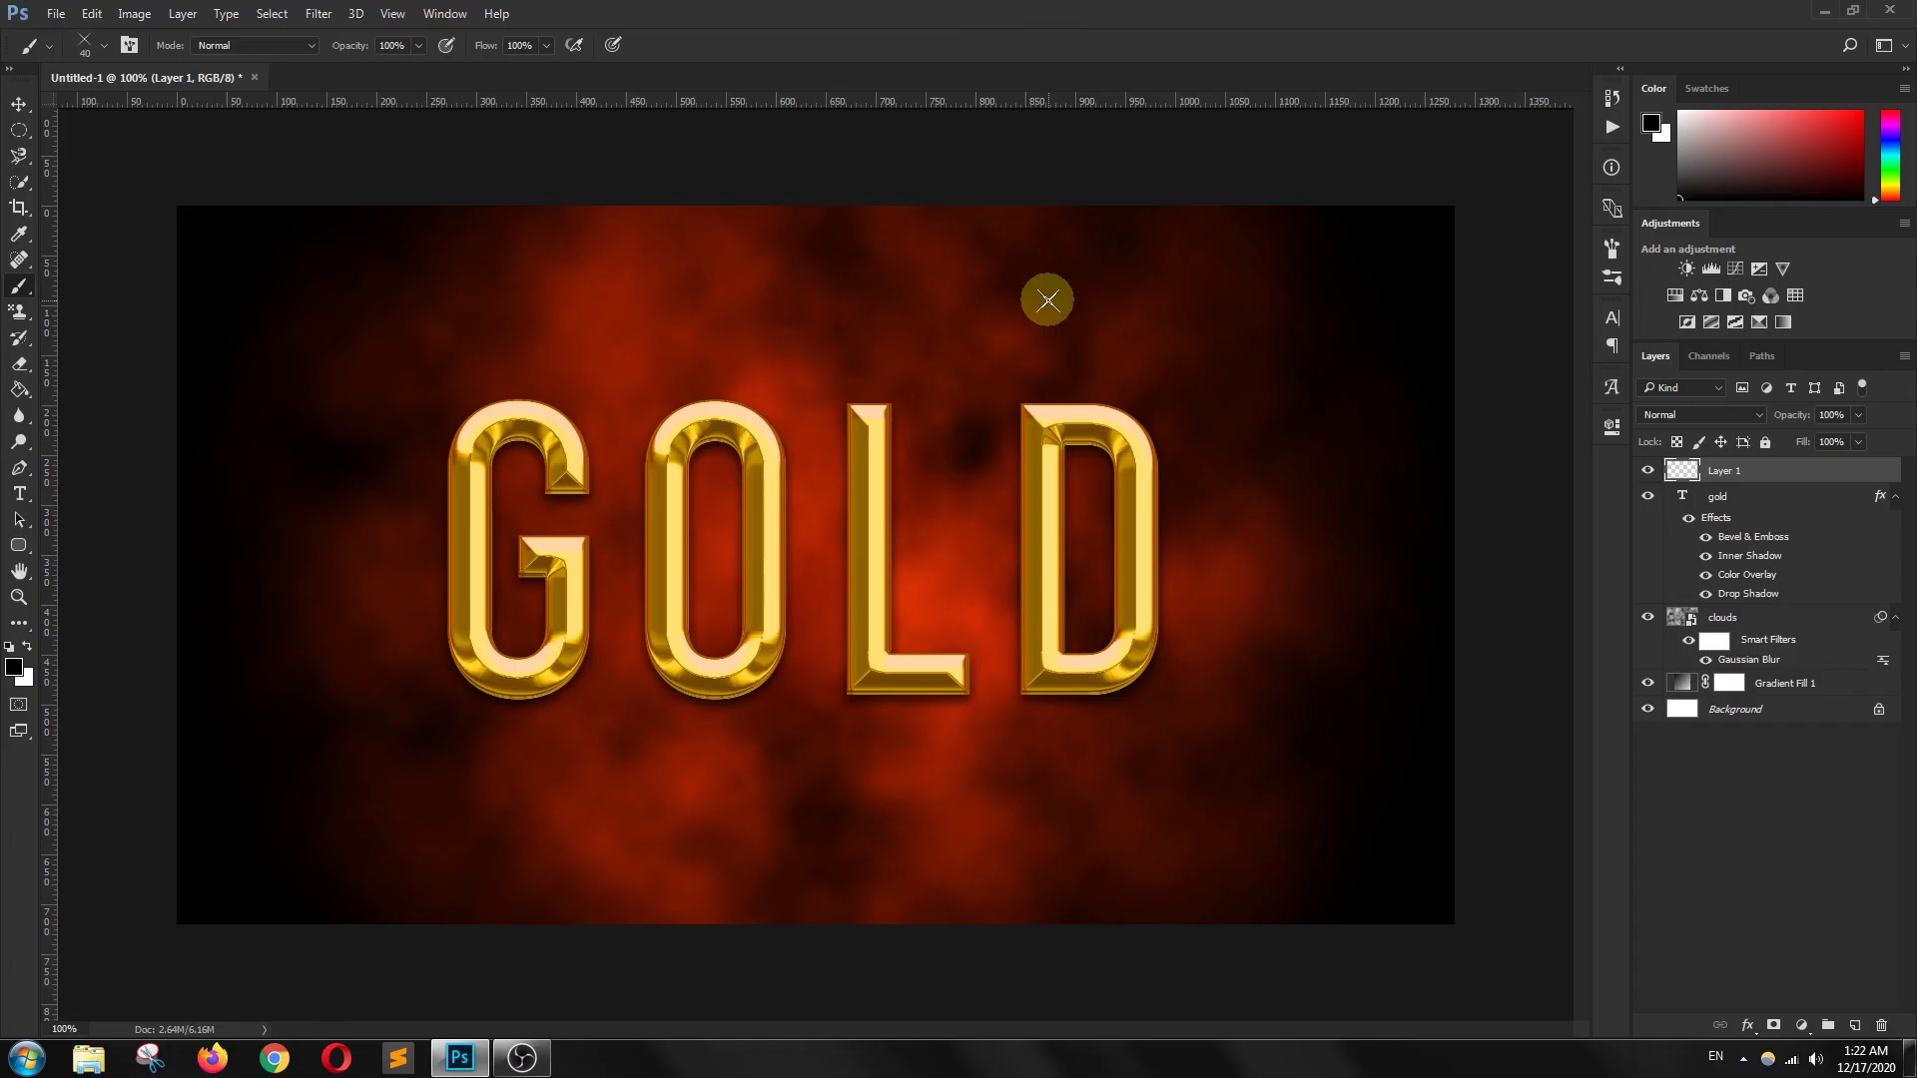
right_click(1047, 300)
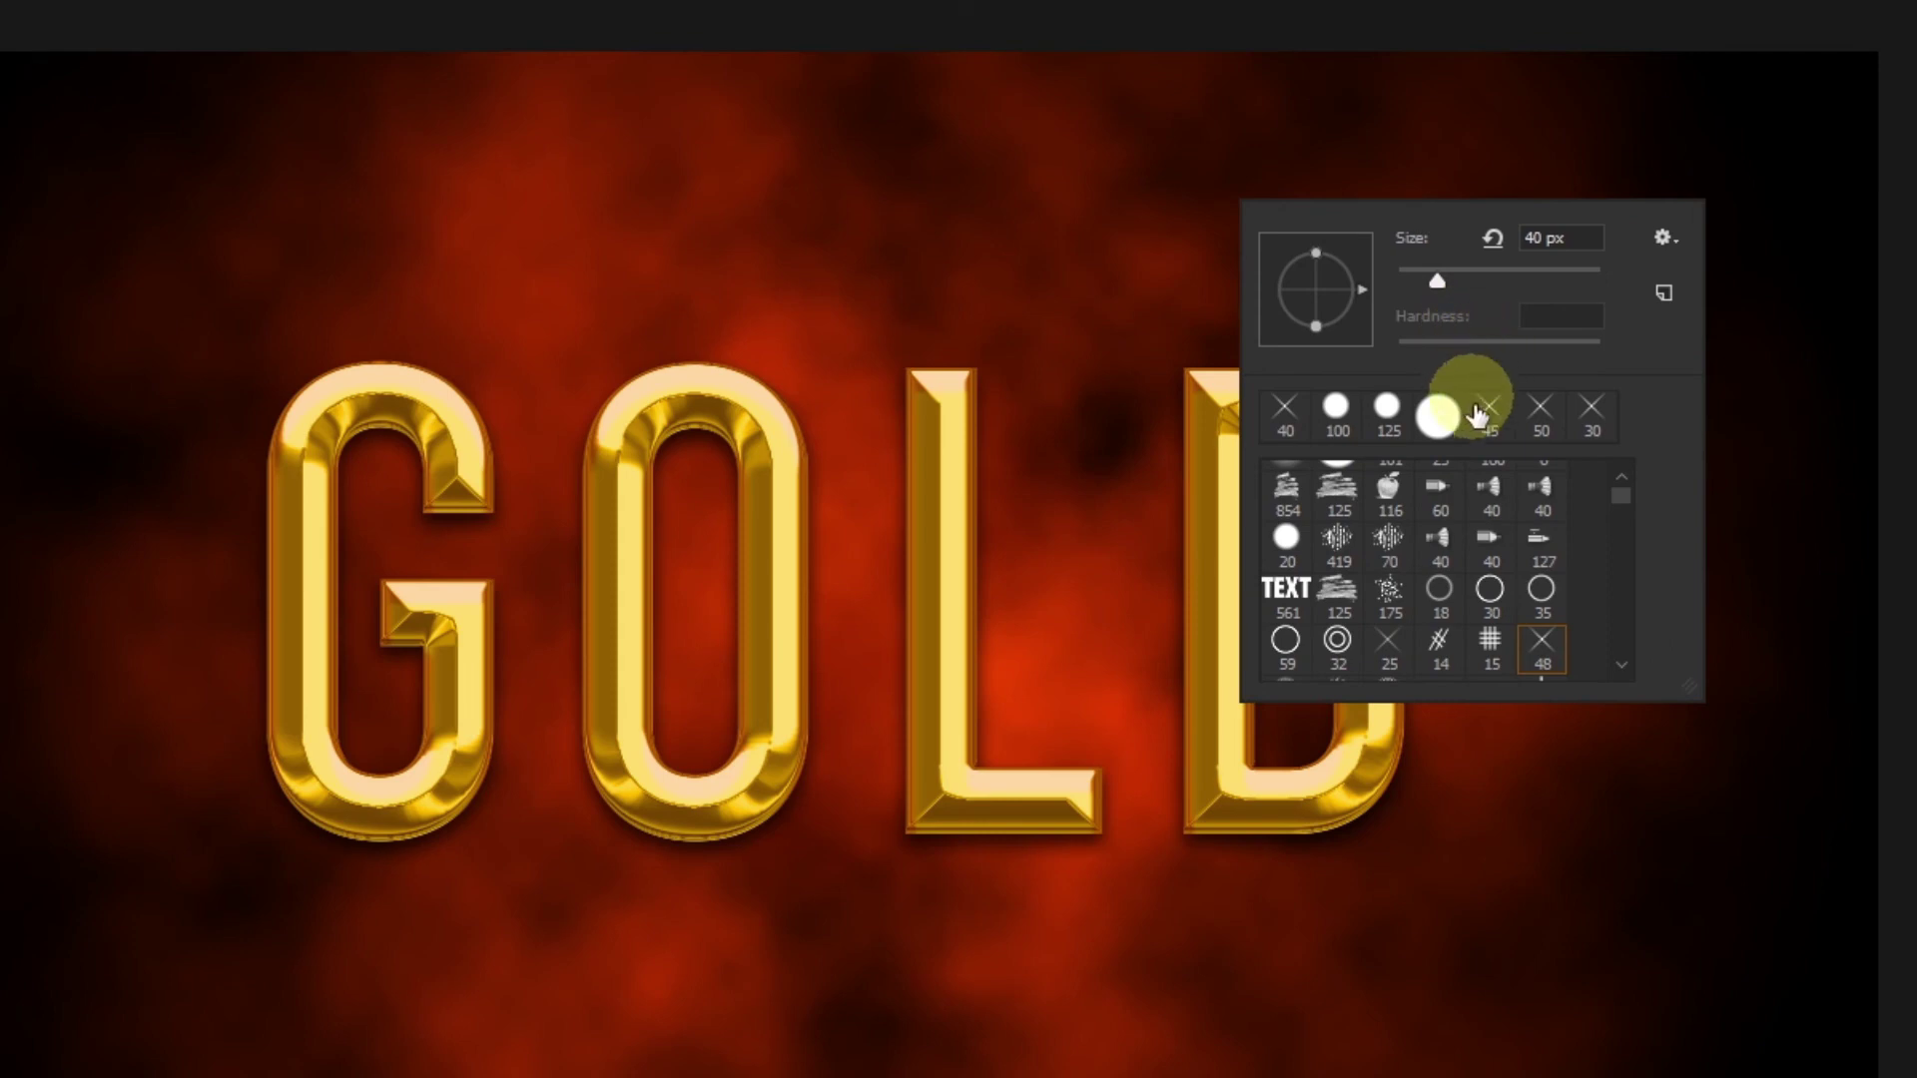